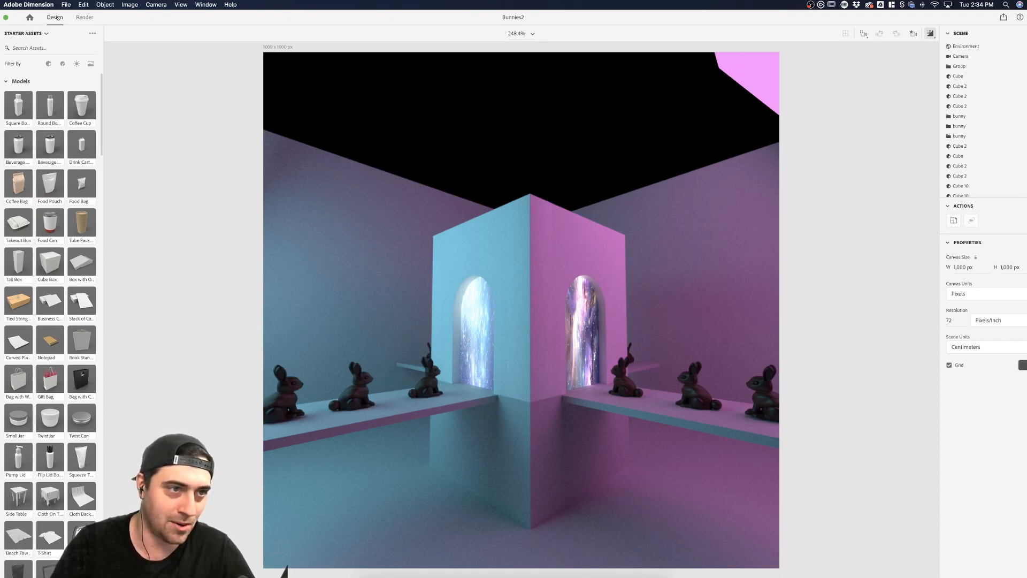
Undo the last scene change and clear the selection of the pink light cube
key(super+z)
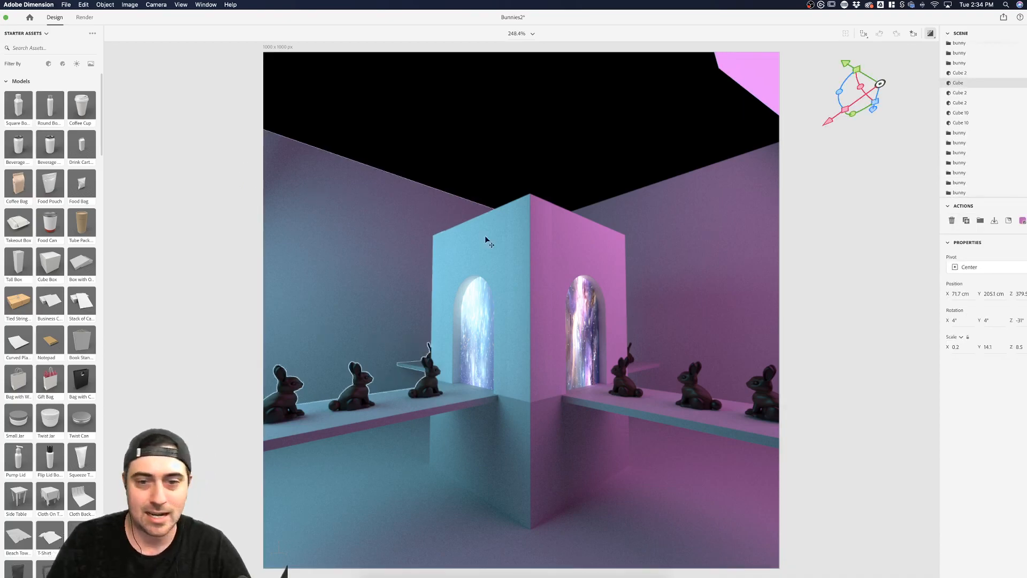
click(850, 138)
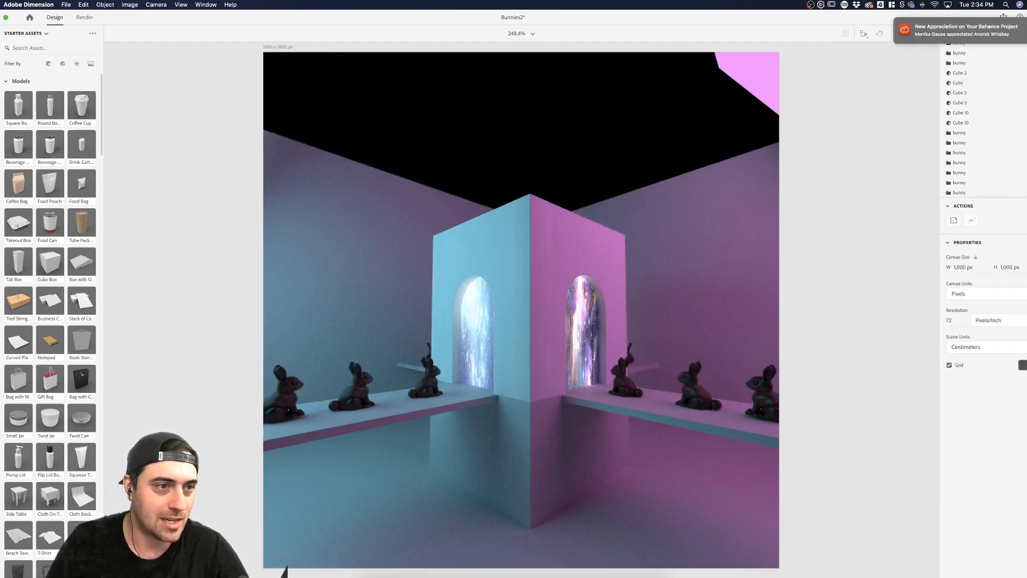
Expand the Environment entry in the scene and toggle the Environment Light's visibility to check its effect on the lighting
right_drag(313, 253, 413, 294)
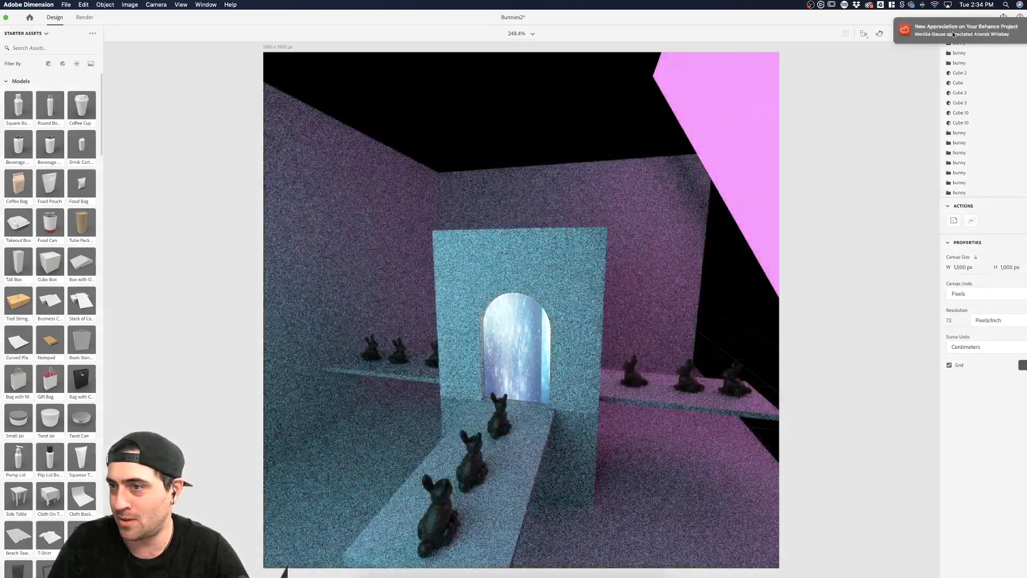
scroll(984, 107, up, 5)
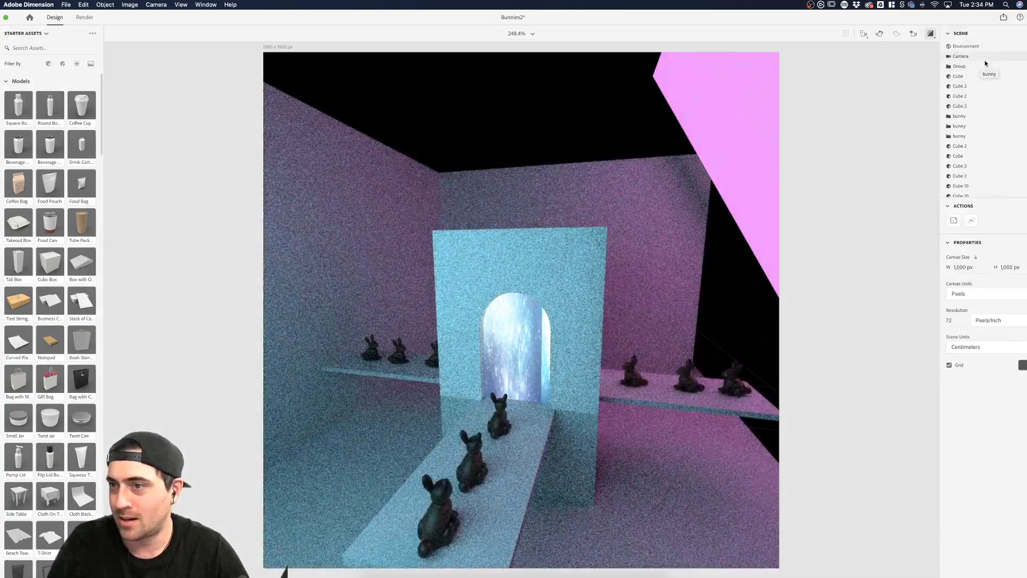
click(1020, 48)
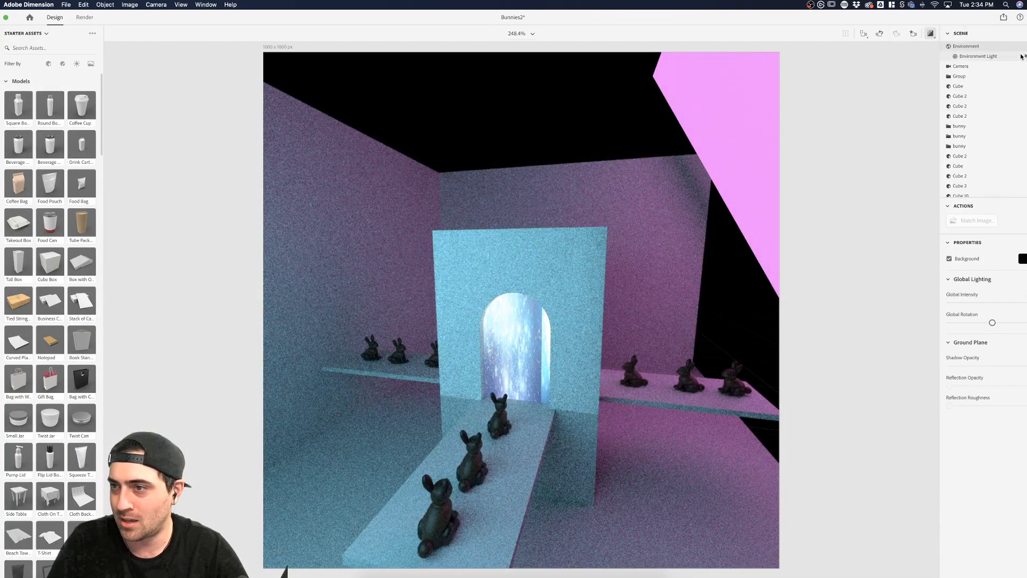
click(1025, 56)
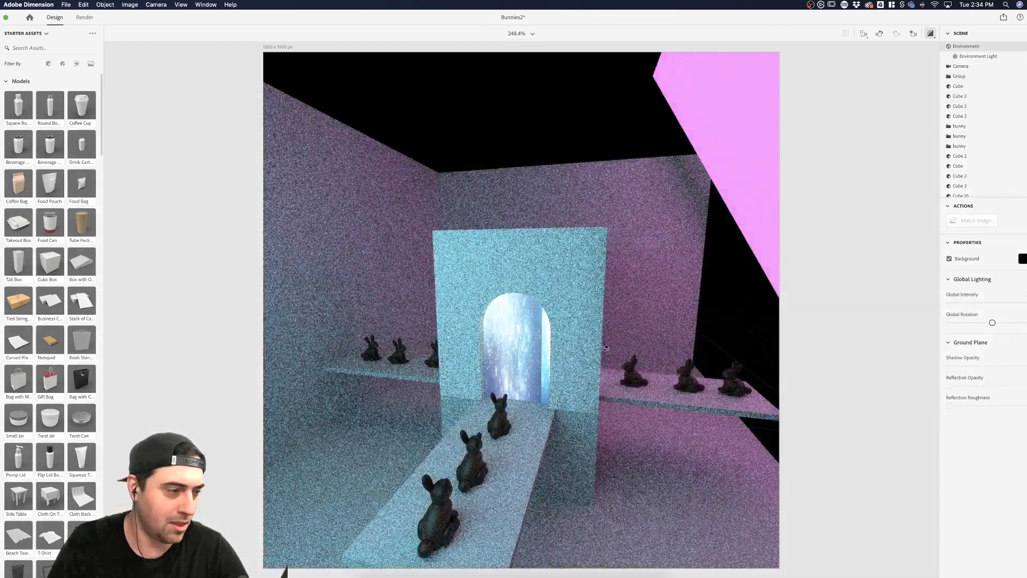
Orbit around the tower and bunnies to inspect the lighting, and return the camera to the Outside bookmark
drag(616, 366, 566, 345)
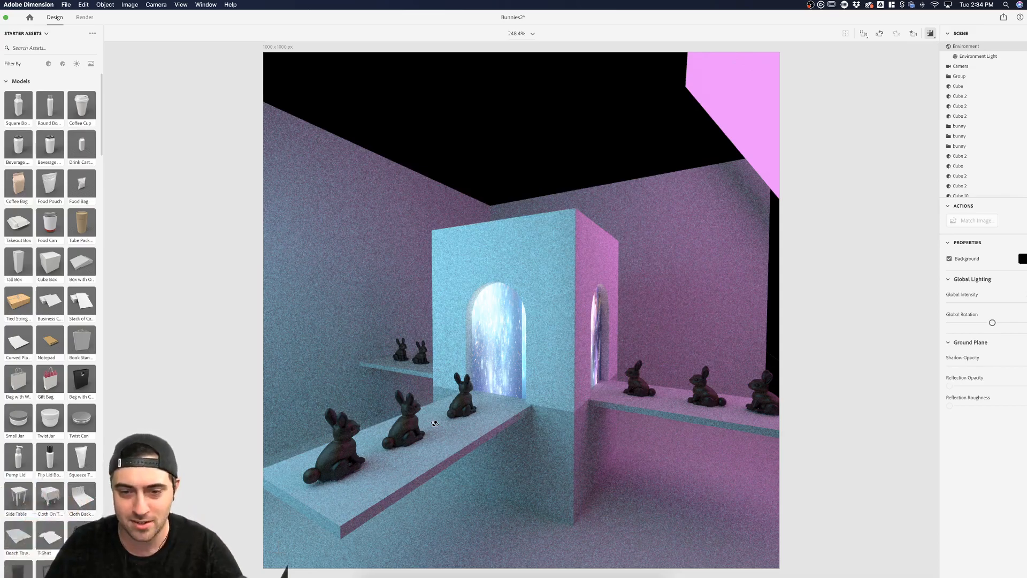
drag(540, 353, 331, 370)
drag(576, 376, 557, 278)
click(914, 33)
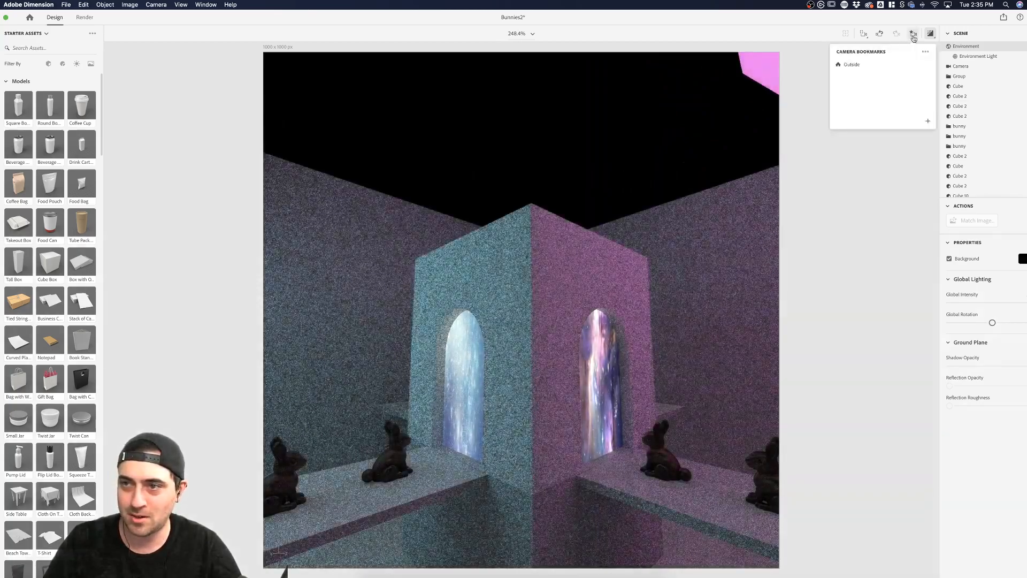
click(851, 64)
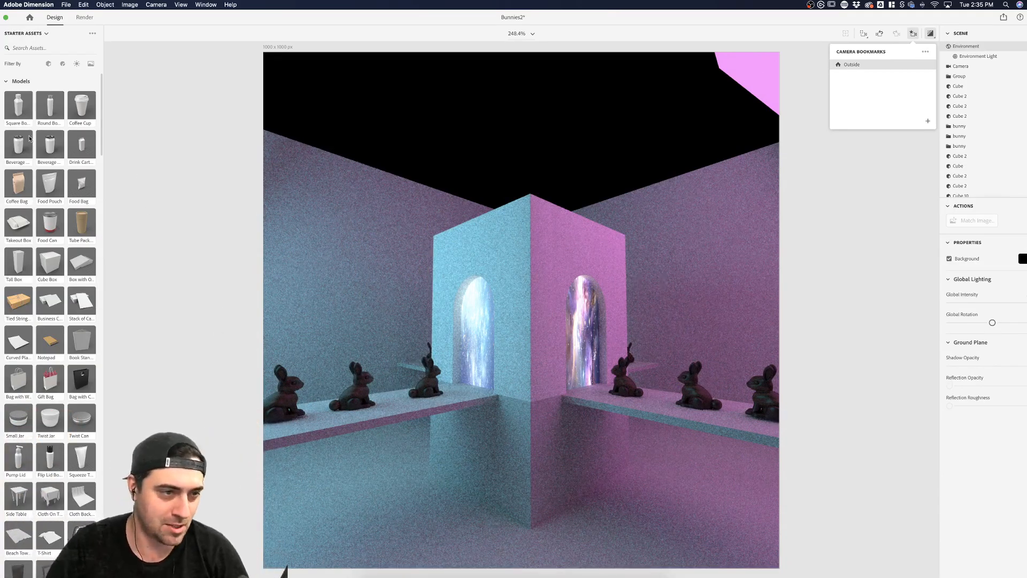
key(Escape)
Pull the camera back to show both light panels, select the blue one, and search the starter assets for glow
drag(429, 198, 433, 247)
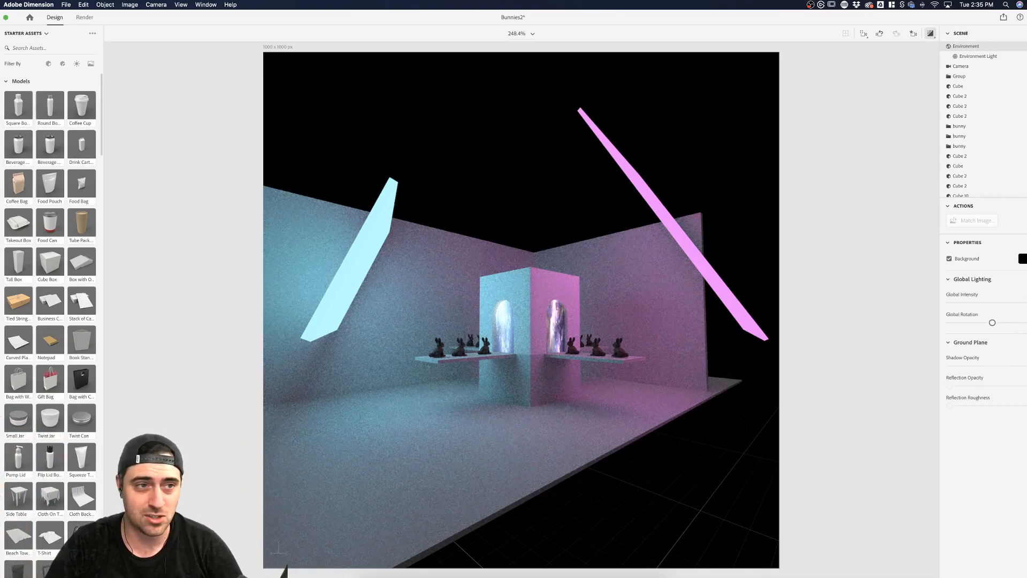
click(369, 221)
click(384, 215)
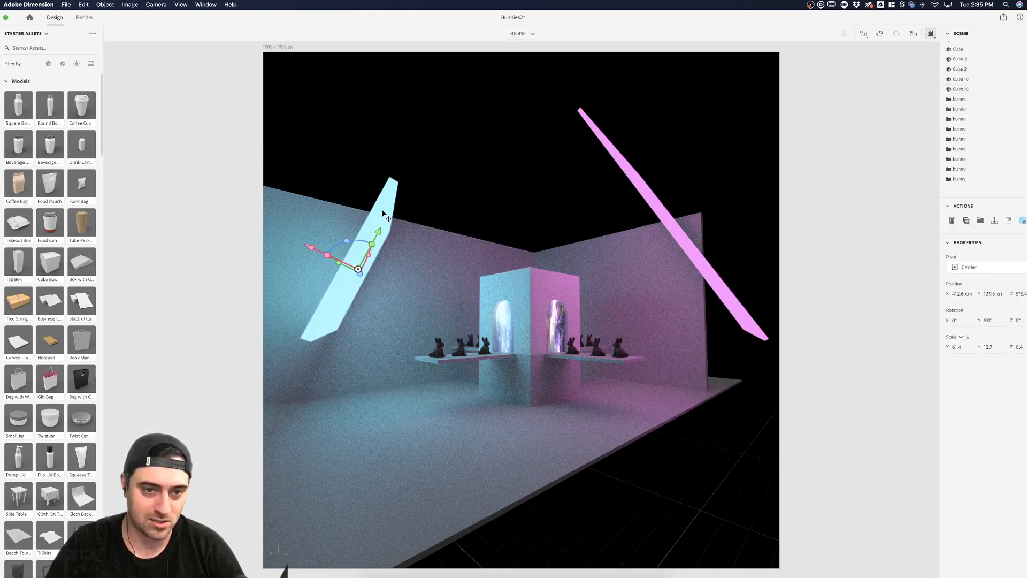
click(39, 49)
text(gla)
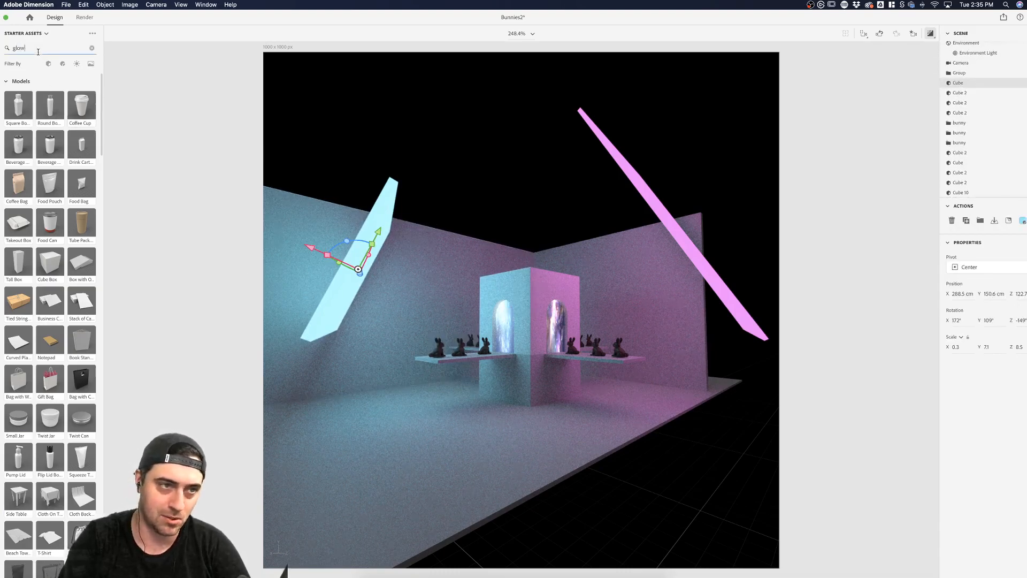
drag(13, 102, 292, 100)
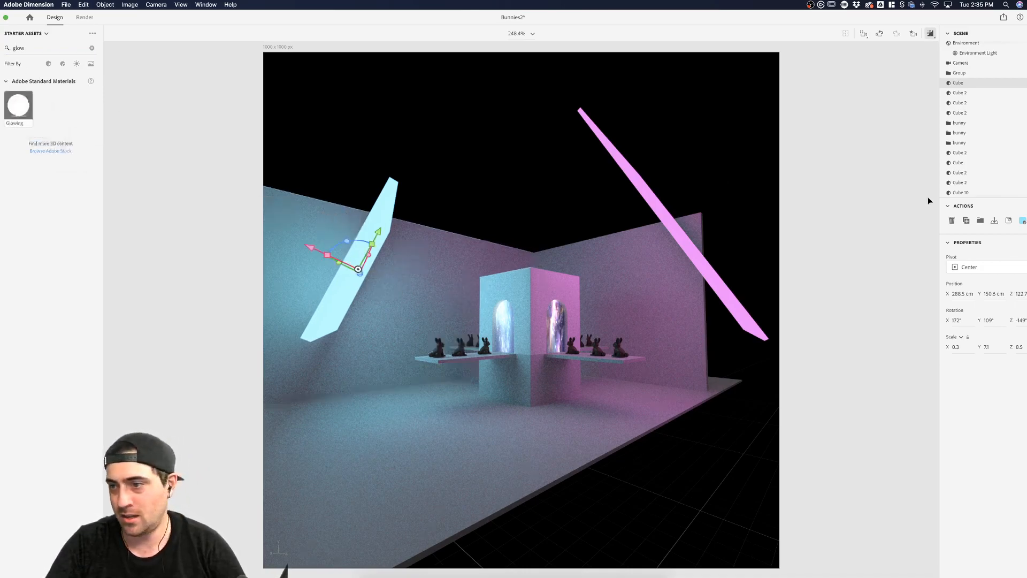
Change the base color of the blue light panel's Glowing material to orange, RGB 217, 108, 65
click(1023, 223)
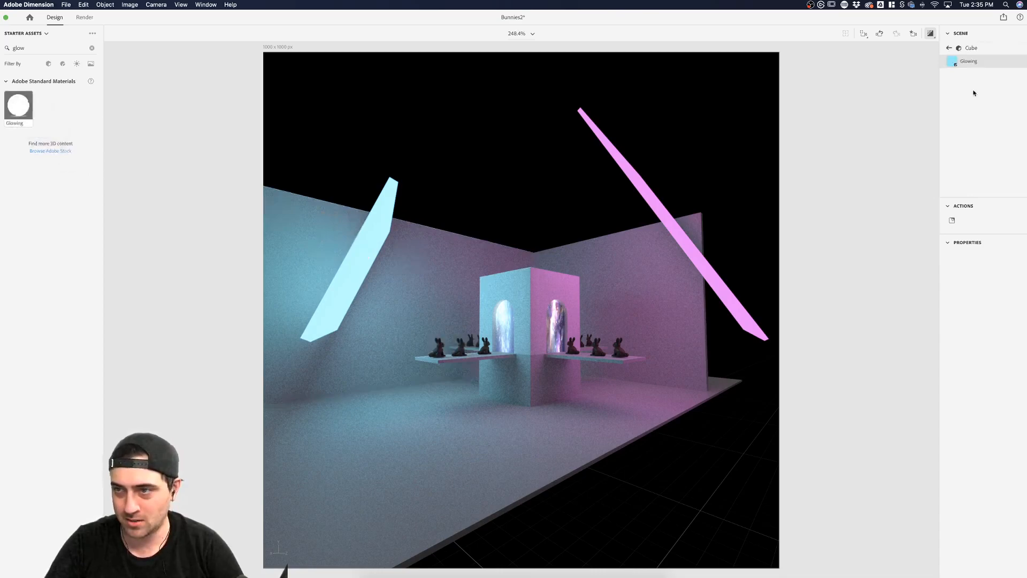
click(985, 66)
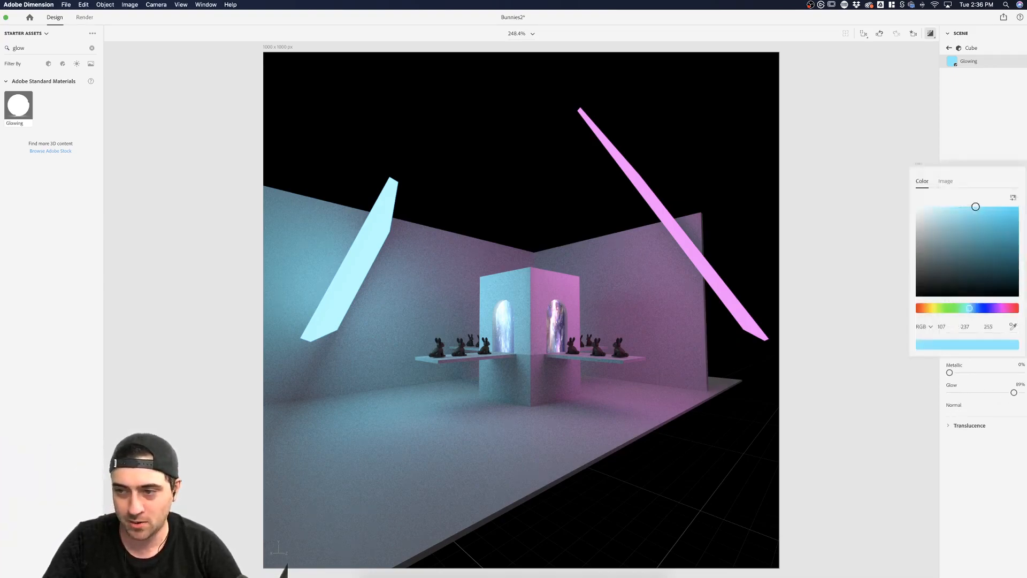
click(921, 308)
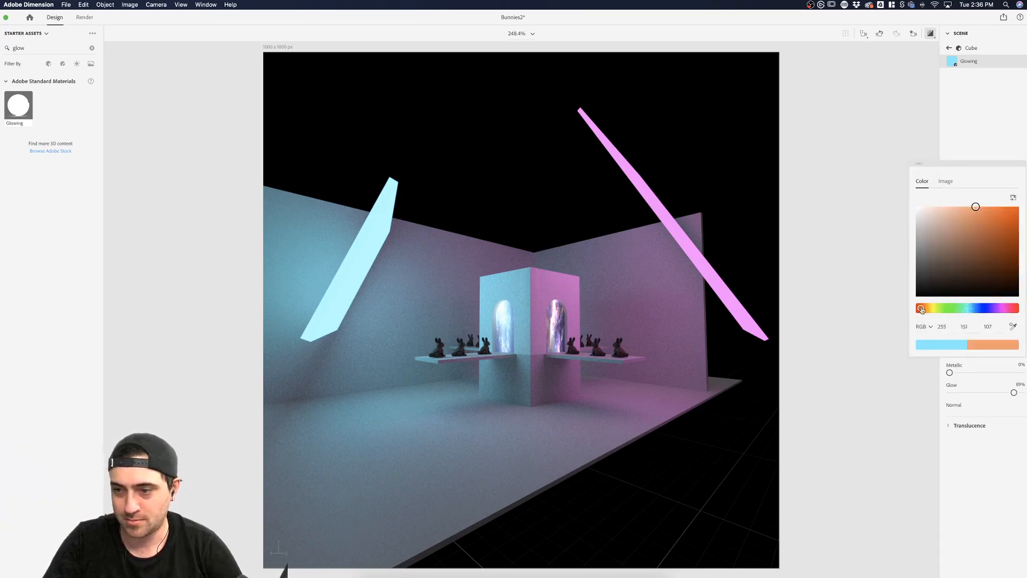
click(989, 220)
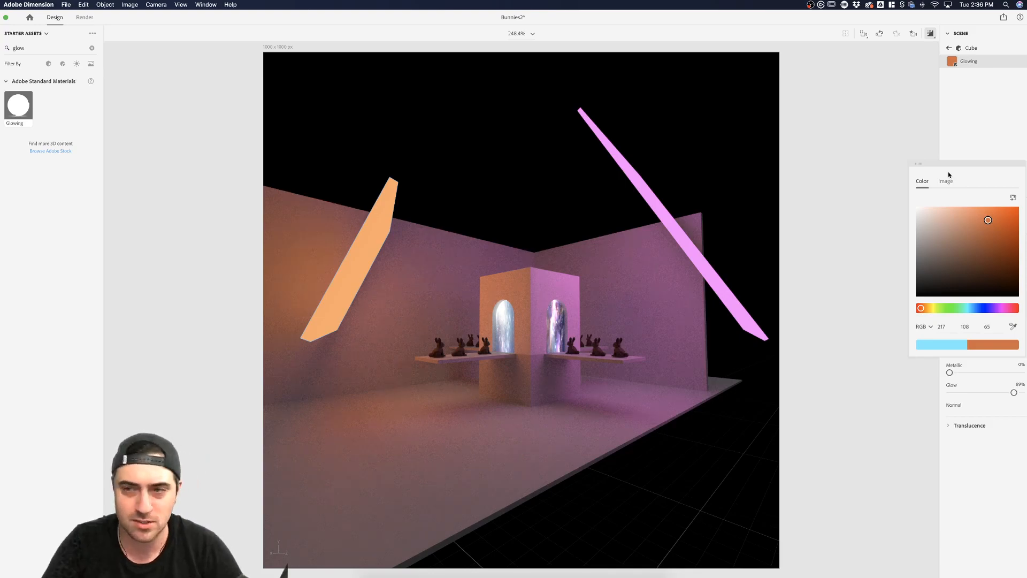
click(961, 143)
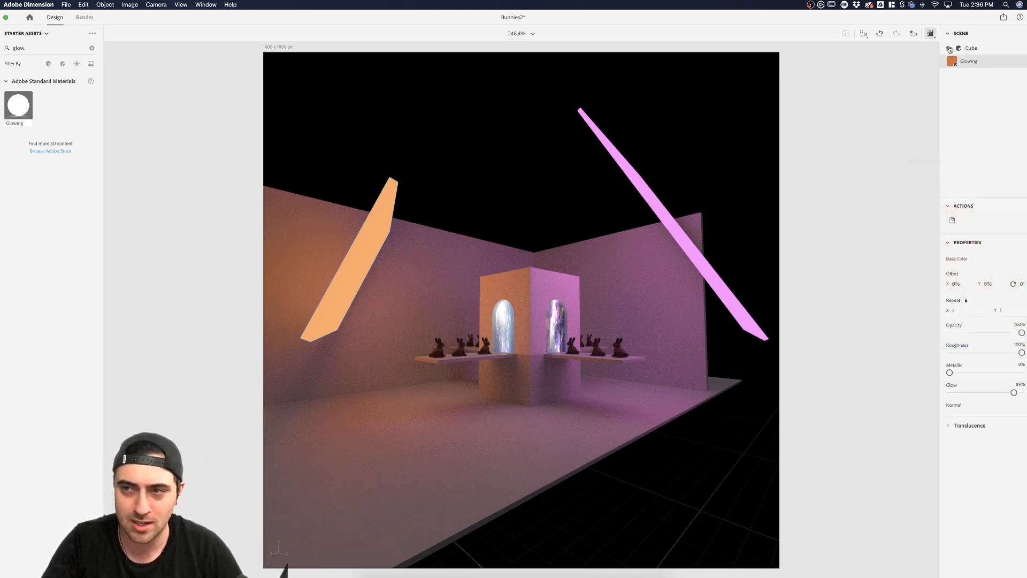
click(950, 49)
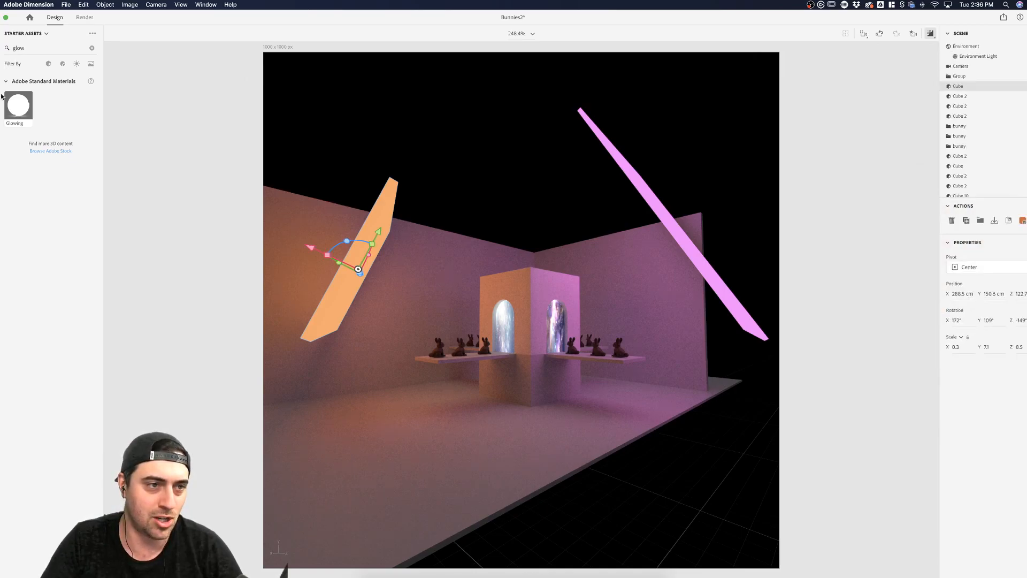
Return the camera to the Outside bookmark and deselect the orange light panel
click(912, 34)
click(852, 64)
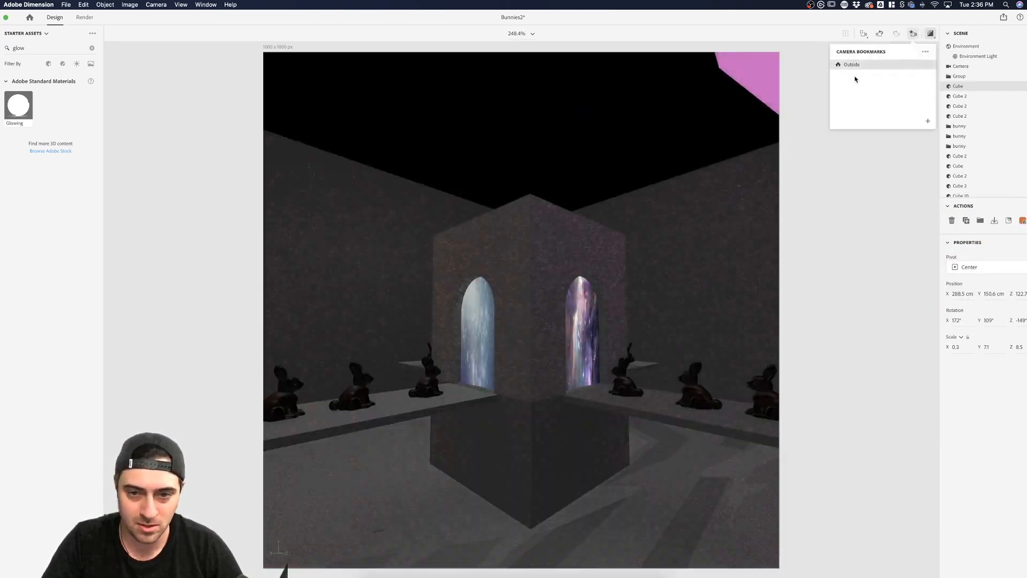
click(740, 45)
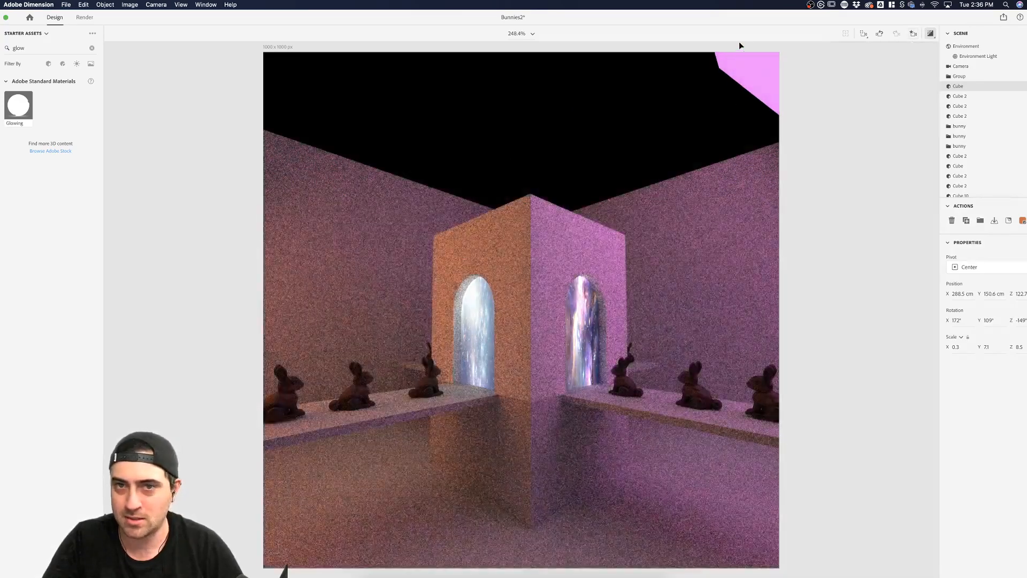
click(677, 42)
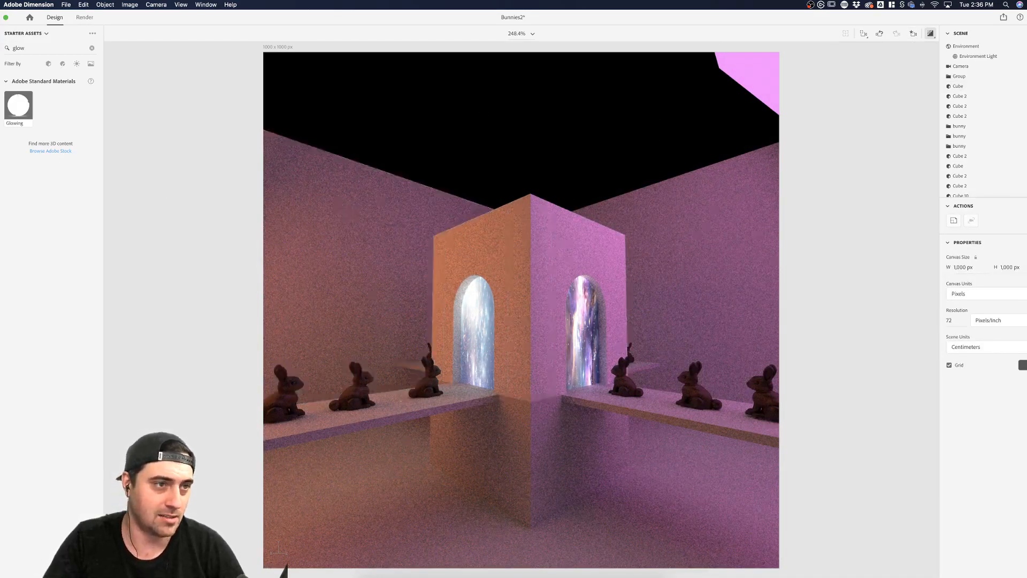
Move the pink light panel out of the camera view by lowering its X position to 37.8 cm
click(774, 84)
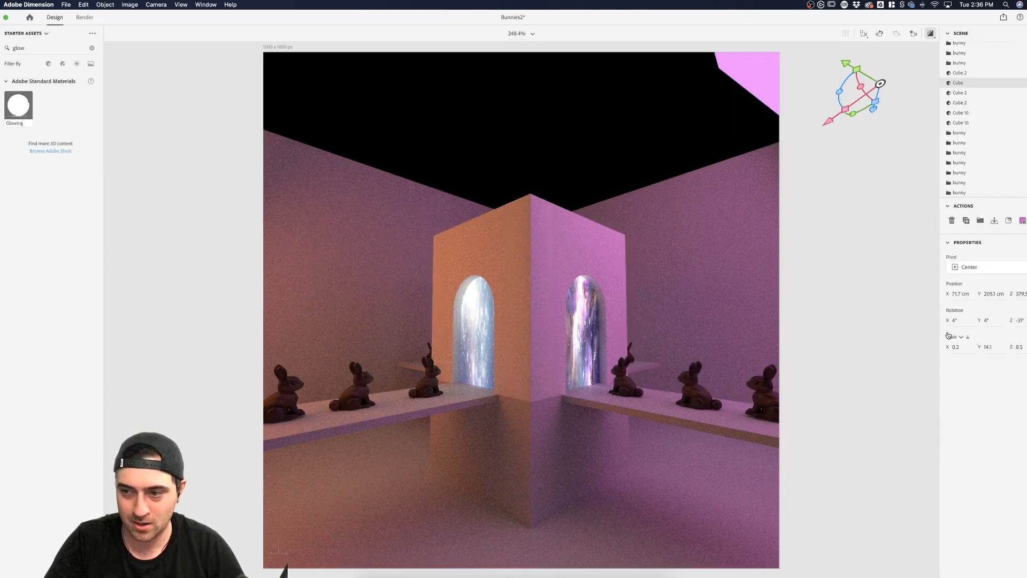
drag(967, 294, 946, 295)
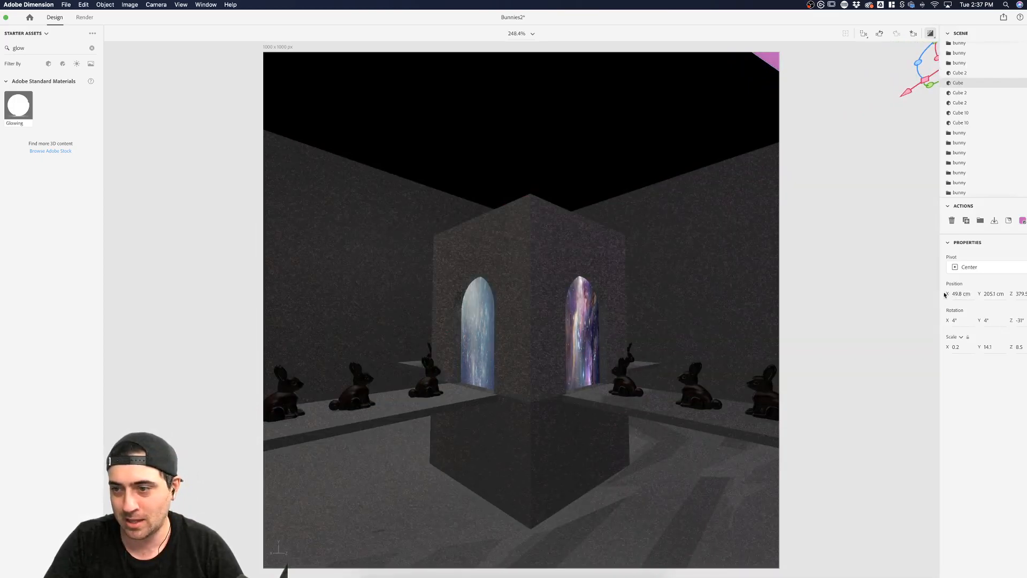
drag(951, 293, 951, 295)
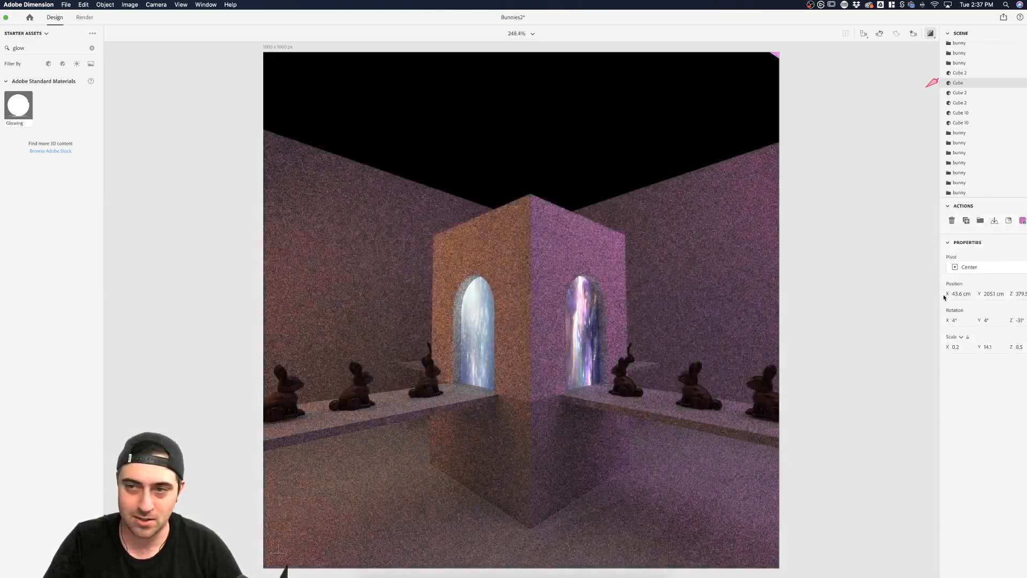
drag(951, 294, 950, 293)
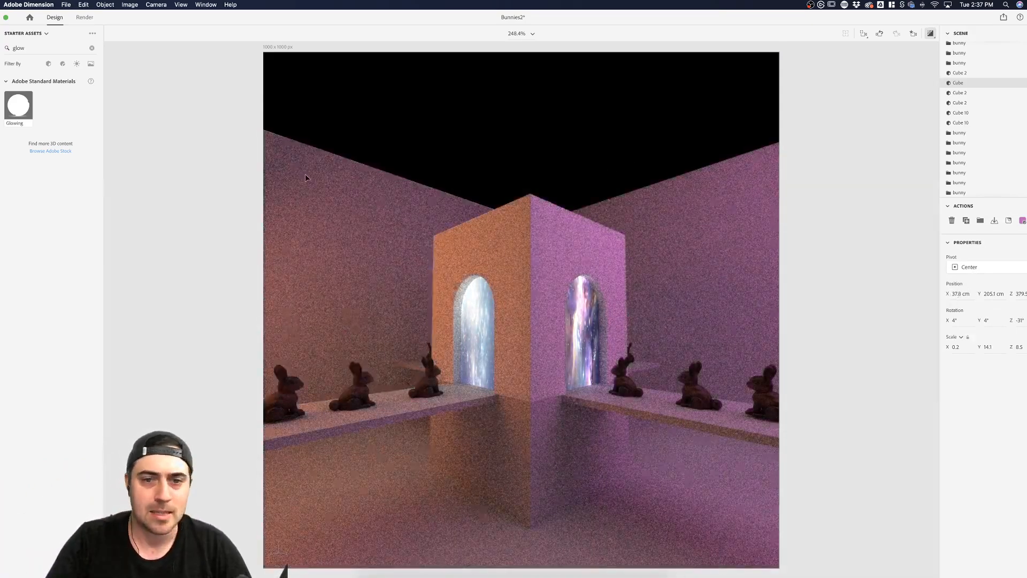
Toggle the Environment Light's visibility to check its effect and turn off the render preview
scroll(974, 105, up, 5)
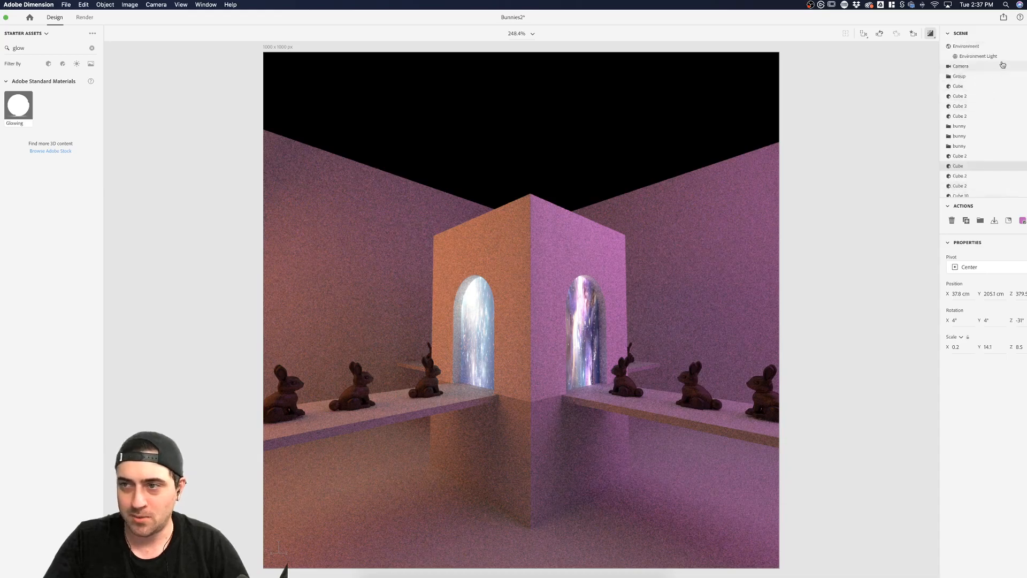
click(1025, 56)
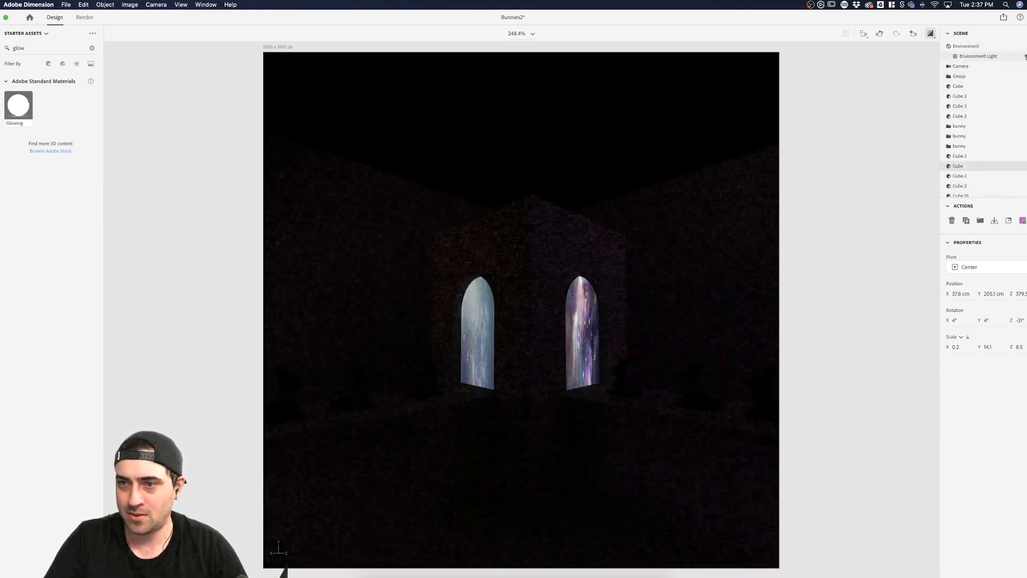
click(931, 33)
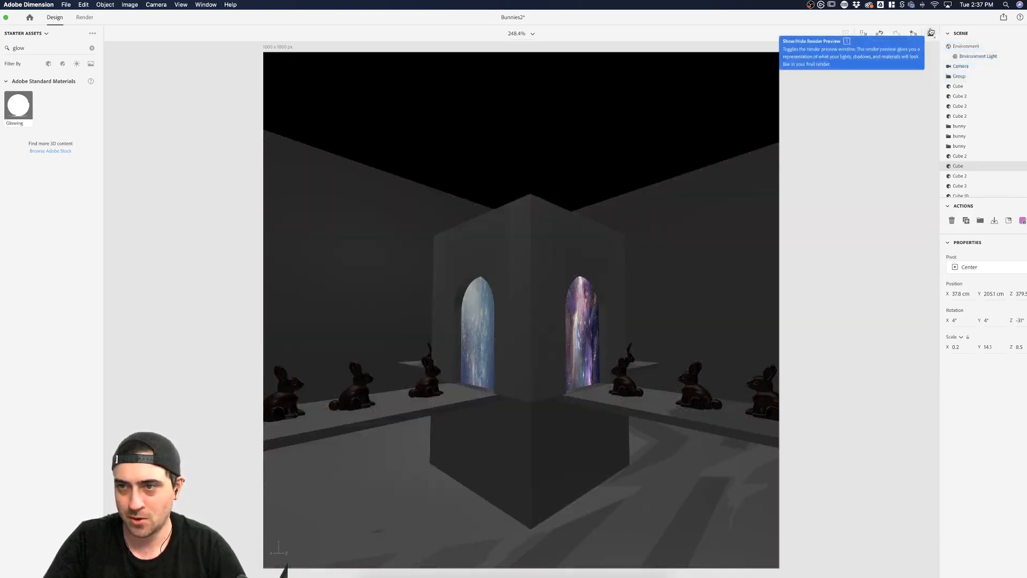
Raise the Environment Light's intensity to brighten the scene strongly, and inspect the tower and bunnies from several angles
click(1014, 61)
drag(951, 279, 985, 278)
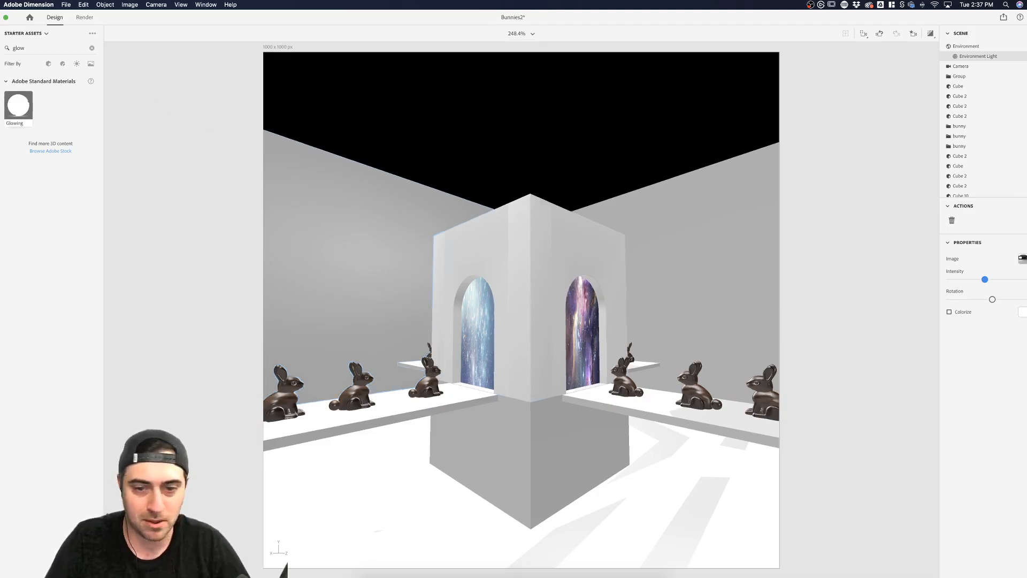
right_drag(319, 232, 331, 286)
drag(596, 390, 598, 430)
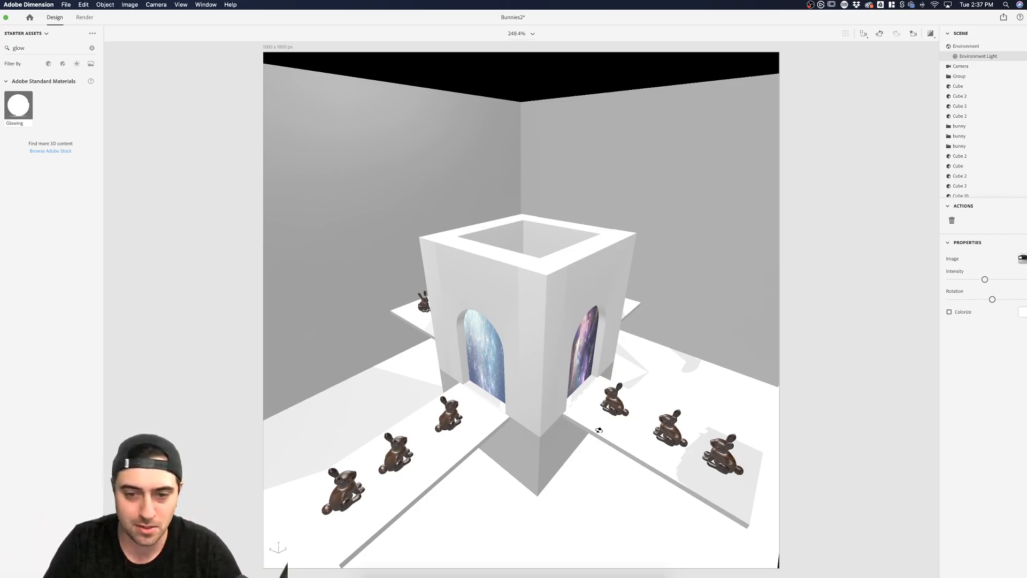
drag(528, 408, 541, 353)
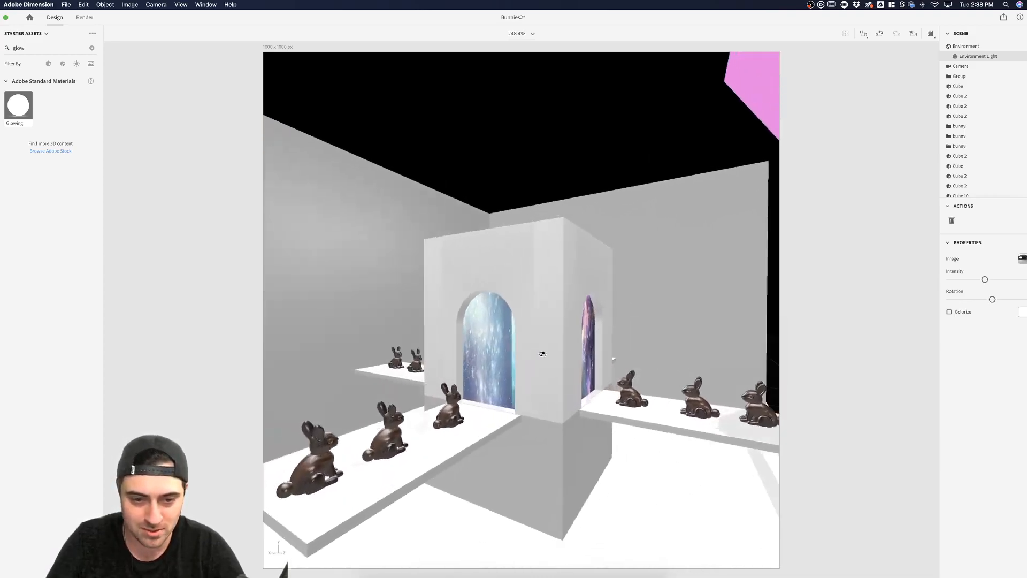
drag(519, 427, 451, 448)
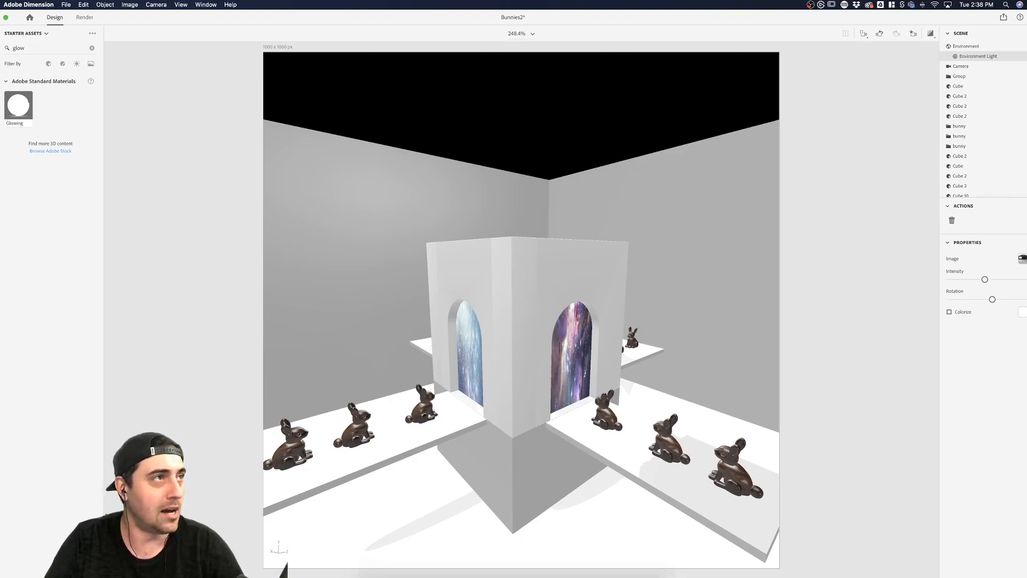
Switch to Chrome with the Adobe Stock home page and enlarge its window to fill the screen
drag(631, 577, 618, 109)
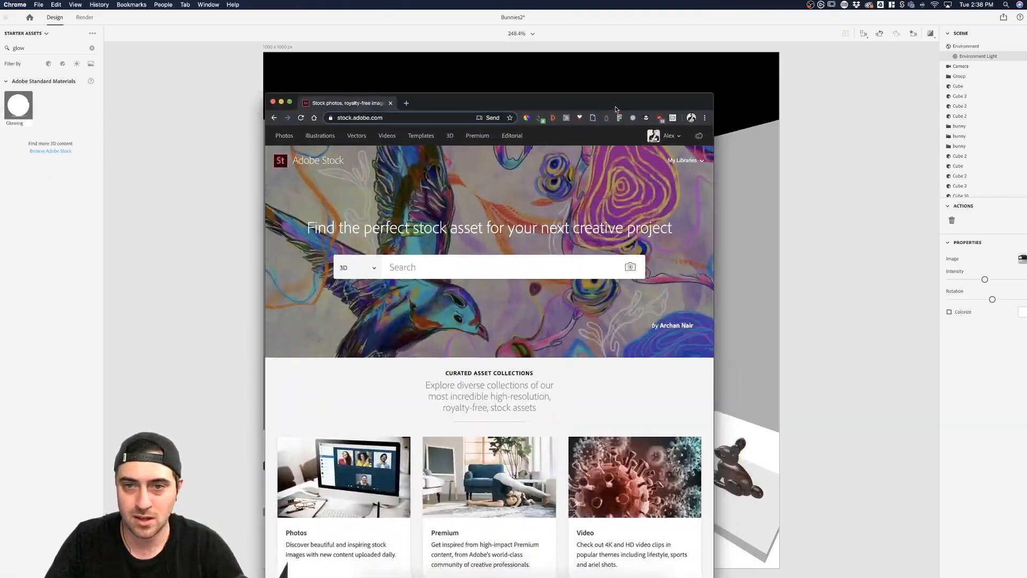
double_click(618, 104)
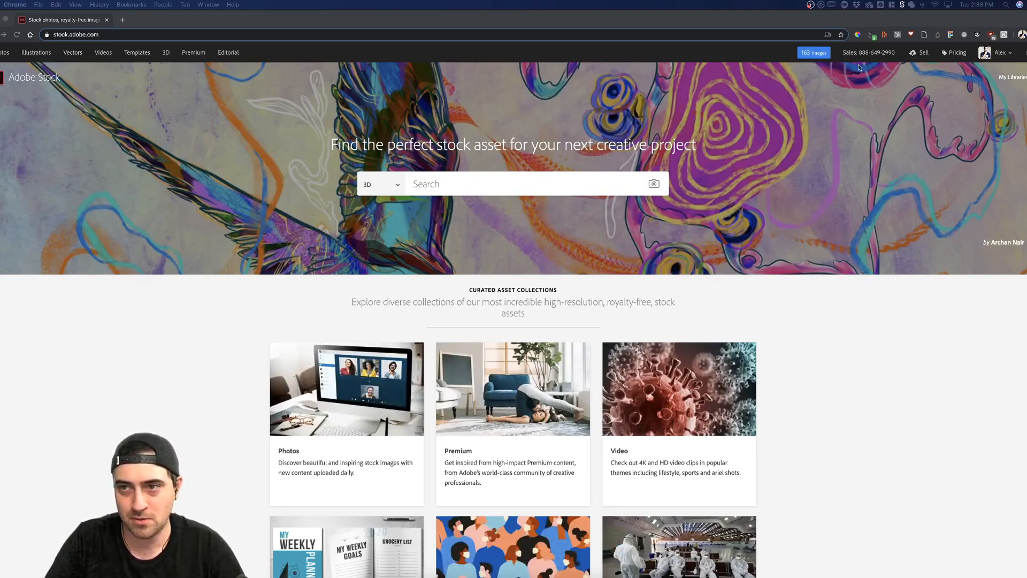
Switch back to Adobe Dimension and inspect the tower and its two arched portals from several angles
click(68, 21)
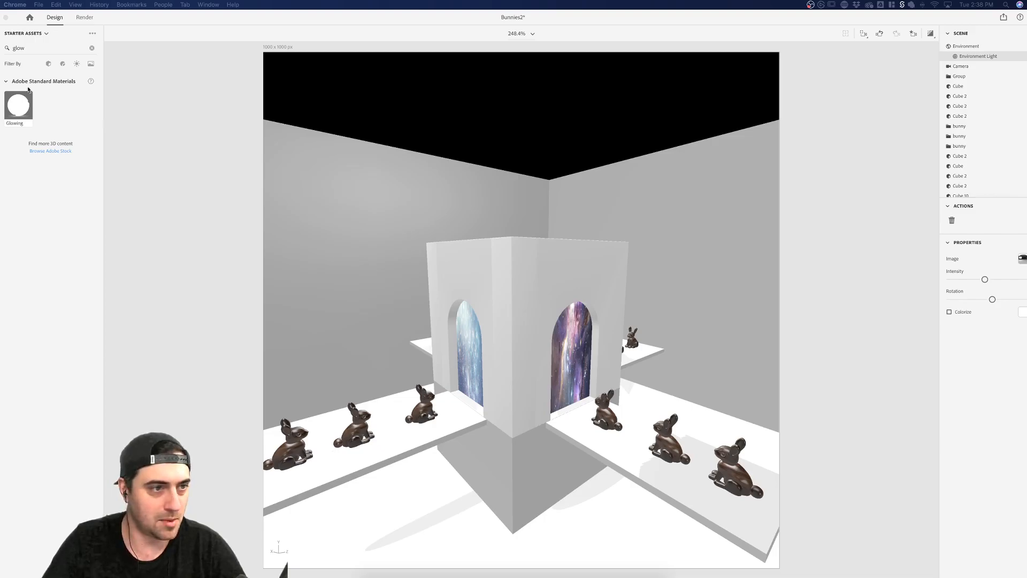
key(super+Tab)
right_drag(447, 305, 477, 283)
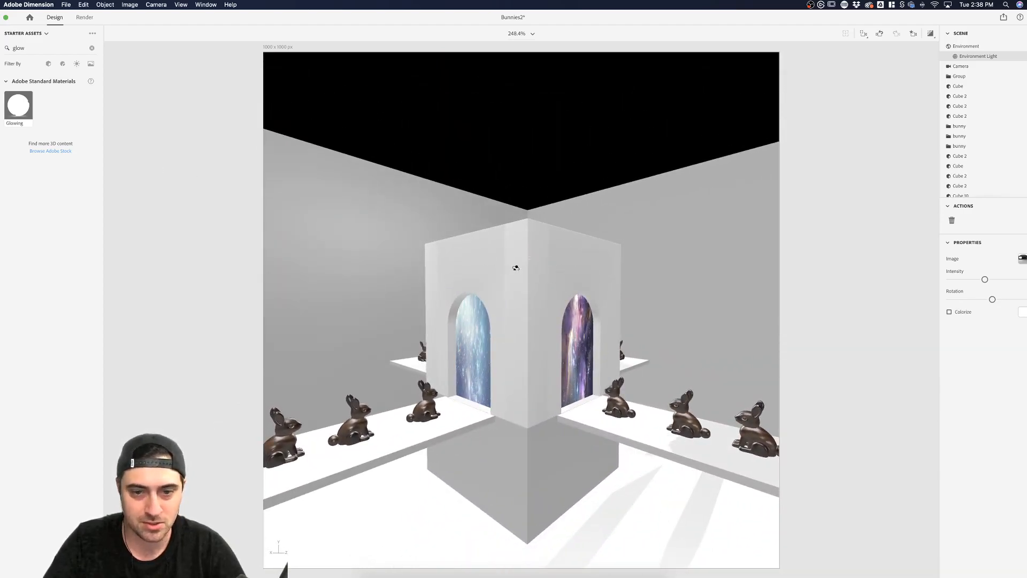
right_drag(495, 289, 425, 245)
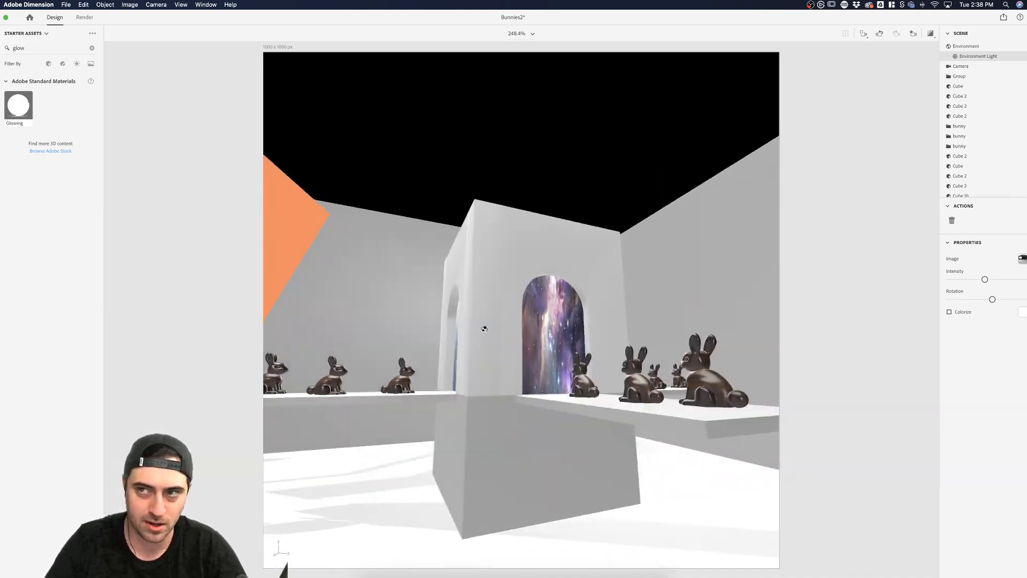
right_drag(491, 377, 591, 451)
mouse_move(524, 418)
right_down()
mouse_move(532, 426)
mouse_move(513, 407)
right_up()
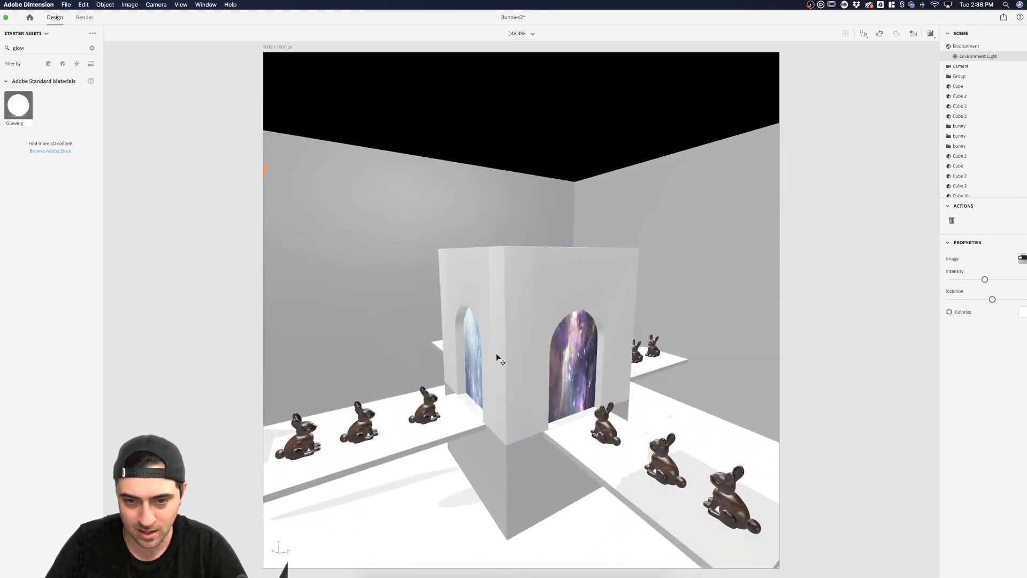
click(464, 361)
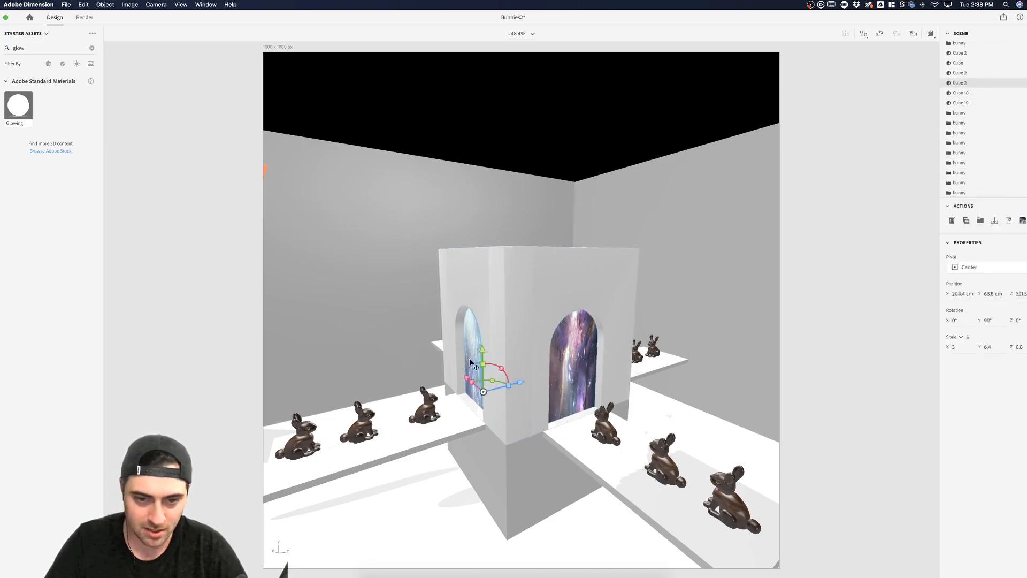
click(573, 376)
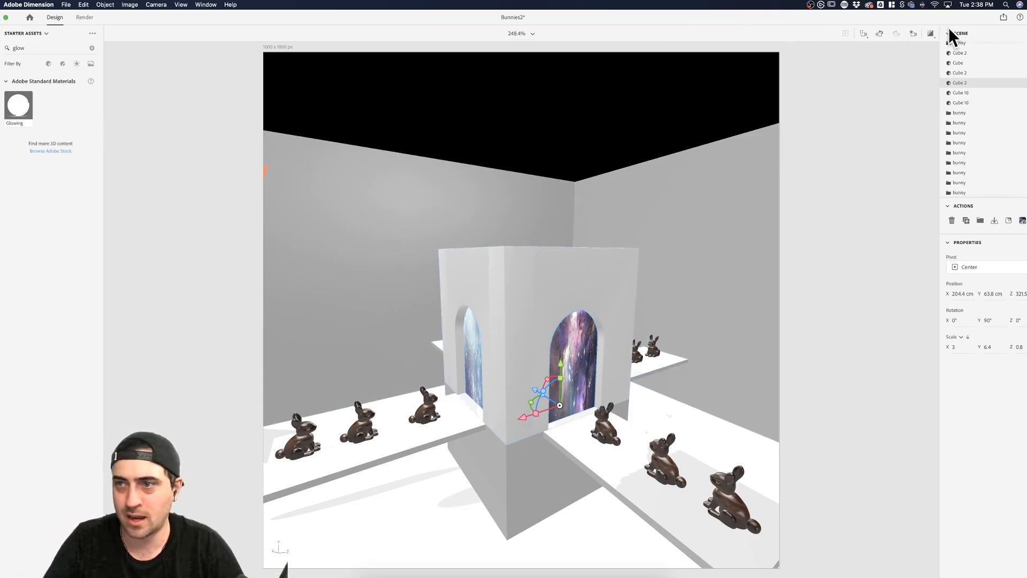
Return the camera to the saved Outside bookmark
click(912, 35)
click(852, 64)
click(911, 312)
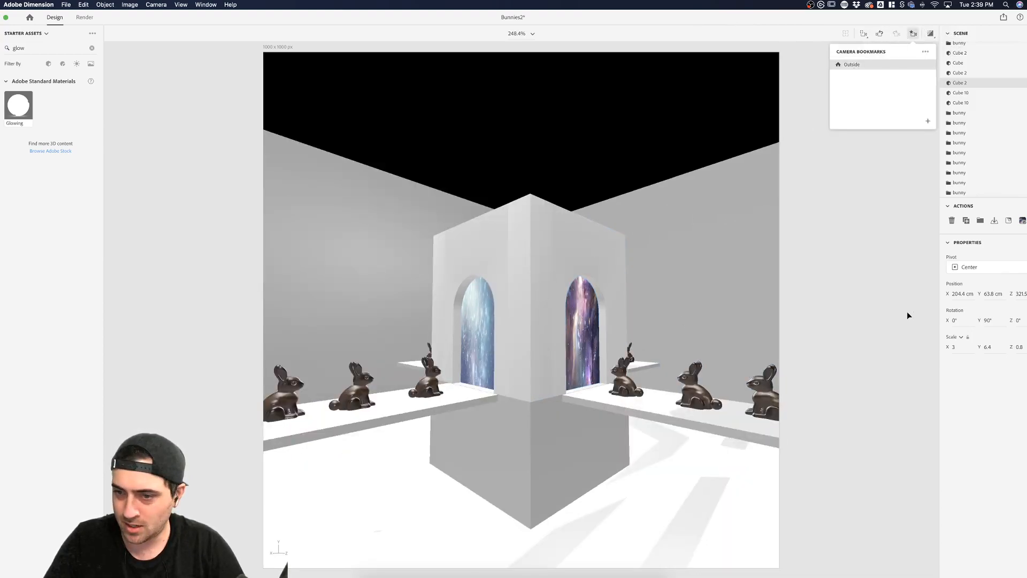
Unlink the purple galaxy portal's texture repeat, then set its X repeat to 0.3 and its X offset to -5%
click(564, 336)
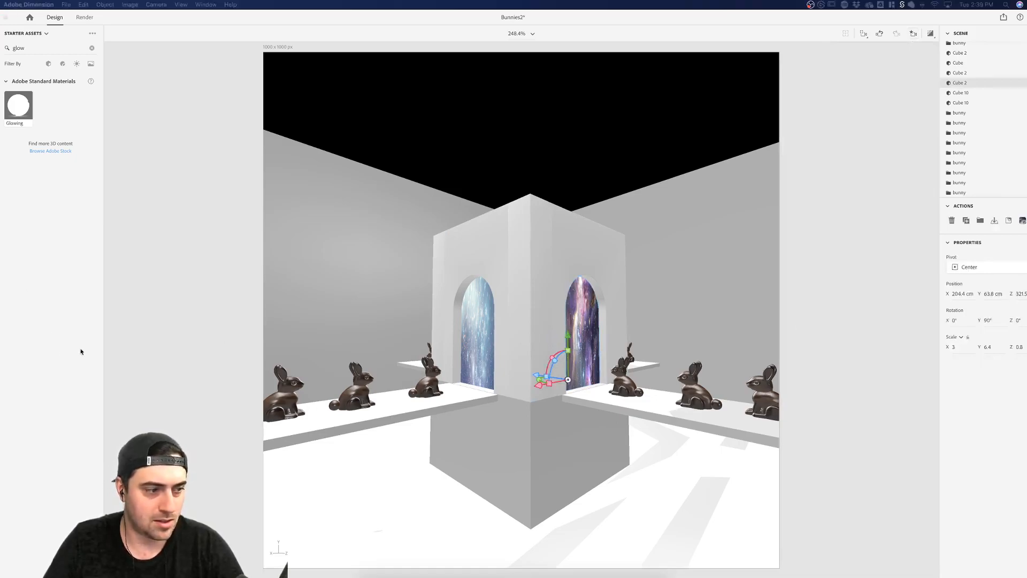
click(810, 270)
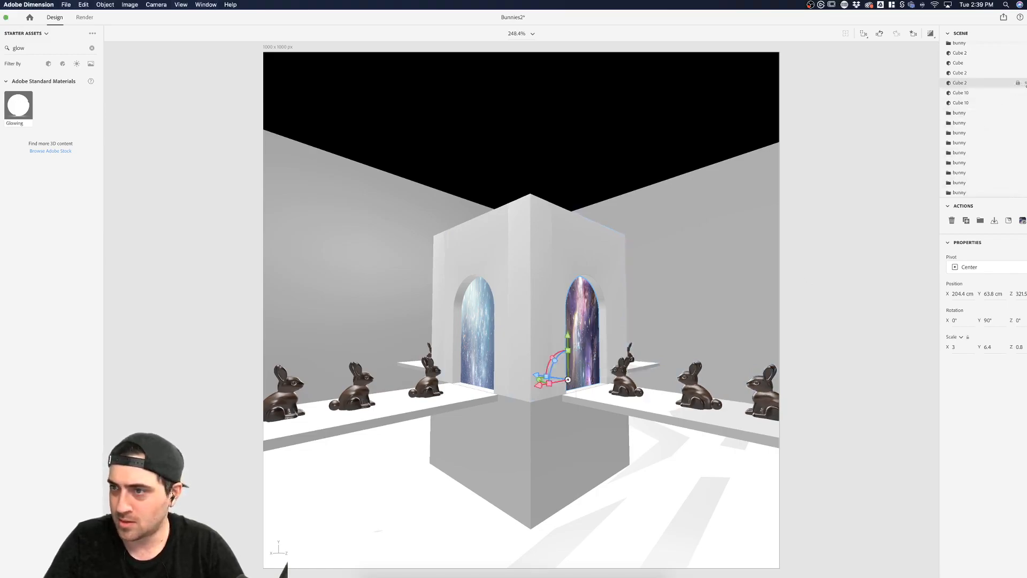
double_click(984, 83)
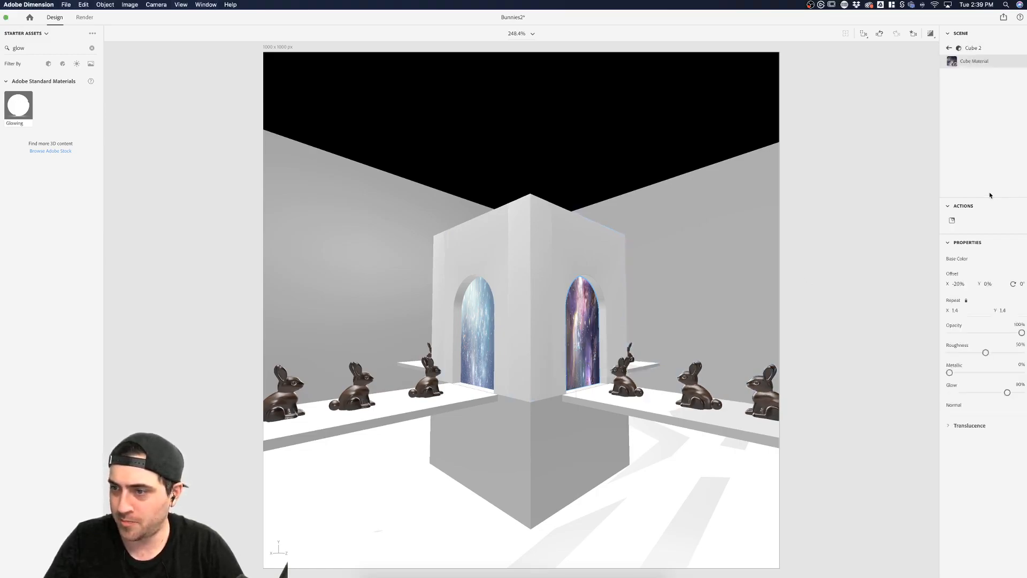
click(957, 310)
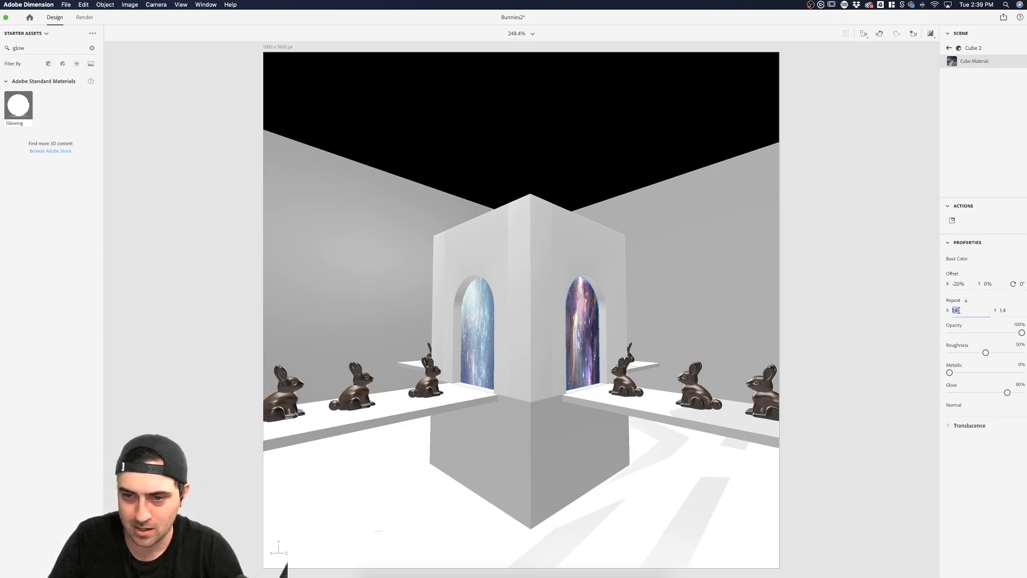
text(2.5)
key(Return)
drag(957, 310, 935, 310)
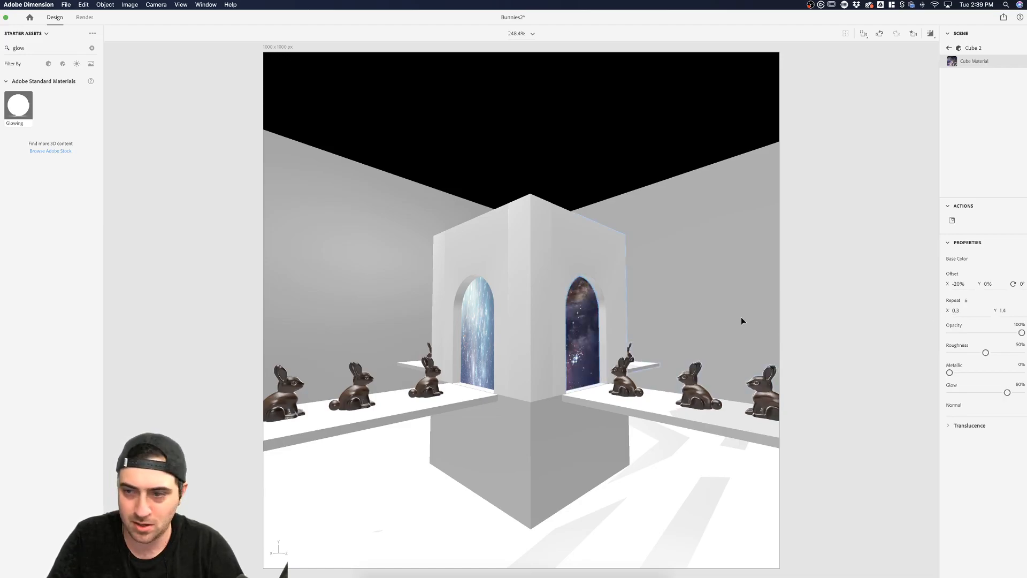
drag(950, 285, 936, 284)
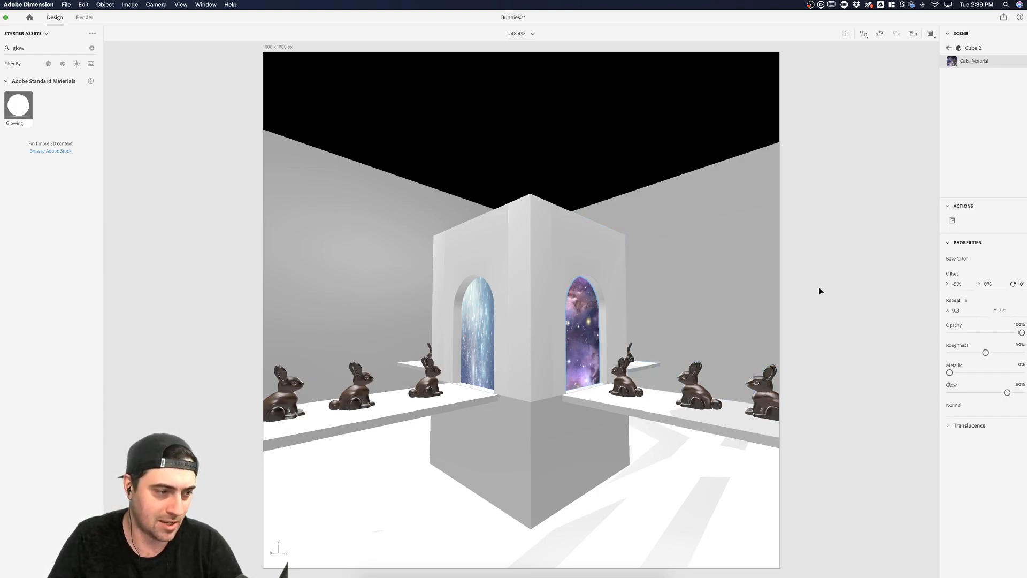
Open the blue portal's material and set its texture's X repeat to 0.4 with Y kept at 1.4
scroll(819, 291, up, 1)
click(640, 319)
click(468, 350)
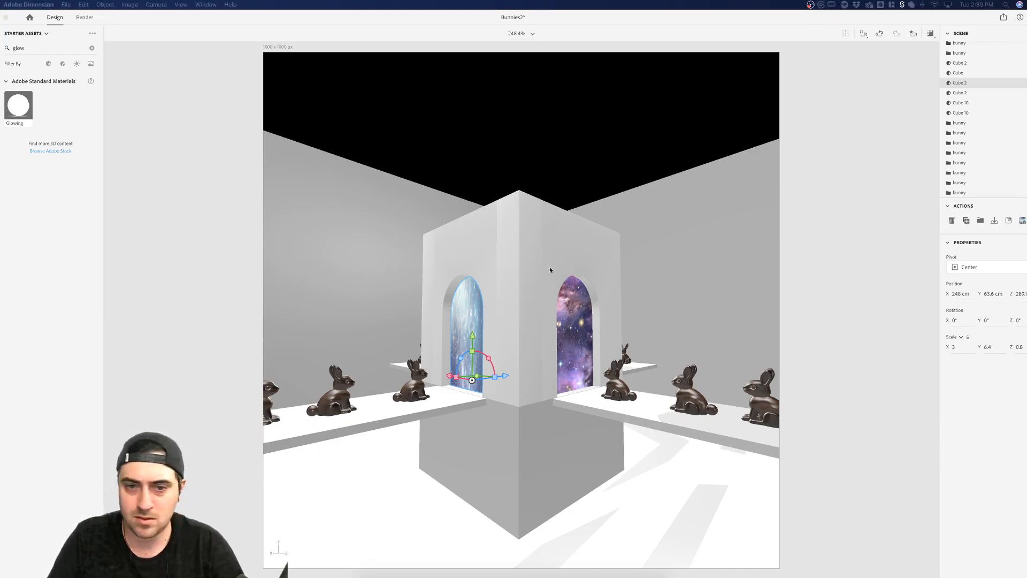
click(774, 271)
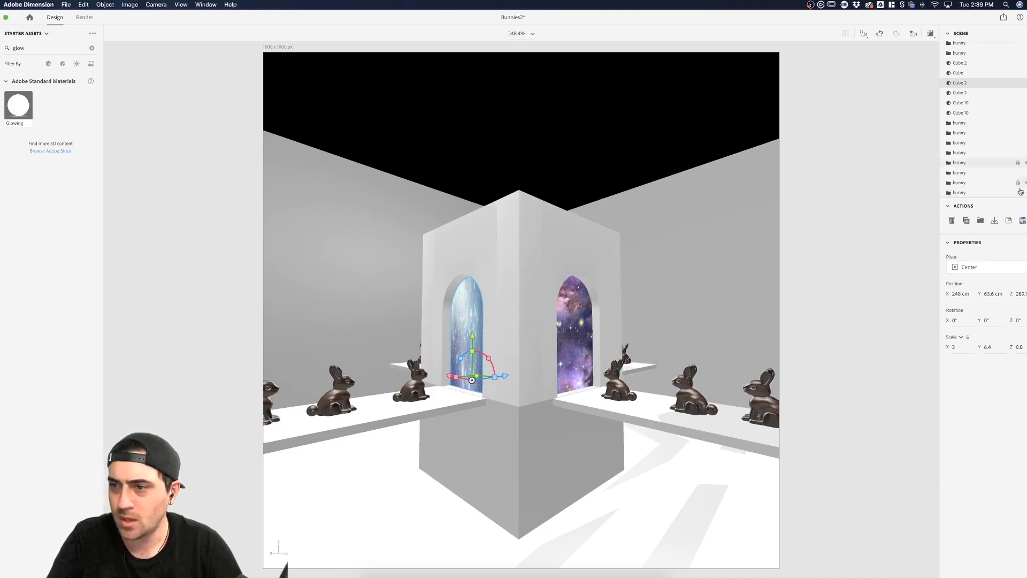
click(1022, 221)
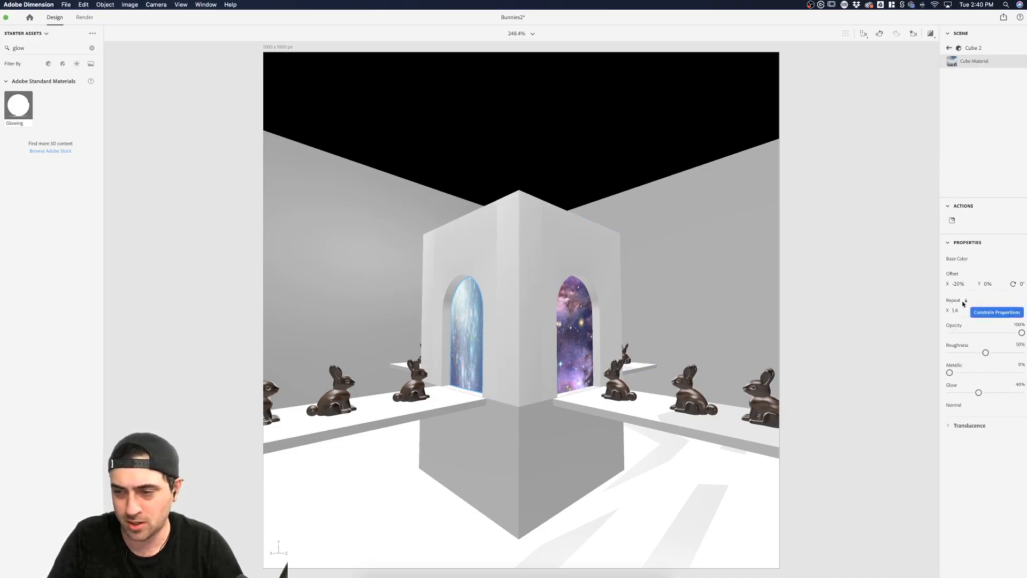
drag(955, 310, 953, 310)
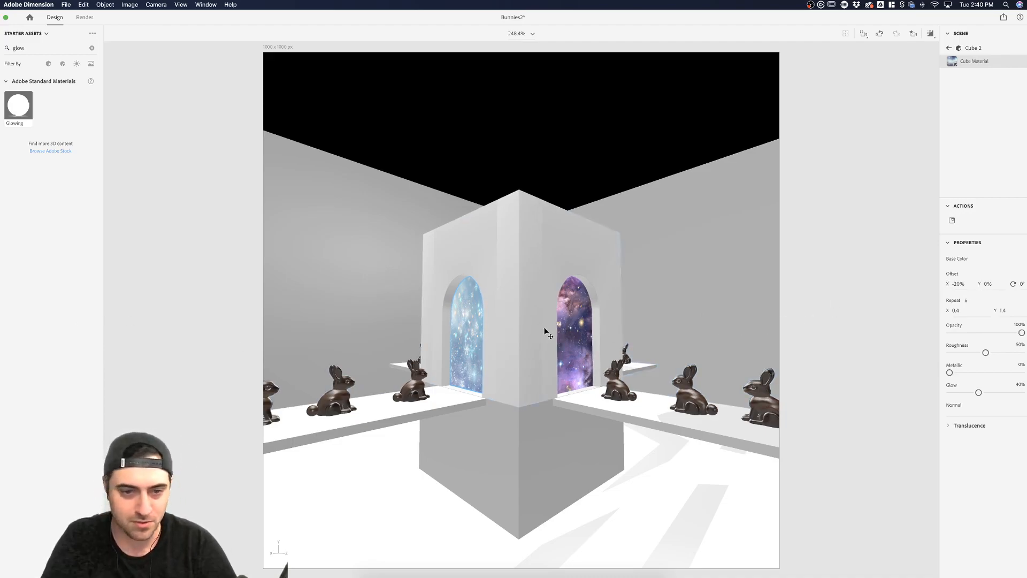
Turn on the render preview and lower the Environment Light's intensity to near zero
click(930, 34)
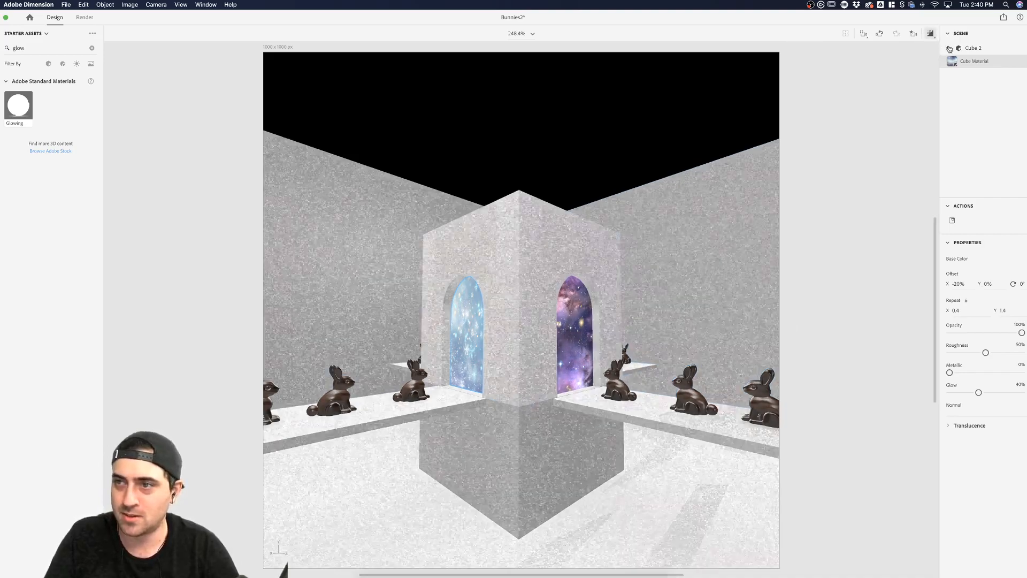
click(949, 50)
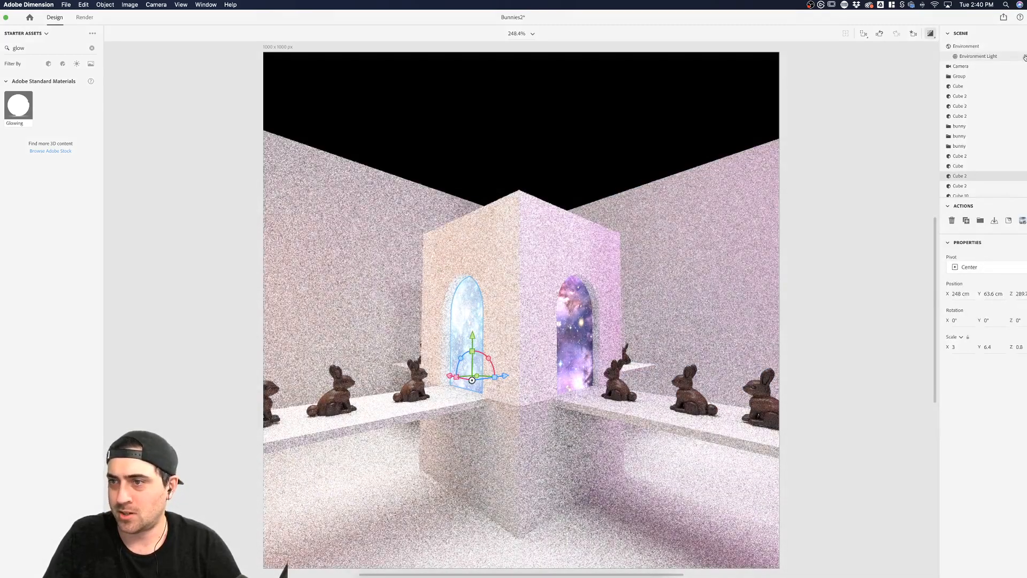
click(1005, 57)
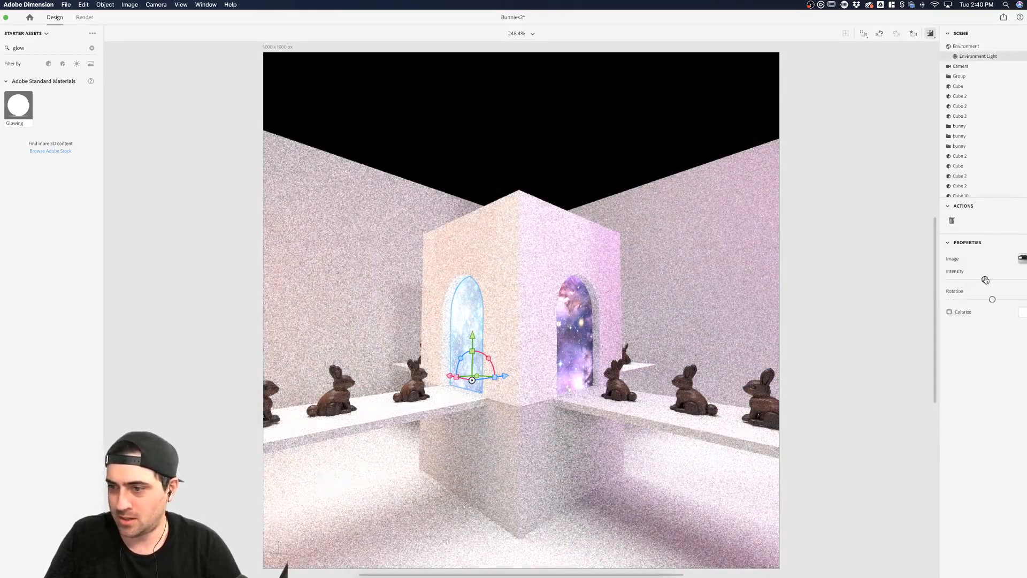
drag(985, 279, 976, 279)
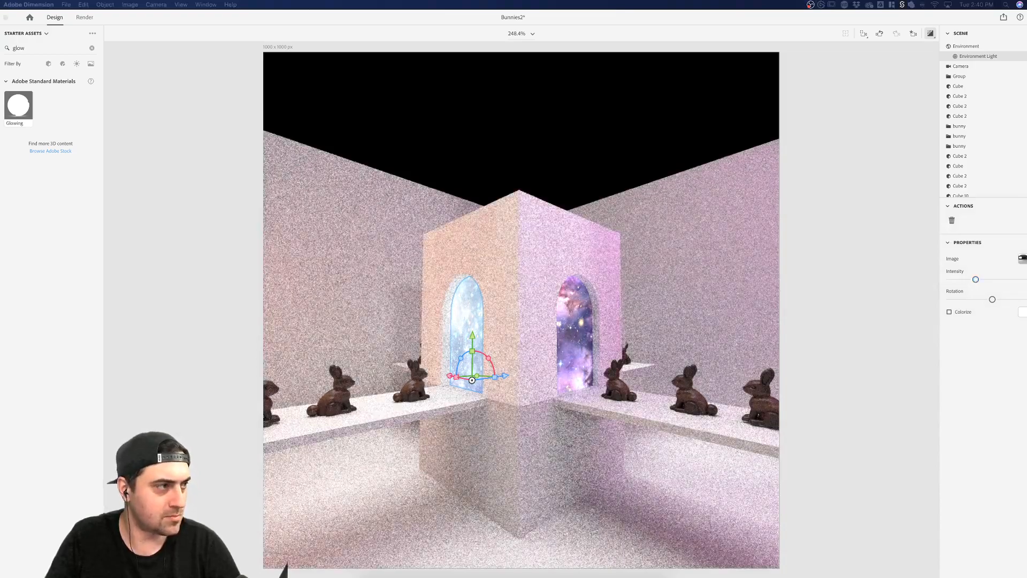
click(716, 250)
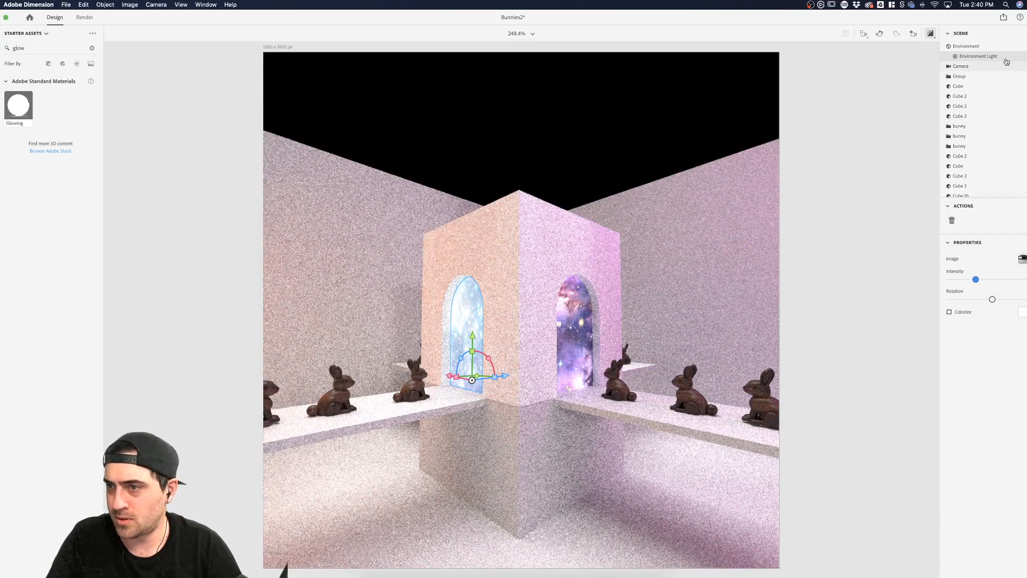
drag(976, 279, 952, 279)
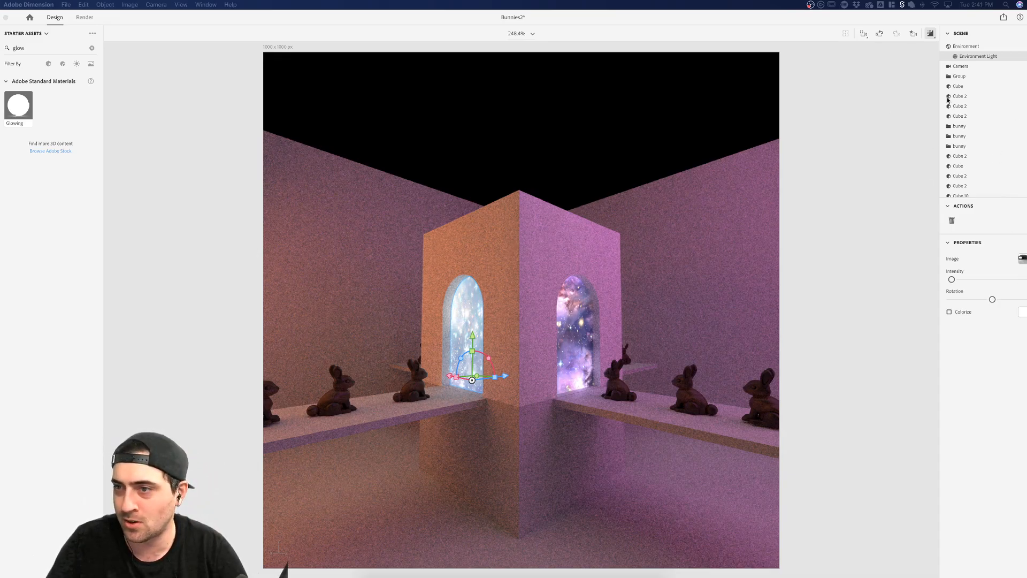
Raise the glow of the blue portal's material to 100%
click(461, 319)
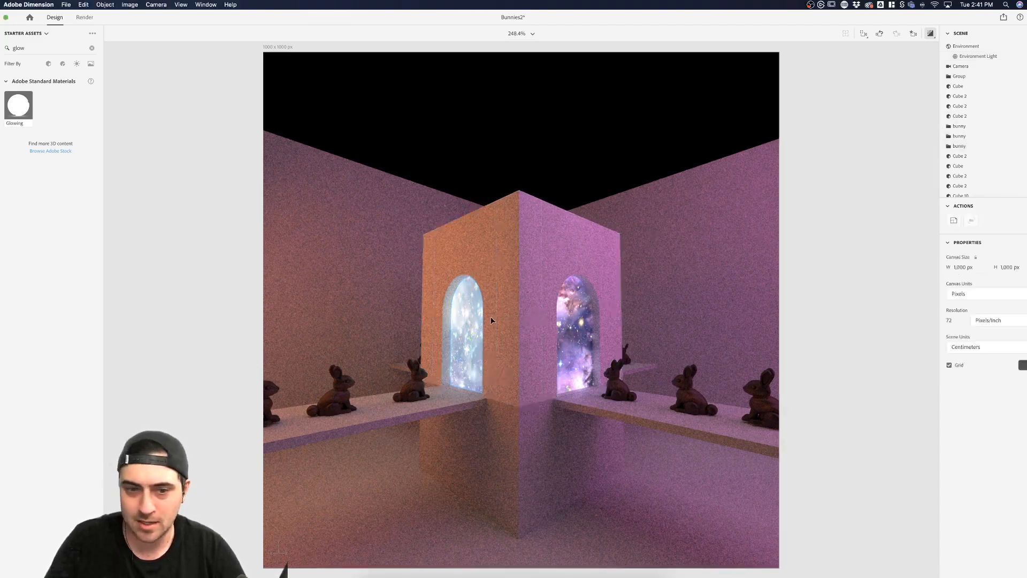
click(474, 315)
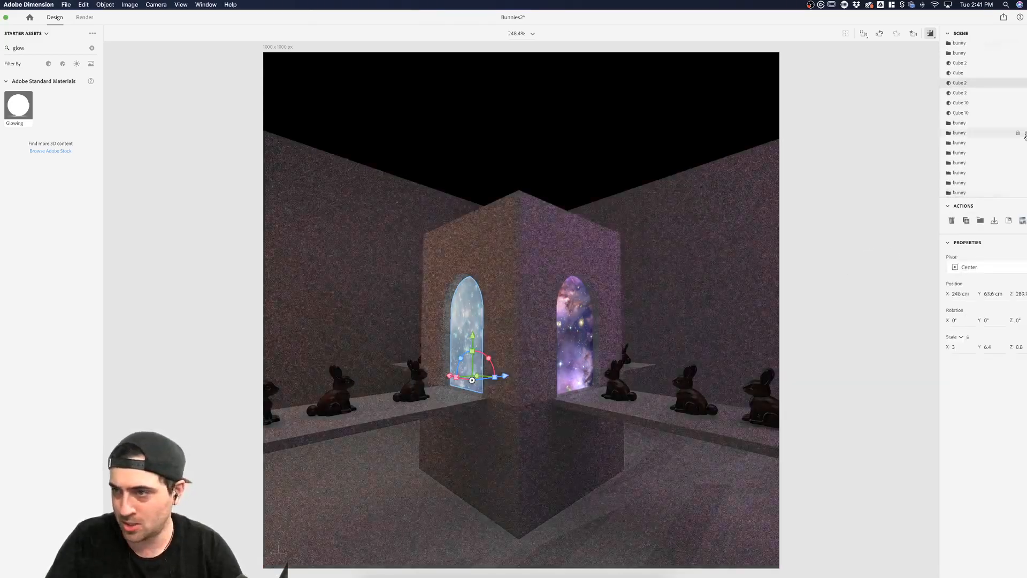
click(1020, 221)
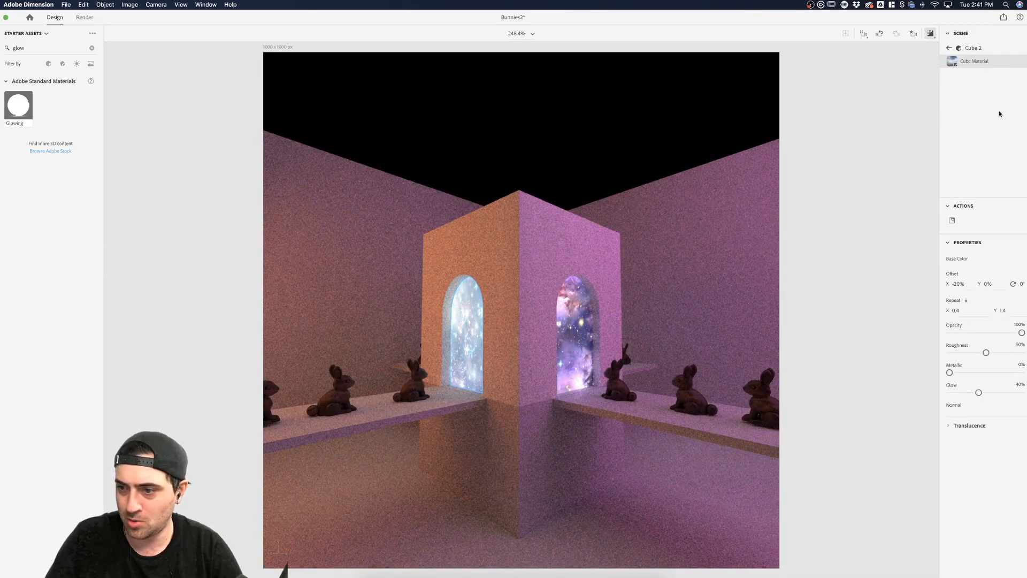
click(949, 48)
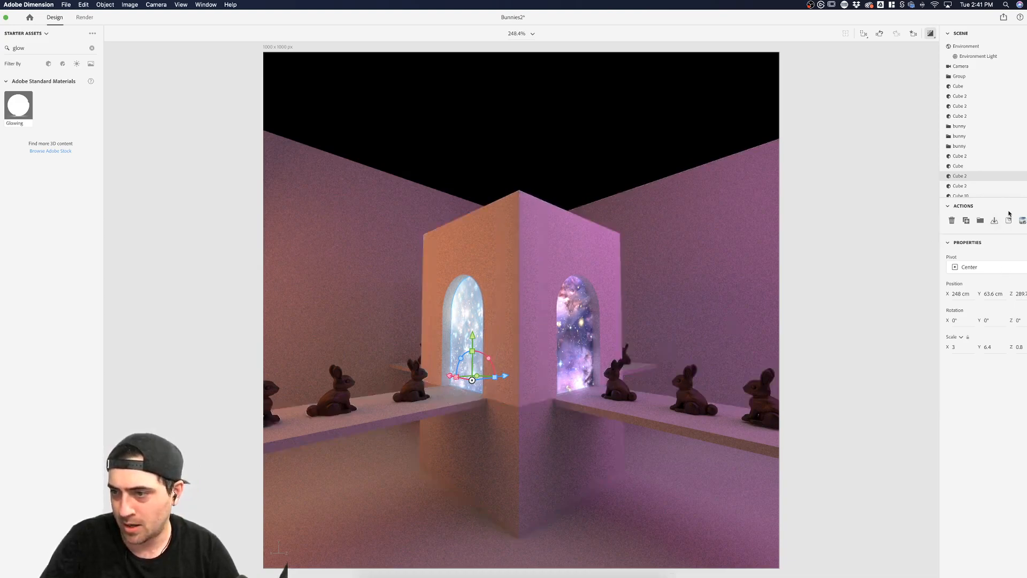
click(1022, 220)
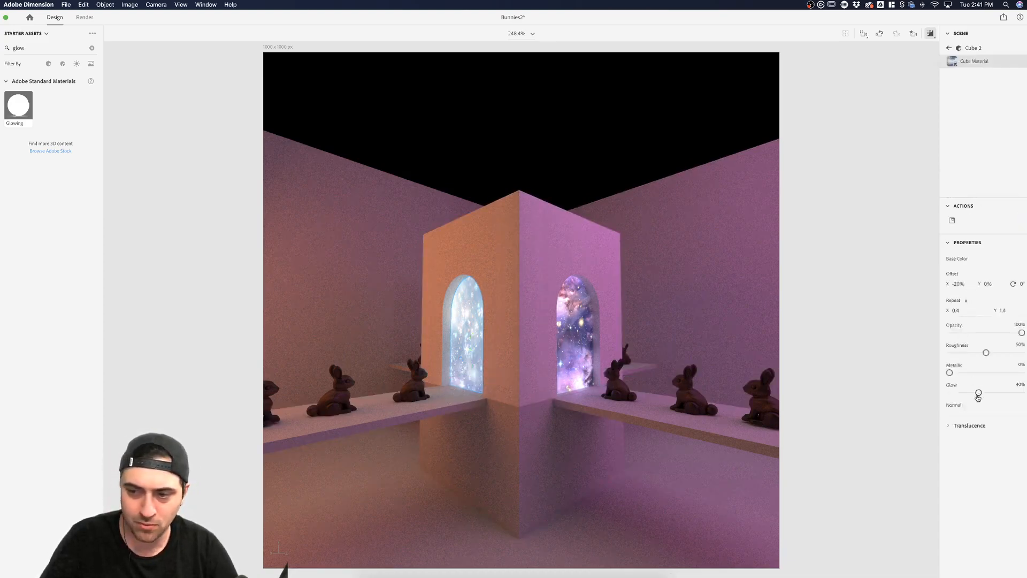
drag(979, 394, 1022, 394)
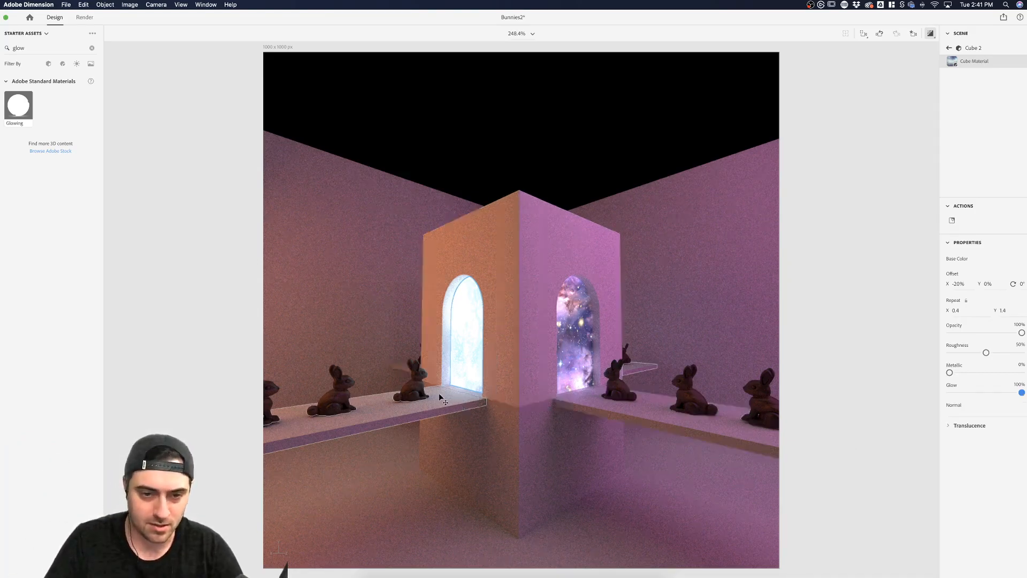
Turn off the render preview and delete the bunny closest to the blue portal
click(412, 394)
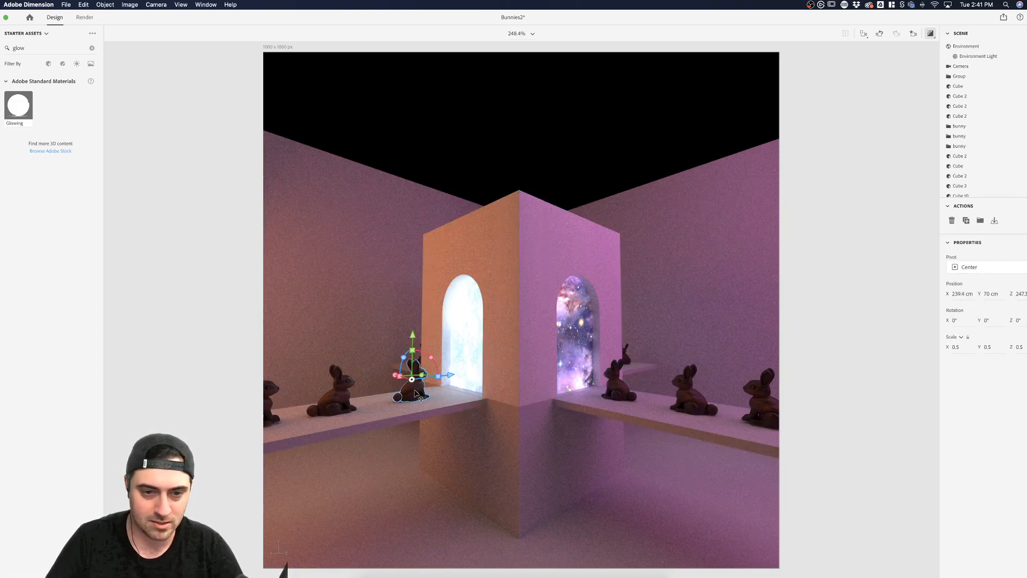
click(184, 268)
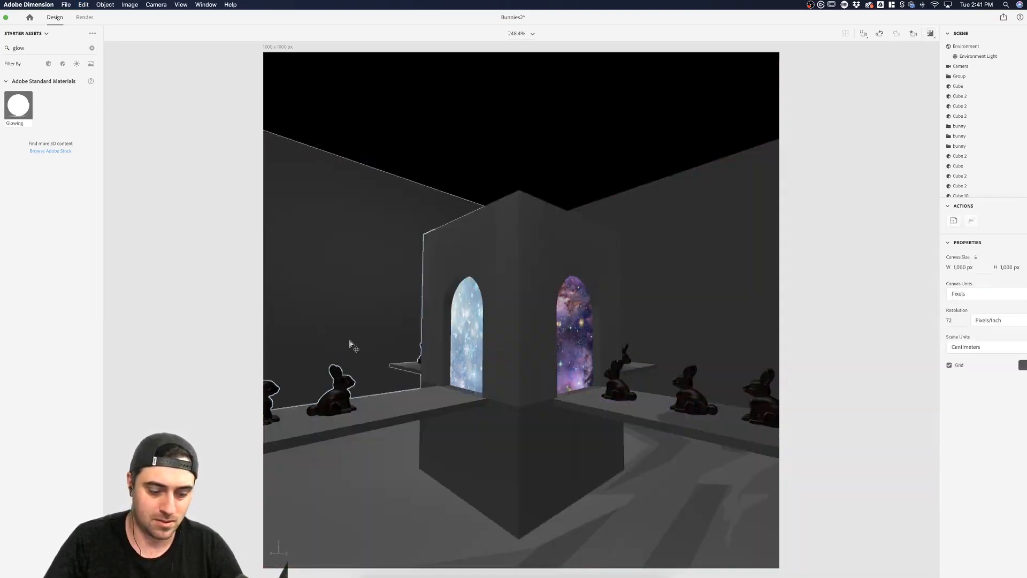
click(410, 386)
click(413, 389)
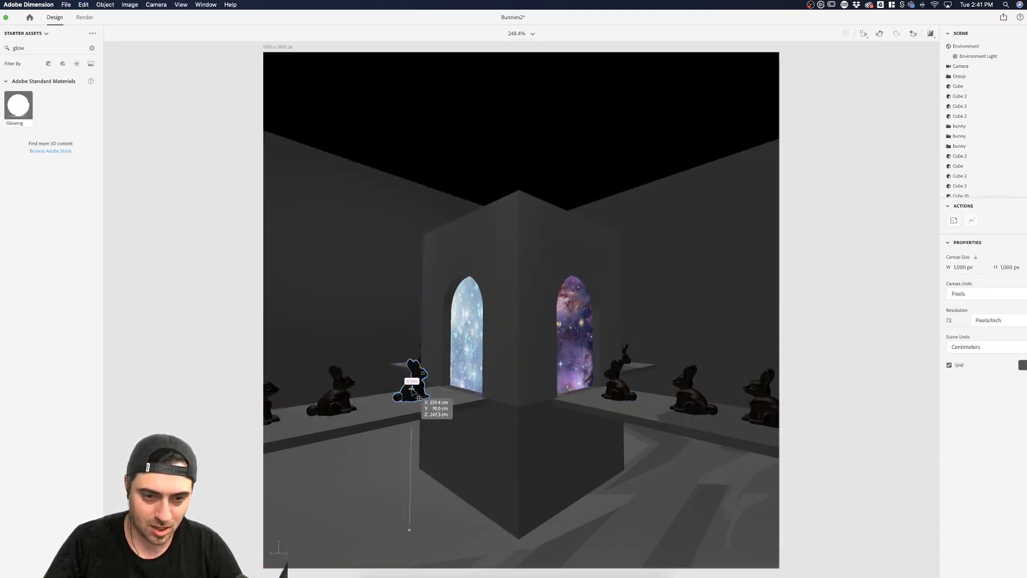
click(808, 357)
click(432, 399)
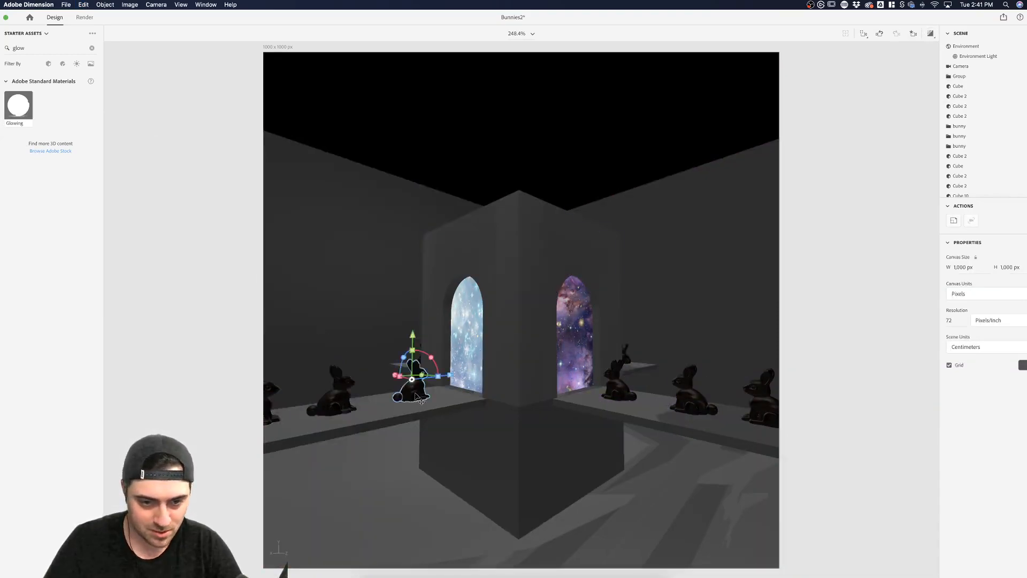
key(Delete)
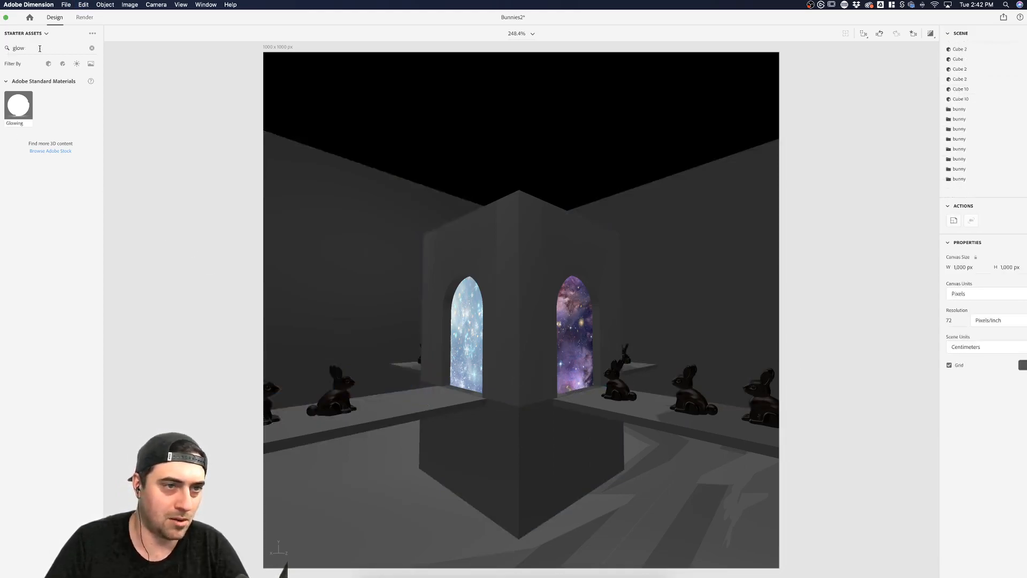
Search the starter assets for a sphere and place the Sphere model on the ledge beside the blue portal
click(92, 48)
text(glo)
key(BackSpace)
text(sphe)
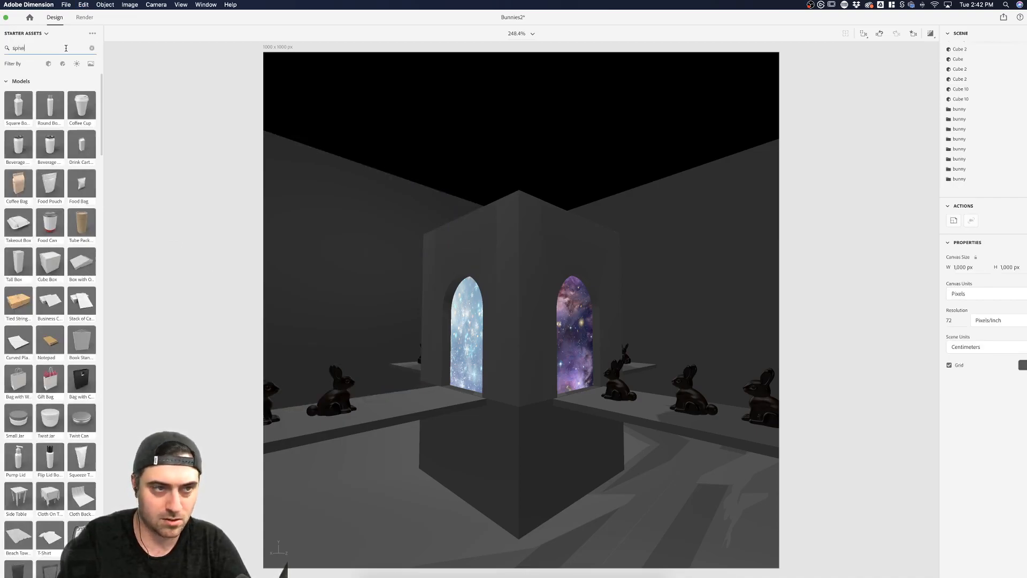
text(re)
drag(19, 105, 425, 401)
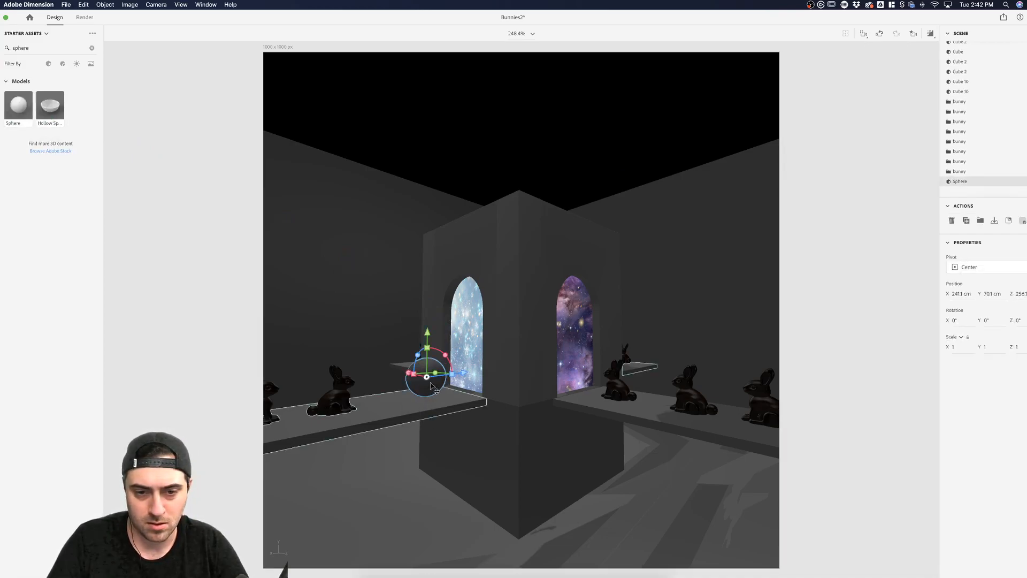
Find the Metal material in the starter assets and apply it to the sphere
double_click(21, 48)
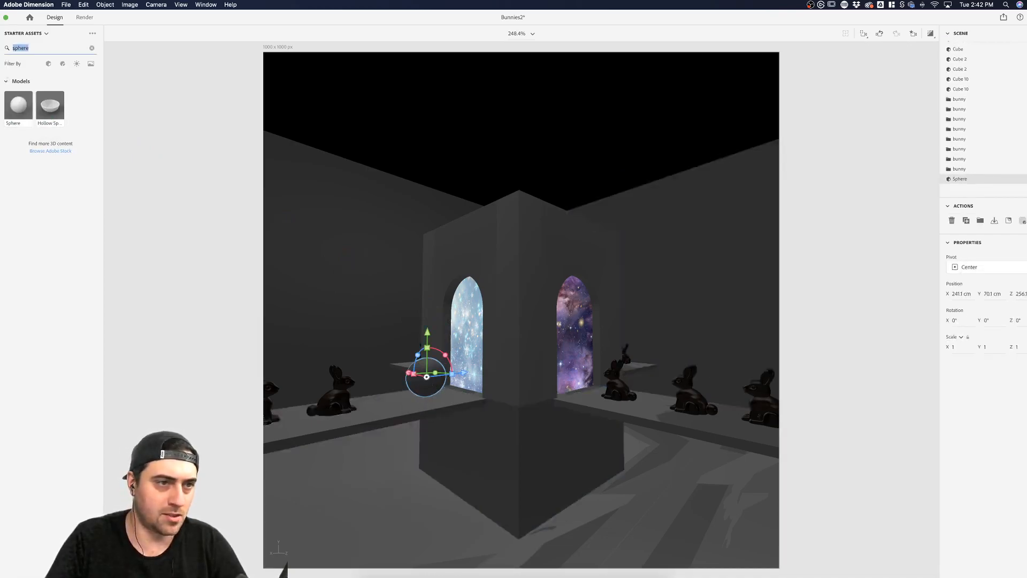
text(mete)
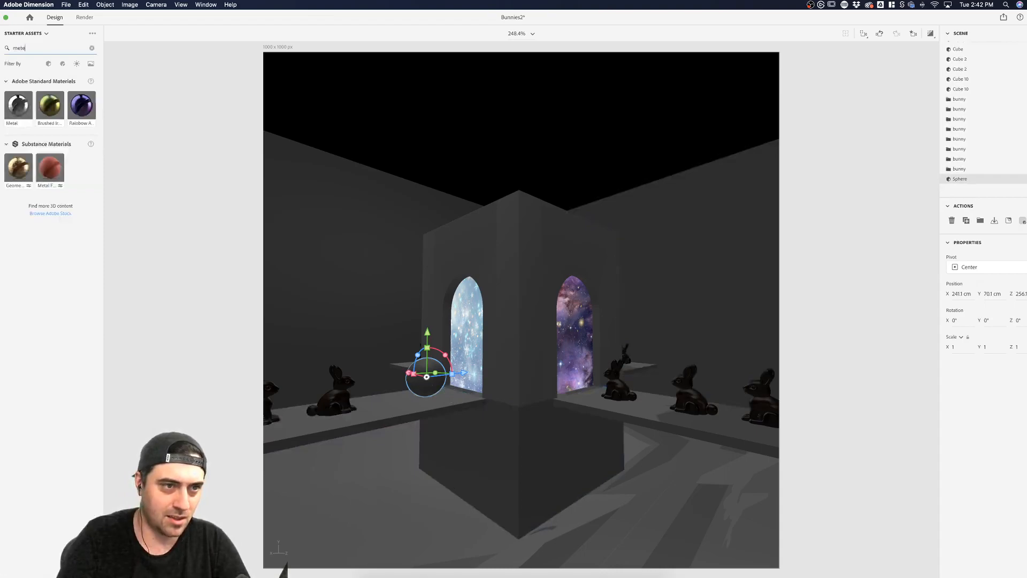
key(BackSpace)
drag(18, 105, 428, 375)
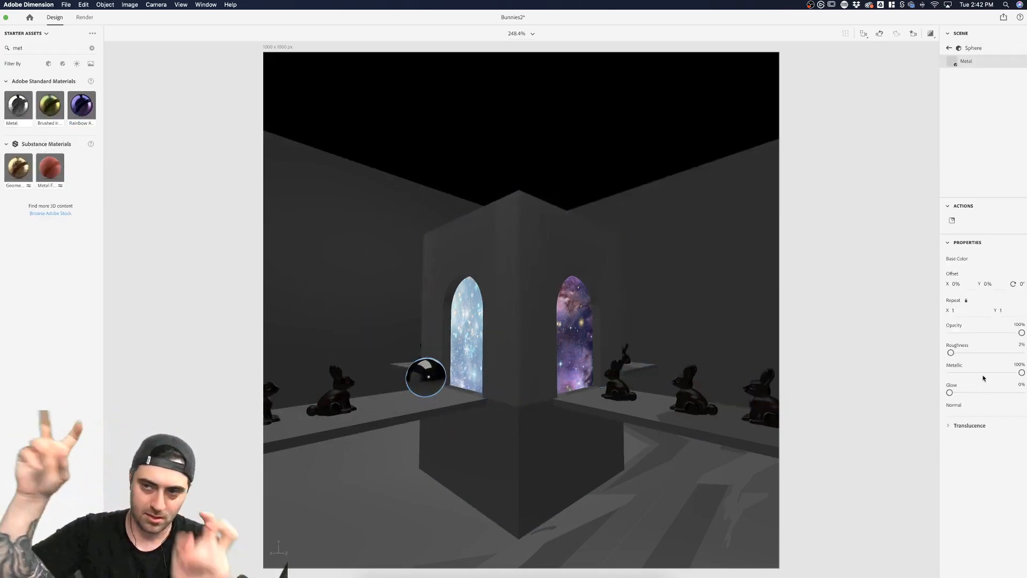
Inspect the image used by the Environment Light
click(950, 49)
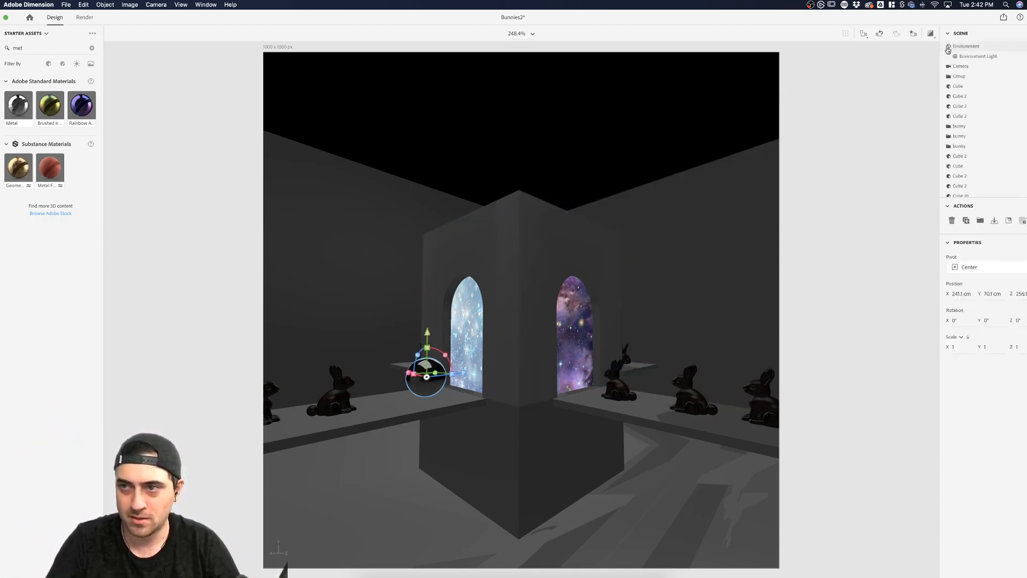
click(991, 57)
click(1022, 258)
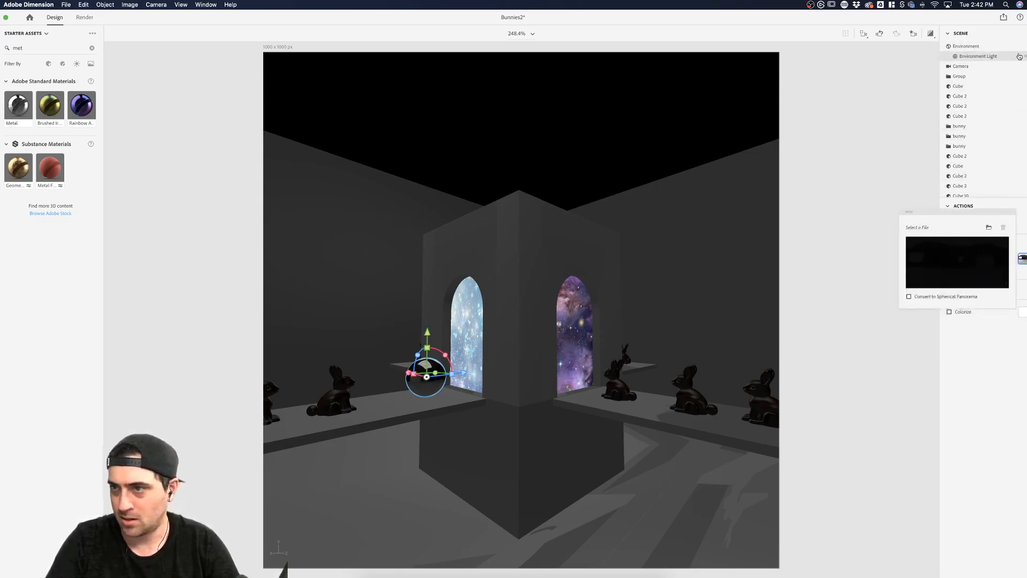
click(1024, 261)
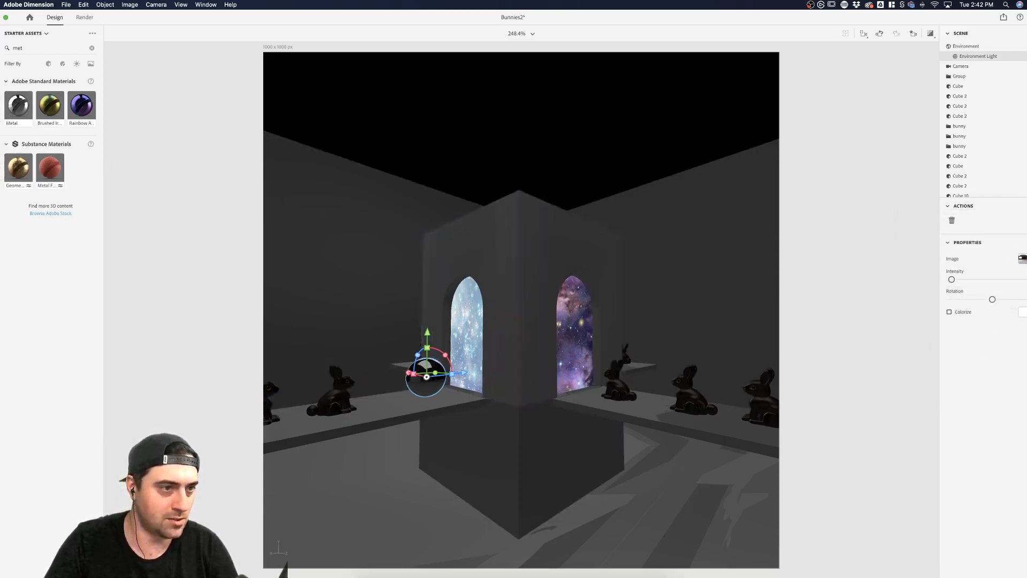
Turn on the render preview and examine the reflections in the metal sphere from several camera angles
key(3)
drag(447, 399, 466, 266)
drag(522, 226, 743, 268)
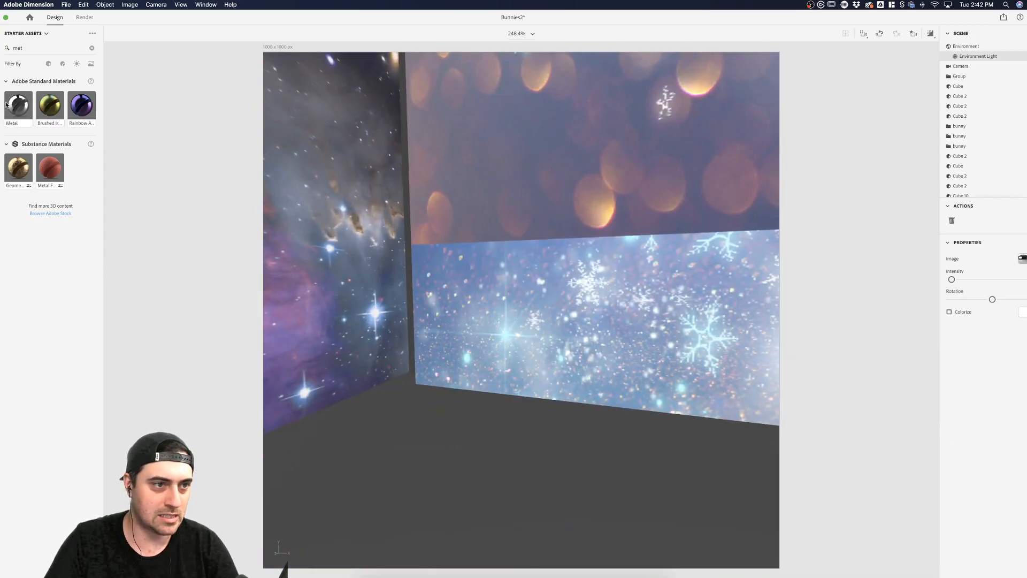
drag(580, 320, 660, 81)
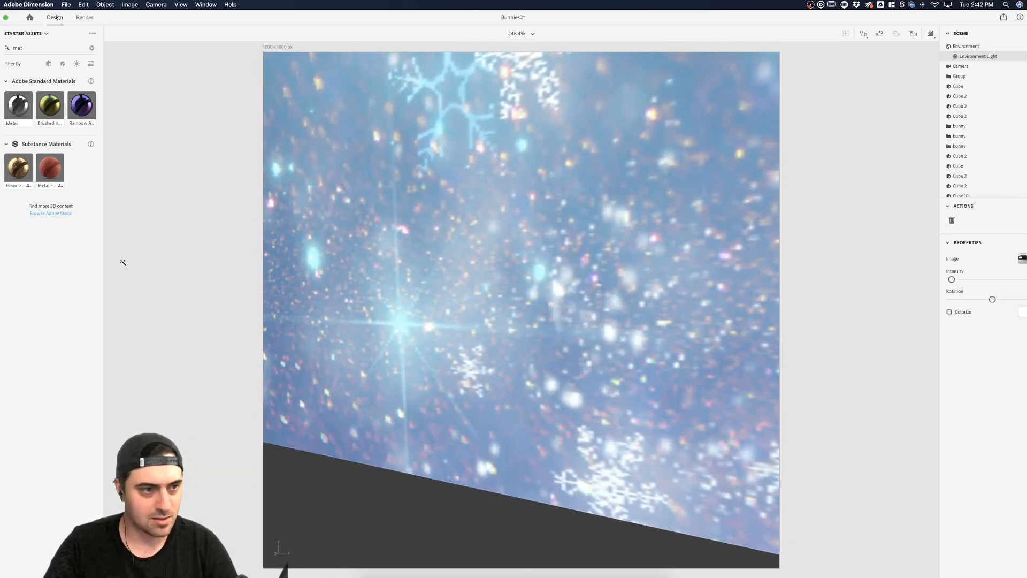
drag(705, 471, 693, 128)
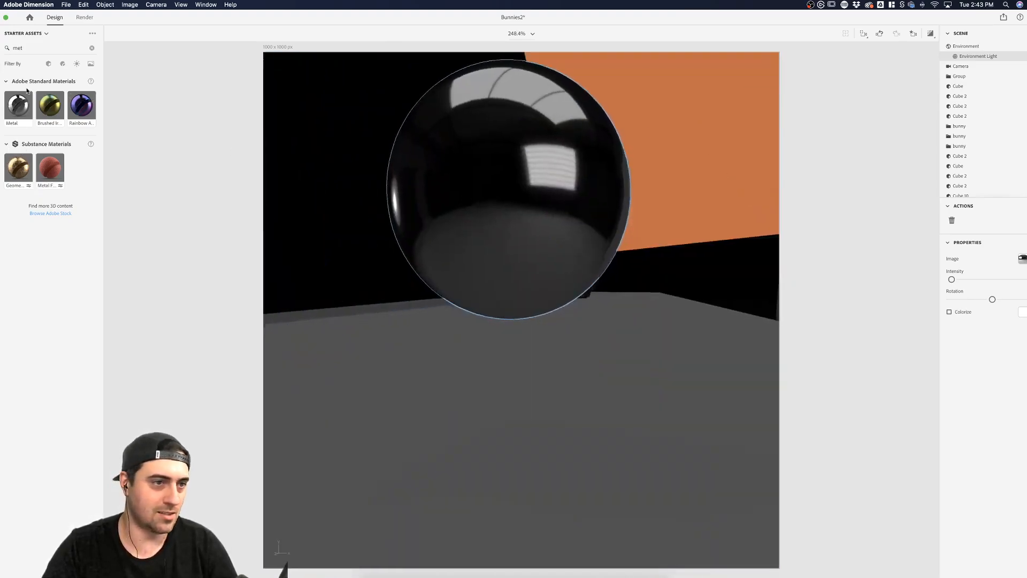
drag(426, 174, 201, 286)
click(930, 34)
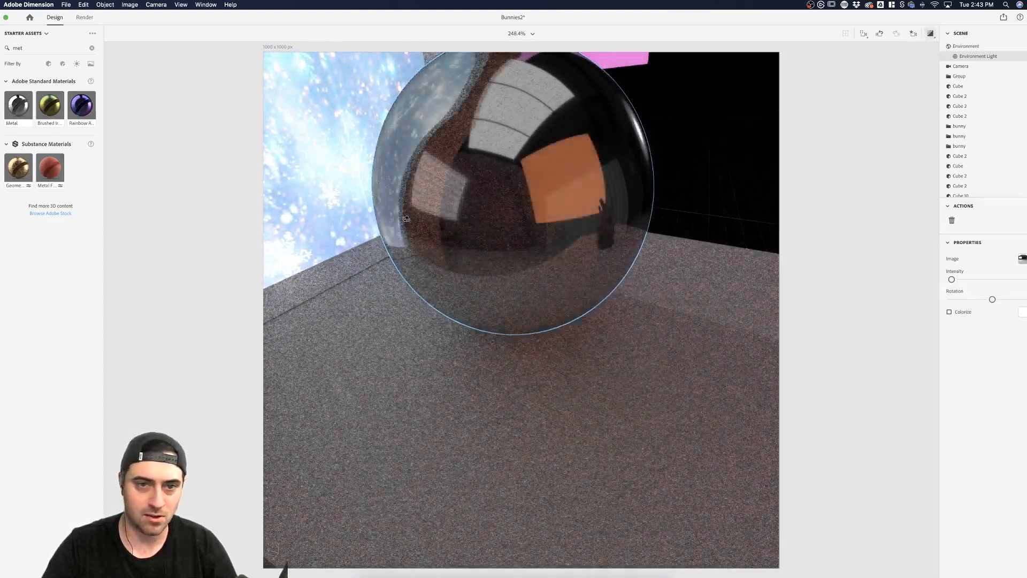
drag(407, 221, 452, 218)
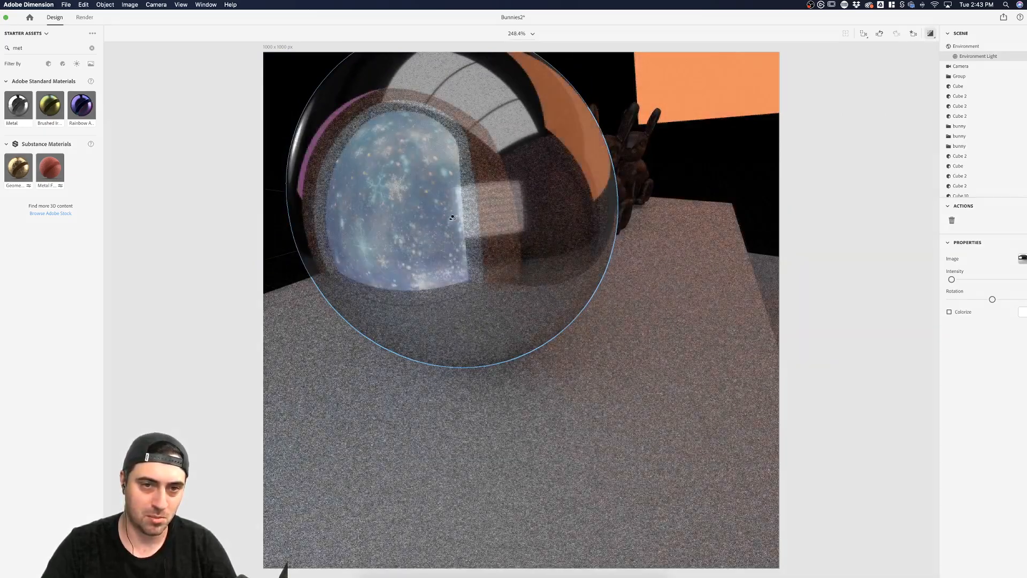
mouse_move(452, 218)
mouse_down()
mouse_move(712, 188)
mouse_move(759, 214)
mouse_up()
drag(537, 312, 730, 273)
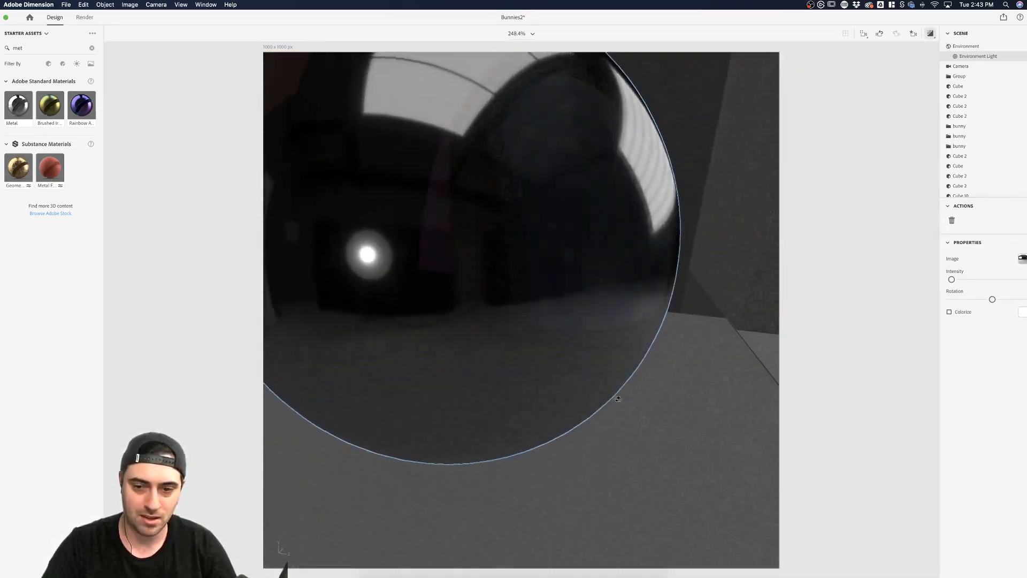
drag(616, 408, 588, 457)
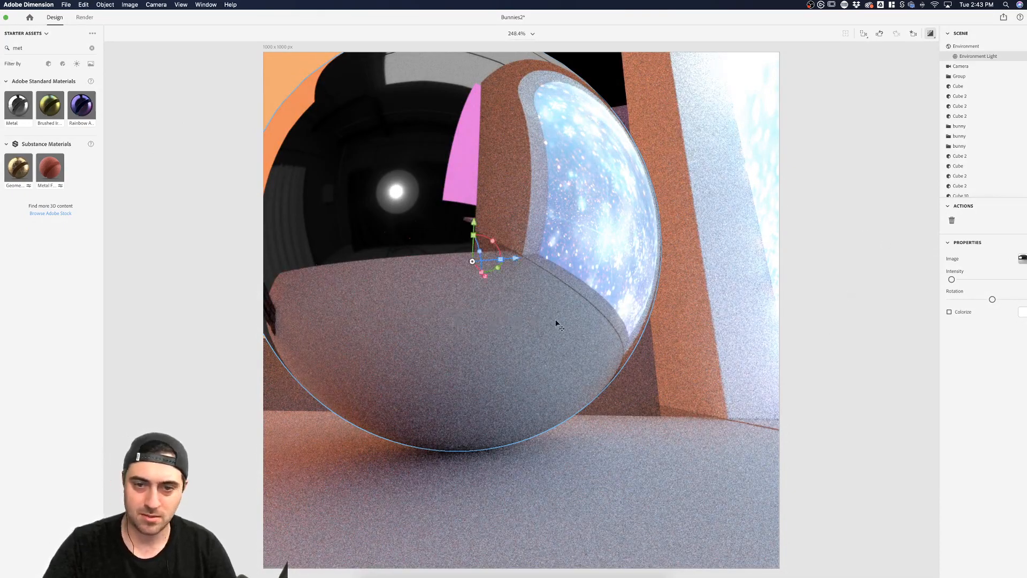
Return the camera to the Outside bookmark and clear the selection
click(913, 34)
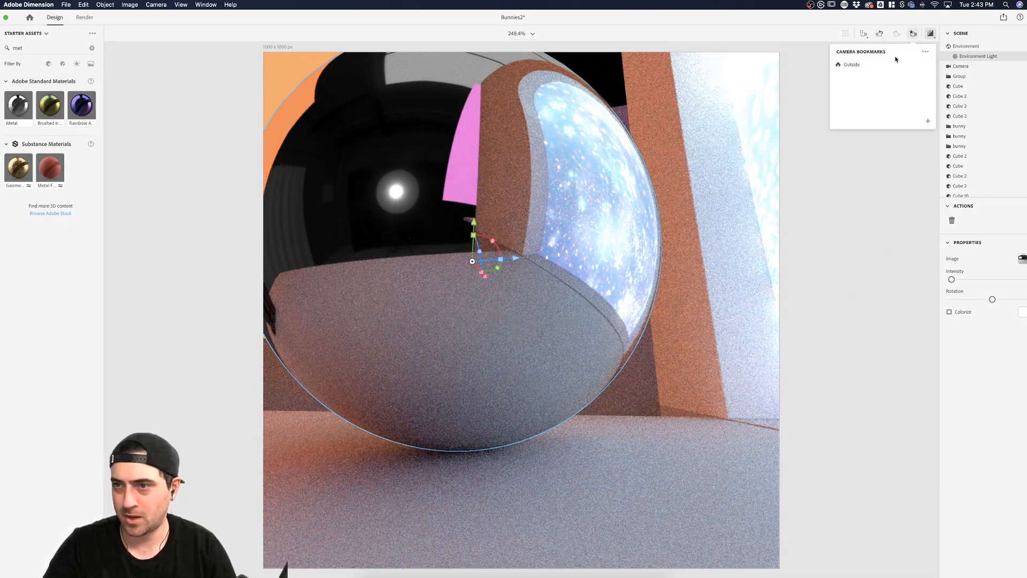
click(904, 64)
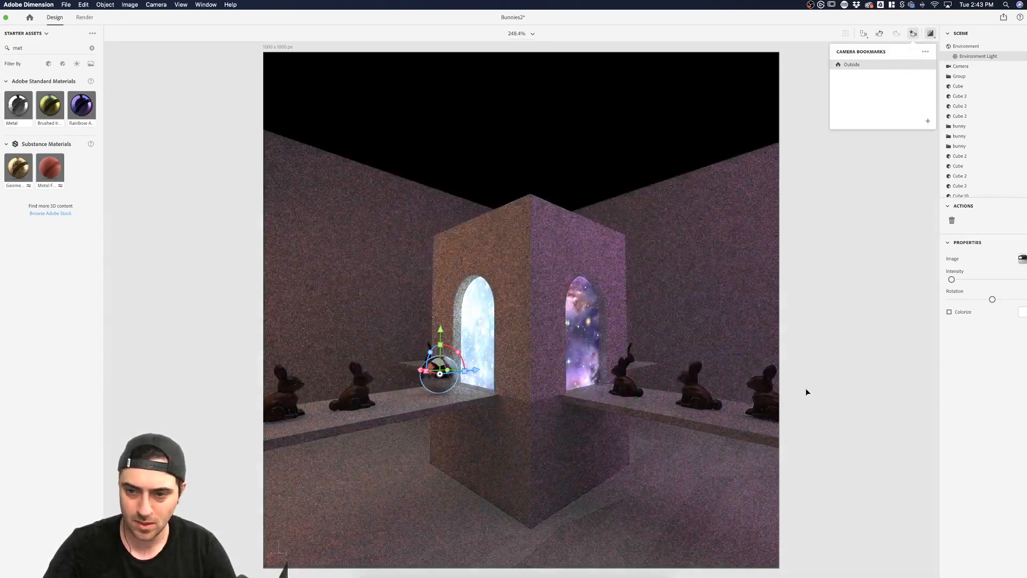
click(807, 392)
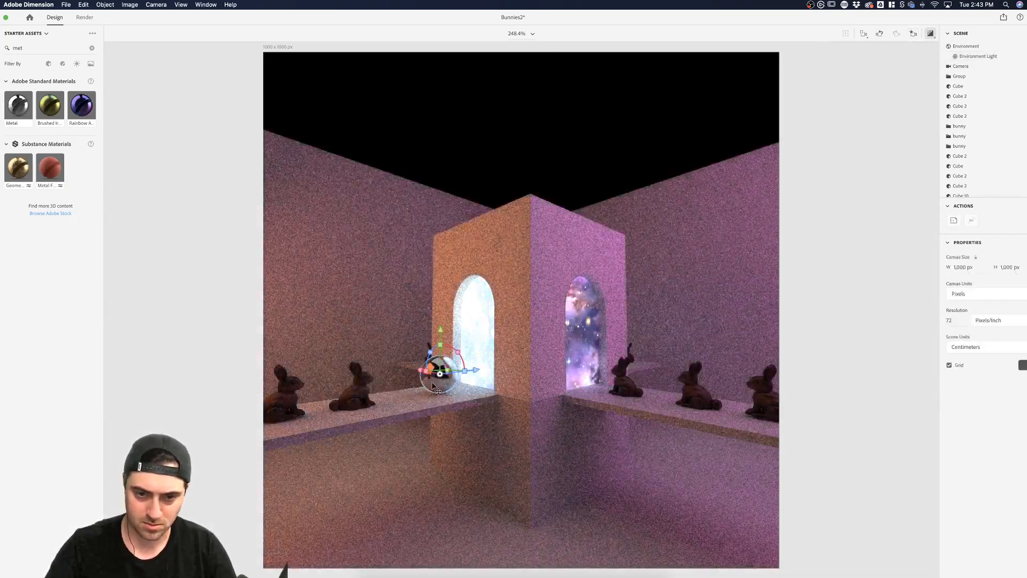
Delete the metal sphere and restore the removed bunny beside the blue portal
click(433, 385)
key(Delete)
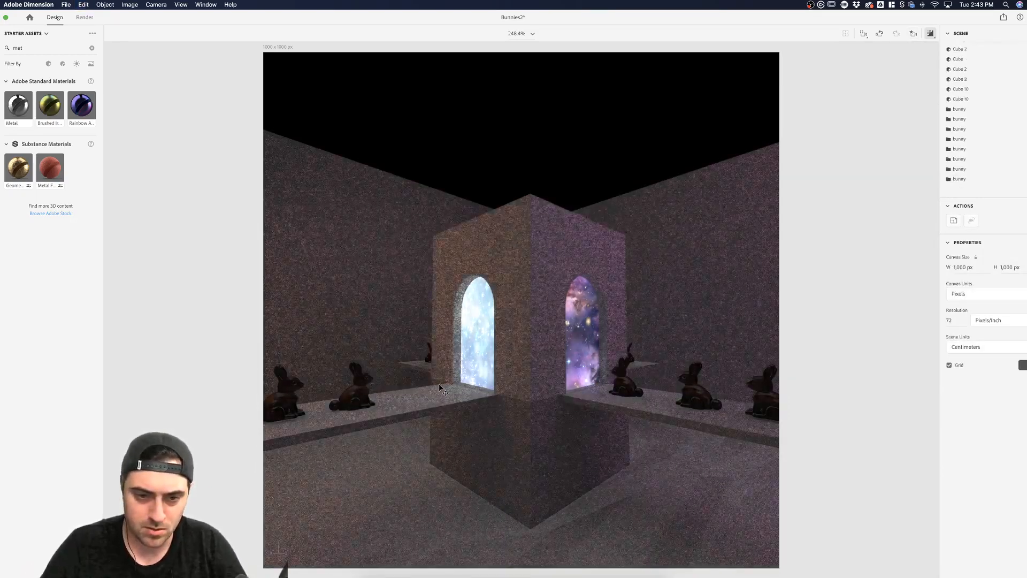
key(super+z)
key(super+z)
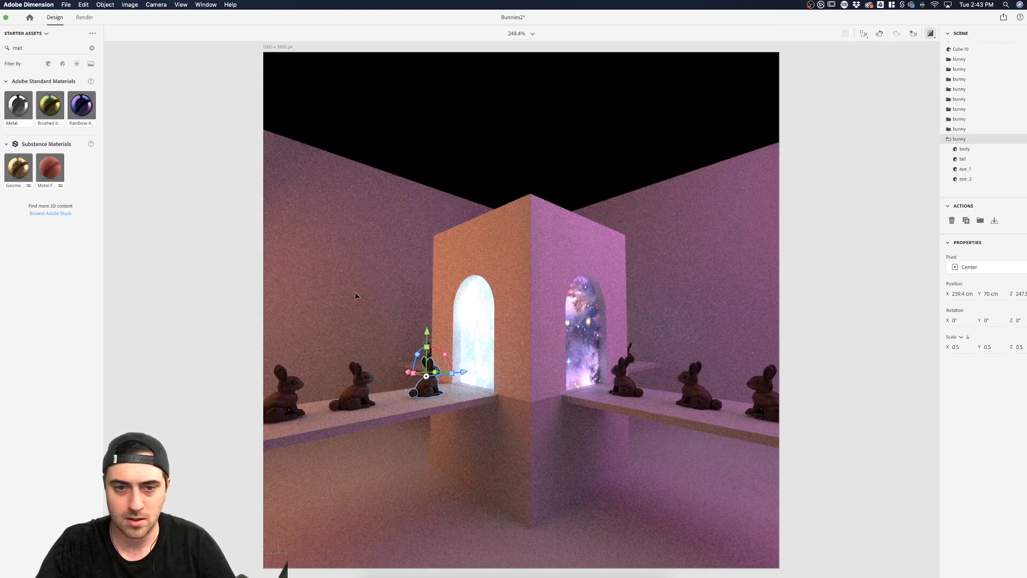
Lower the glow of the blue portal's material to 30%
click(471, 332)
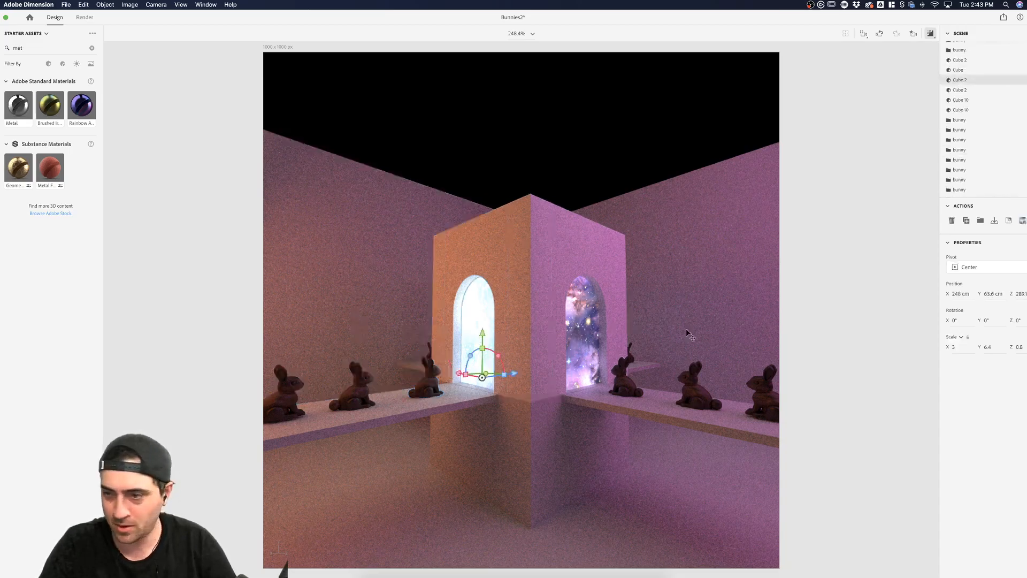
click(1022, 220)
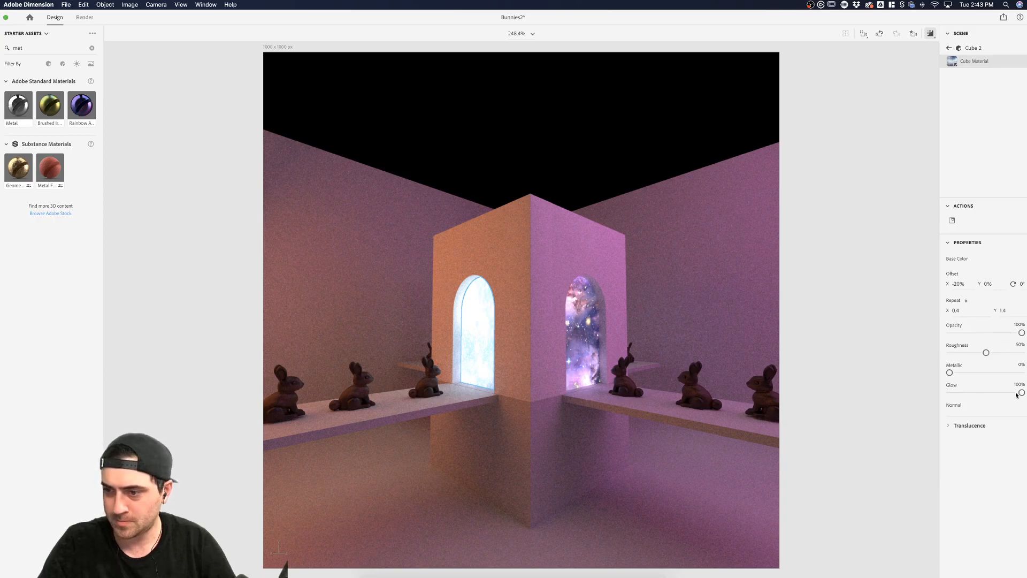
drag(1022, 393, 981, 393)
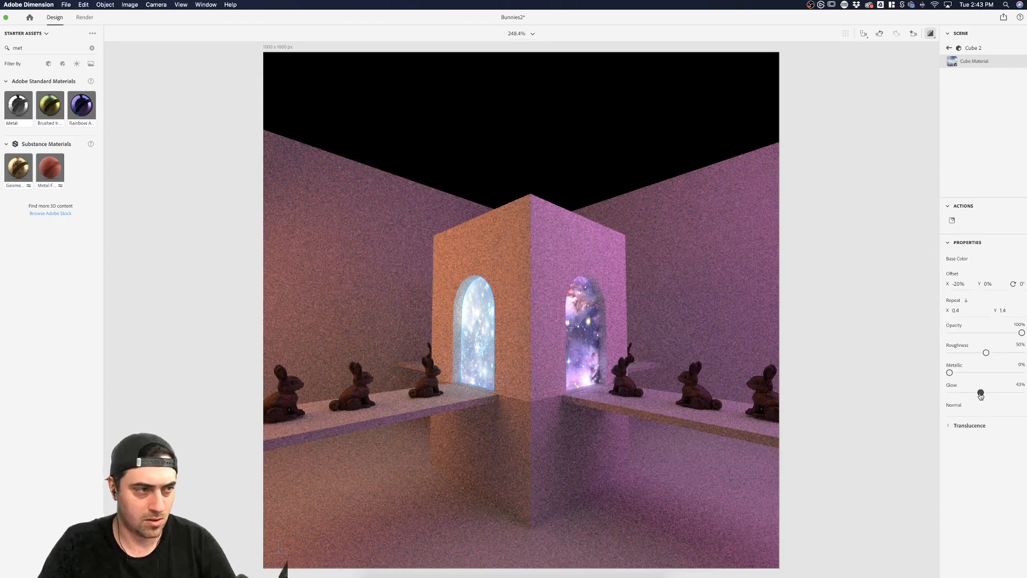
drag(981, 393, 971, 393)
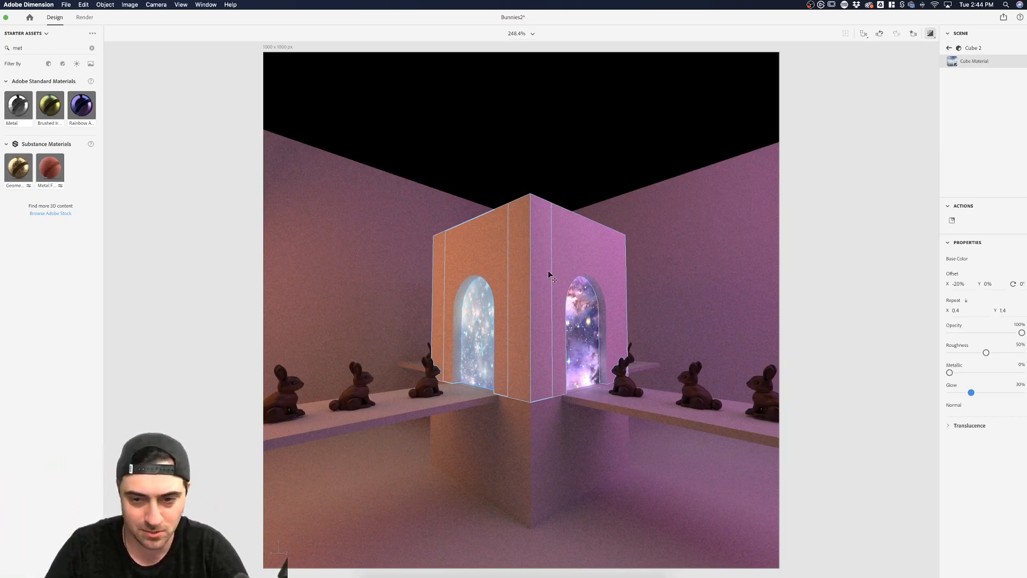
Compare the scene with the render preview turned off and on
click(930, 34)
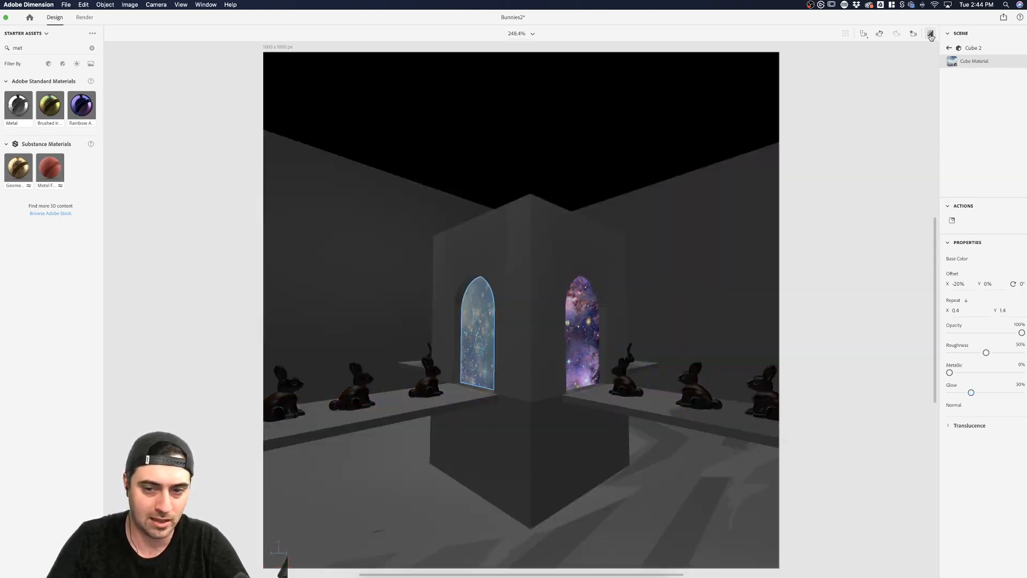
click(931, 34)
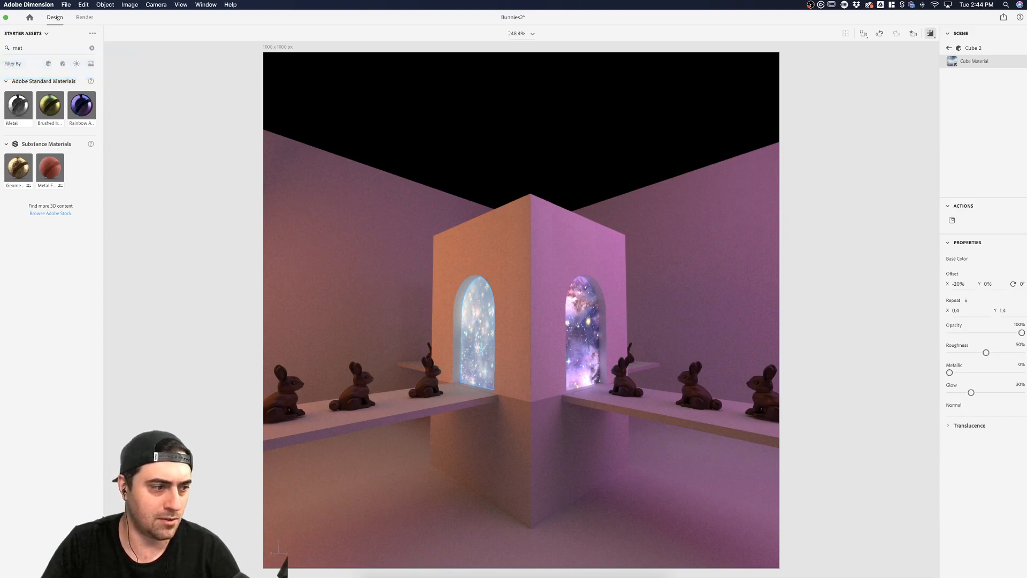
click(163, 165)
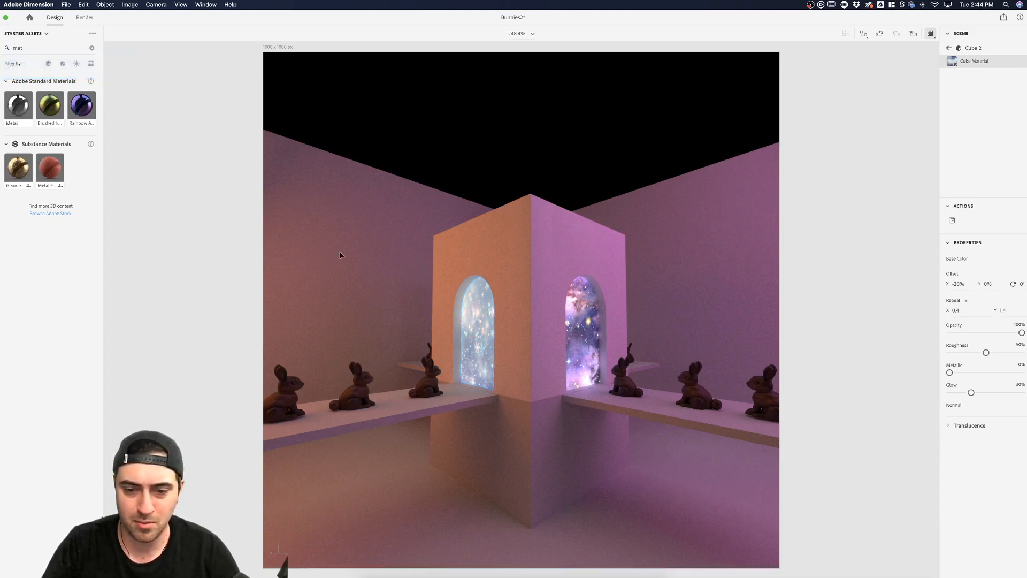
click(607, 546)
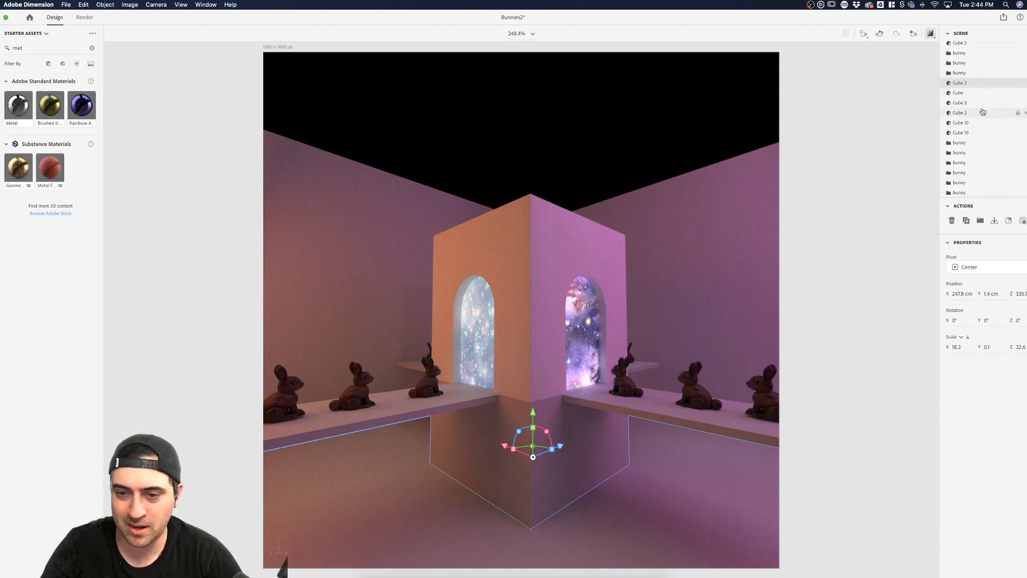
scroll(996, 129, up, 3)
scroll(995, 129, down, 5)
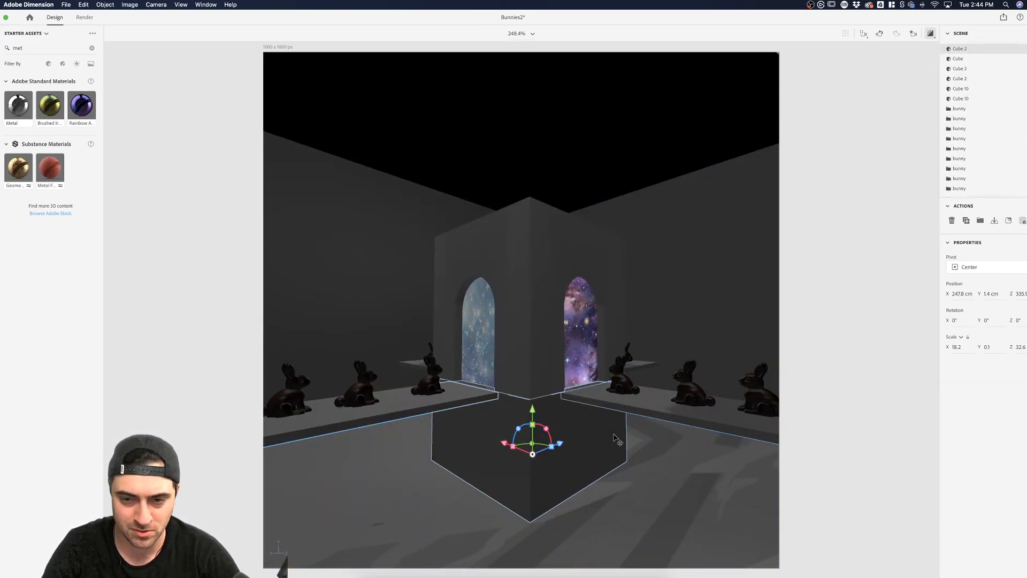
click(914, 34)
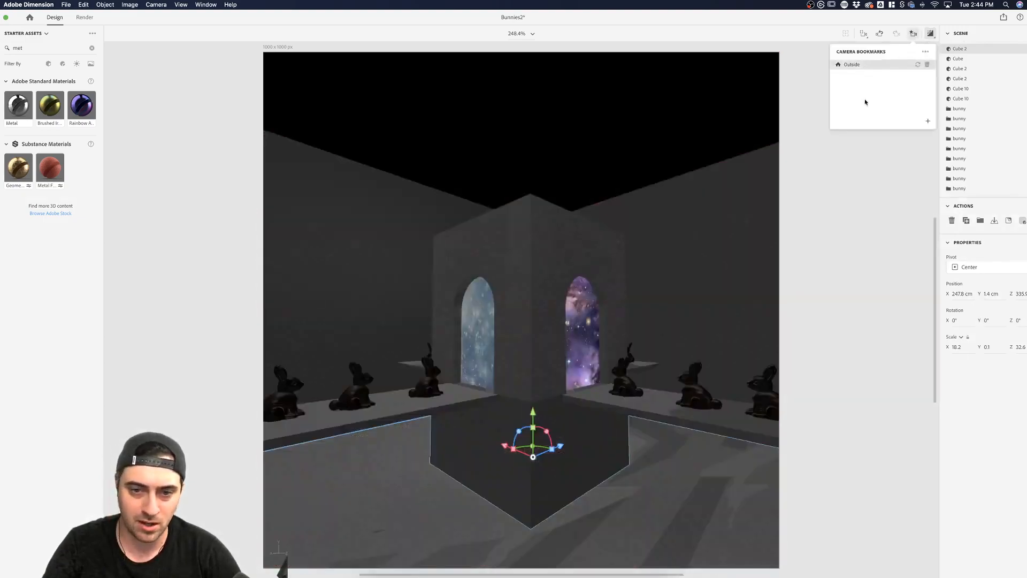
click(856, 252)
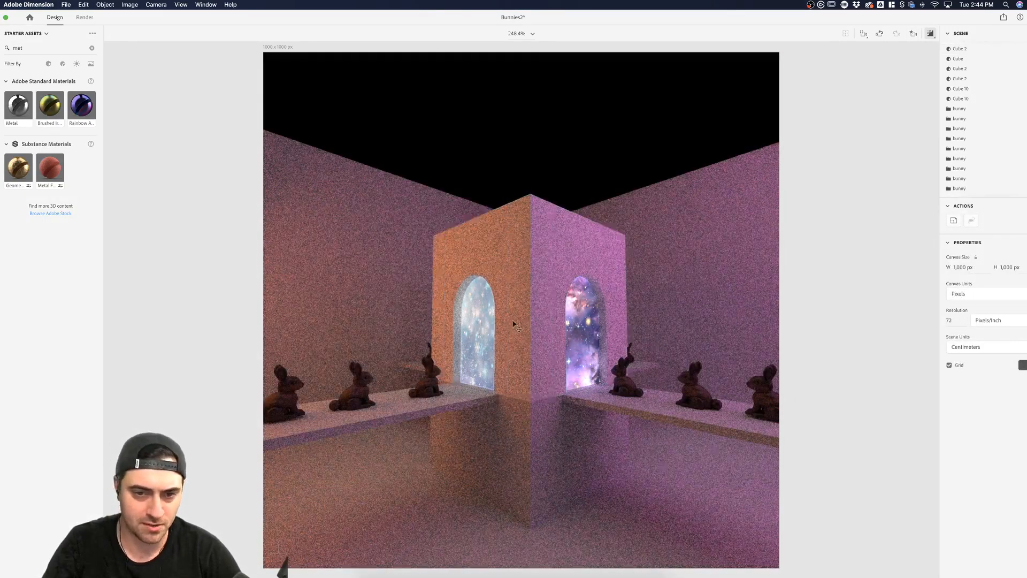
Duplicate the floor slab and stretch the copy vertically to a Y scale of 3.9
click(356, 505)
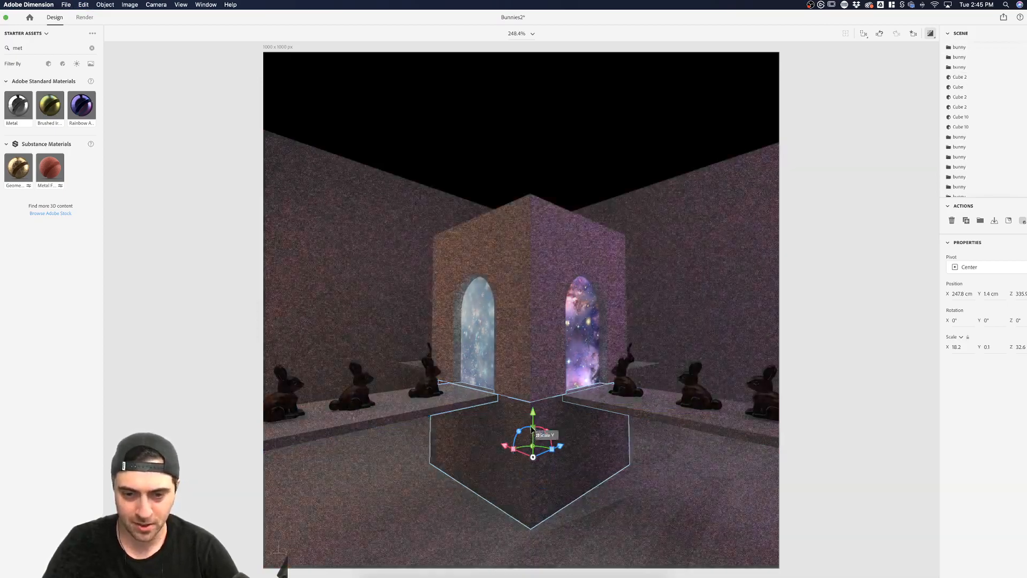
drag(533, 428, 502, 41)
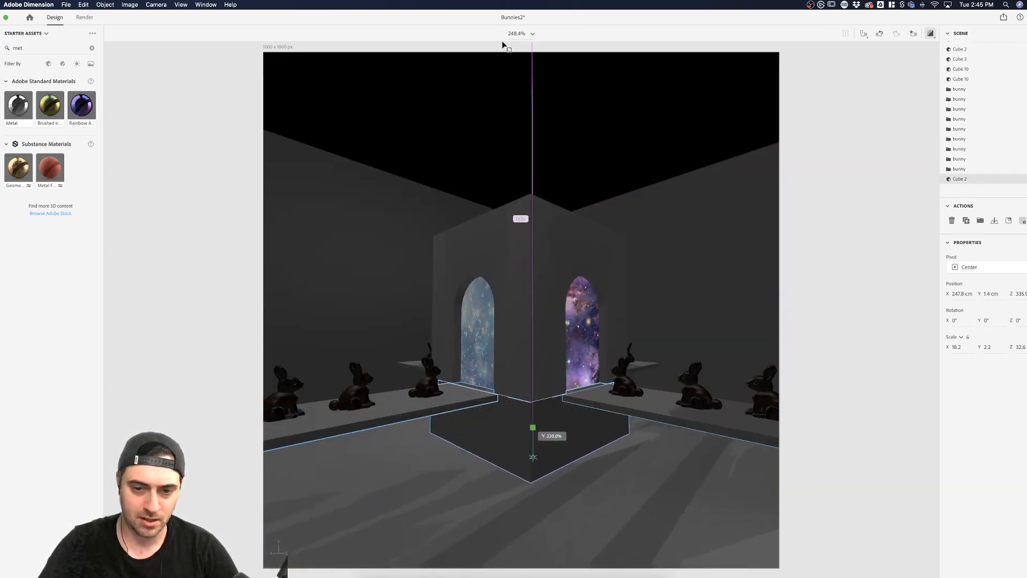
drag(492, 116, 493, 118)
drag(533, 427, 537, 407)
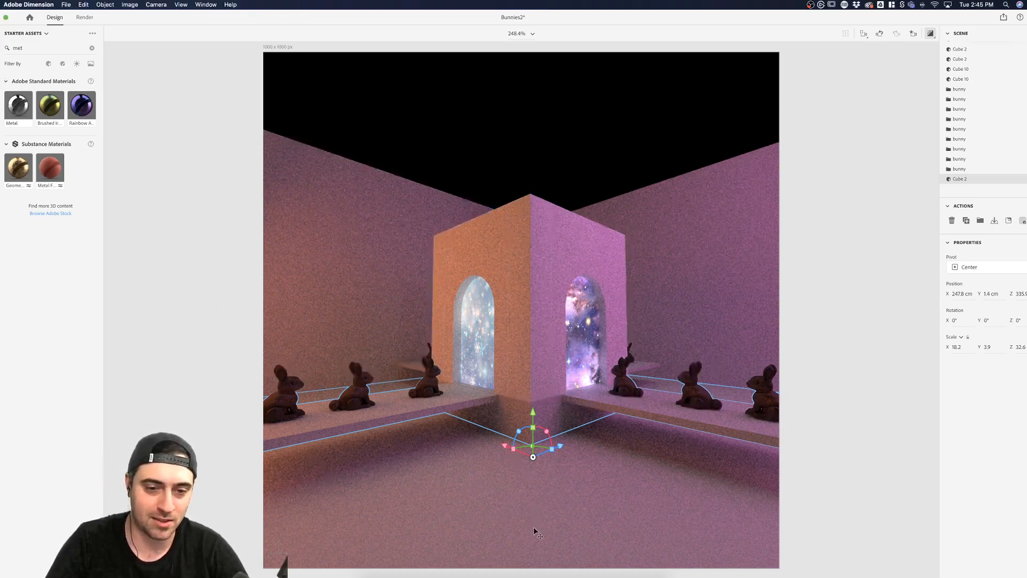
Apply the Beer material to the stretched floor slab copy and set its base colour to light green, RGB 149, 254, 166
click(91, 47)
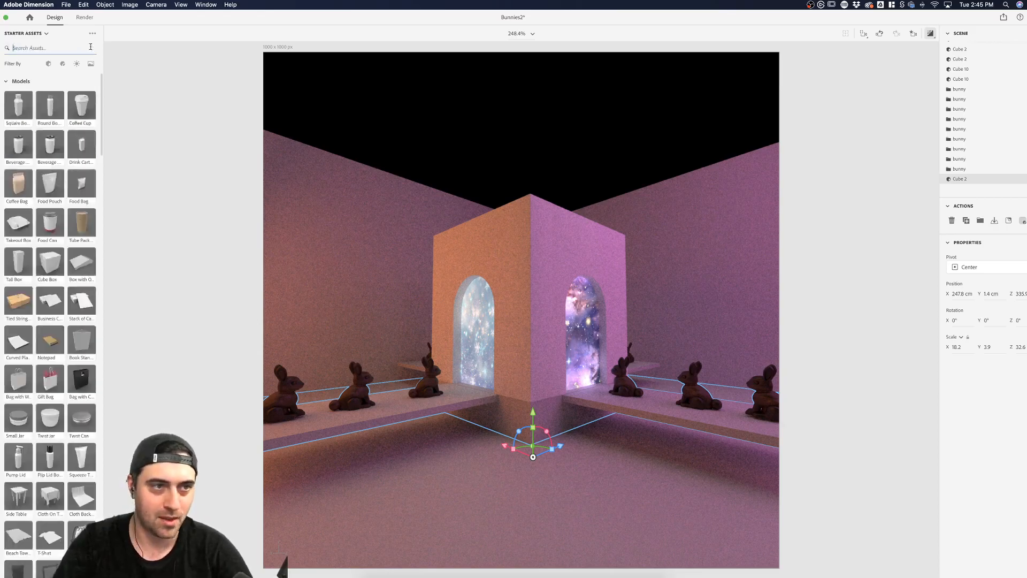
text(beer)
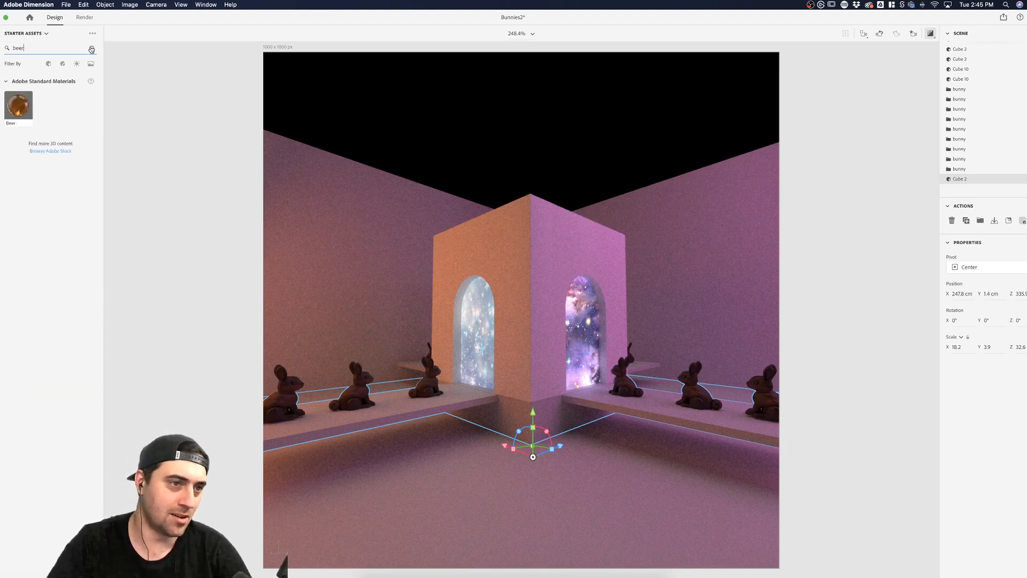
drag(18, 106, 533, 512)
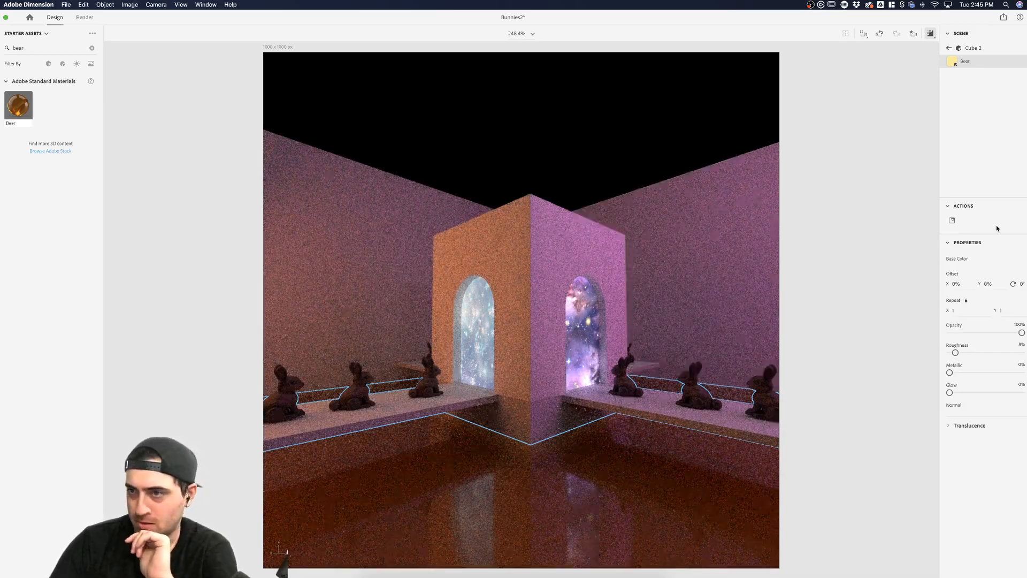
click(993, 259)
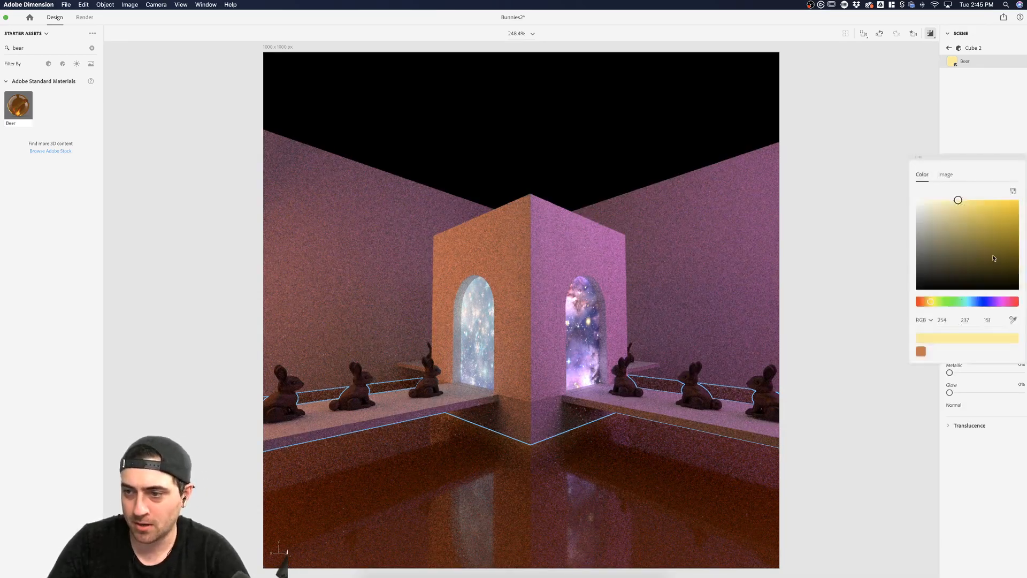
click(952, 303)
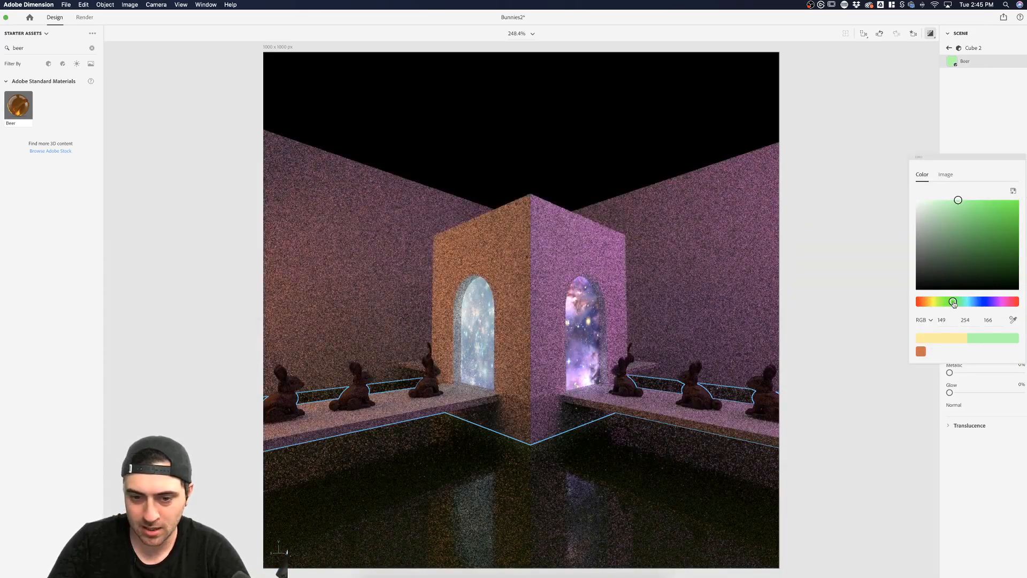
click(972, 455)
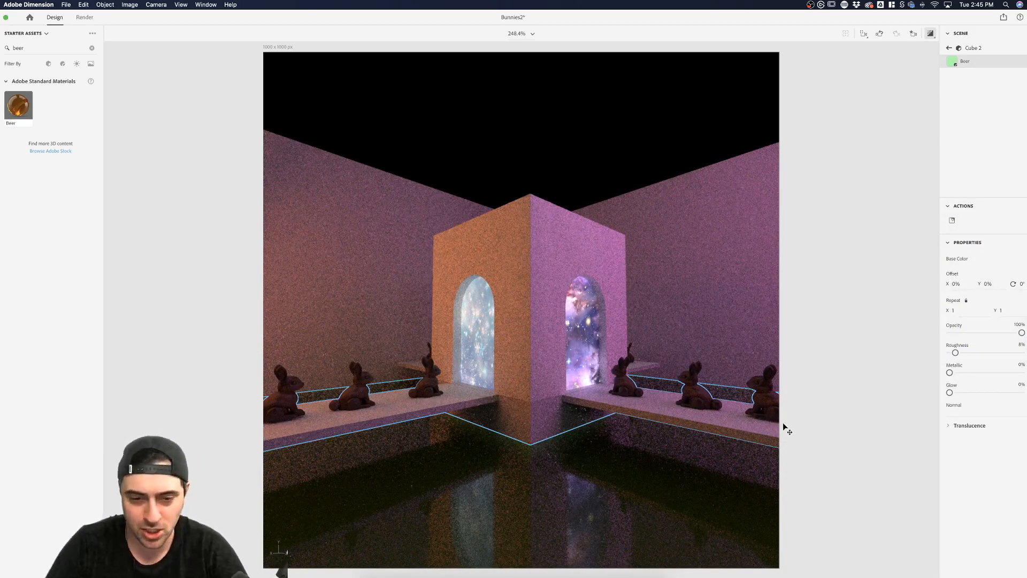
Search the starter assets for water and replace the floor slab's material with Water
double_click(49, 45)
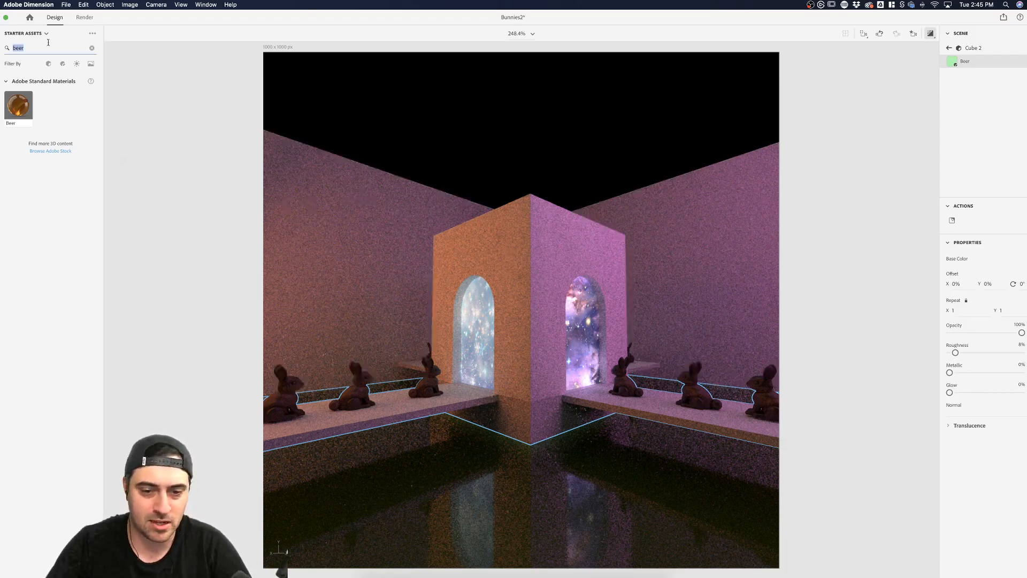
key(BackSpace)
text(water)
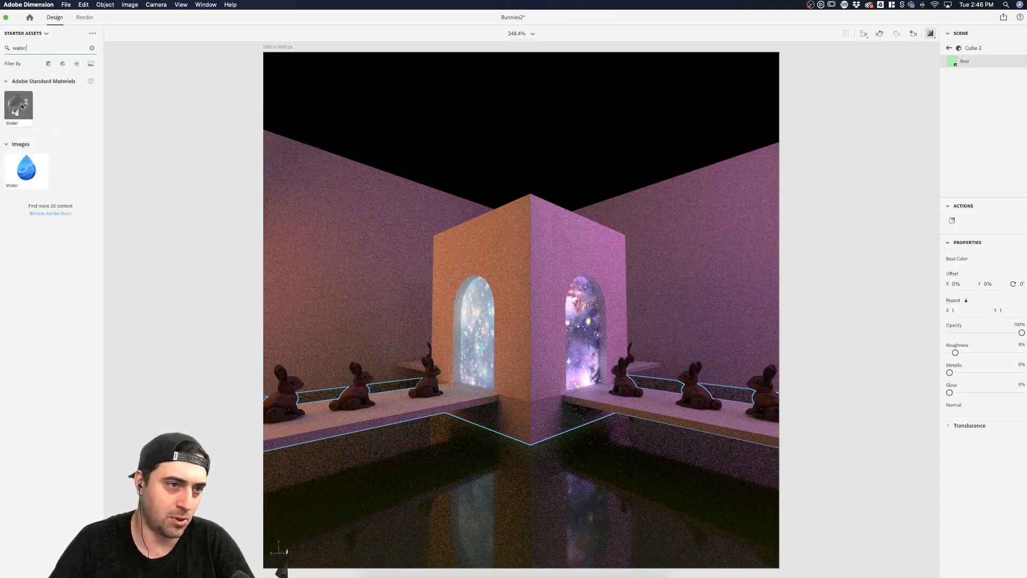
drag(21, 107, 432, 457)
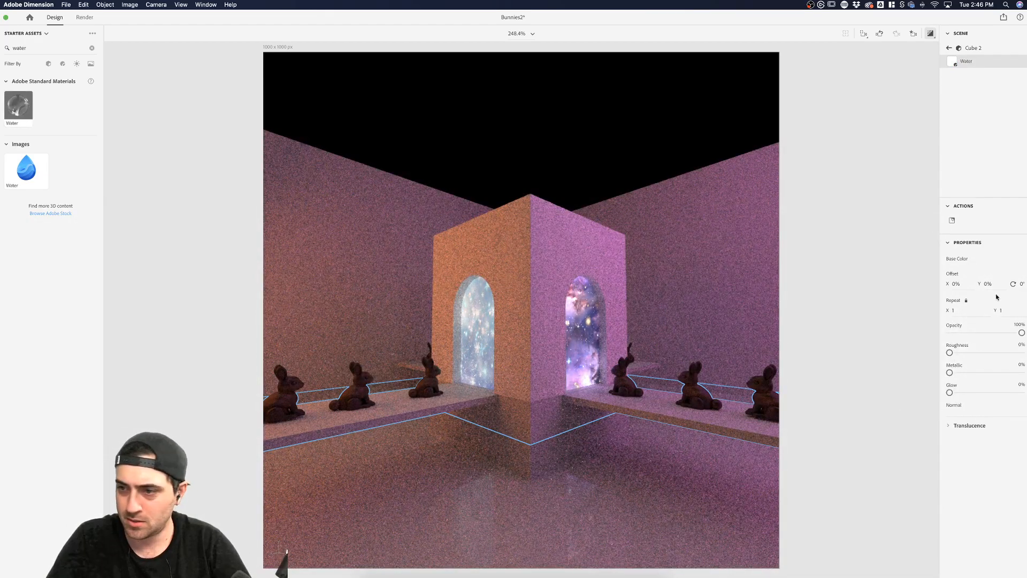
Try light blue and pink base colours on the slab's Water material, ending with red, RGB 237, 0, 0
click(983, 259)
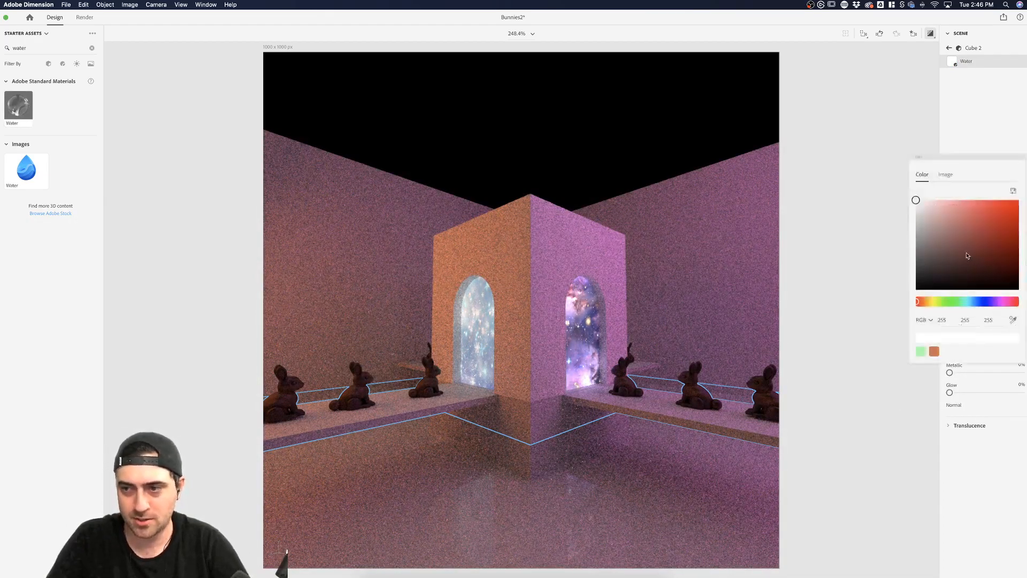
drag(942, 300, 967, 301)
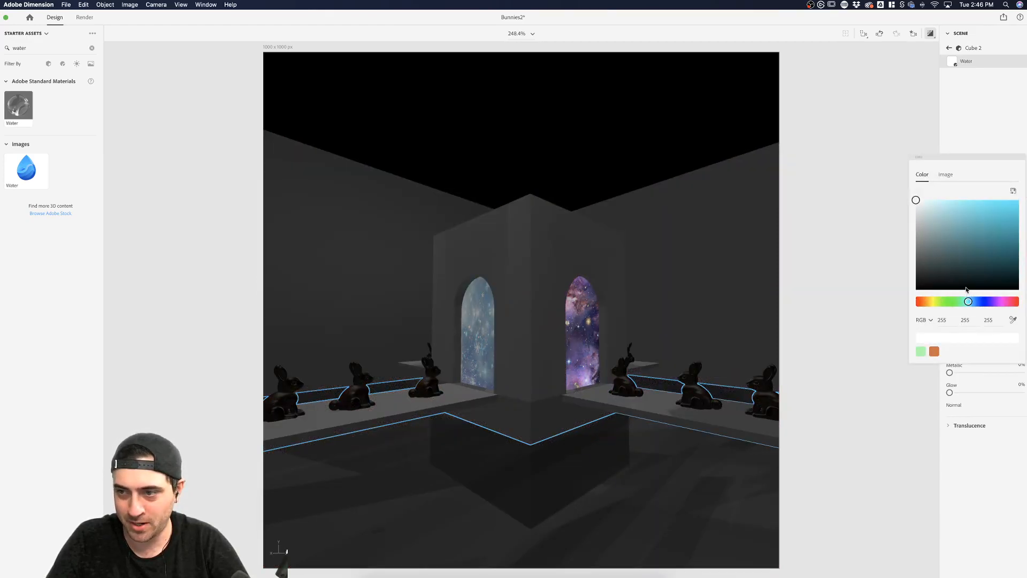
click(950, 205)
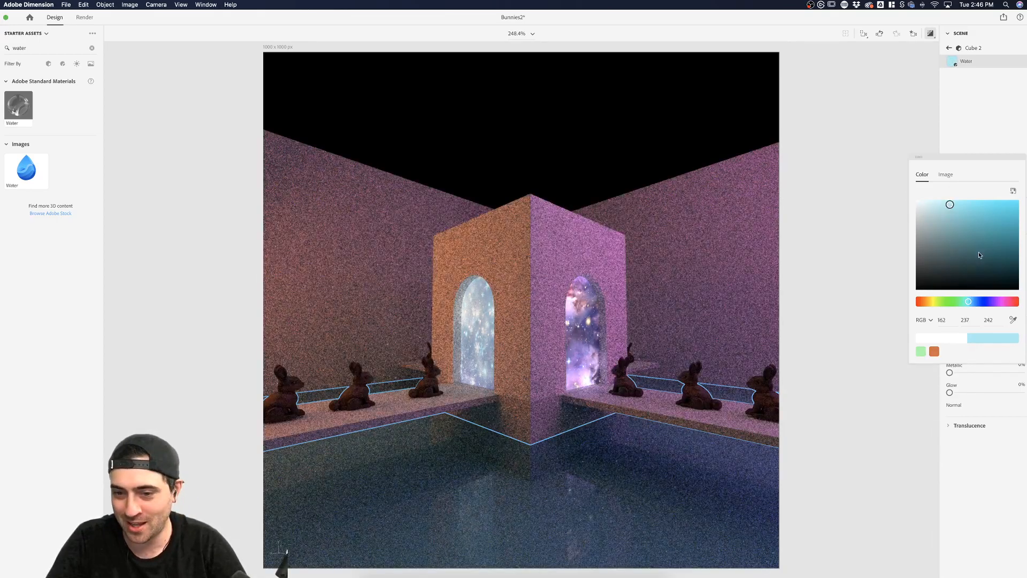
drag(1006, 302, 1019, 302)
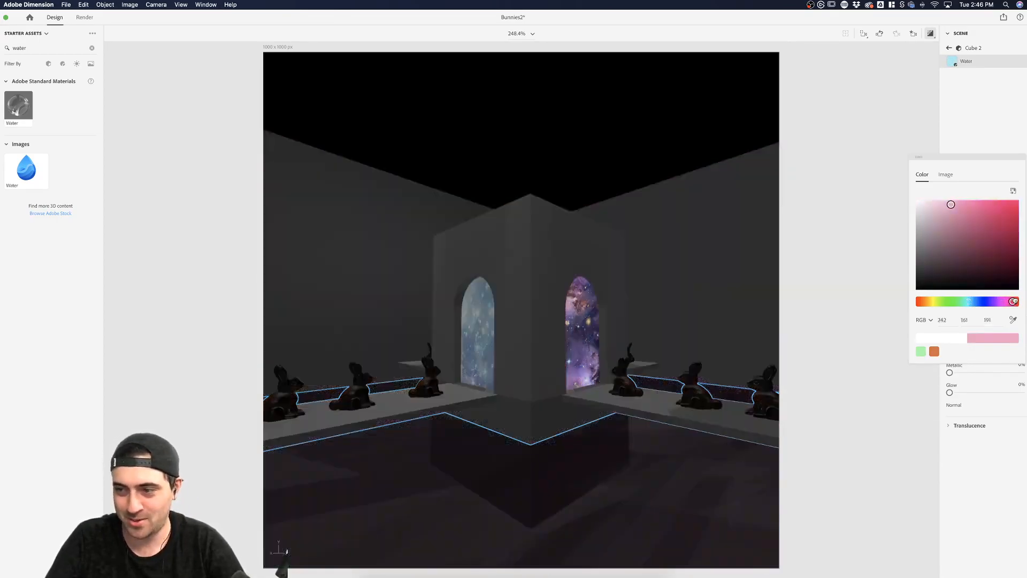
drag(1010, 234, 1019, 206)
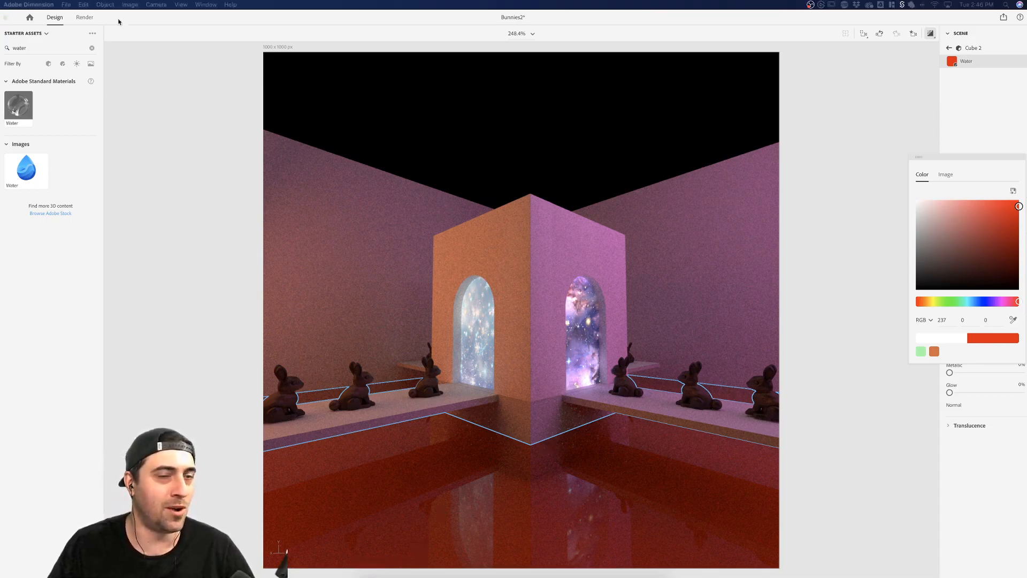
Switch to Adobe Stock in Chrome, search the 3D assets for blanket and look through the models
drag(669, 129, 432, 31)
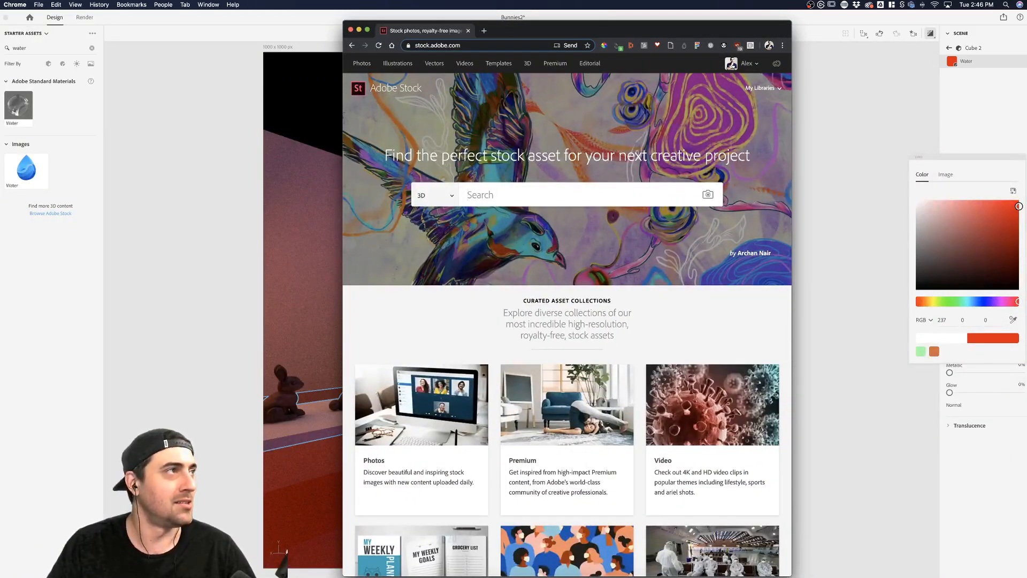
click(514, 197)
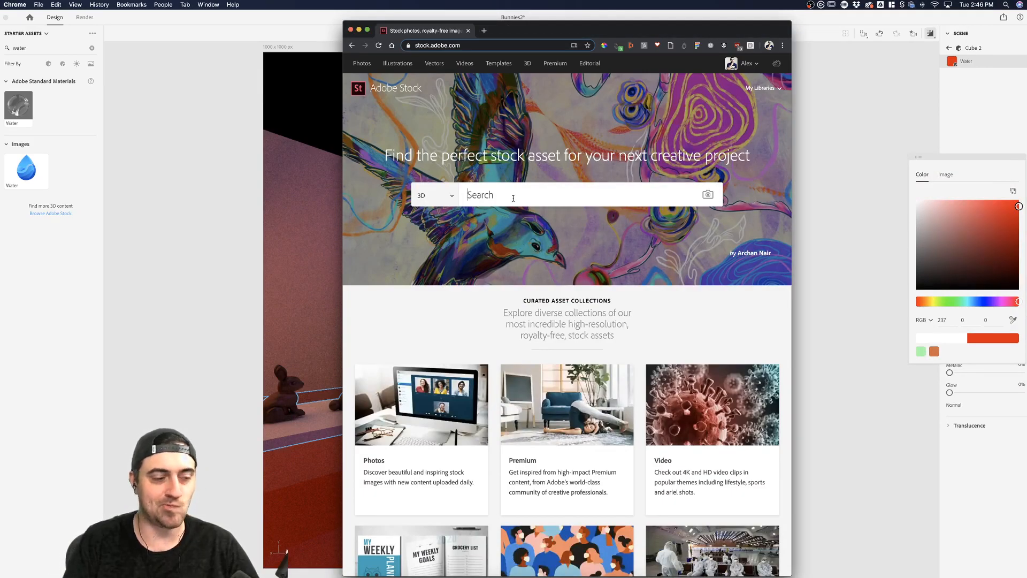
text(blanket)
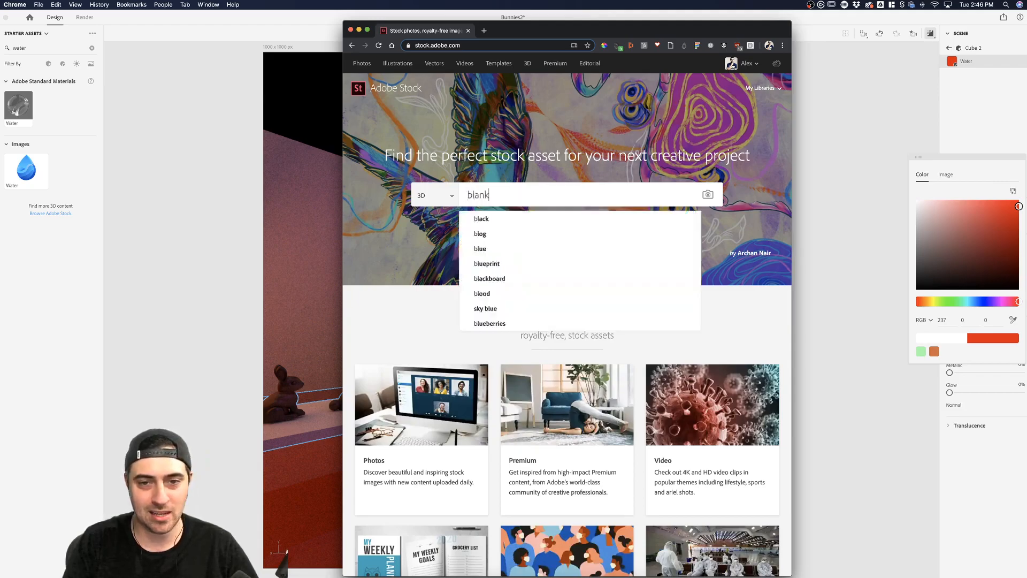
key(Return)
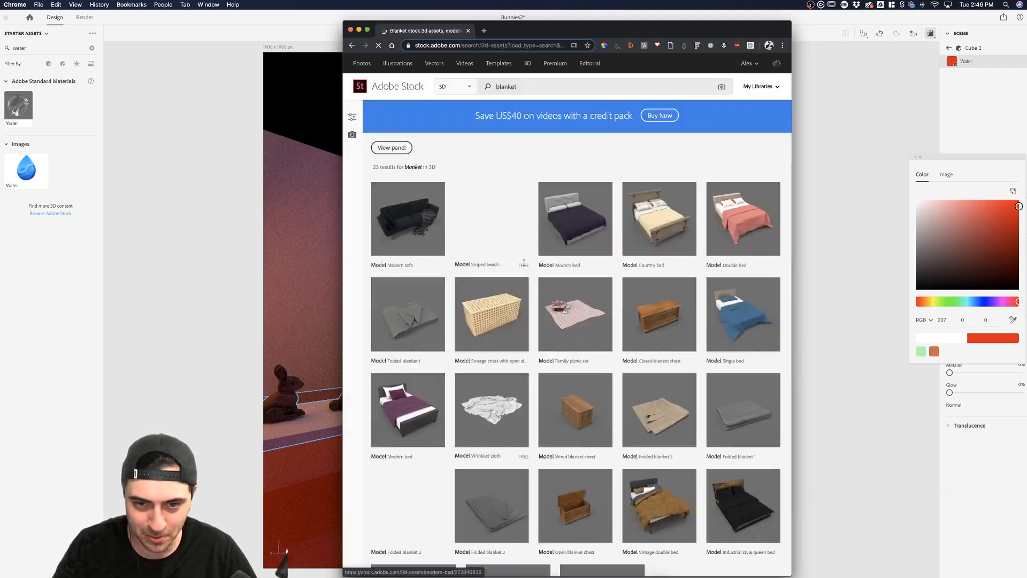
scroll(588, 299, down, 10)
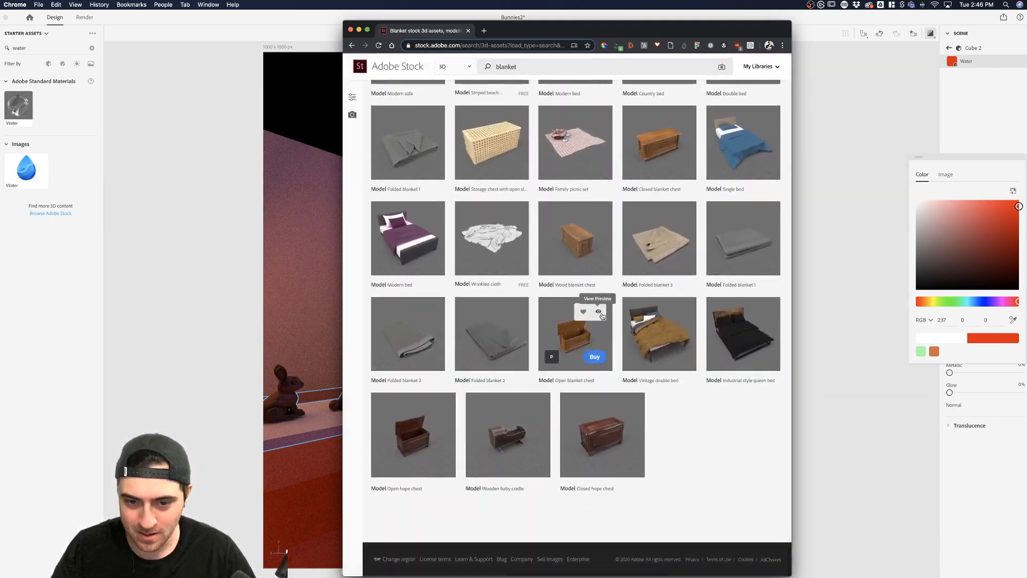
scroll(599, 321, up, 3)
Search the Adobe Stock 3D assets for waves and browse the results for a rippled surface
click(535, 88)
text(waves)
key(Return)
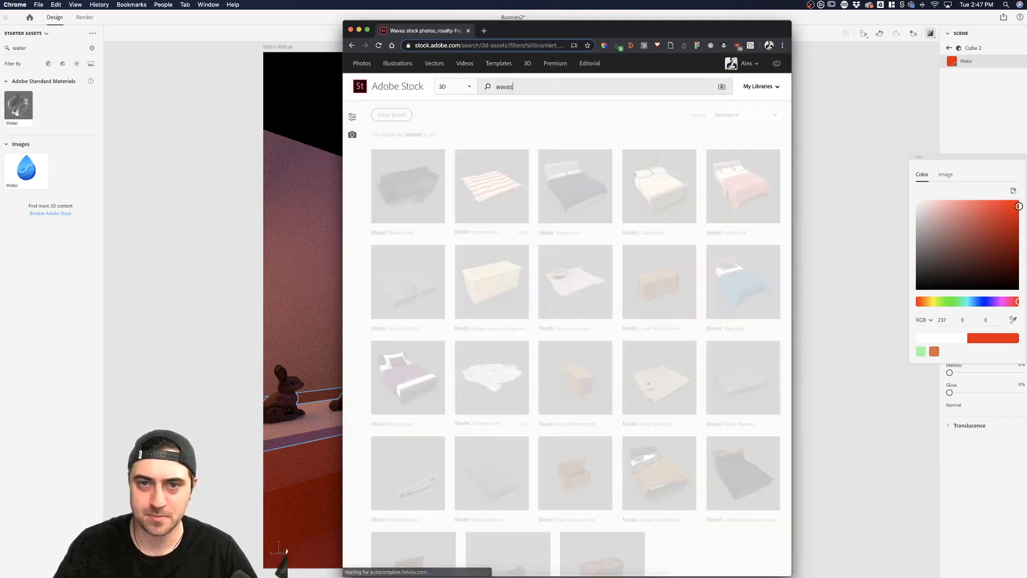
mouse_move(581, 275)
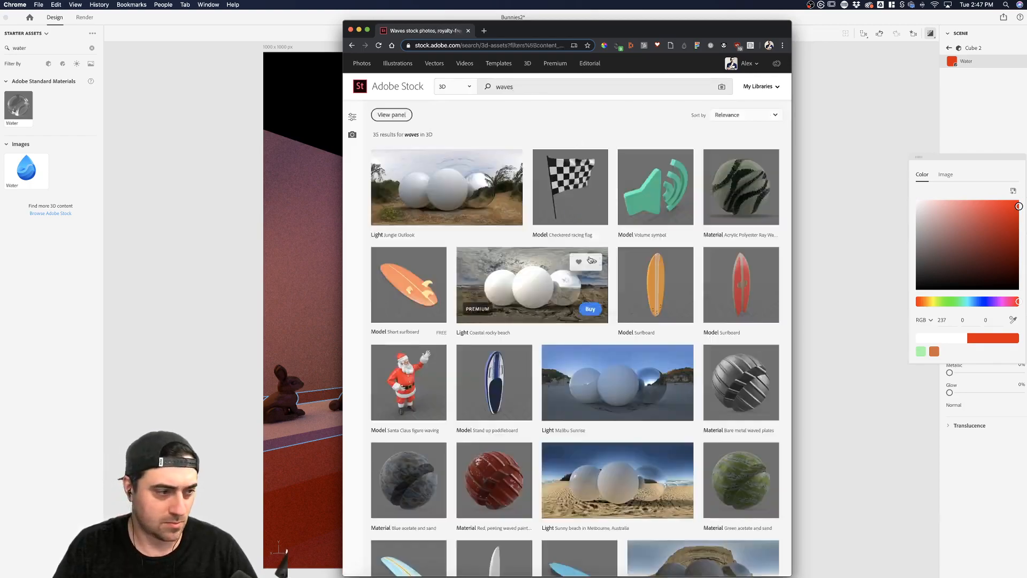
scroll(581, 277, down, 5)
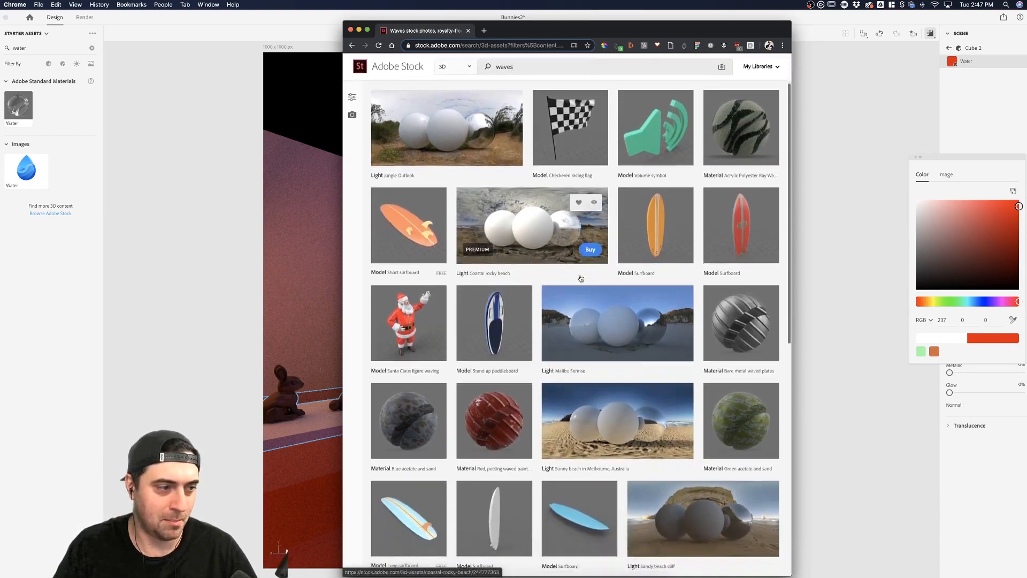
scroll(580, 277, down, 10)
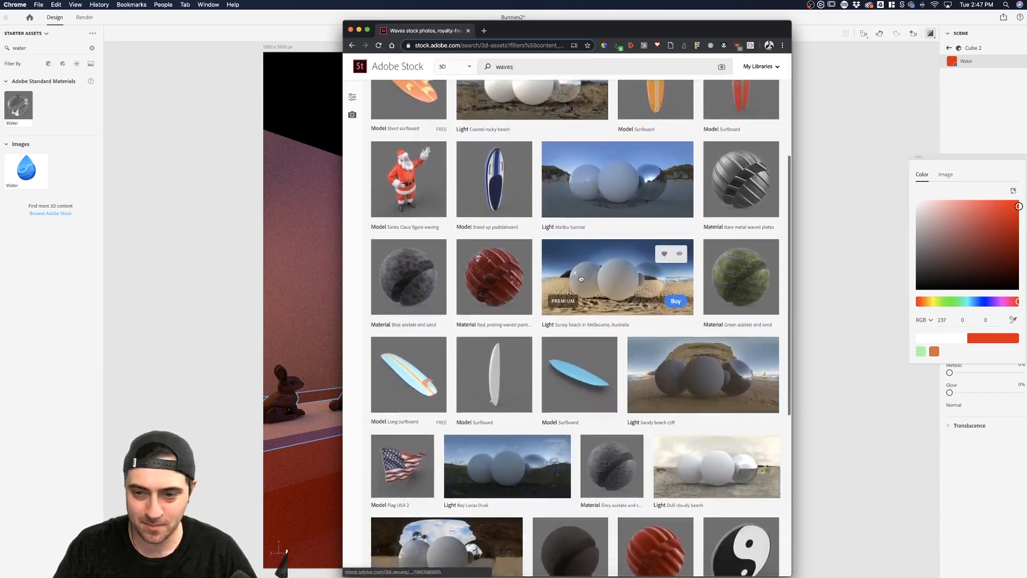
scroll(581, 277, down, 2)
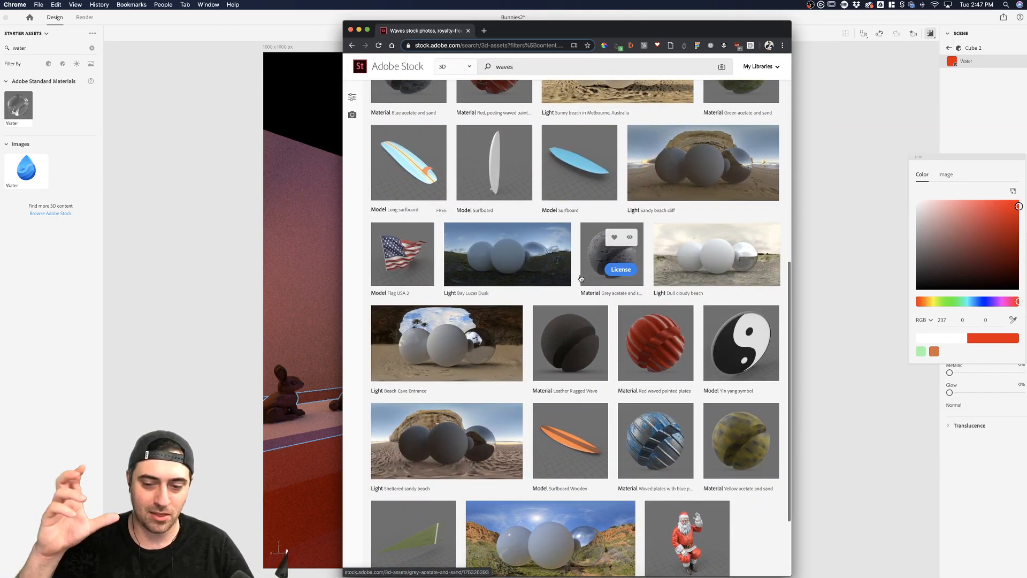
scroll(580, 278, down, 3)
scroll(581, 277, up, 15)
Switch back to Dimension and raise the index of refraction and density in the red slab's Water translucence settings
click(856, 294)
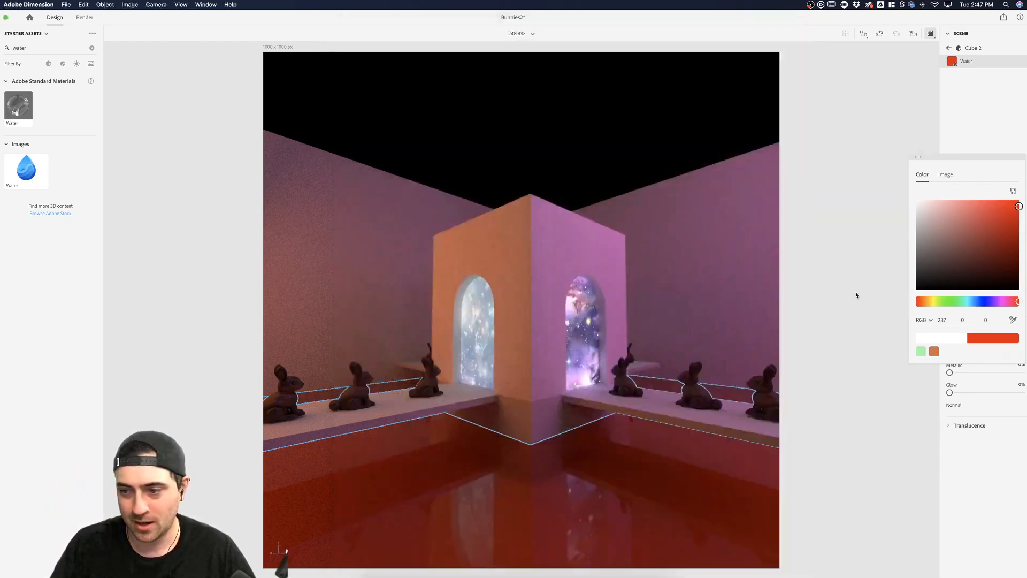
click(645, 458)
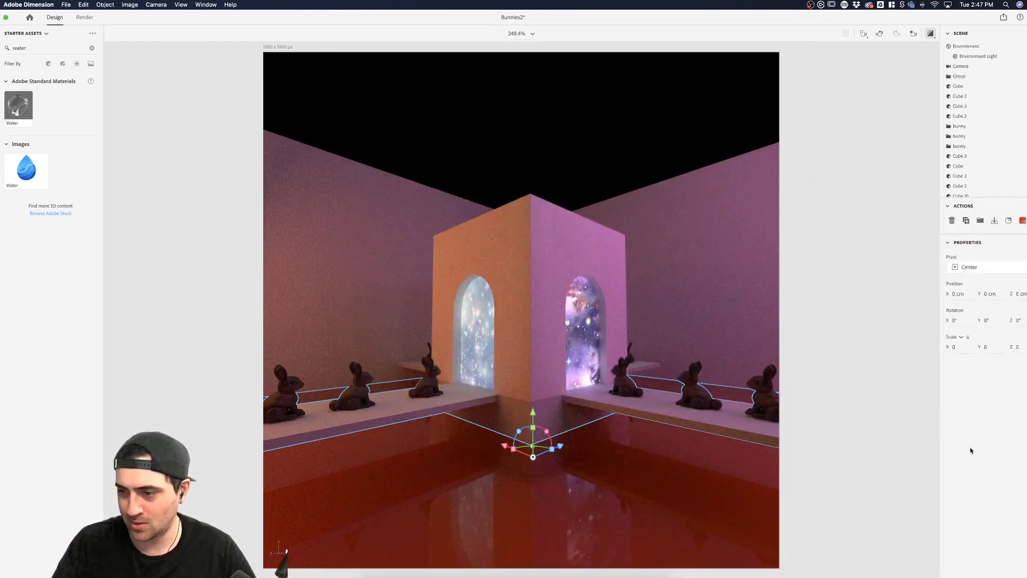
click(637, 515)
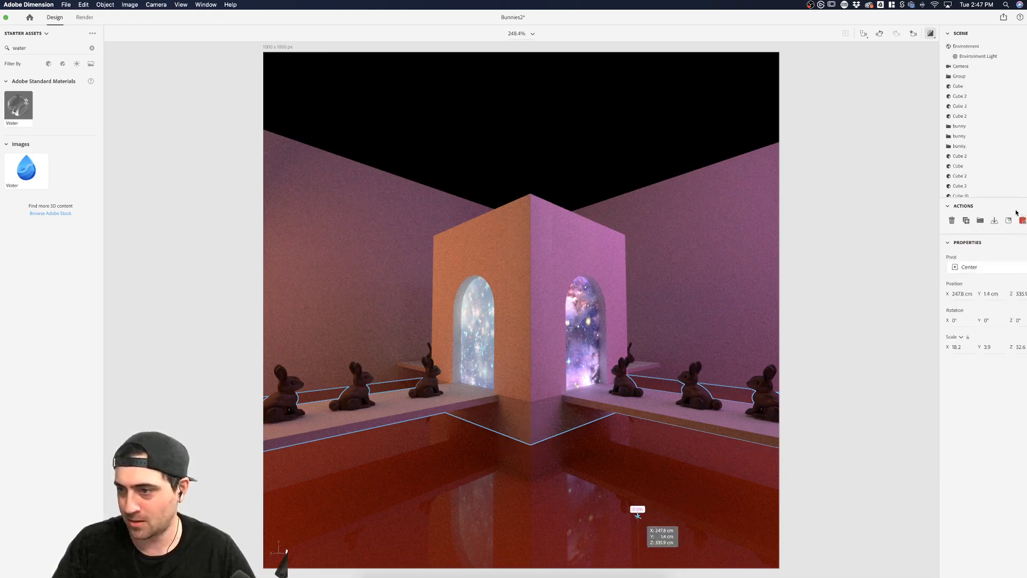
click(1022, 221)
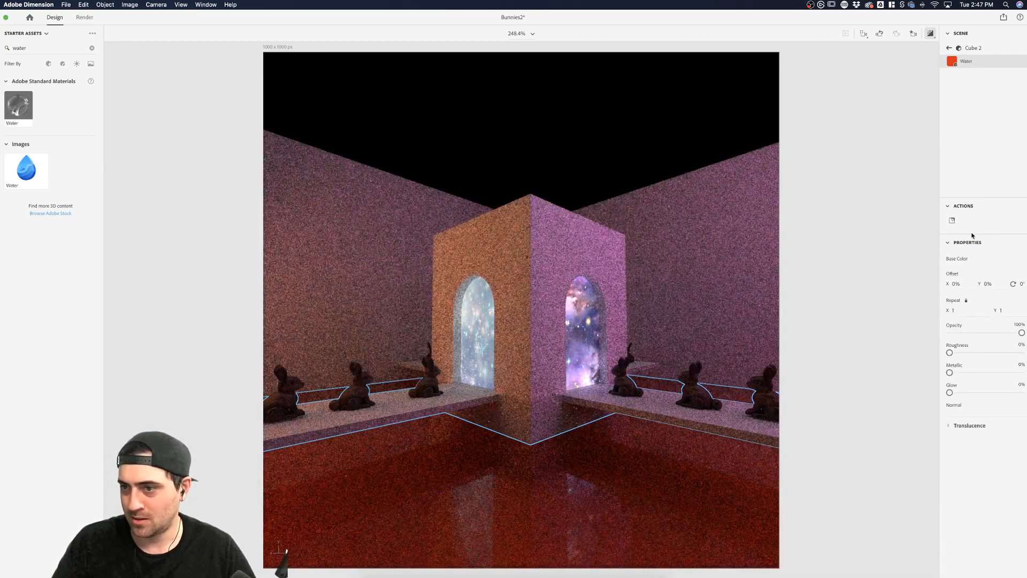
click(961, 425)
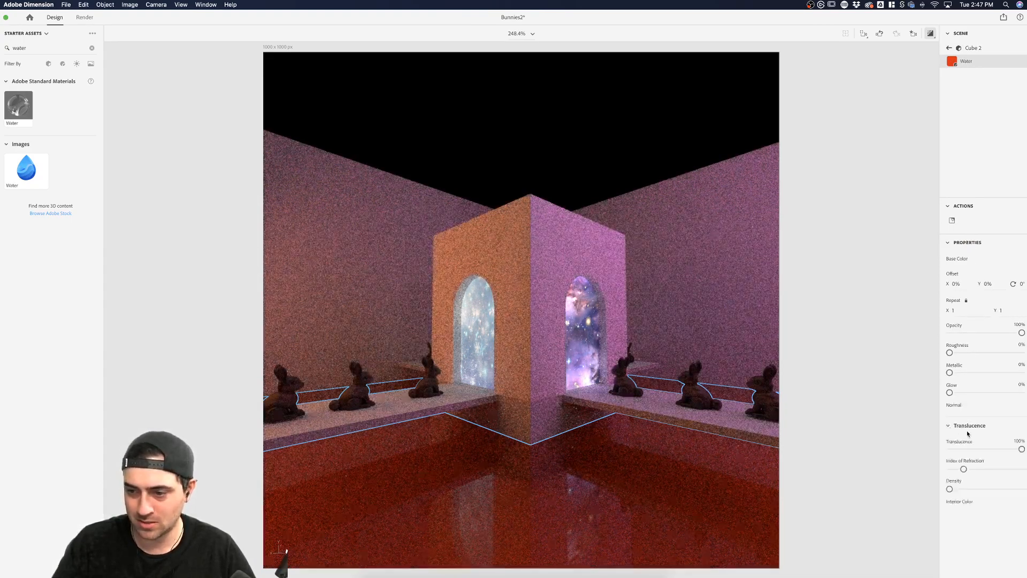
drag(963, 469, 1026, 469)
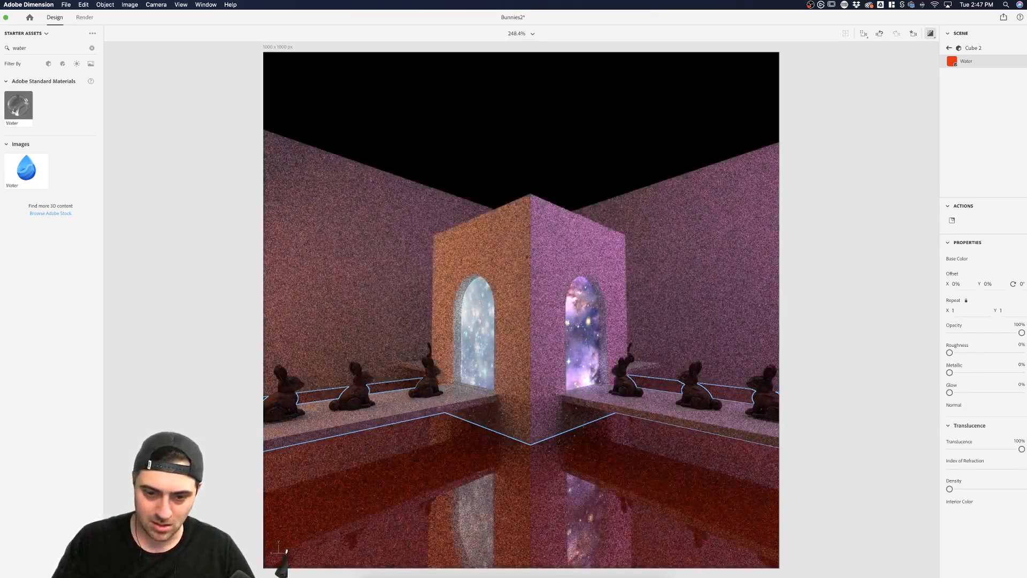
drag(984, 470, 960, 468)
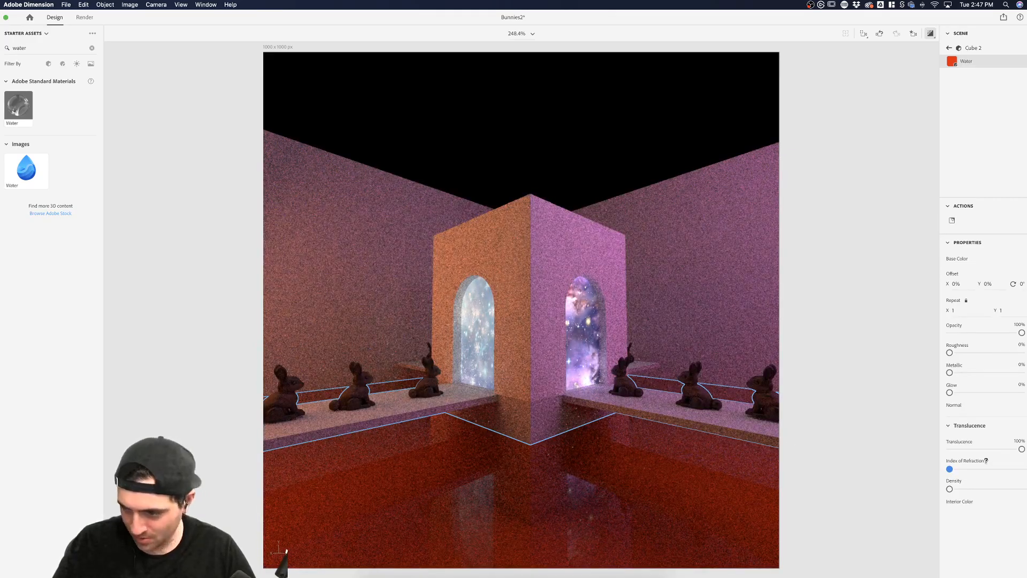
drag(950, 469, 993, 469)
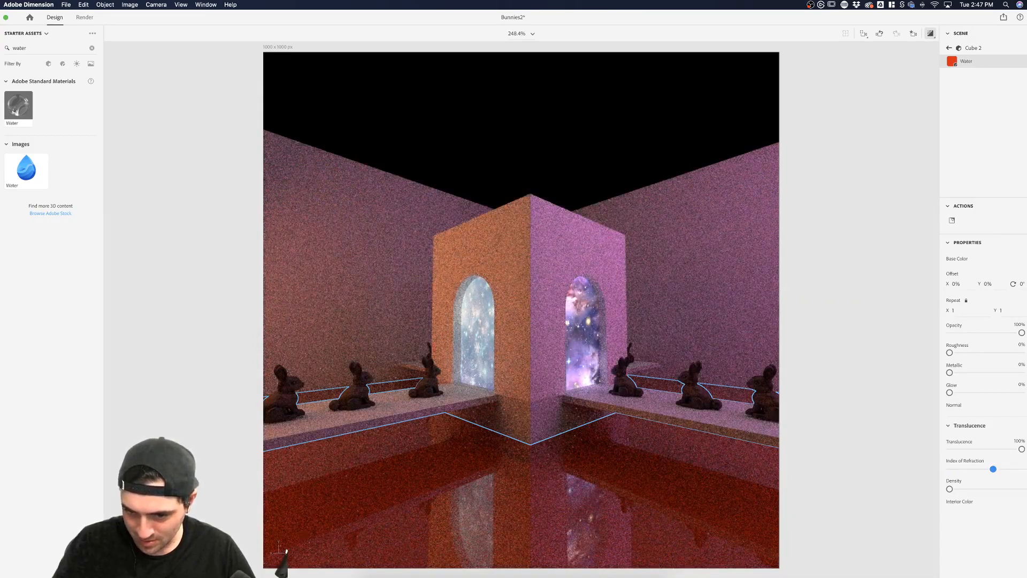
drag(951, 488, 1024, 488)
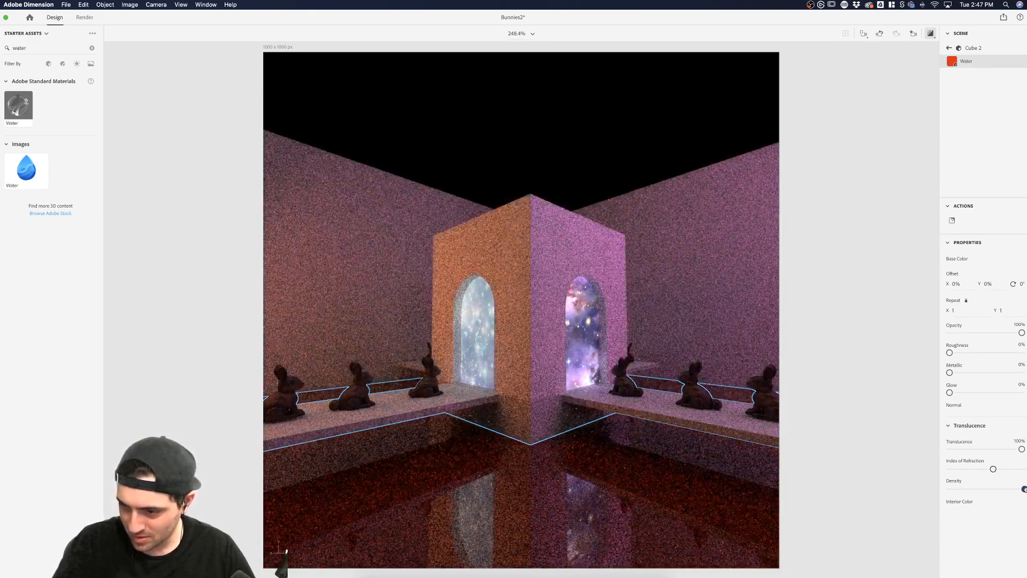
drag(1024, 489, 1026, 489)
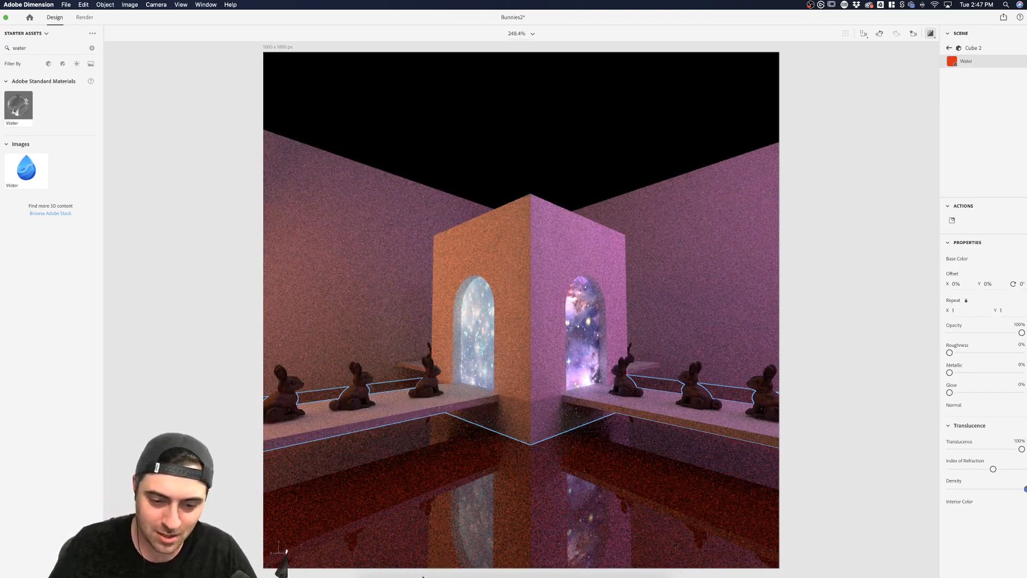
Switch to Adobe Stock in Chrome and look through the 3D results for waves again
click(389, 574)
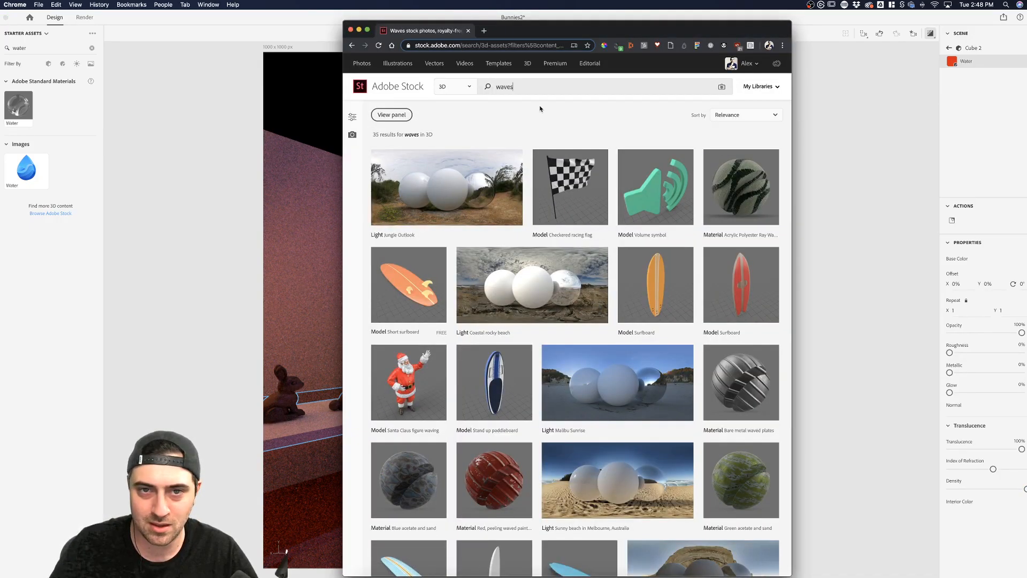
scroll(589, 267, down, 10)
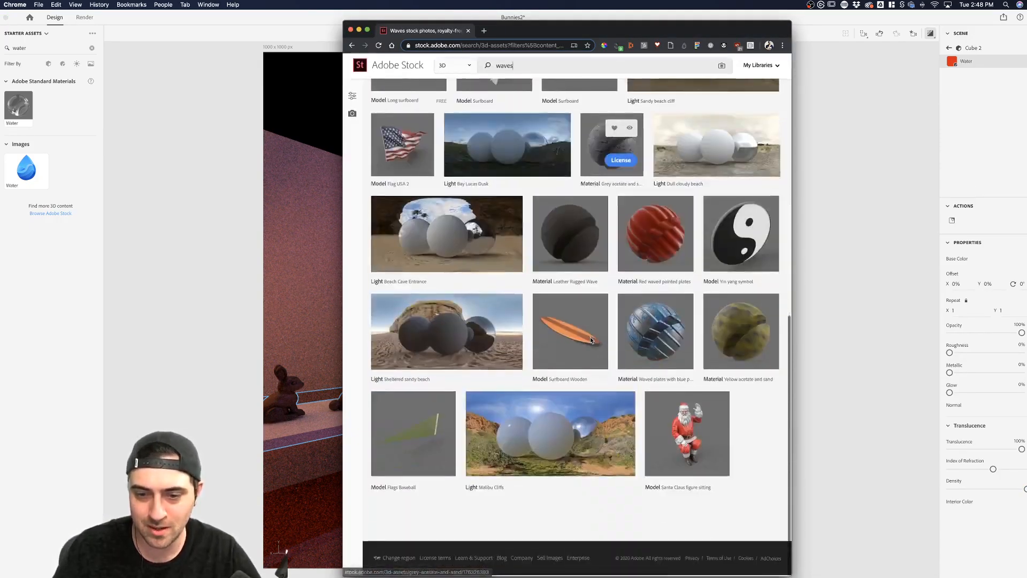
scroll(580, 365, up, 9)
scroll(580, 366, up, 2)
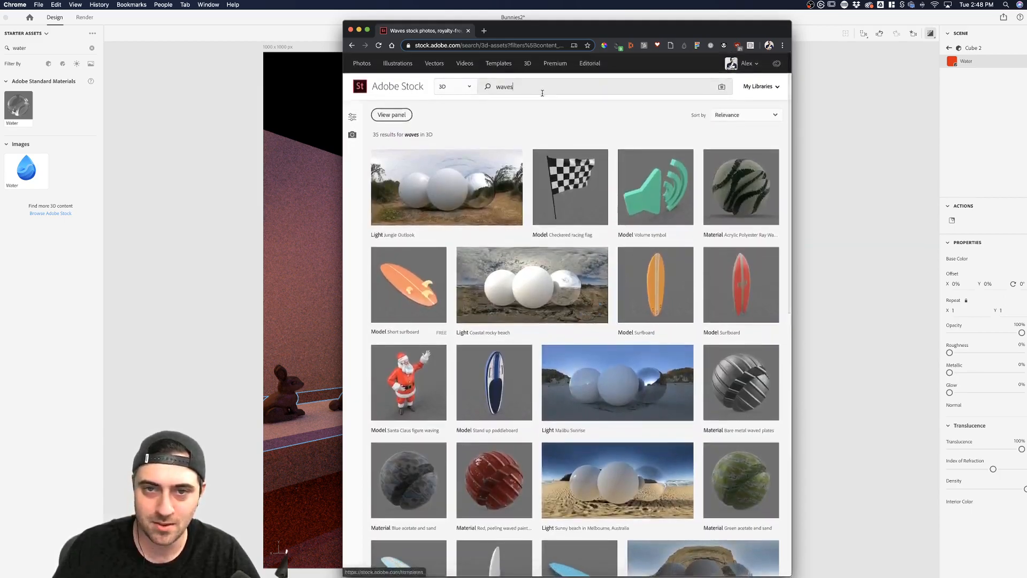
Search the Adobe Stock 3D assets for sheet, look through the models and close the page
drag(538, 88, 471, 88)
text(sheet)
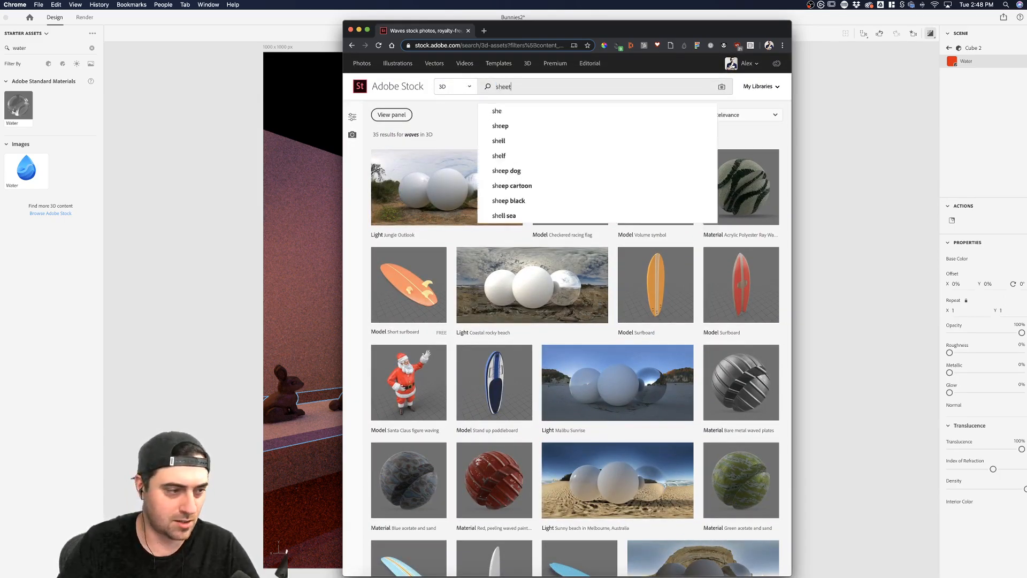
key(Return)
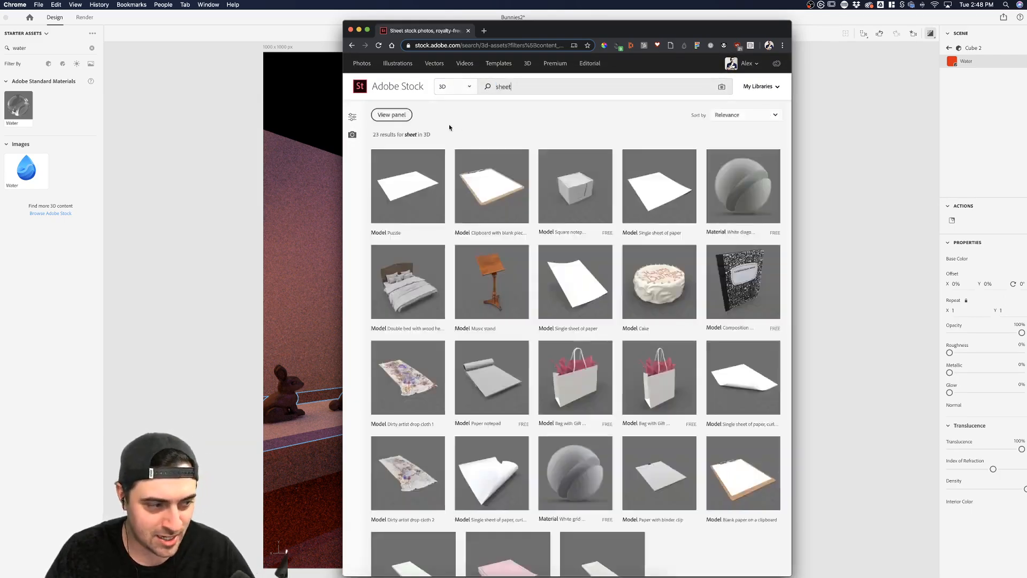
scroll(542, 244, down, 5)
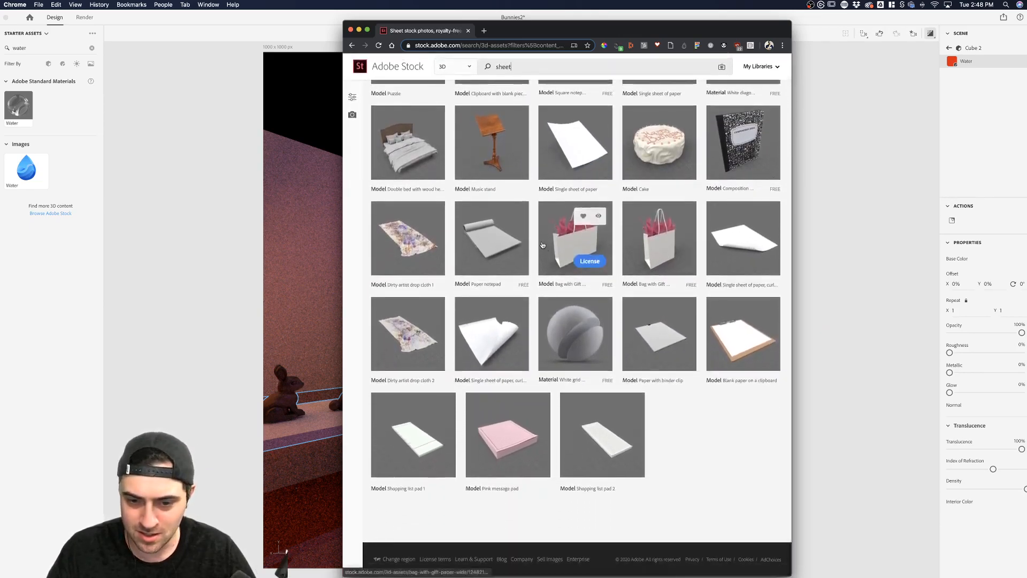
scroll(770, 450, up, 5)
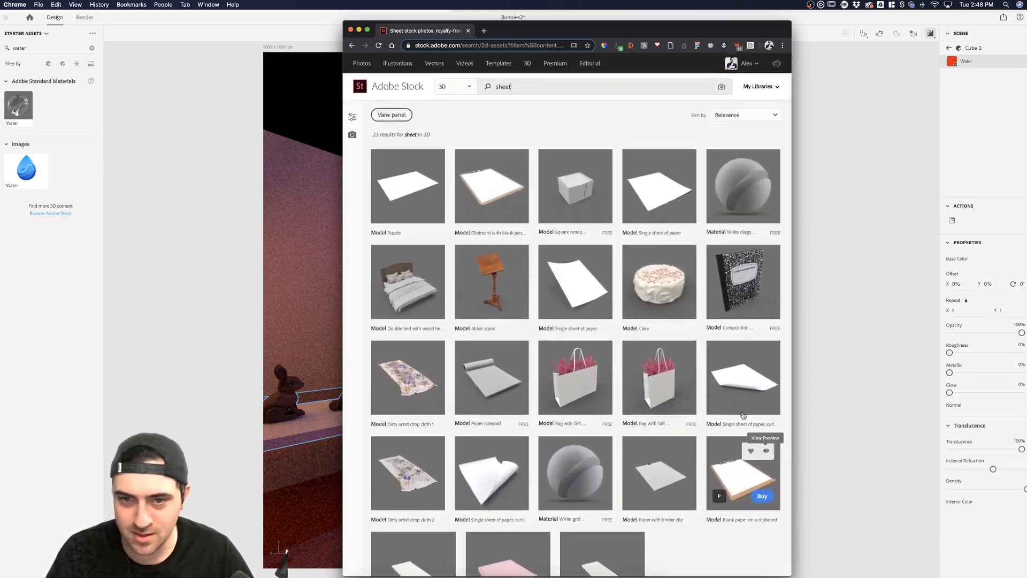
click(468, 30)
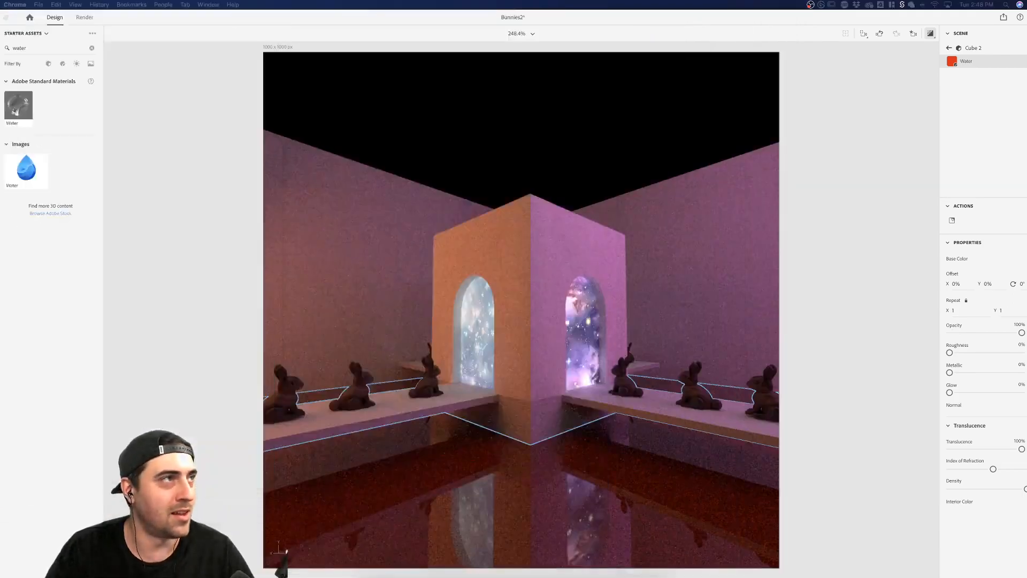
Back in Dimension, change the floor slab's Water base colour to light blue, about RGB 144, 224, 224, and deselect the slab
click(545, 484)
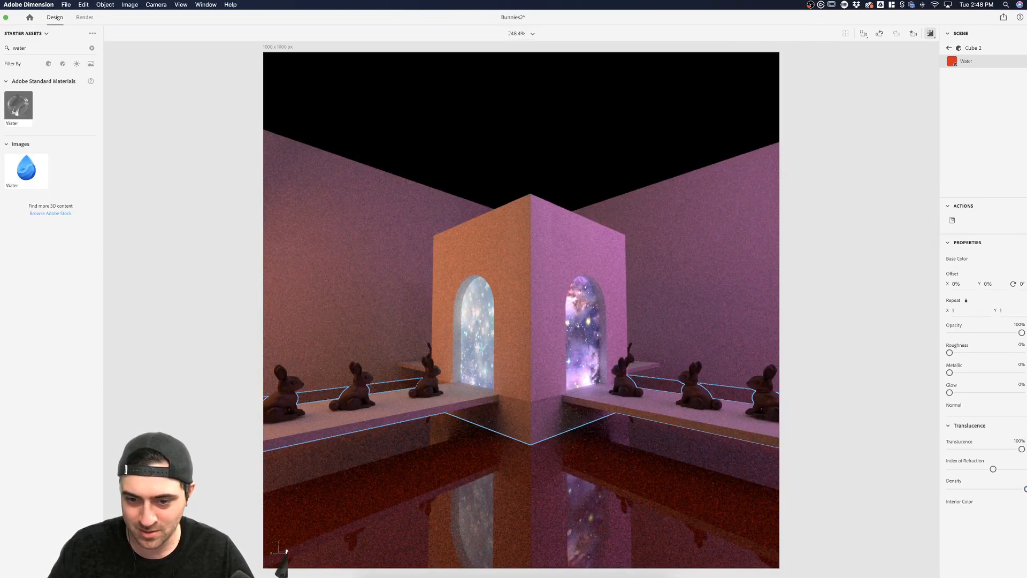
click(982, 246)
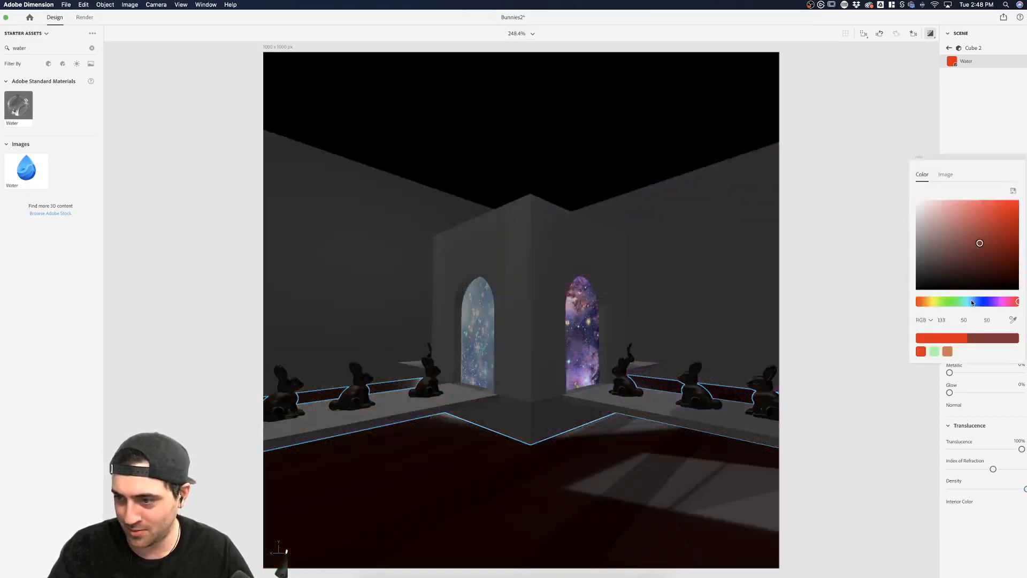
click(967, 301)
click(955, 231)
click(953, 209)
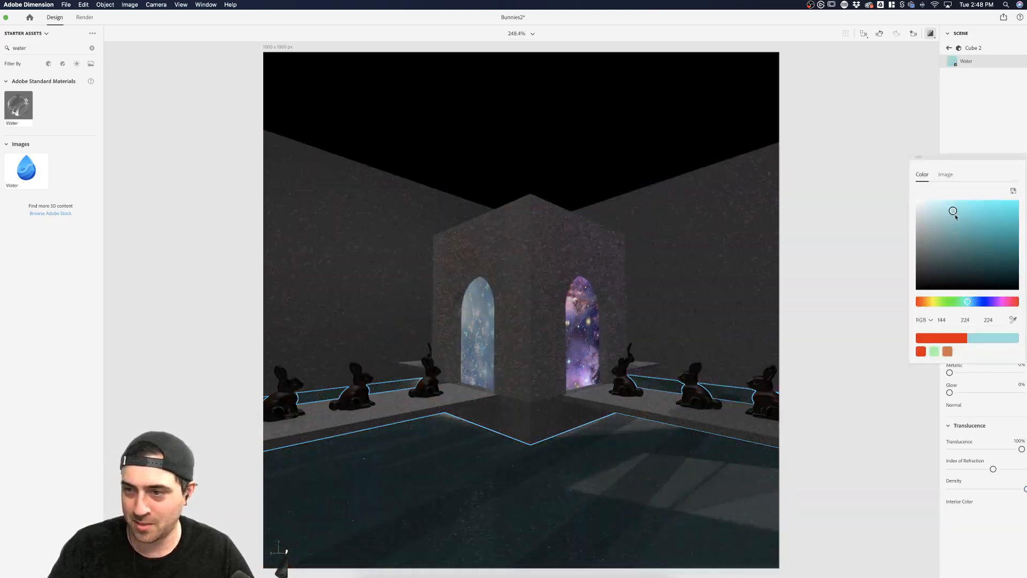
click(860, 104)
click(798, 223)
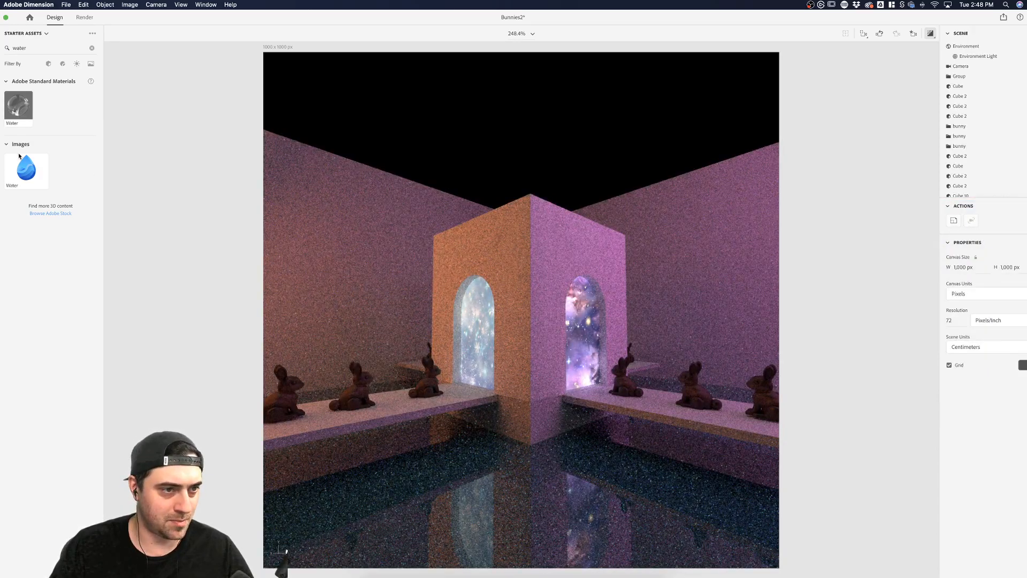
Change the base colour of the orange light panel's Glowing material to the recently used light blue
scroll(444, 385, up, 3)
scroll(479, 465, down, 10)
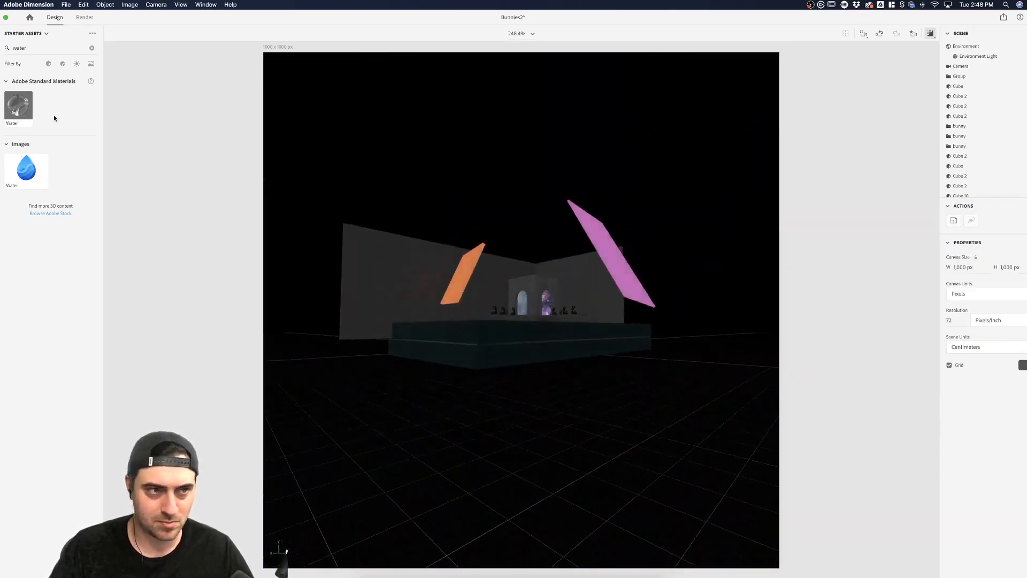
click(524, 297)
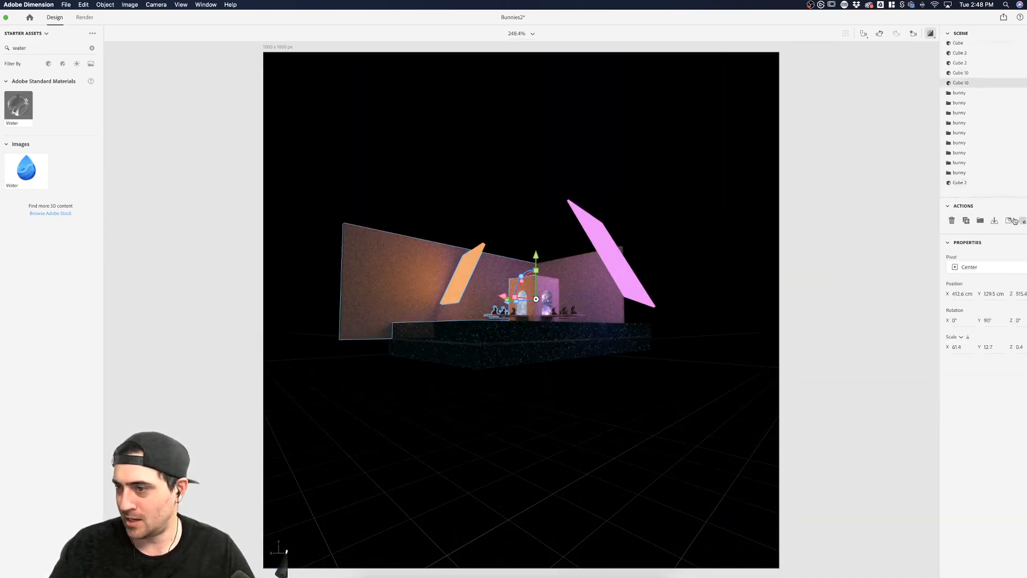
click(507, 193)
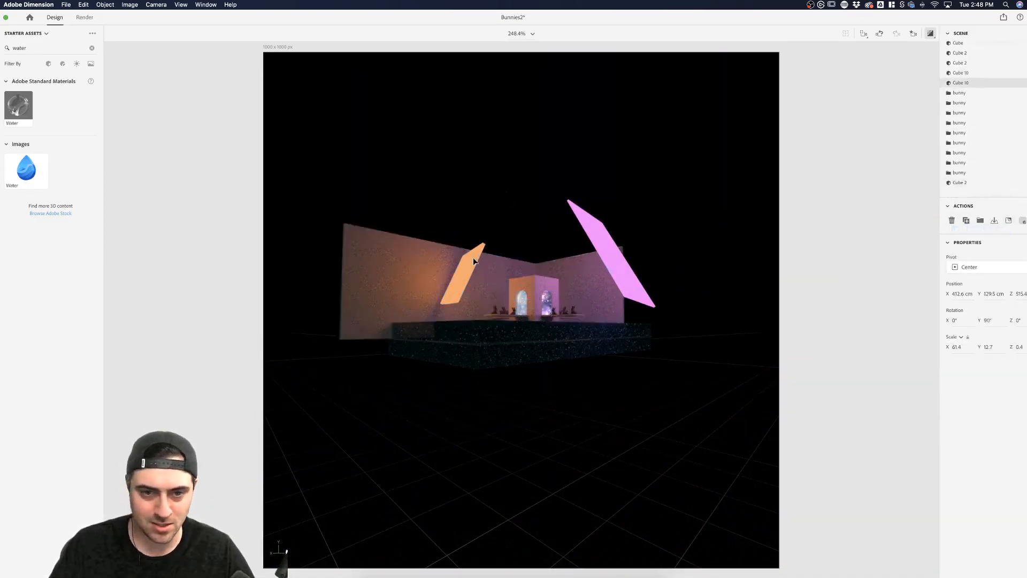
click(474, 261)
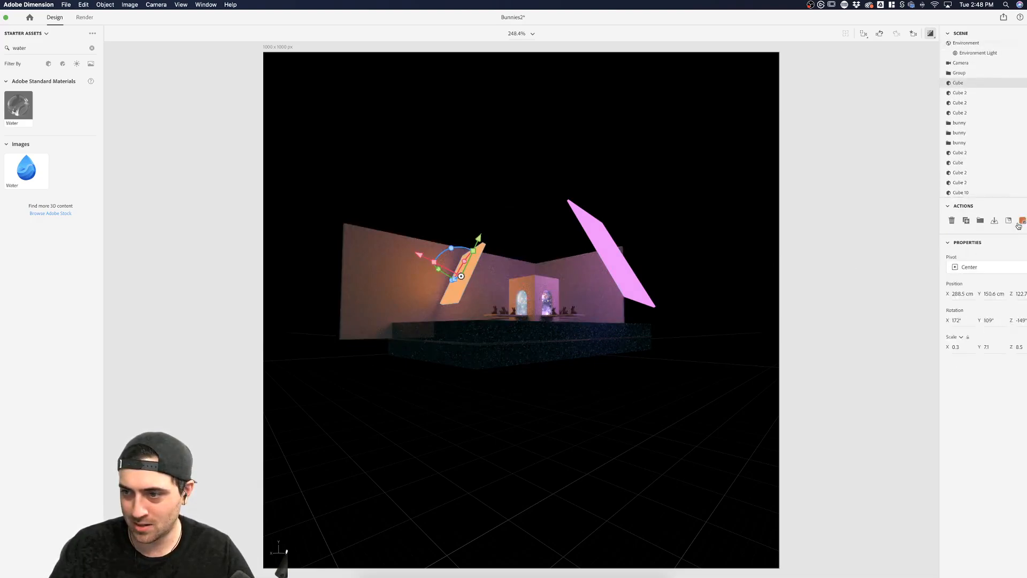
click(1022, 221)
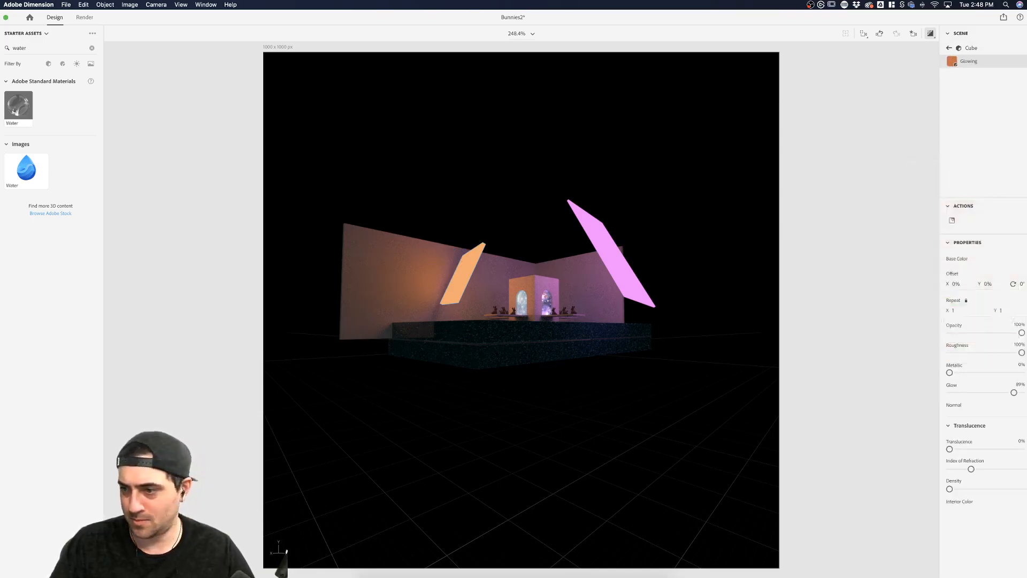
click(934, 351)
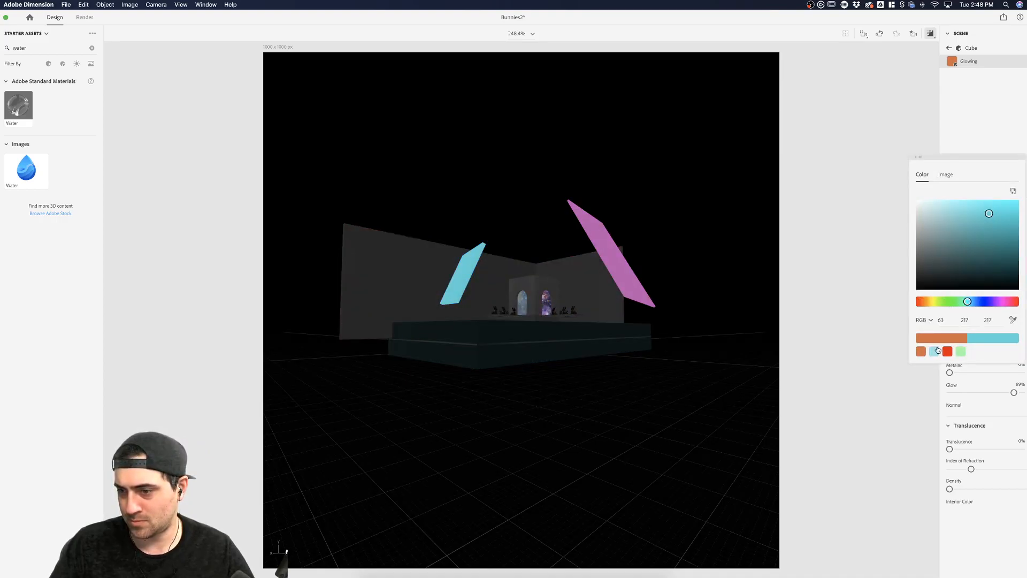
click(858, 224)
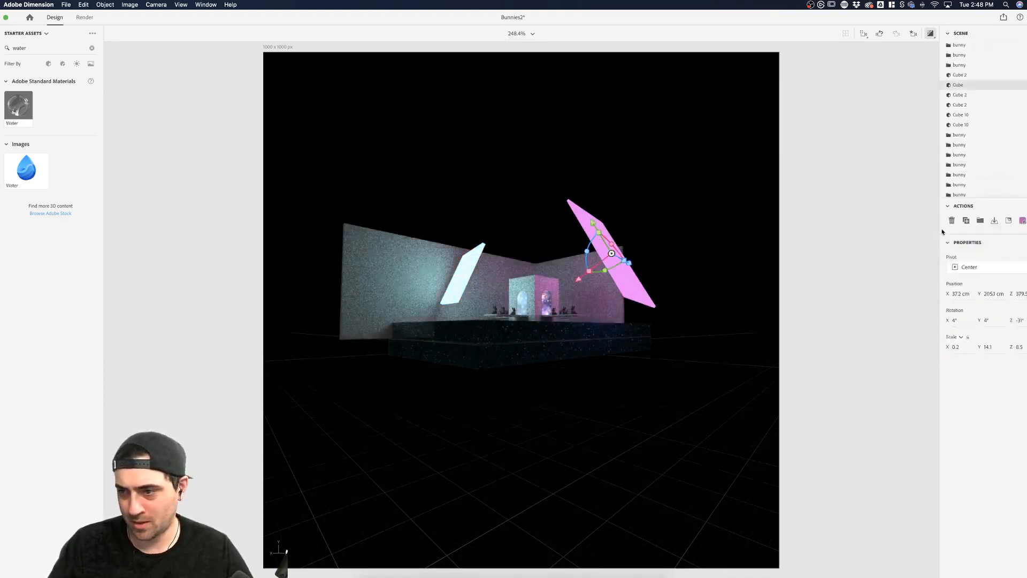
Change the base colour of the pink light panel's Glowing material to purple, RGB 139, 9, 219
click(995, 221)
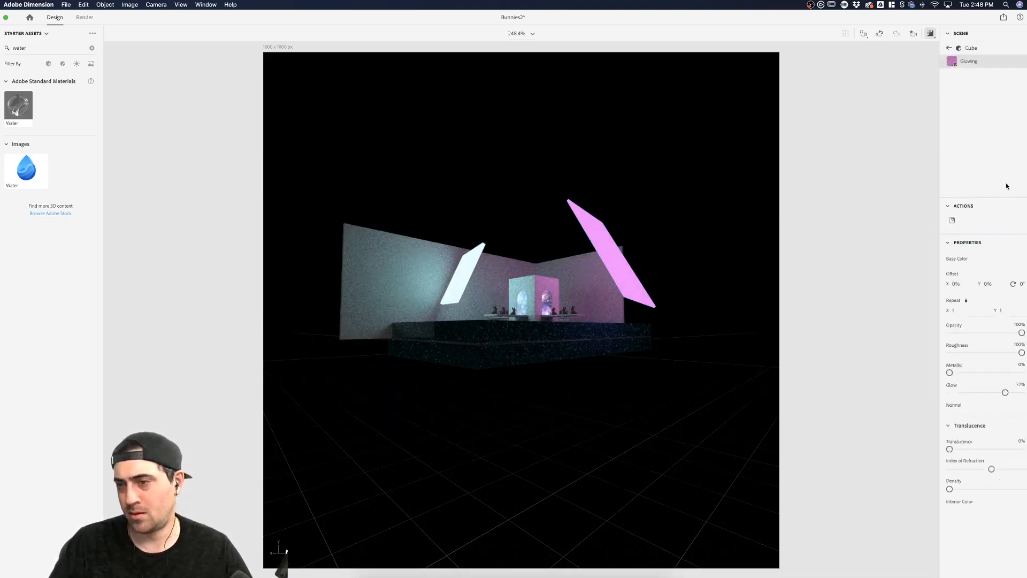
click(1011, 259)
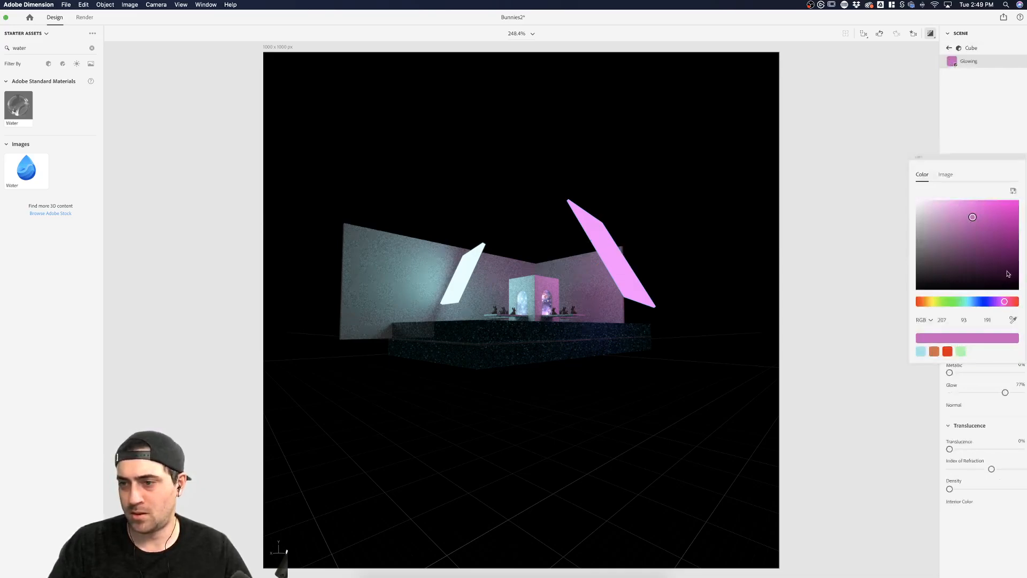
click(995, 301)
drag(998, 235, 1013, 214)
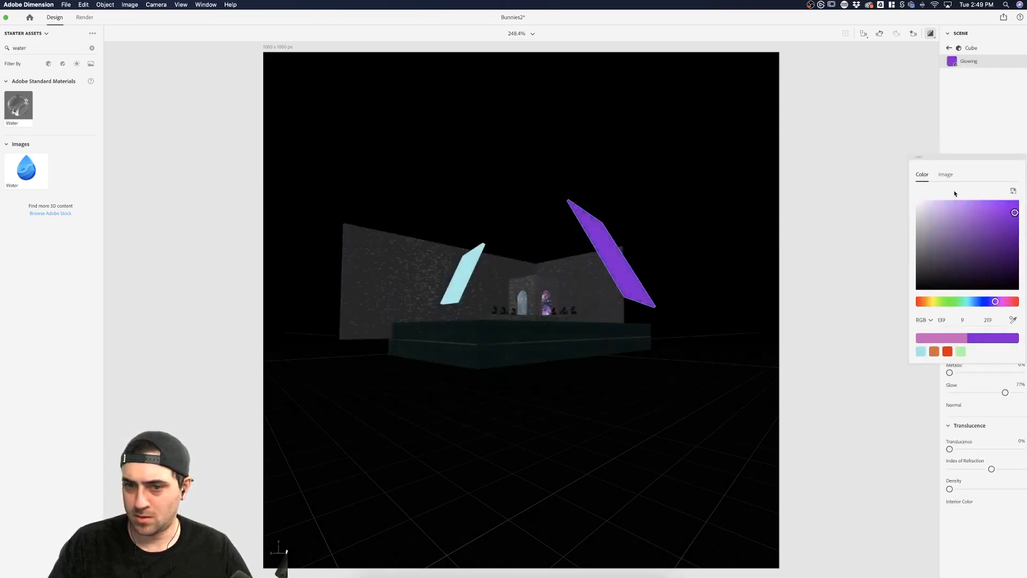
click(818, 237)
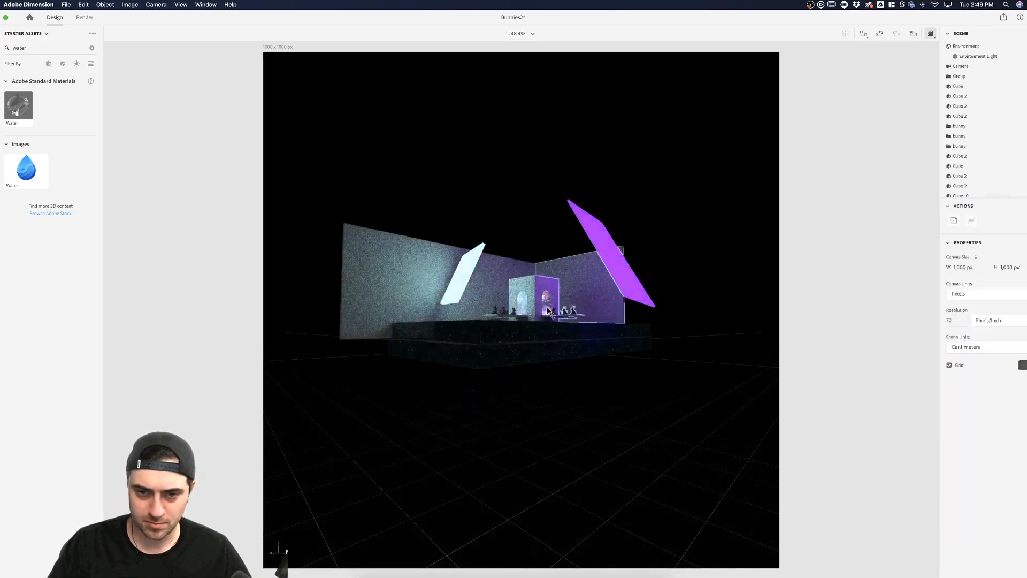
Restore the Outside camera bookmark and select the liquid floor slab in front of the portals
click(913, 34)
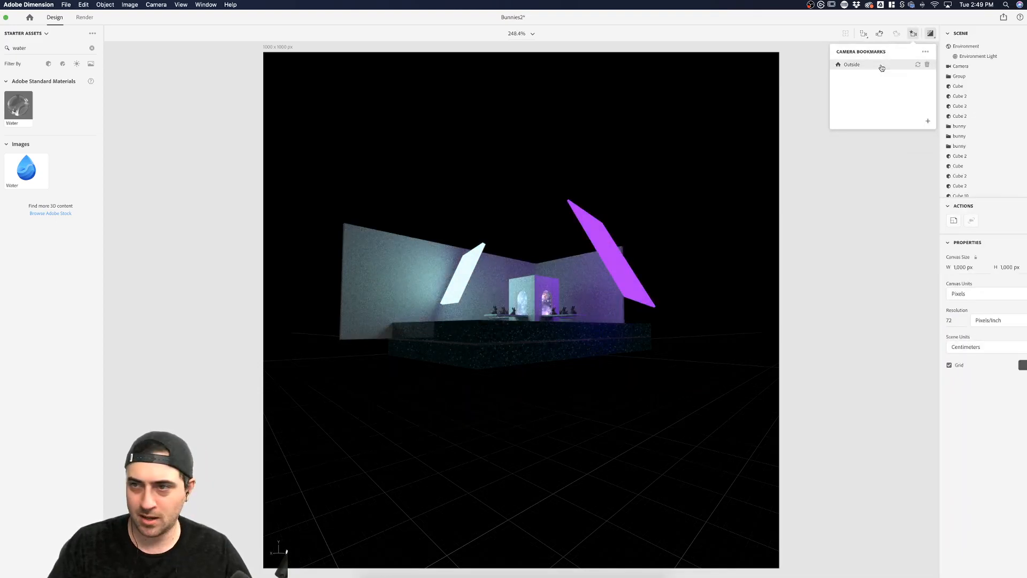
click(882, 67)
drag(22, 107, 524, 490)
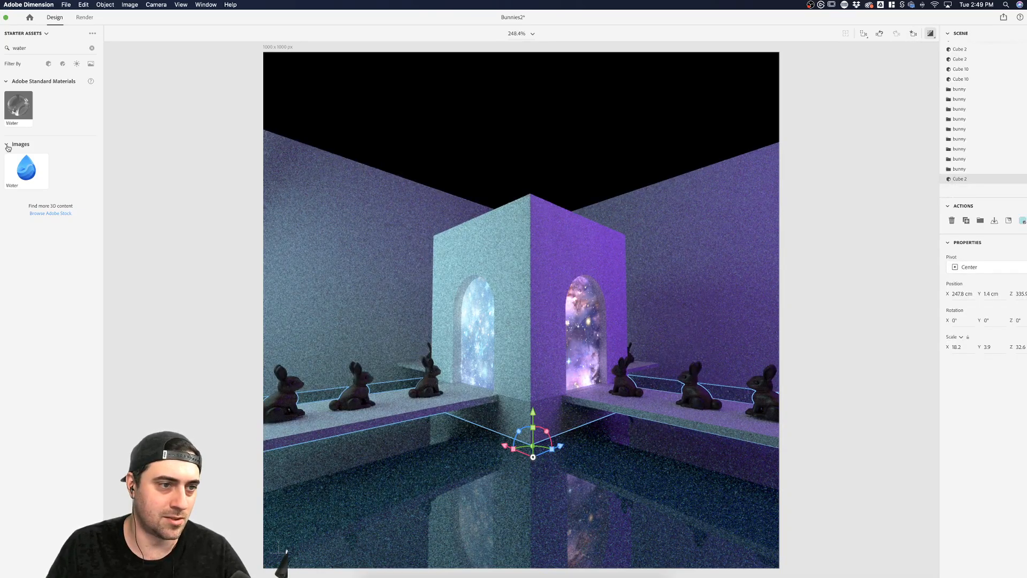
Frame the room, floor slab and both light panels from a wider angle and save that view as a camera bookmark named Outside
key(3)
drag(454, 343, 475, 410)
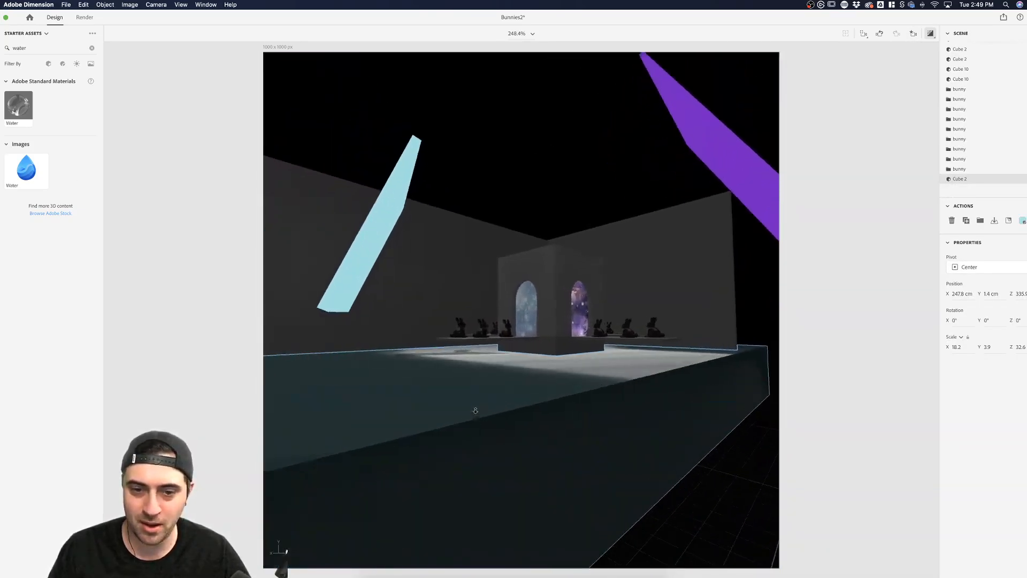
key(v)
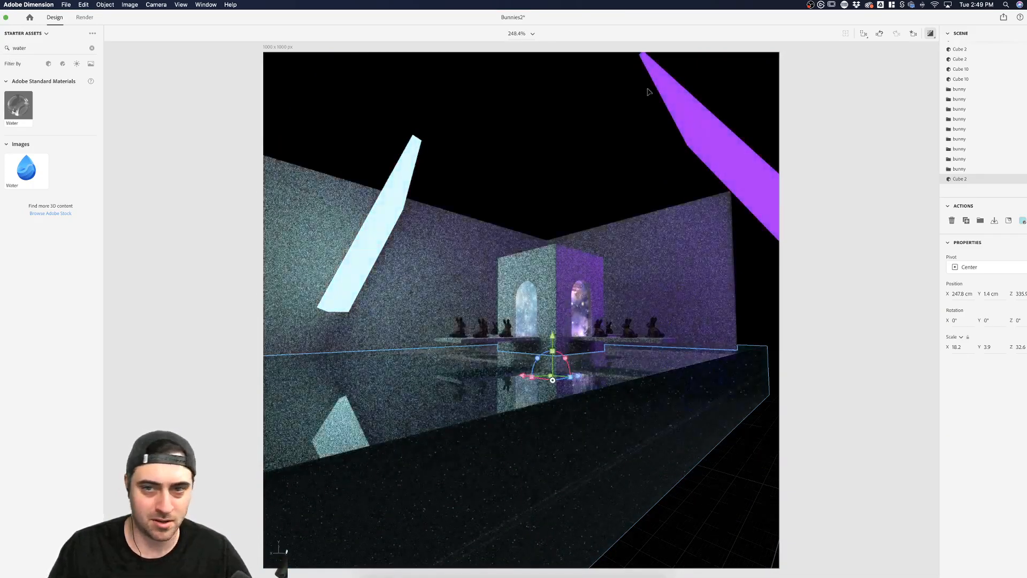
click(915, 34)
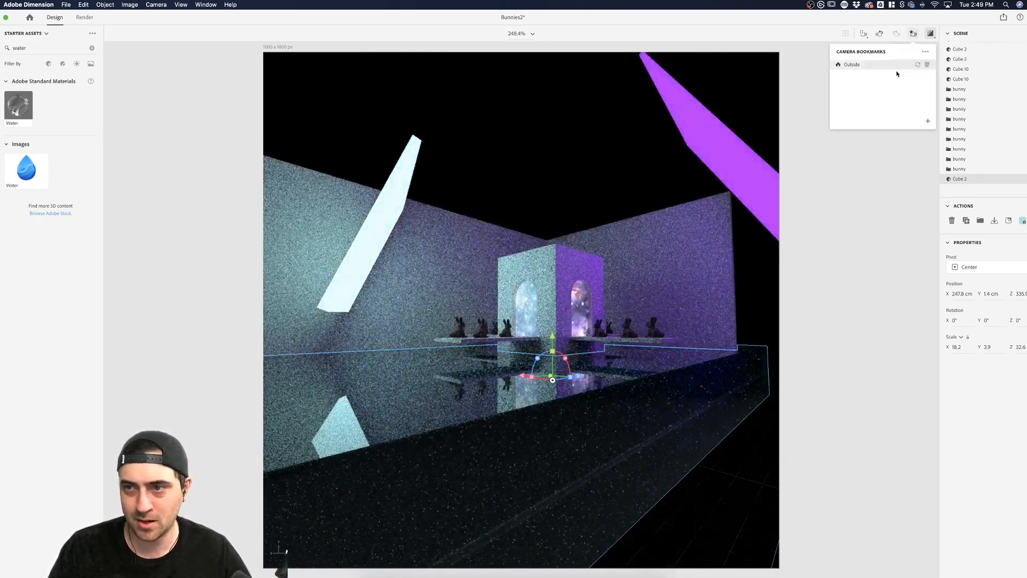
click(928, 122)
text(Outside)
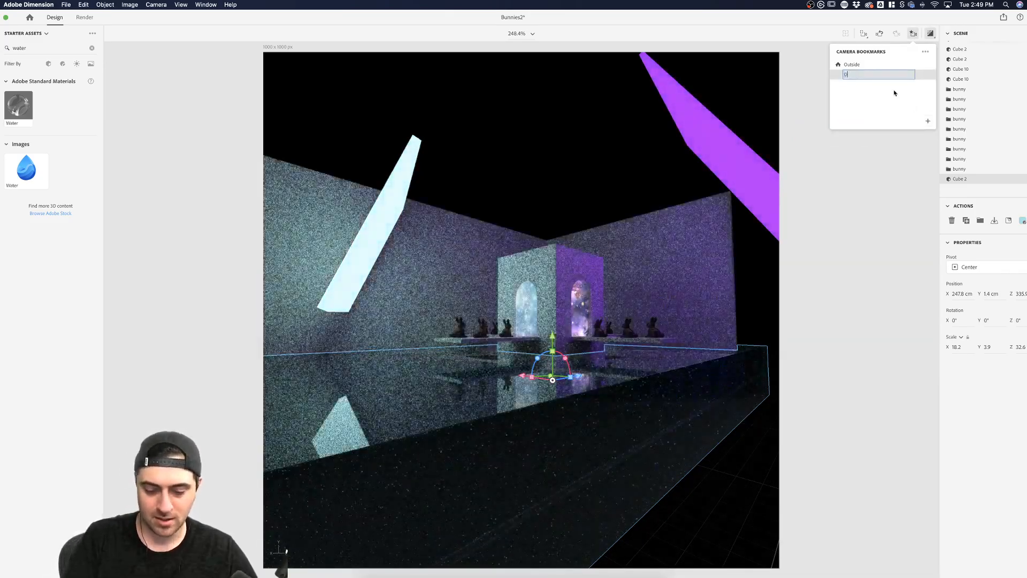
key(Return)
Recall the original close-up camera bookmark, rename it Straight and deselect the floor slab
click(853, 65)
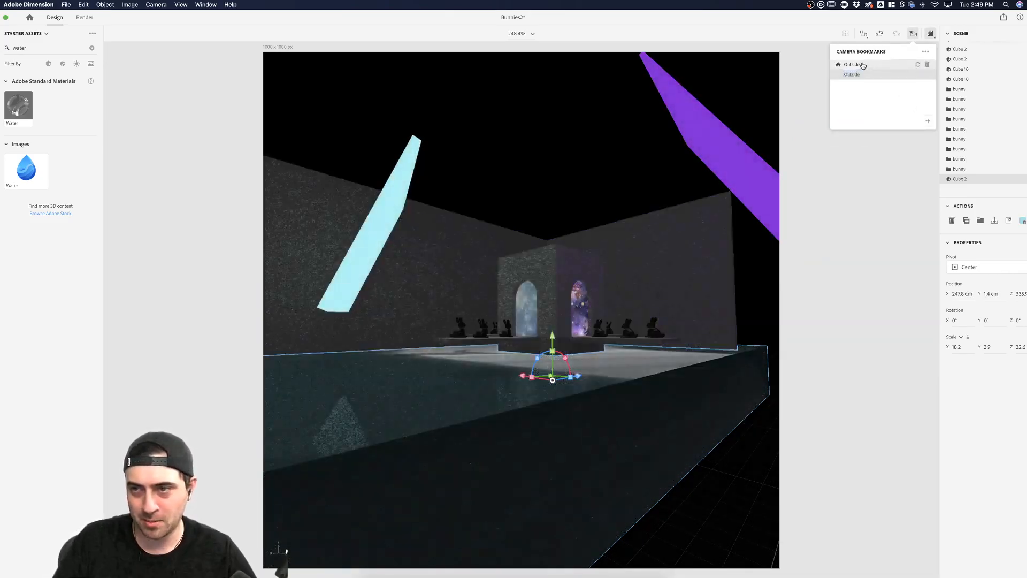
double_click(856, 65)
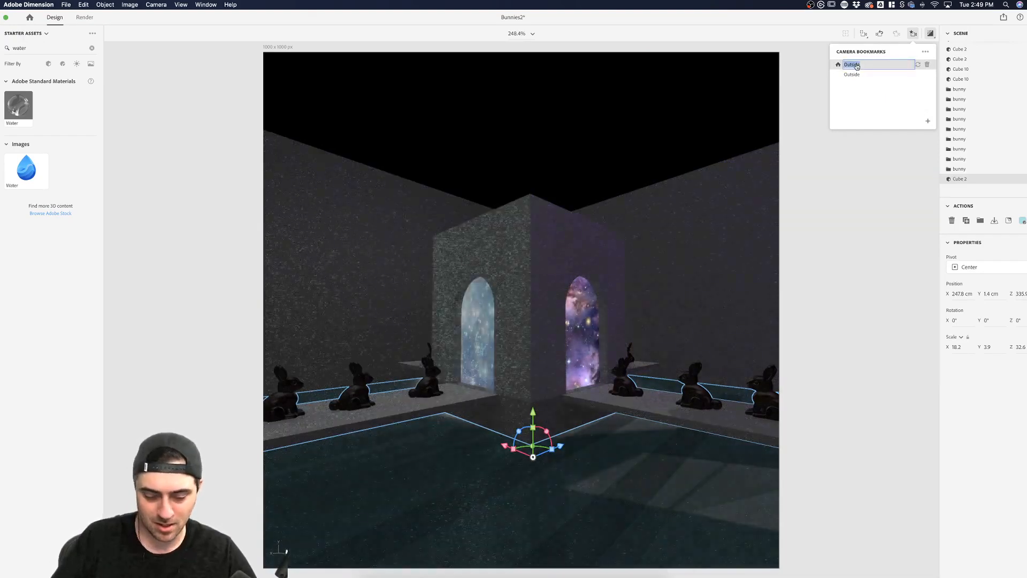
text(Straight)
key(Return)
click(865, 254)
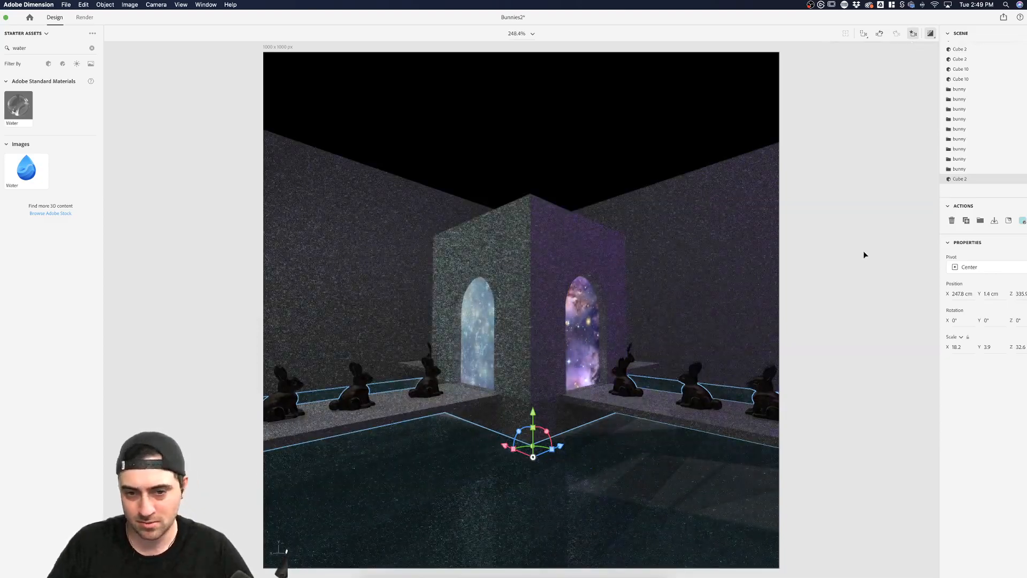
click(865, 255)
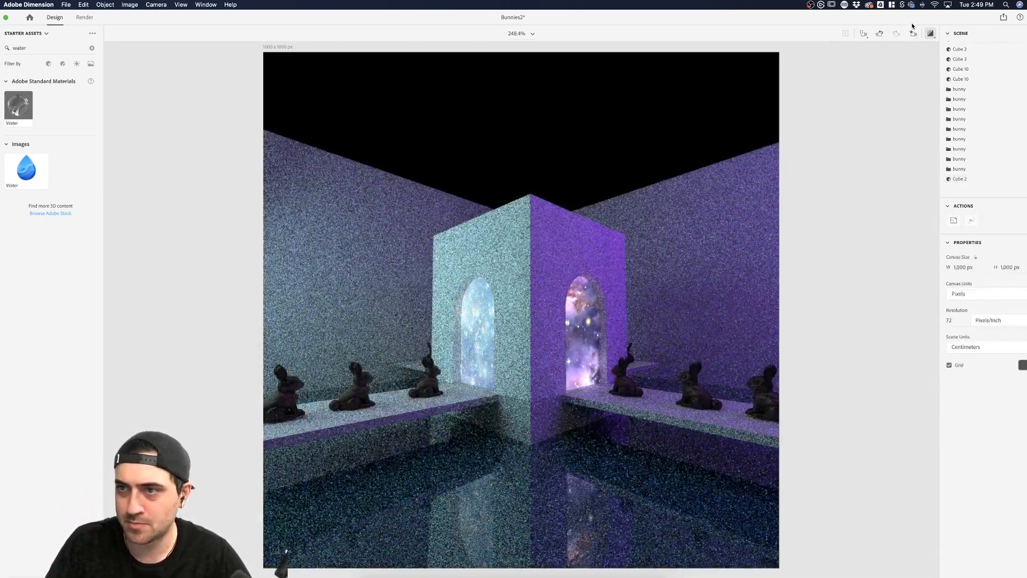
Restore the Outside camera bookmark and change the purple light panel's Glowing base colour to pink, RGB 220, 9, 185
click(914, 33)
click(879, 74)
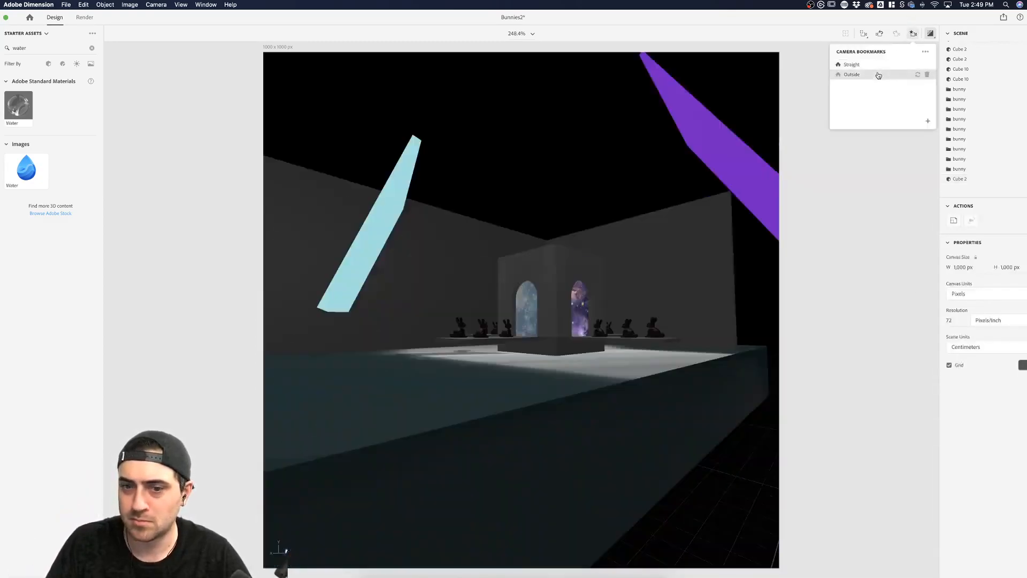
click(730, 149)
click(731, 148)
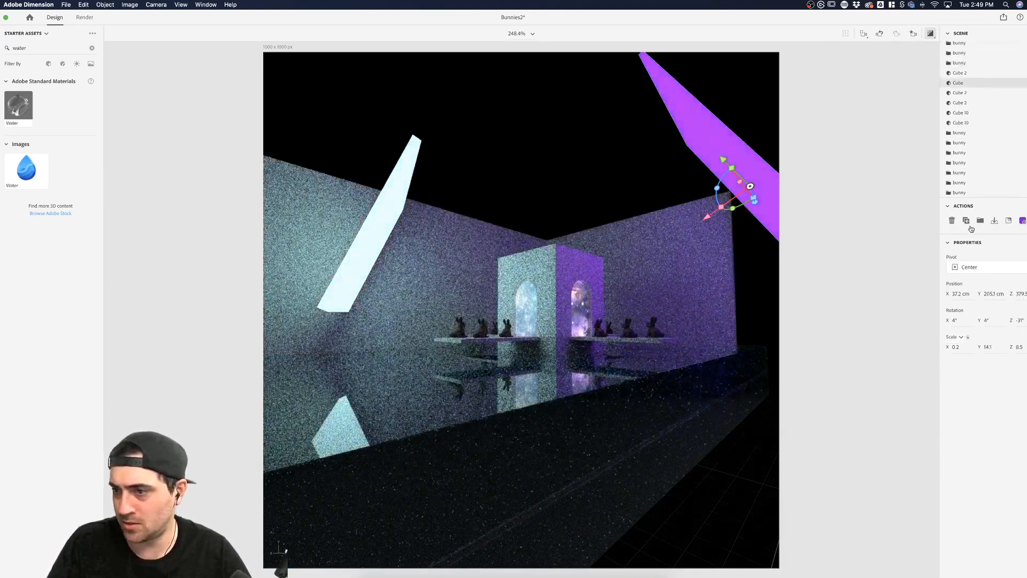
click(1023, 221)
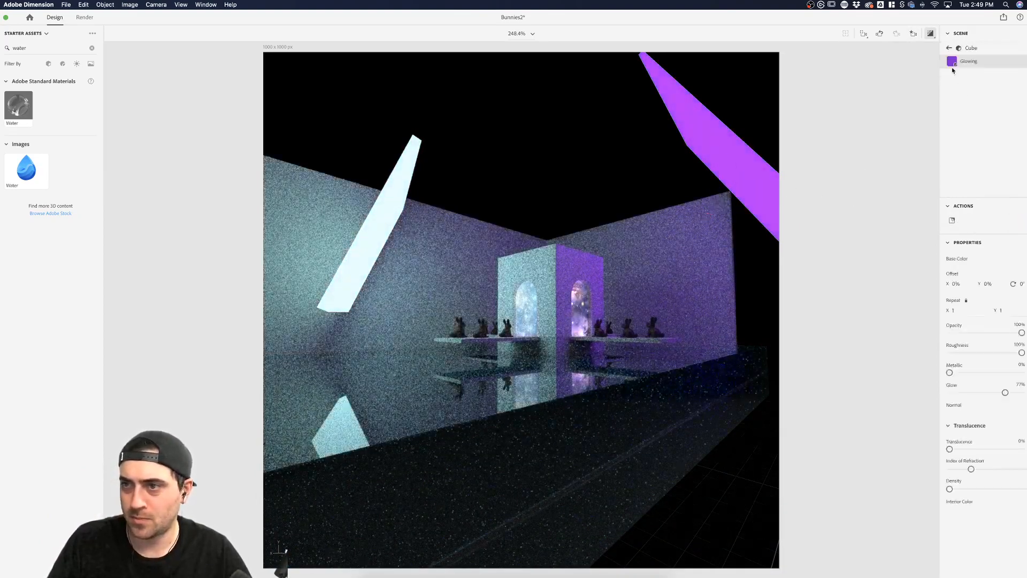
click(963, 259)
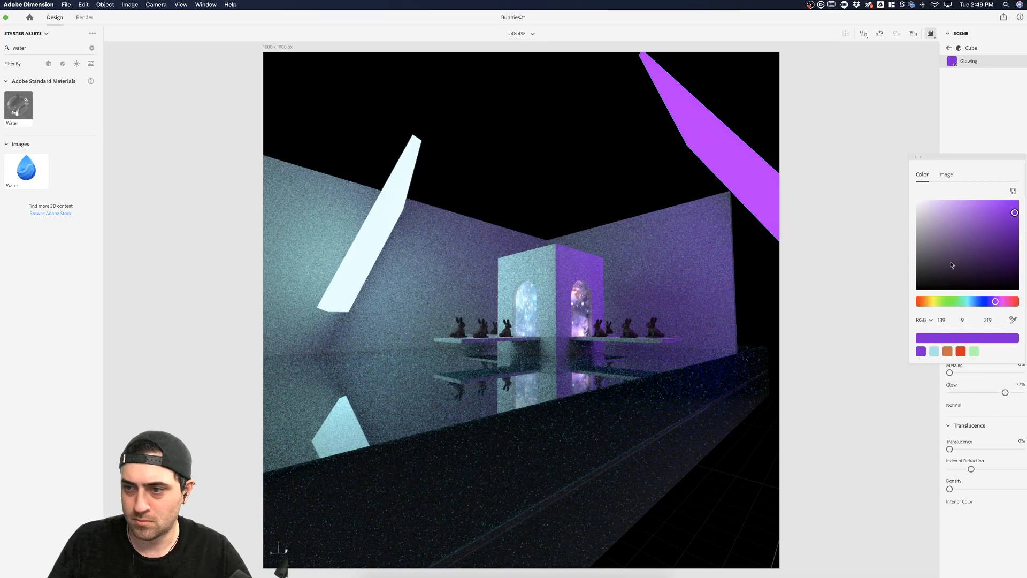
drag(931, 302, 1005, 291)
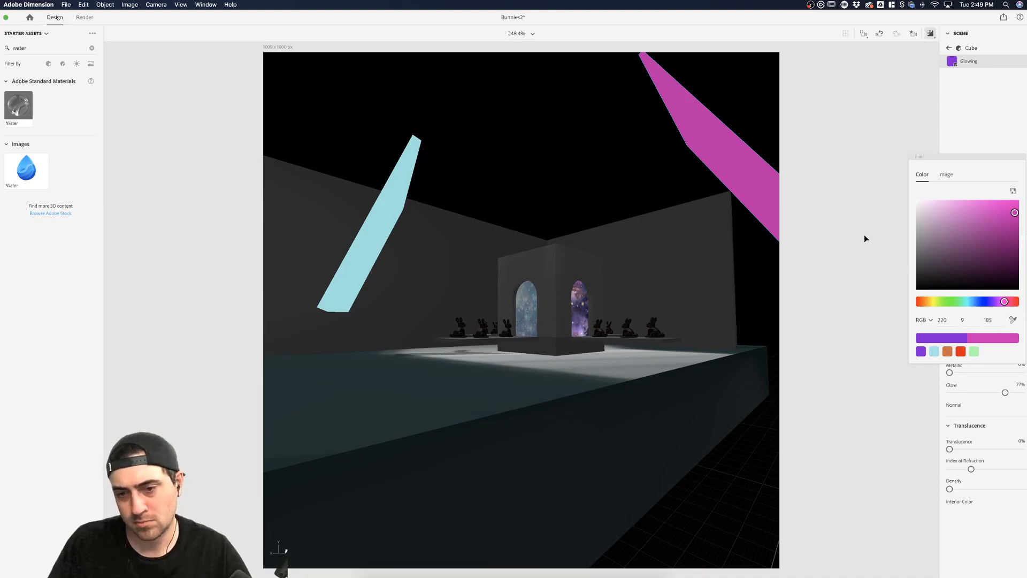
click(846, 217)
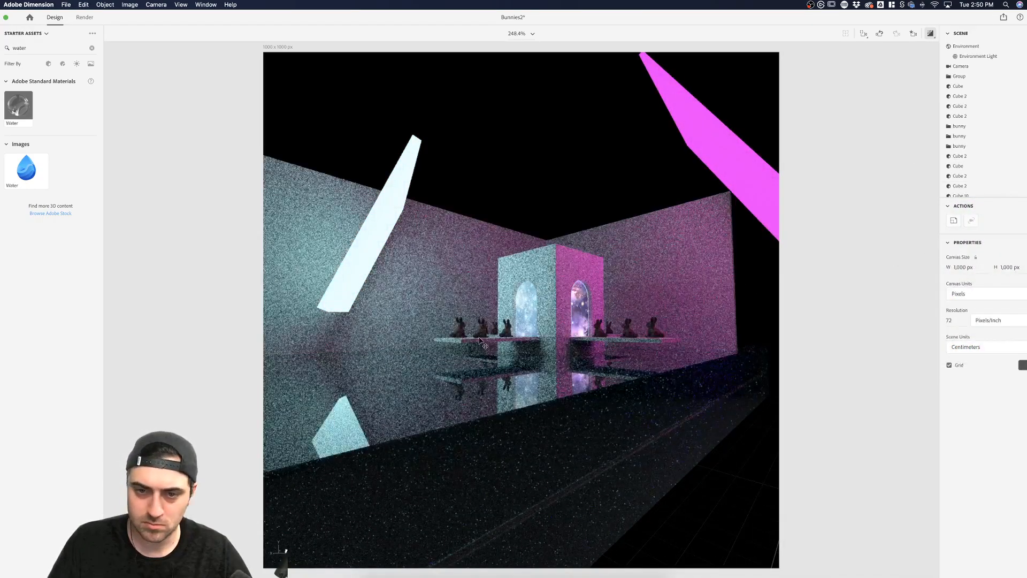
Recall the Straight camera bookmark and lighten the floor slab's Water base colour to RGB 214, 255, 255
click(916, 34)
click(852, 66)
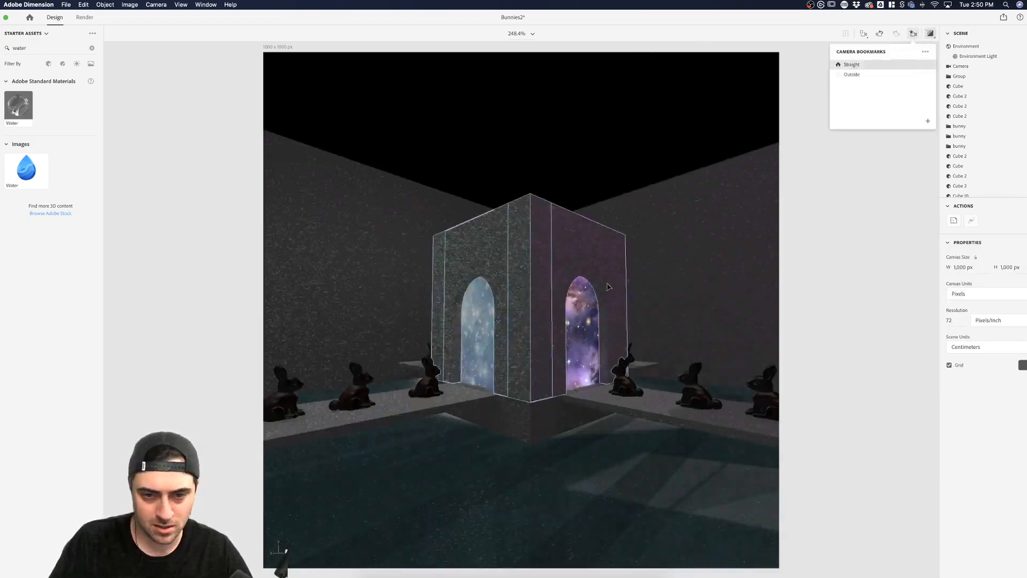
click(640, 464)
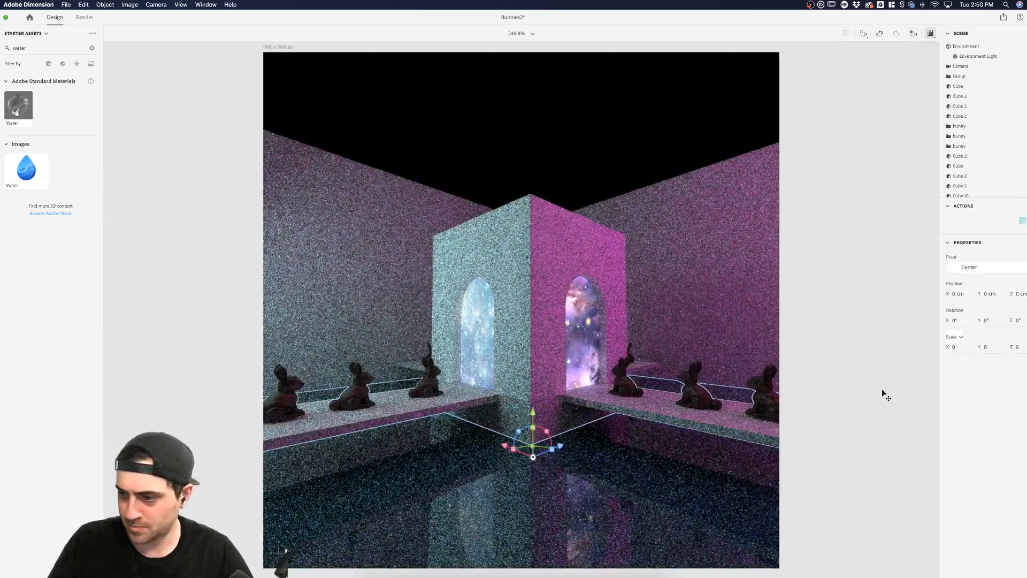
click(1012, 219)
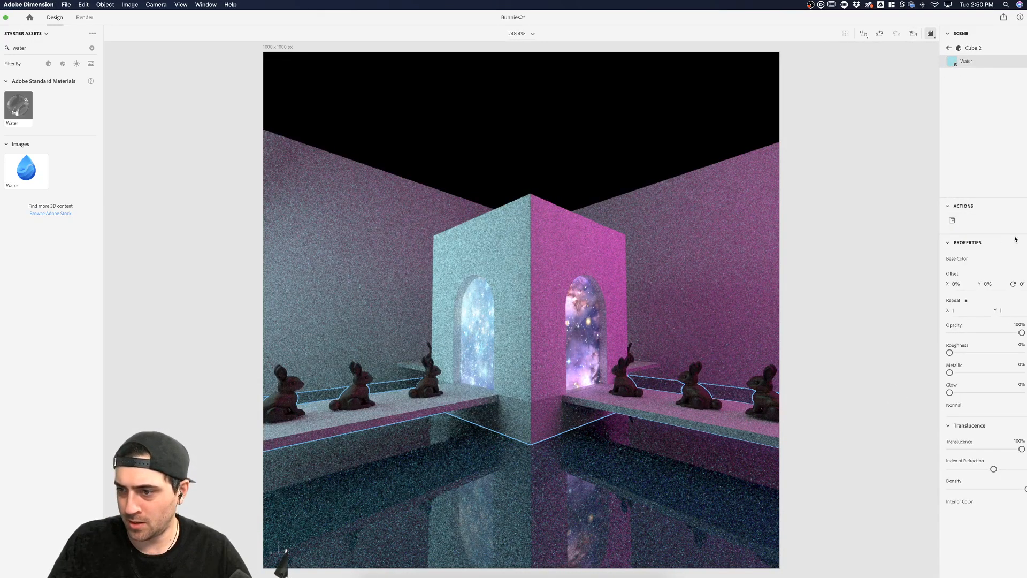
click(1021, 258)
drag(953, 208, 934, 199)
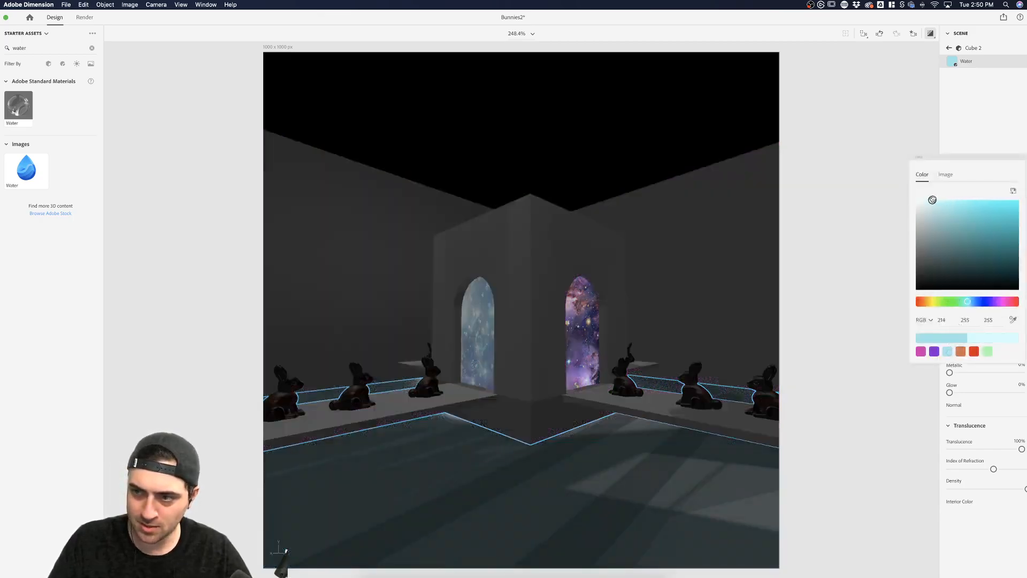
click(975, 131)
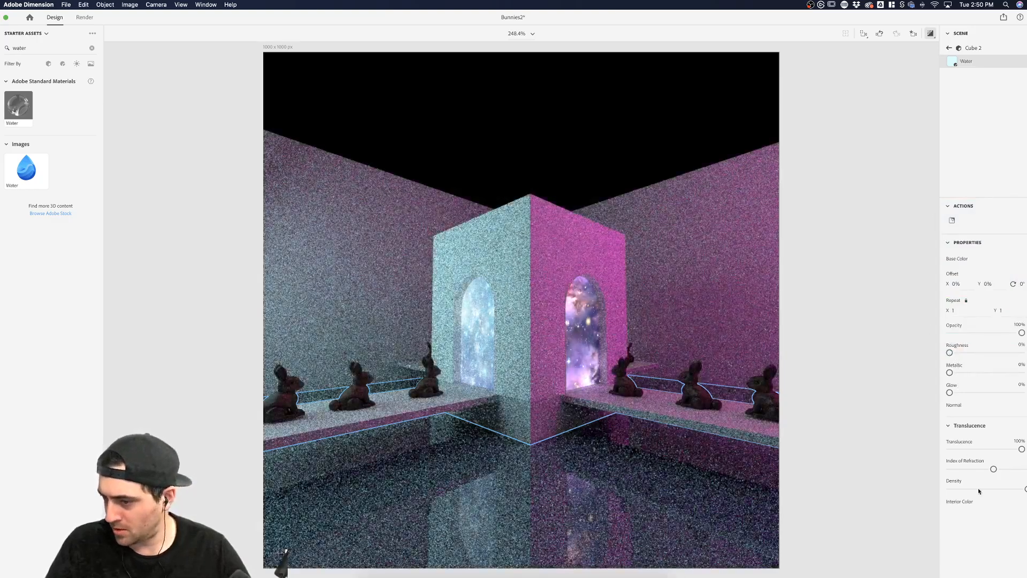
Lower the Density of the floor slab's Water material to almost nothing and set its Metallic value to about 6%
drag(1025, 489, 931, 490)
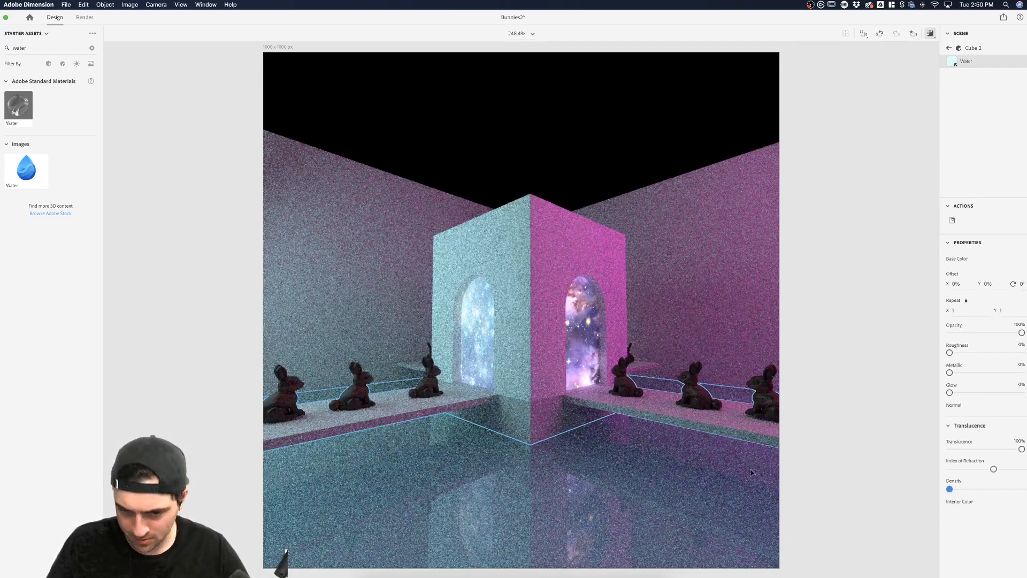
click(836, 427)
click(729, 493)
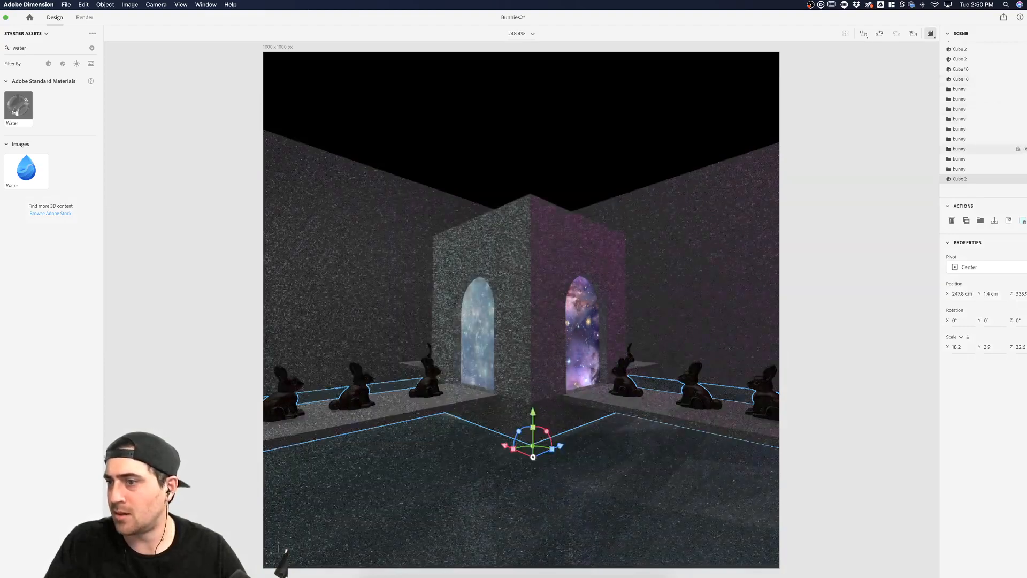
click(1022, 220)
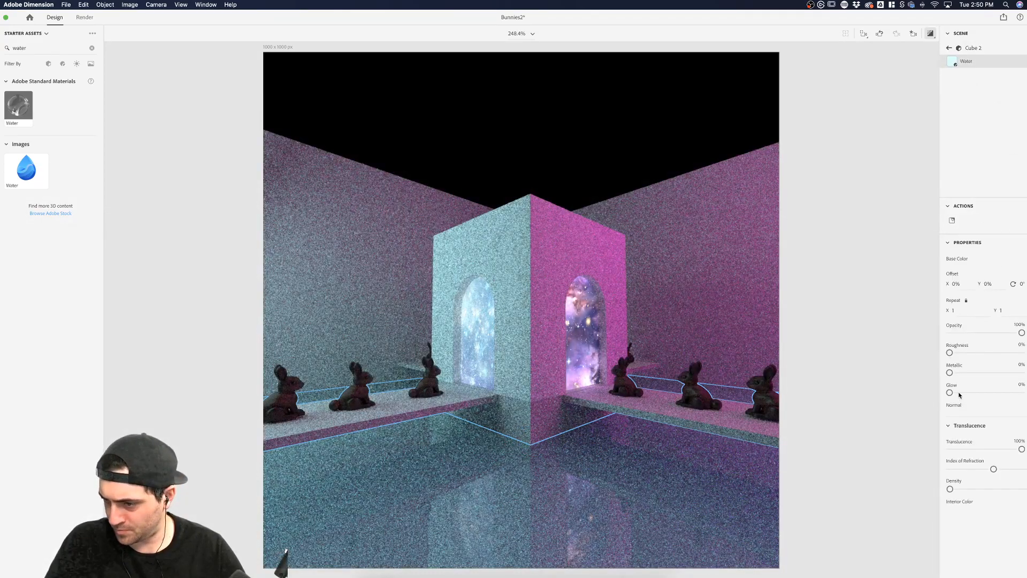
drag(951, 373, 983, 374)
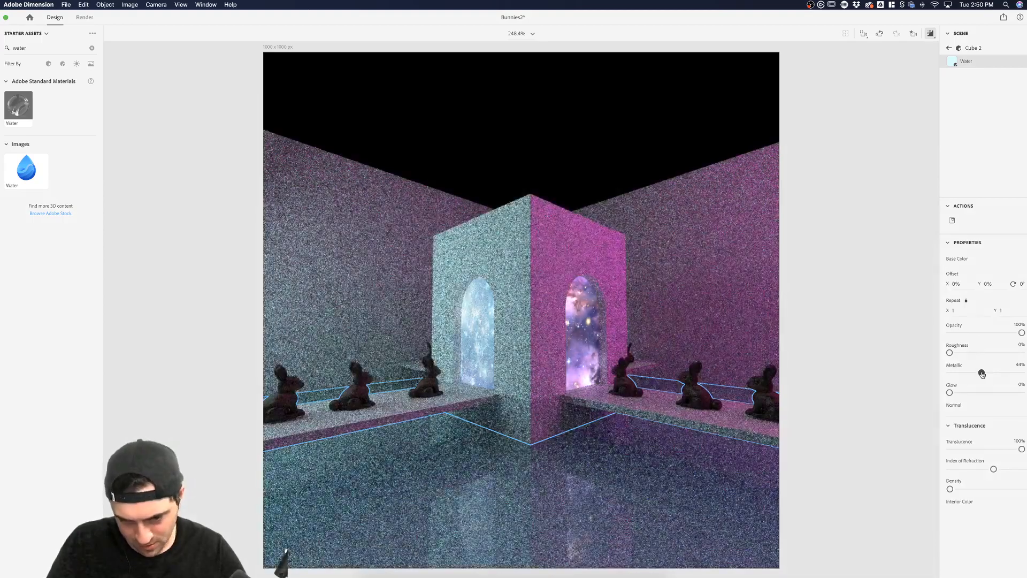
drag(1001, 373, 961, 373)
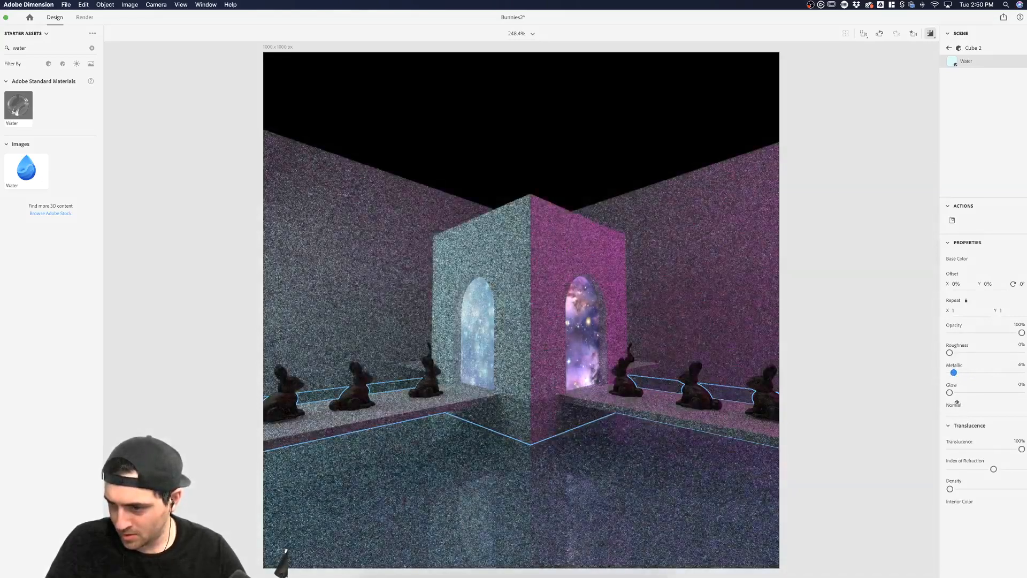
Try a 68% Glow on the Water material, return it to 0%, and greatly reduce the Index of Refraction
drag(950, 392, 999, 393)
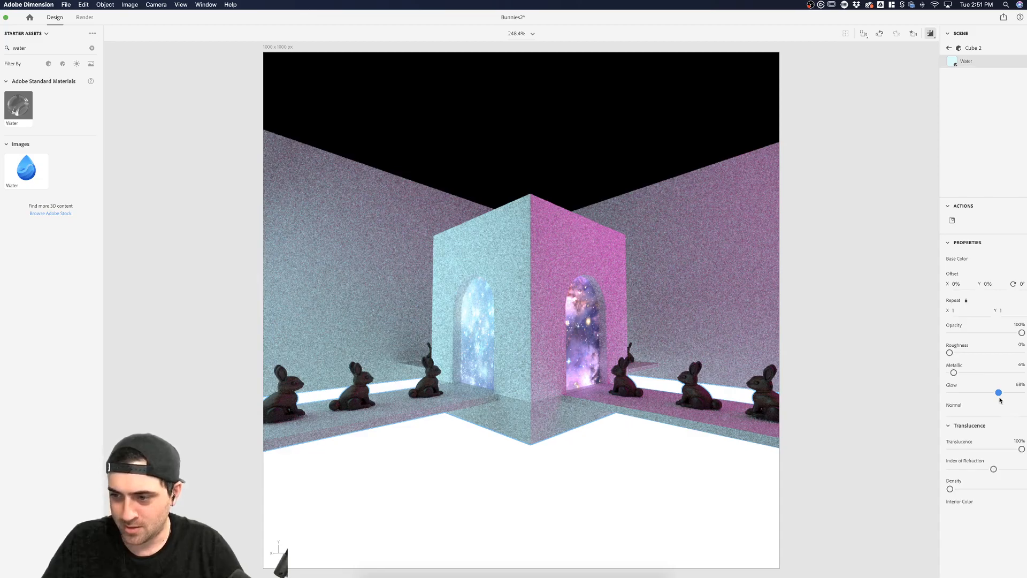
drag(998, 395, 936, 394)
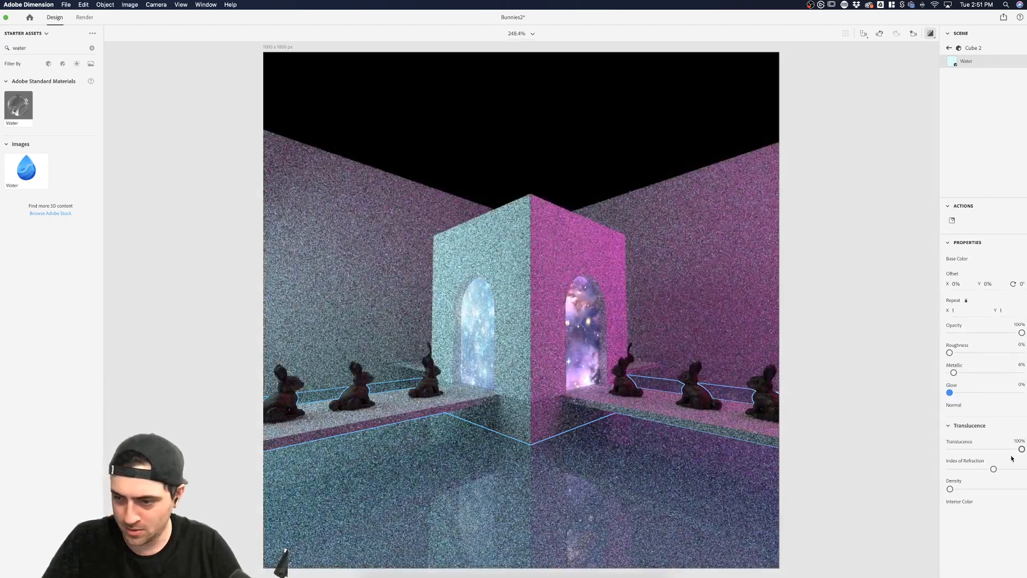
drag(994, 470, 975, 469)
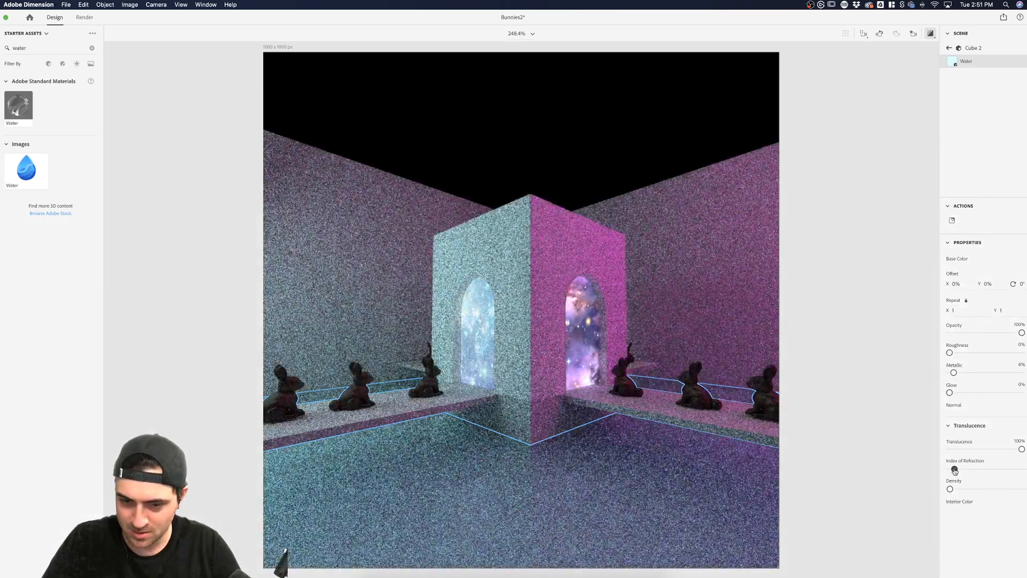
click(883, 382)
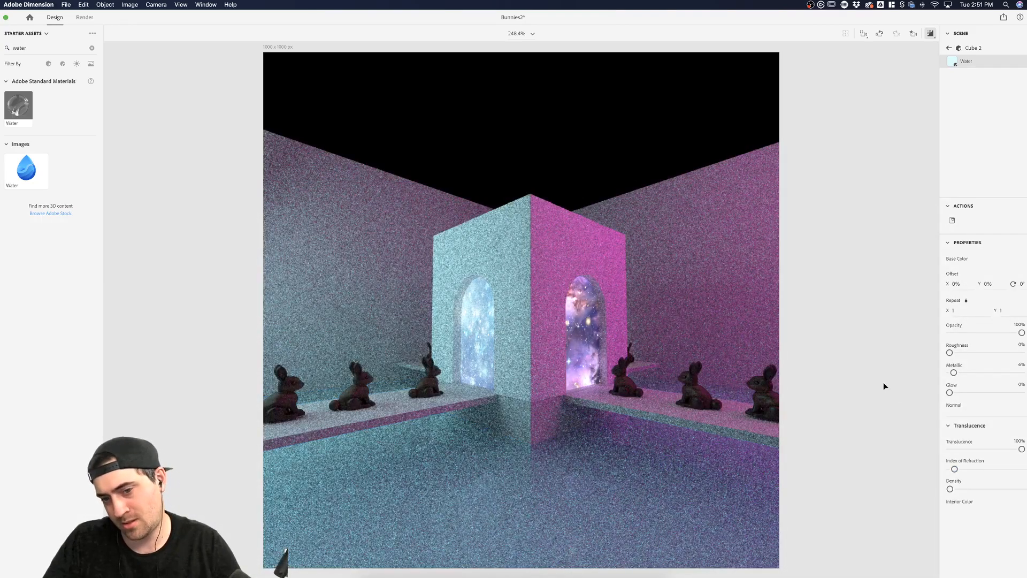
click(711, 483)
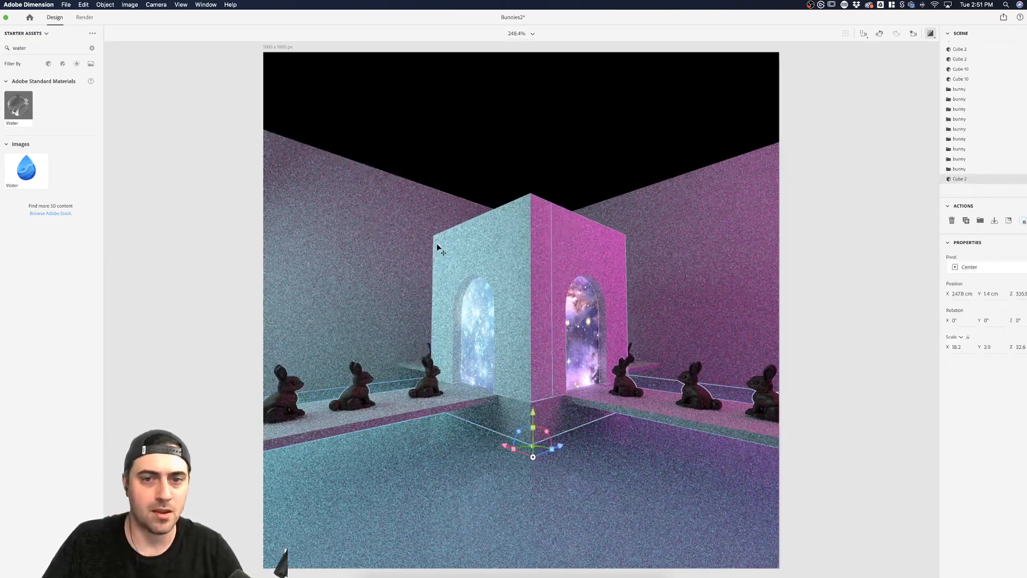
click(503, 419)
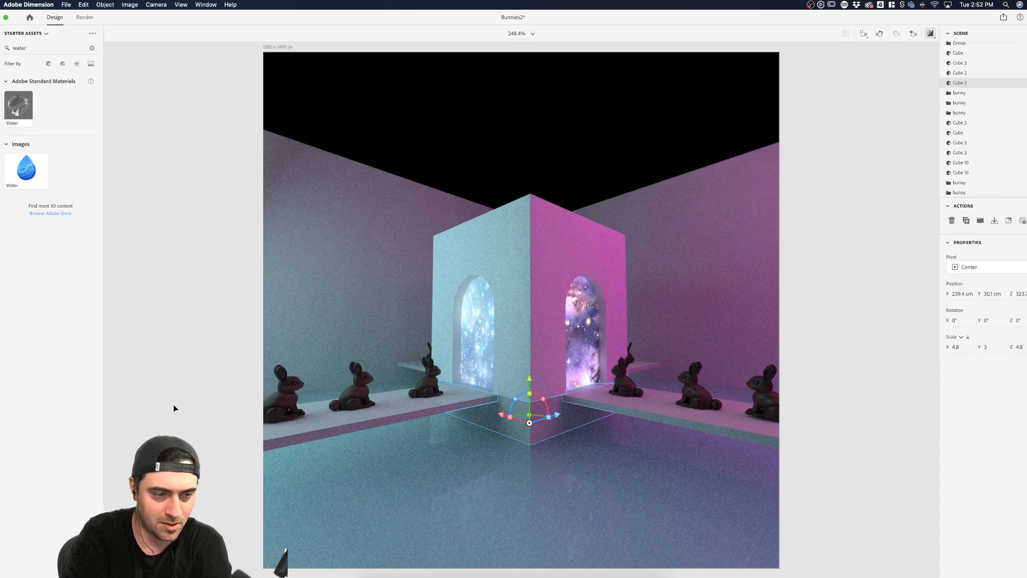
Enter a minimal Density value for the floor slab's Water material and deselect the slab
click(603, 453)
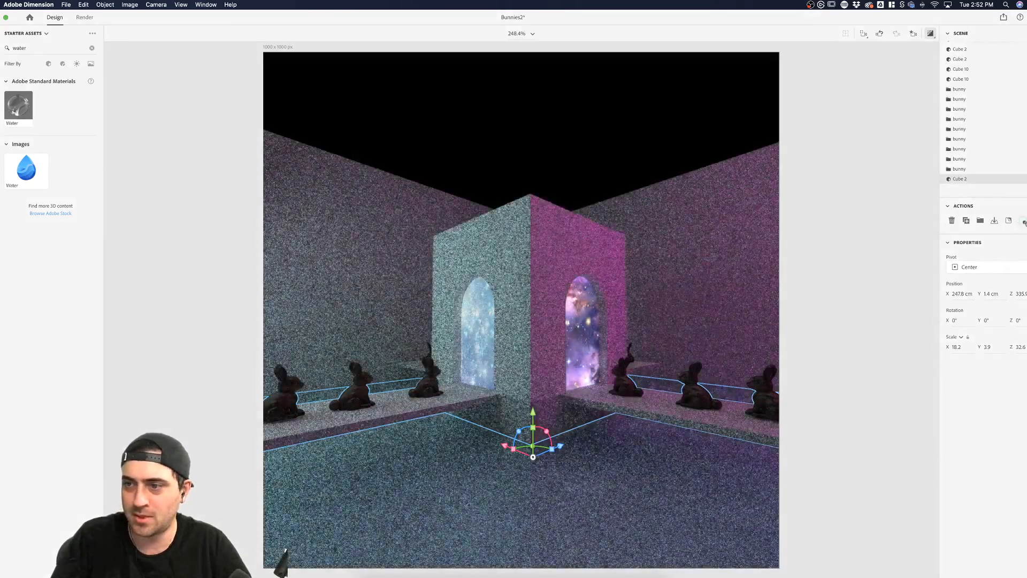
click(1024, 222)
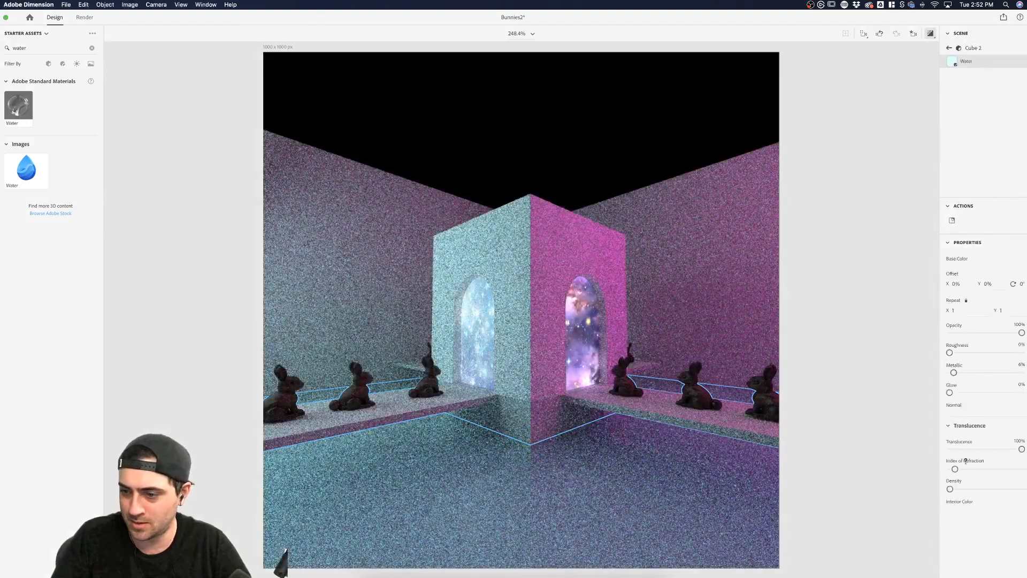
click(863, 533)
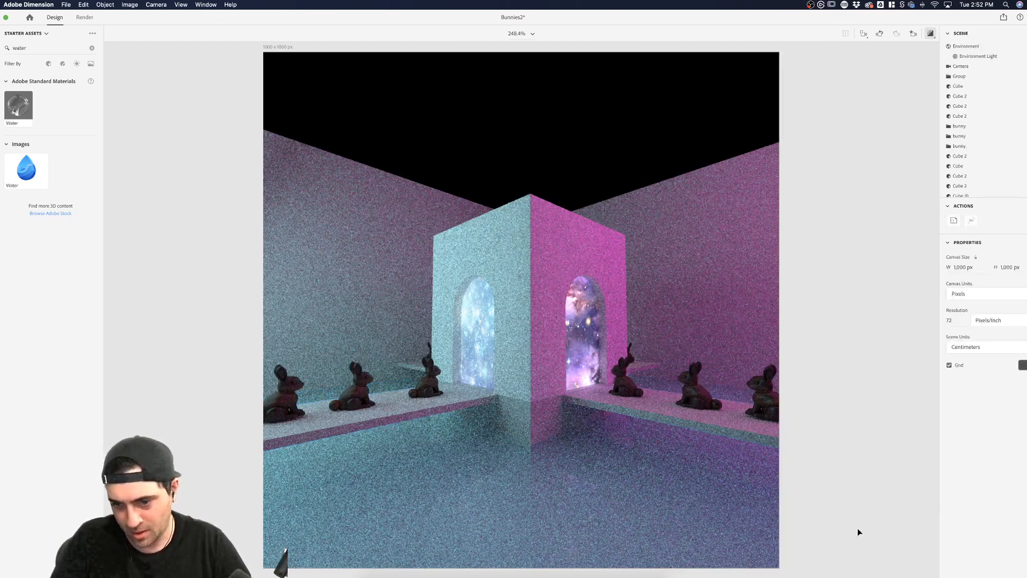
click(756, 534)
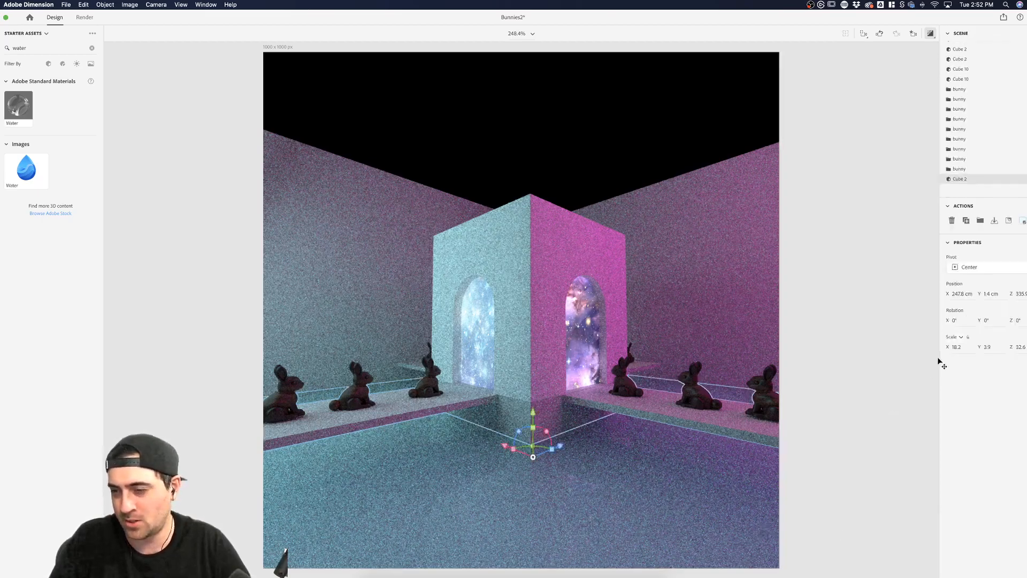
click(1022, 221)
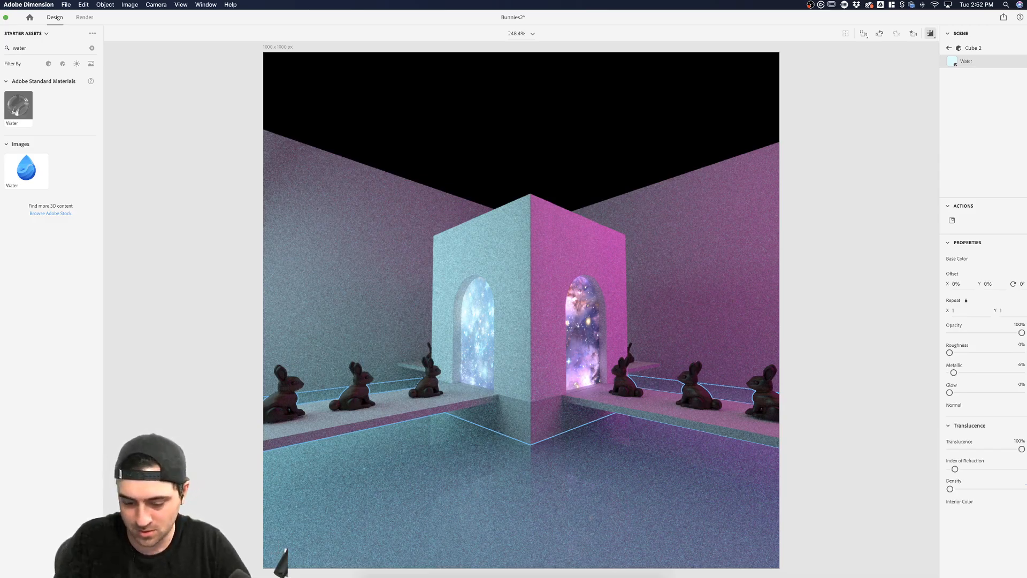
key(Return)
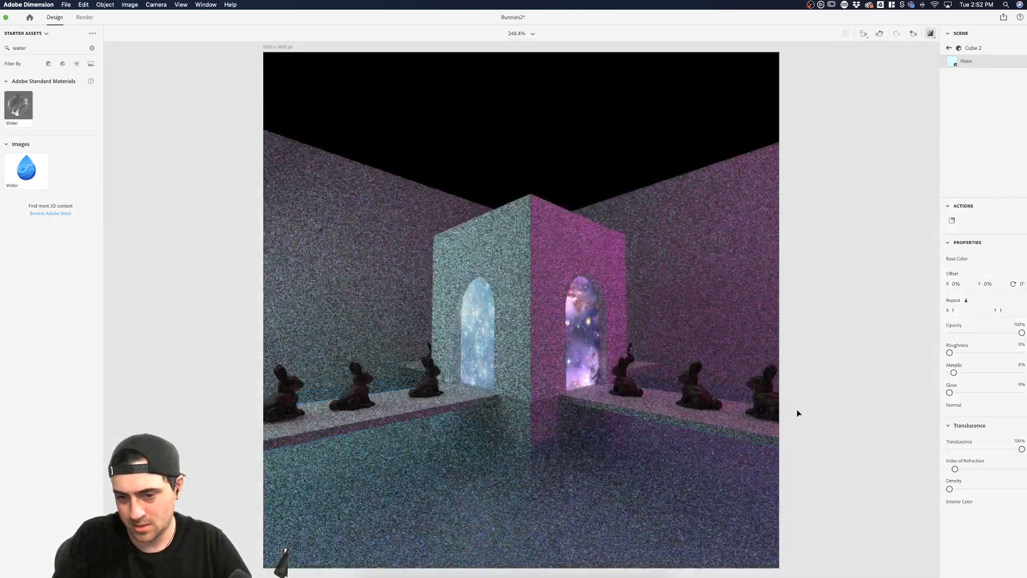
click(797, 412)
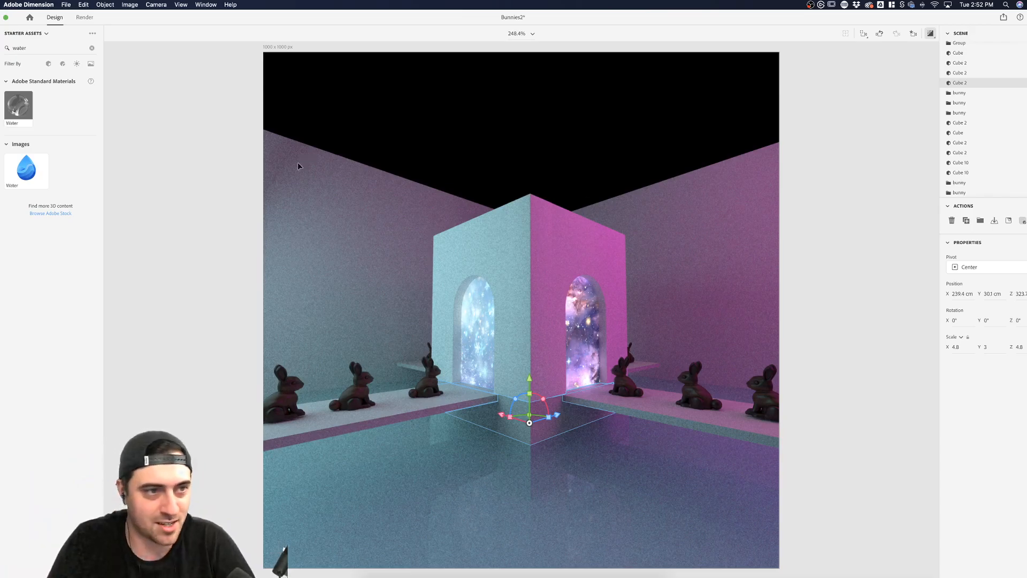
Duplicate the base block beneath the portals, raise the copy to Y 153.6 cm and flatten its Y scale to 0.5
click(526, 305)
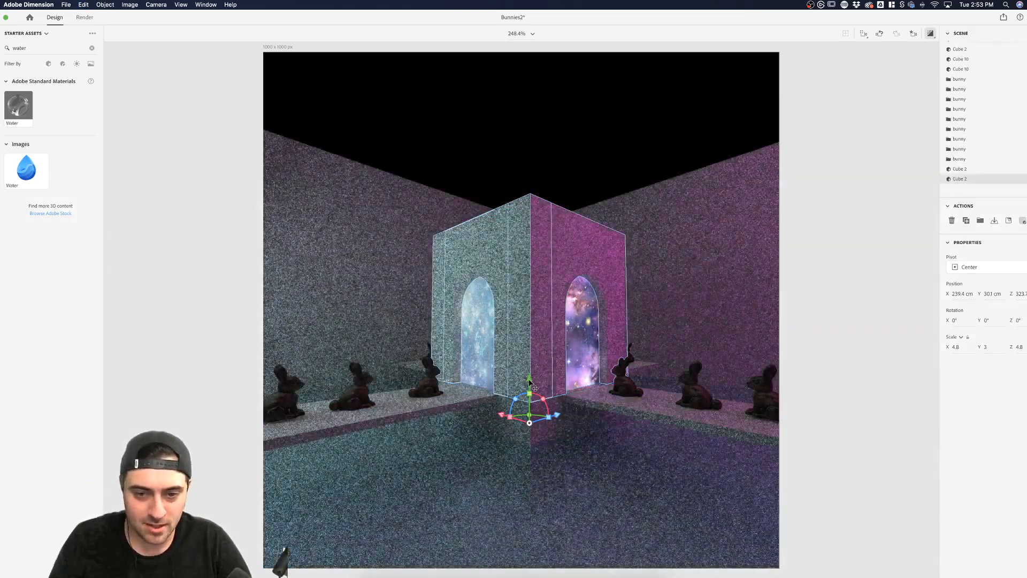
drag(528, 378, 536, 211)
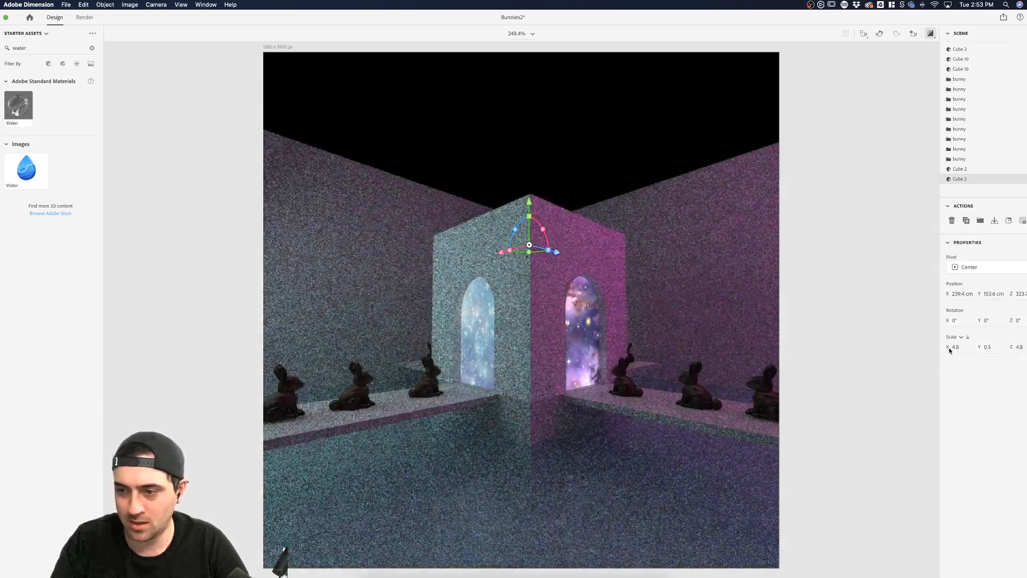
drag(951, 350, 933, 351)
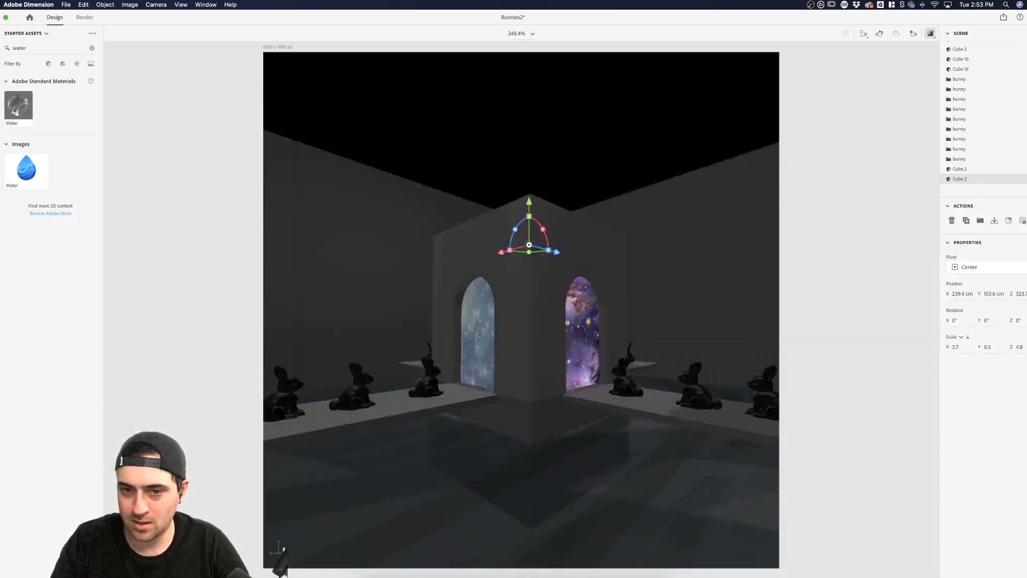
click(966, 349)
text(4.8)
key(Return)
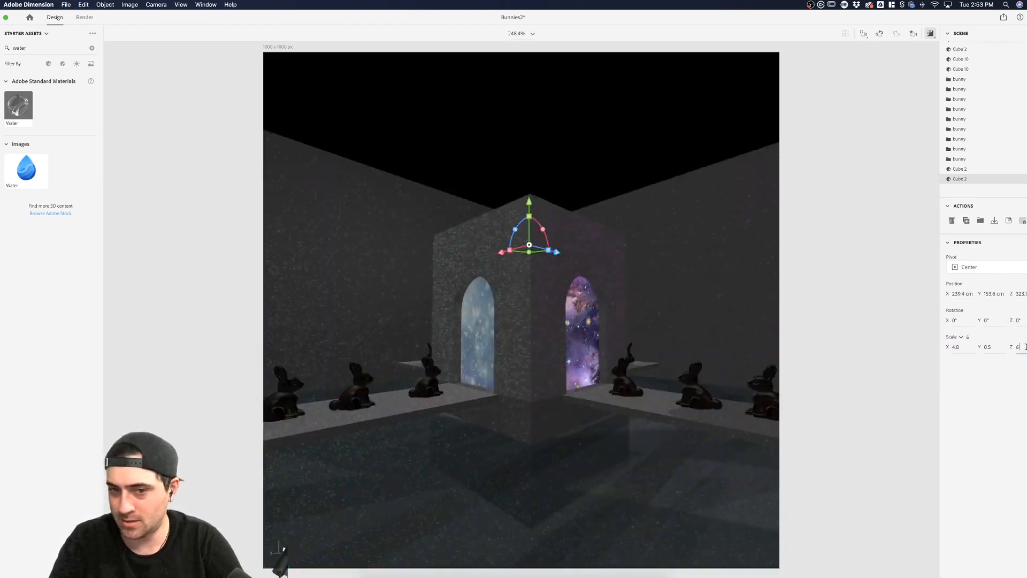
Set both the Z and X scale of the flattened block above the portals to 6 and deselect it
key(super+z)
key(super+z)
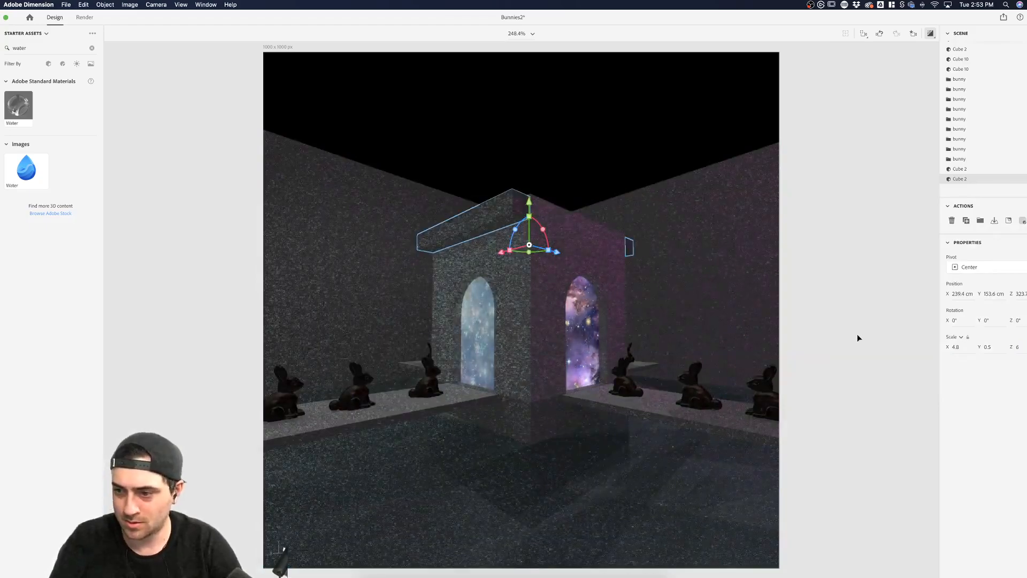
click(954, 347)
text(6)
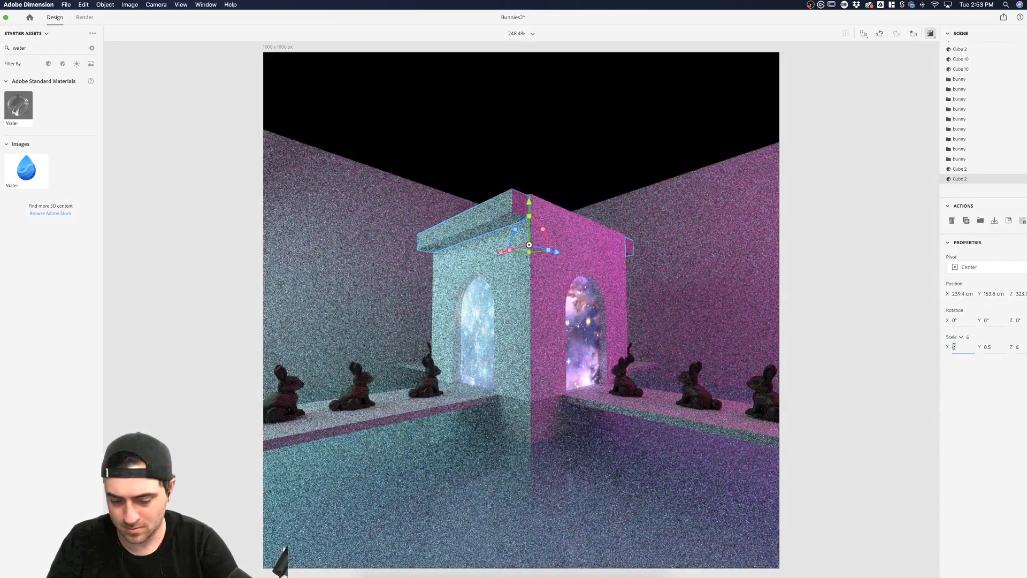
key(Return)
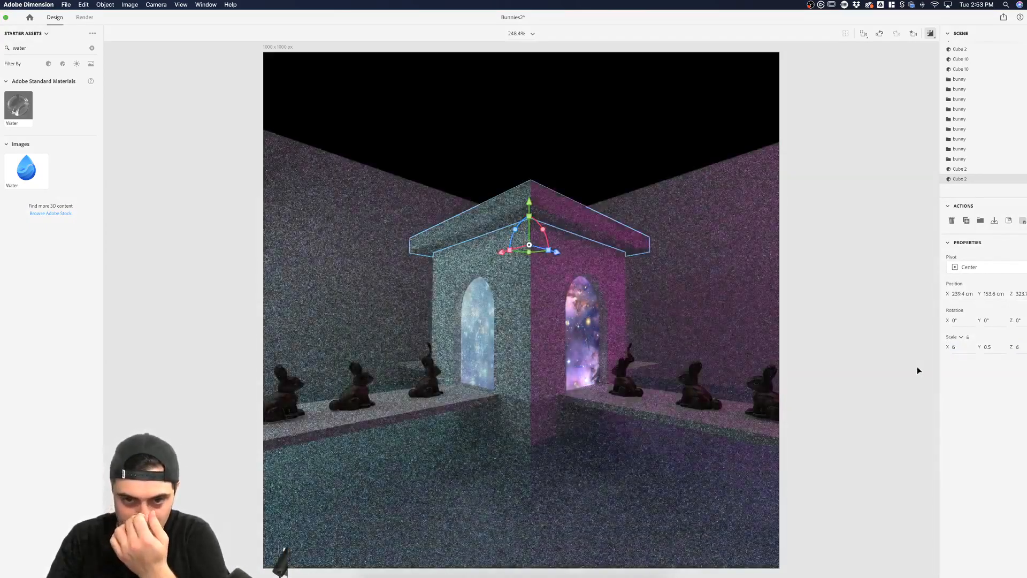
click(826, 189)
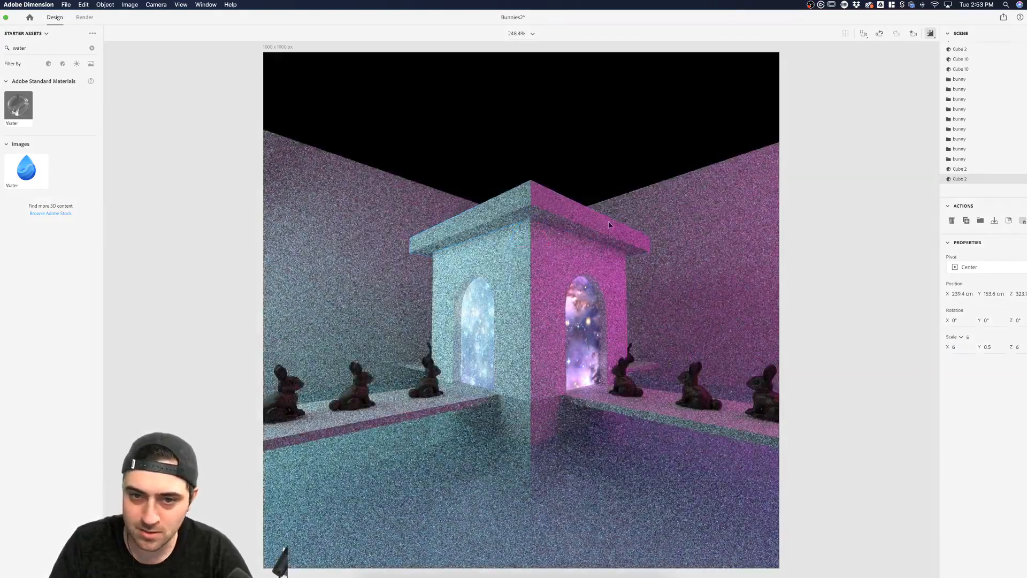
Lower the roof slab to about Y 148.1 cm and thicken it to a Y scale of 0.7 from a Top Center pivot
click(560, 212)
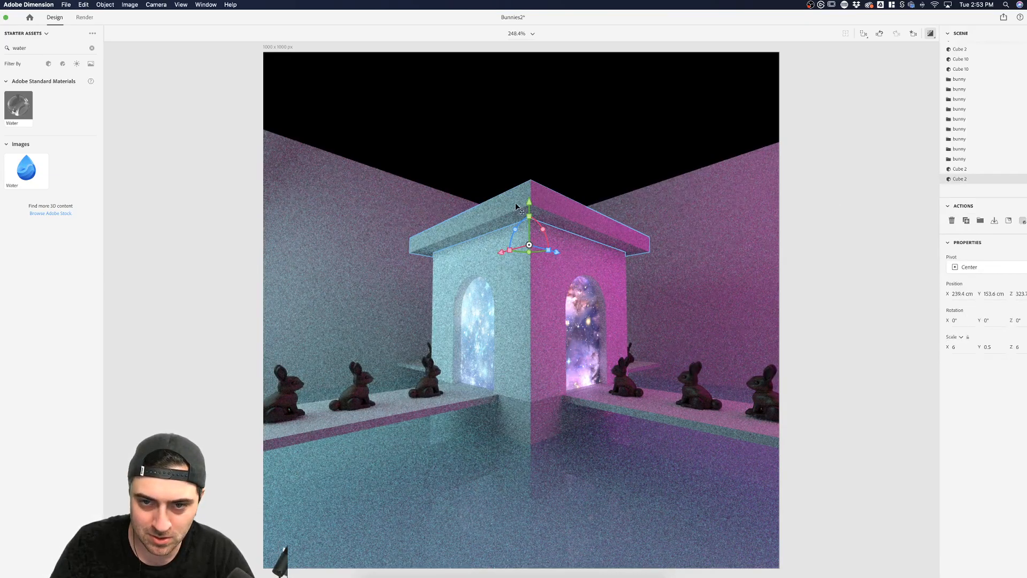
drag(528, 201, 533, 216)
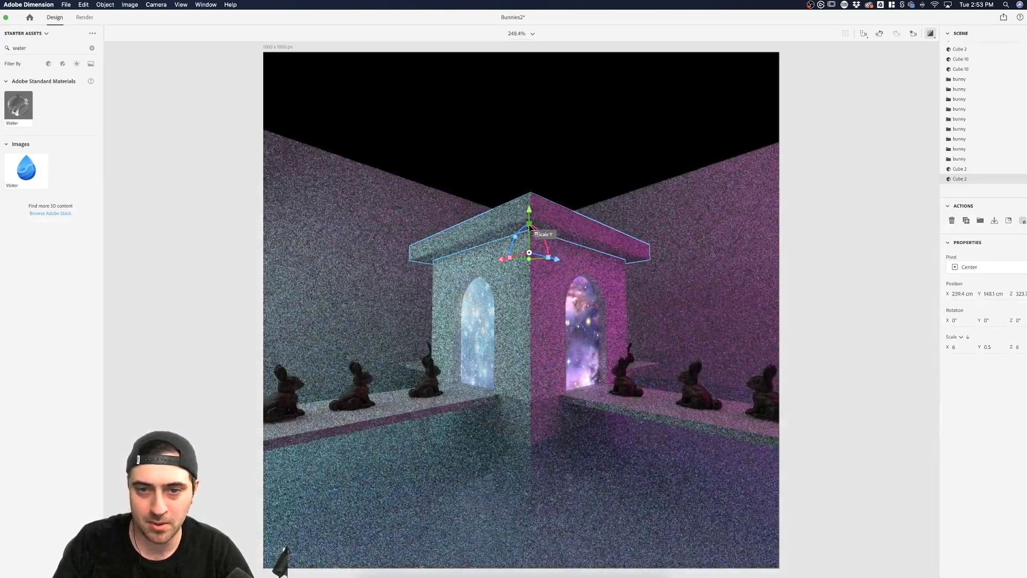
click(957, 266)
click(969, 280)
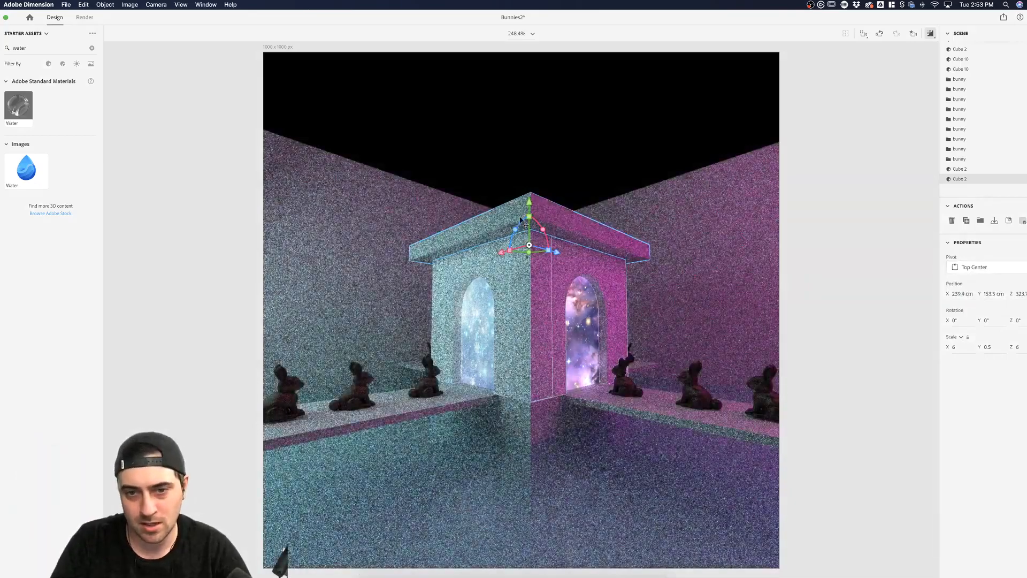
drag(527, 216, 526, 208)
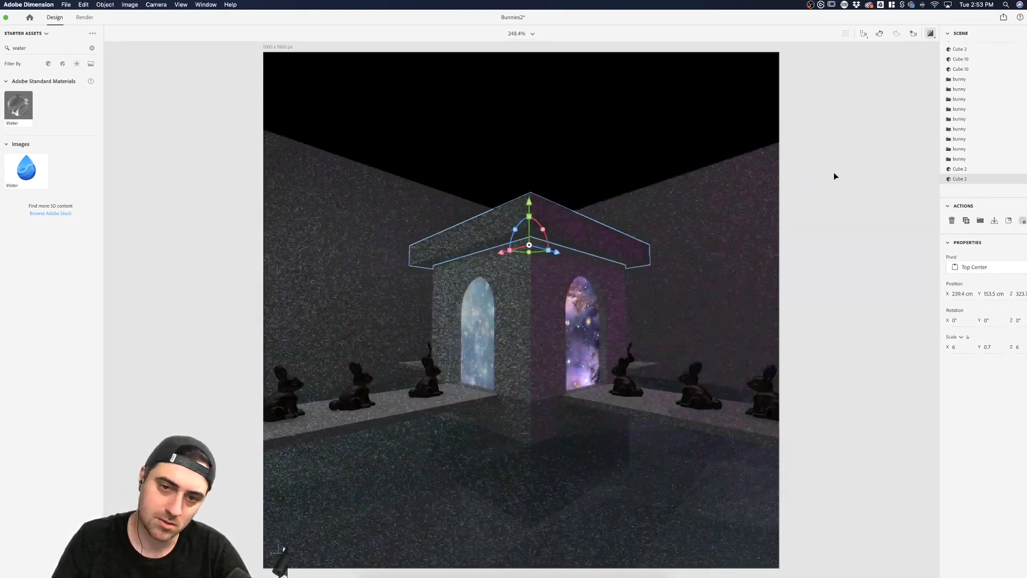
click(885, 188)
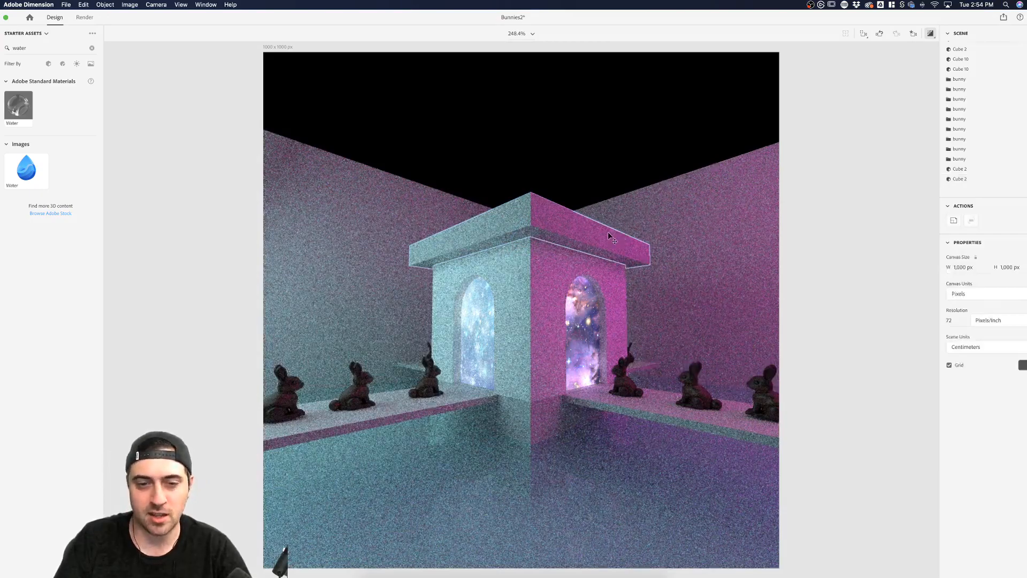
Duplicate the roof slab and scale the copy to X 7, Y 0.5 and Z 7
click(590, 235)
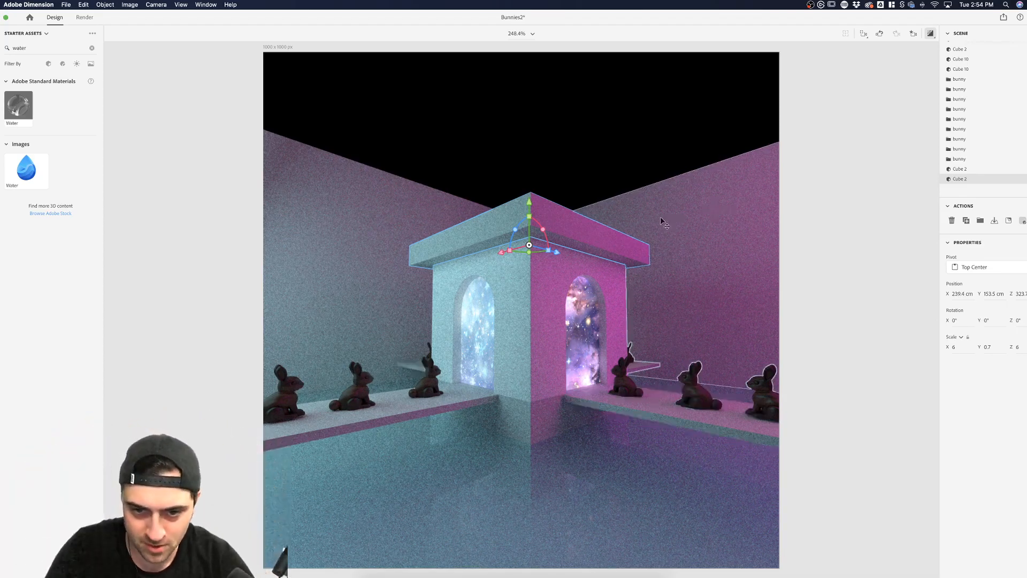
click(838, 265)
click(555, 229)
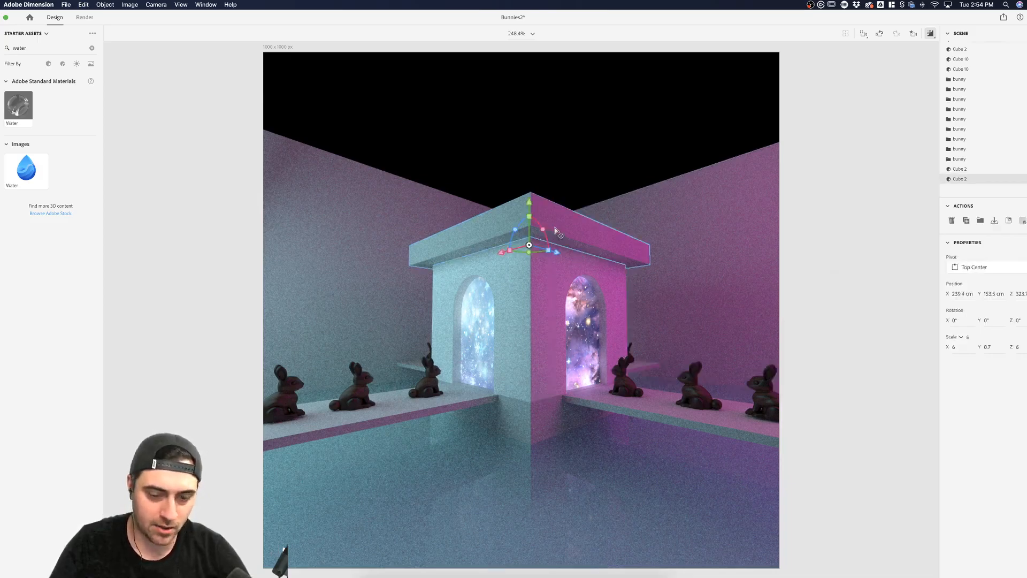
key(super+d)
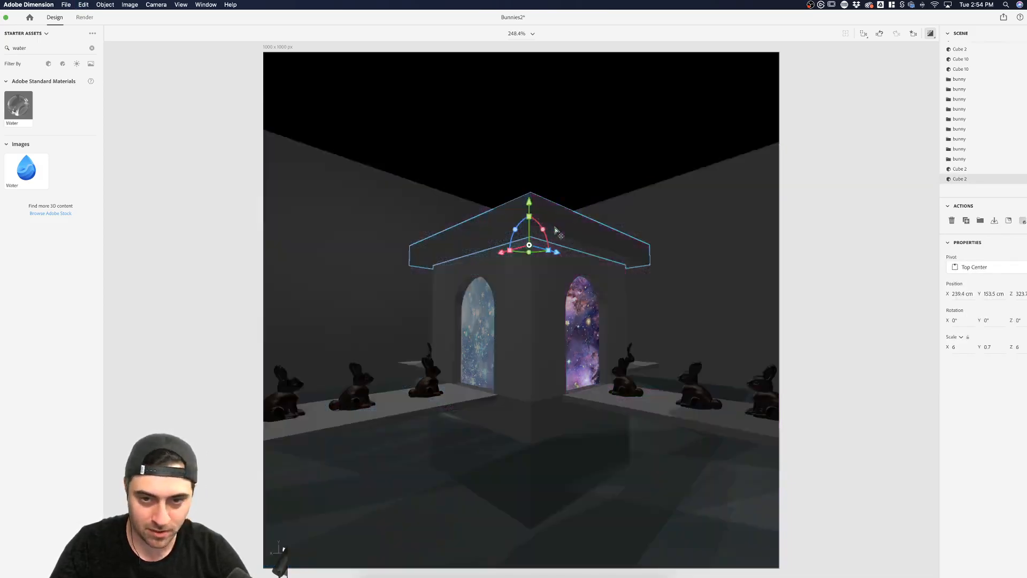
click(958, 347)
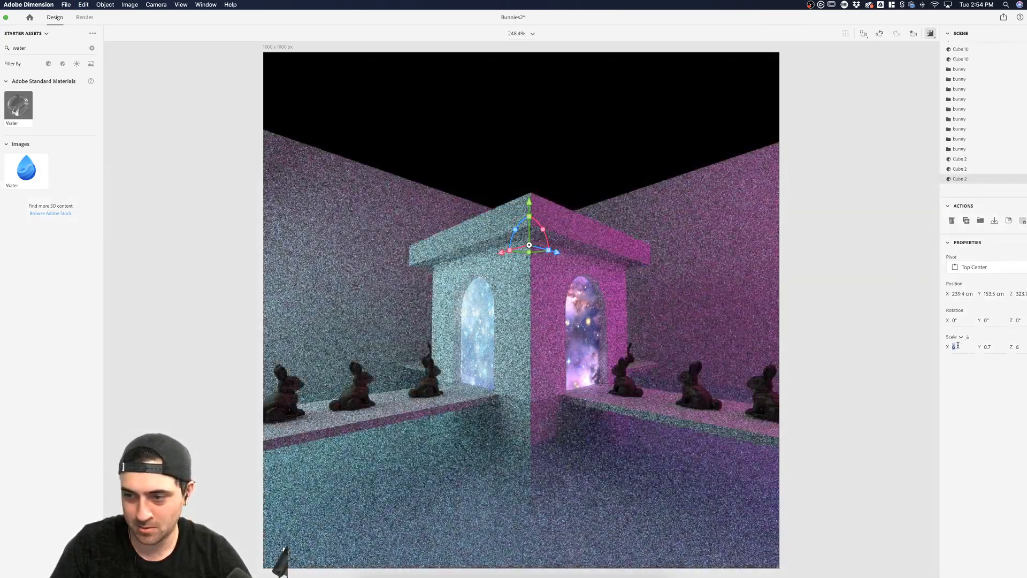
text(7)
click(1019, 346)
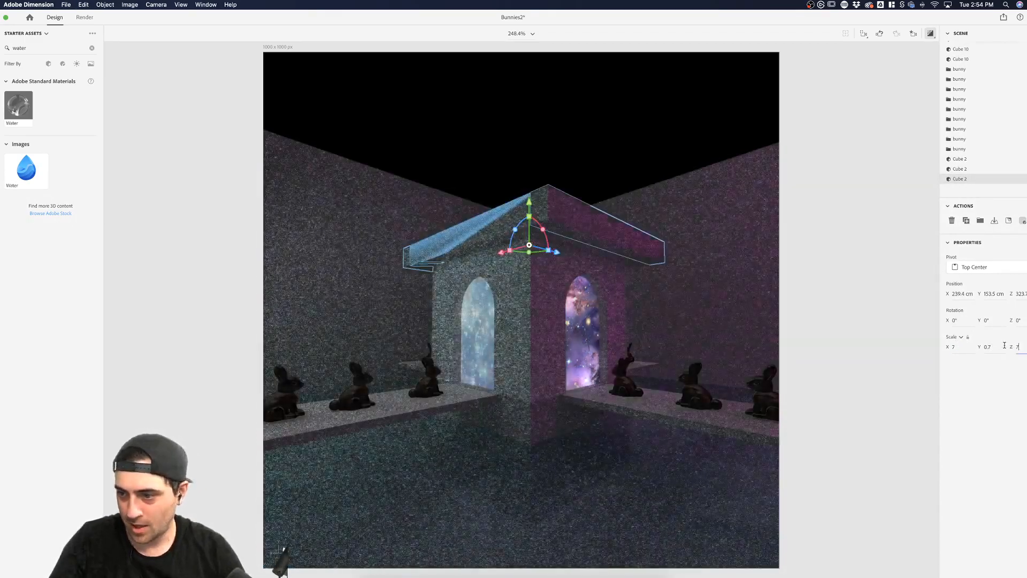
click(987, 347)
text(0.3)
key(Return)
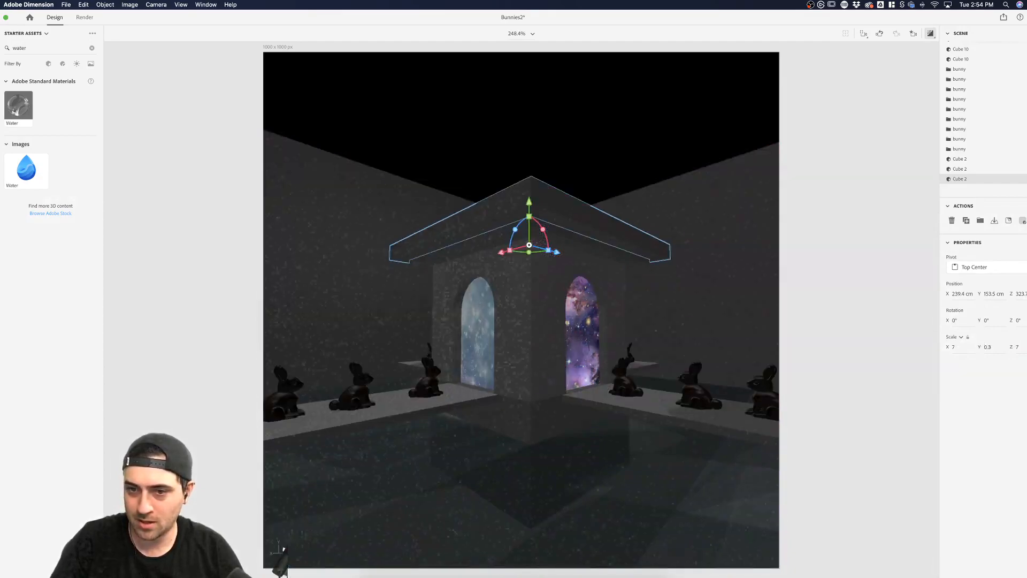
Using a Center pivot, thin the duplicated slab to a Y scale of 0.2 and lower it to about Y 147.1 cm
click(986, 267)
click(986, 416)
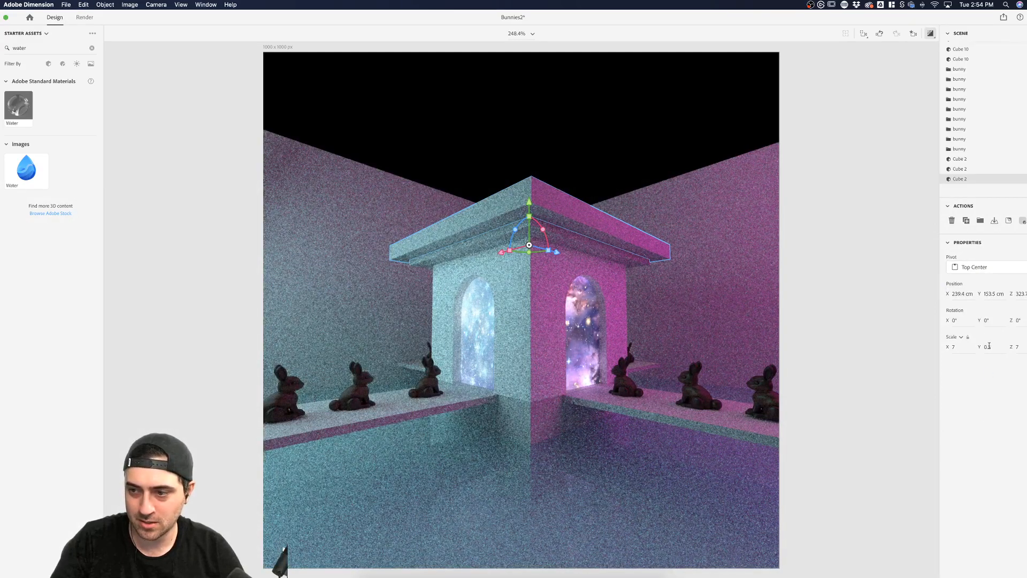
click(981, 271)
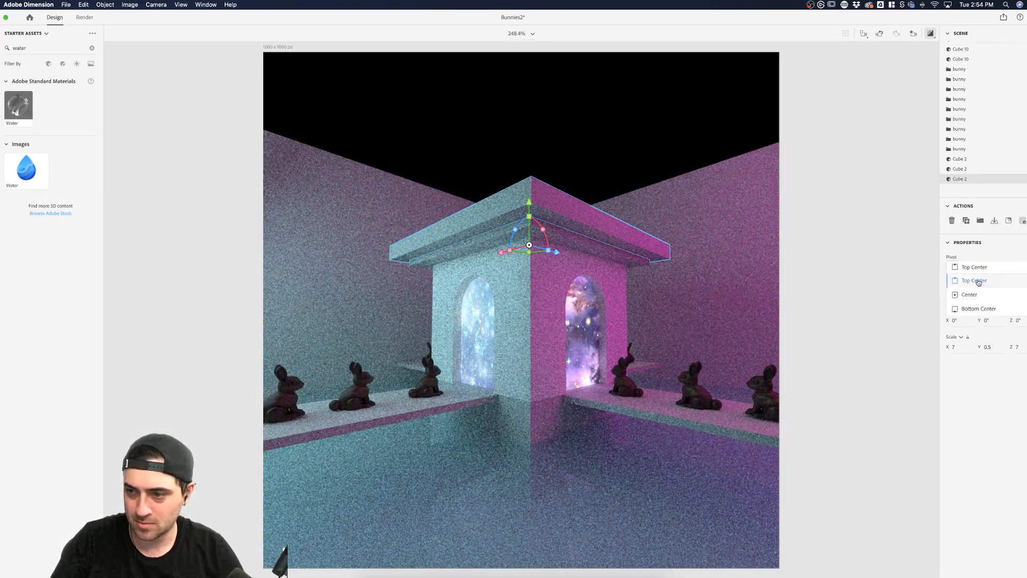
click(970, 294)
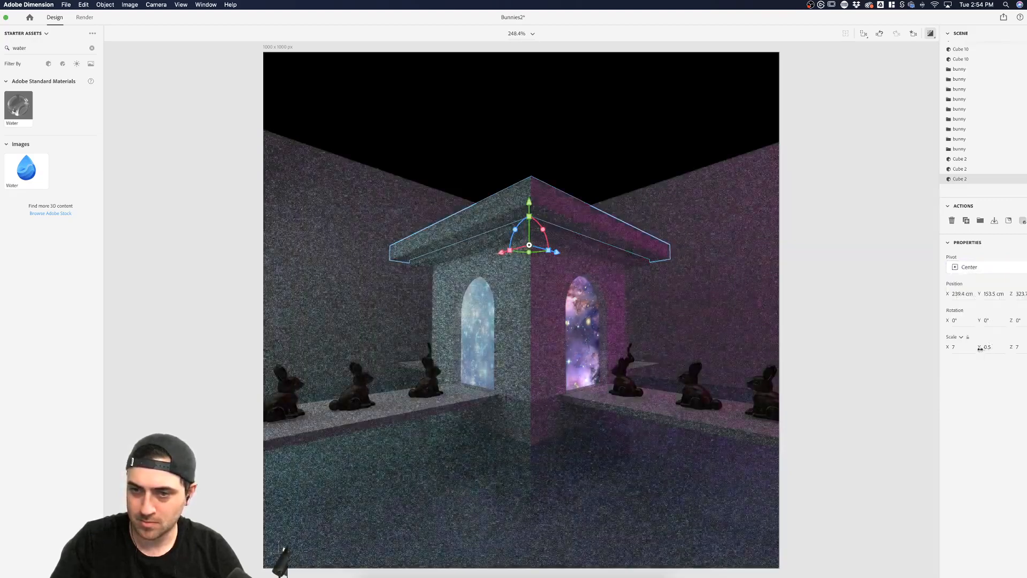
mouse_move(985, 348)
mouse_down()
mouse_move(975, 348)
mouse_move(985, 348)
mouse_up()
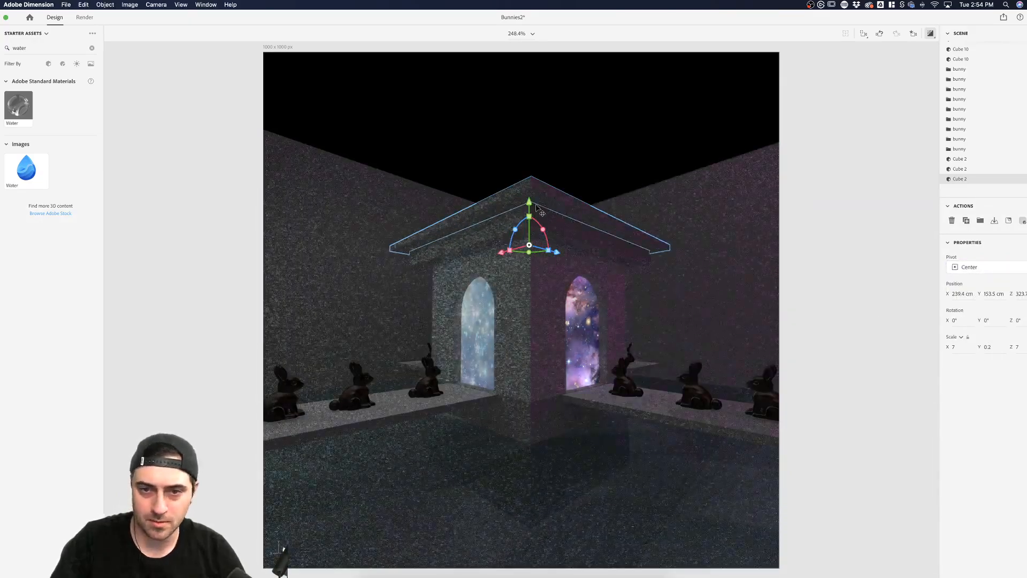
drag(528, 203, 534, 214)
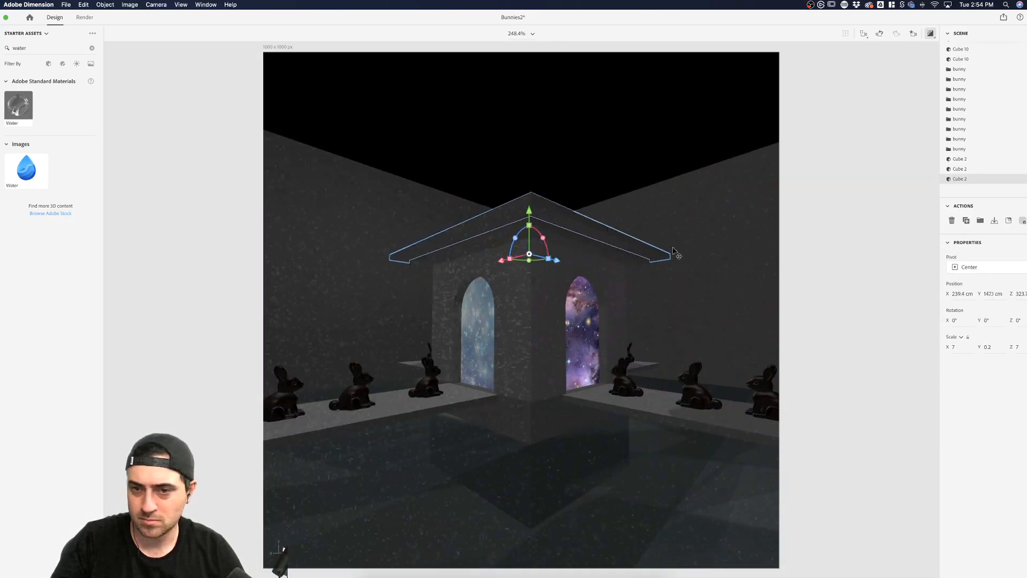
Reduce the thin trim slab's X and Z scale to 6.5 and deselect it
click(956, 347)
text(6.5)
key(Return)
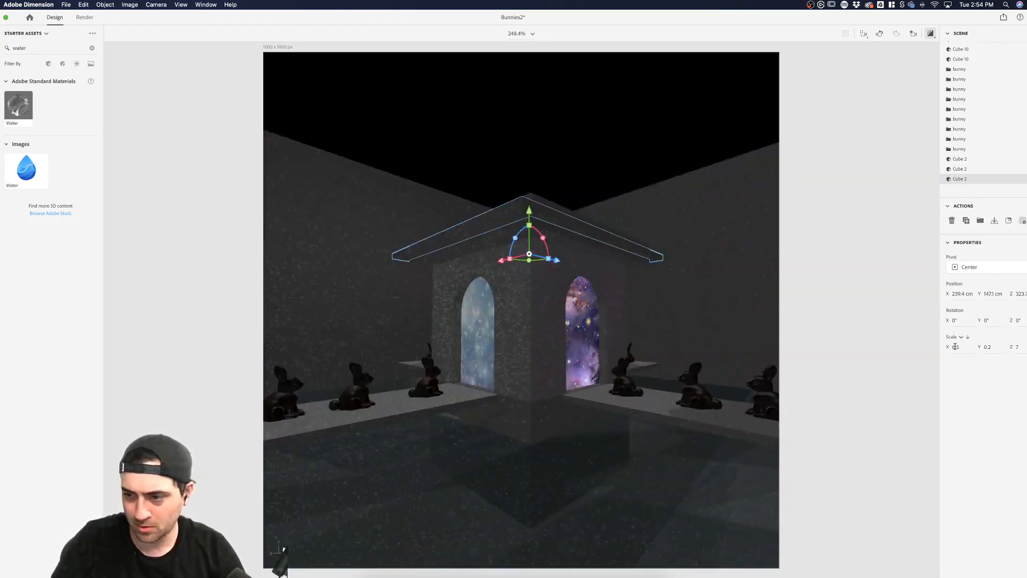
click(1022, 346)
text(6.5)
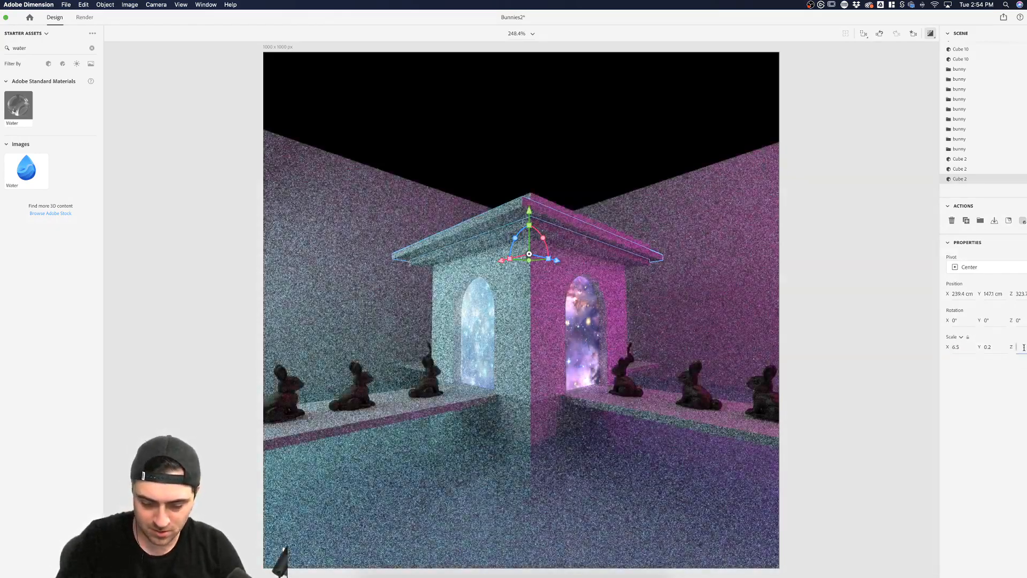
key(Return)
click(896, 336)
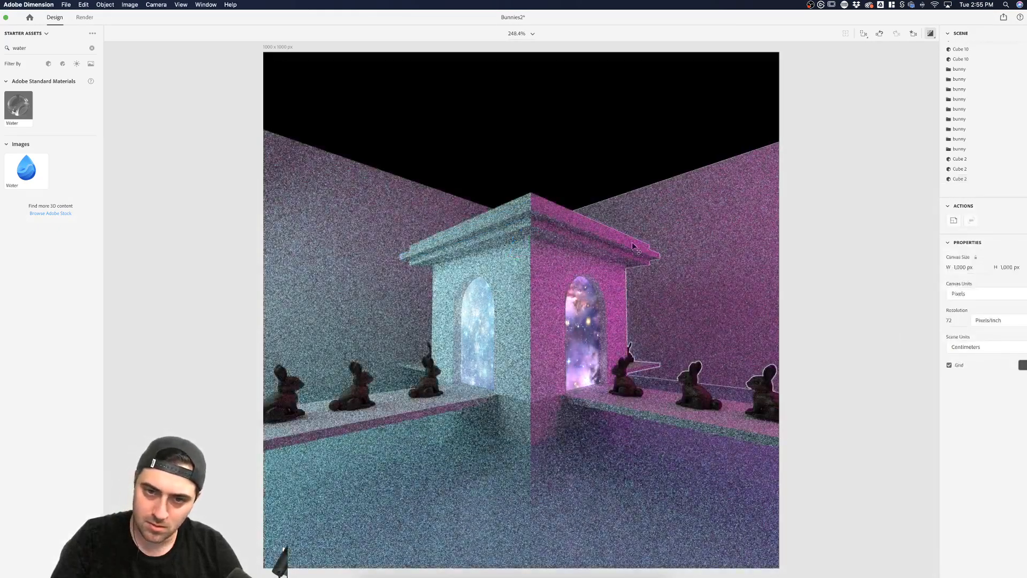
Thicken the trim slab to a Y scale of 0.3 and raise it to about Y 148.2 cm
click(535, 216)
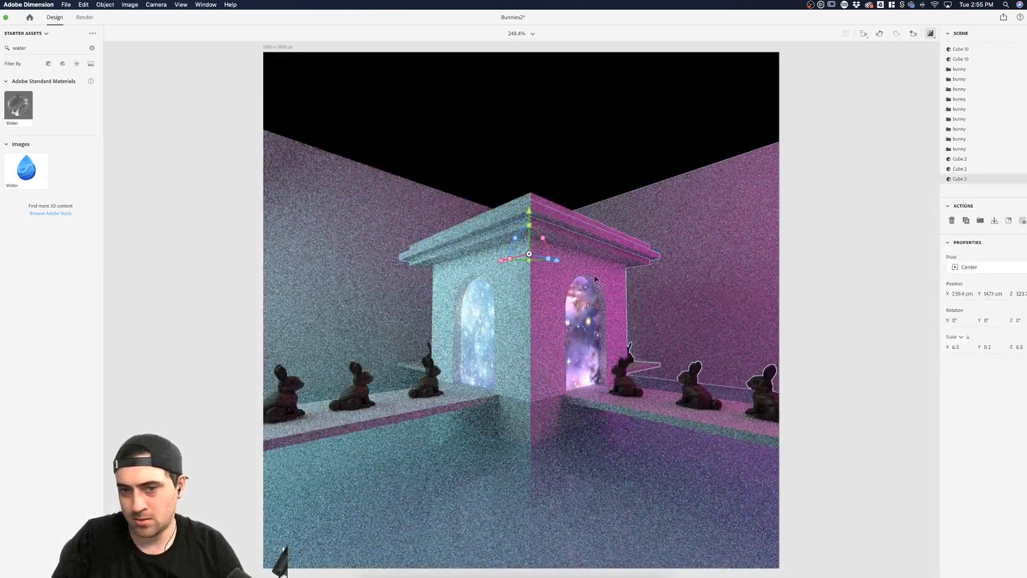
drag(528, 224, 530, 217)
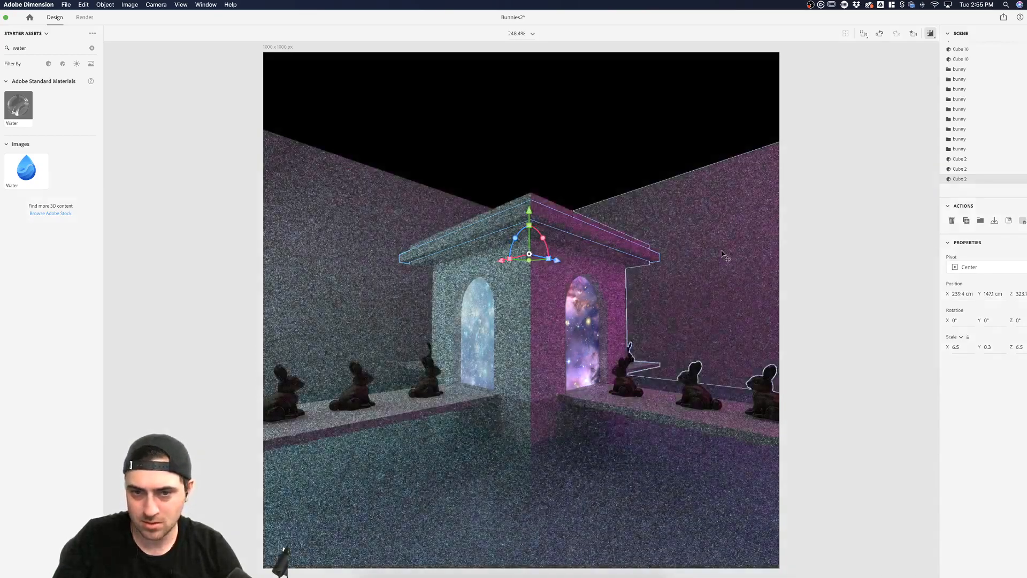
drag(536, 220, 537, 219)
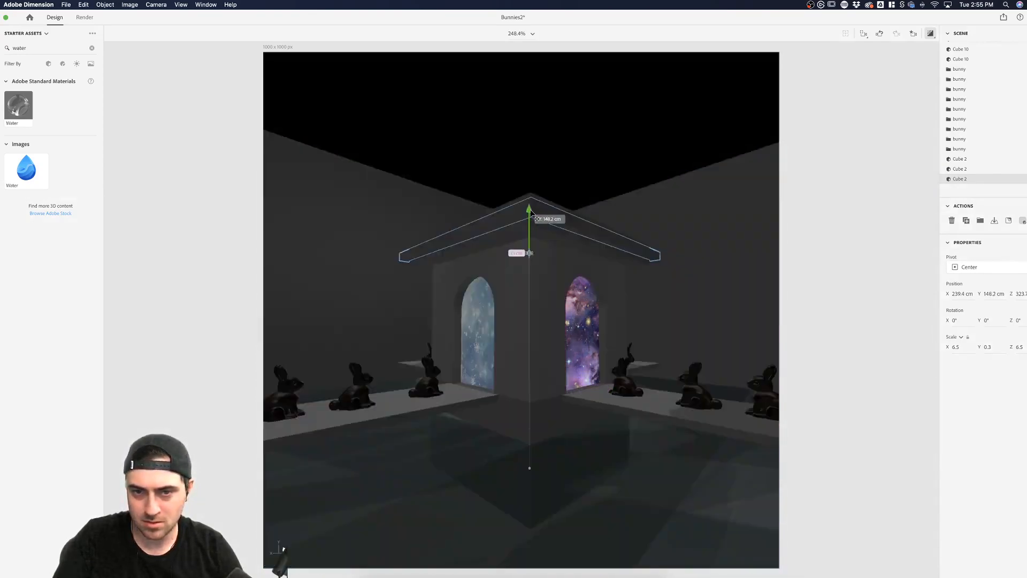
click(899, 227)
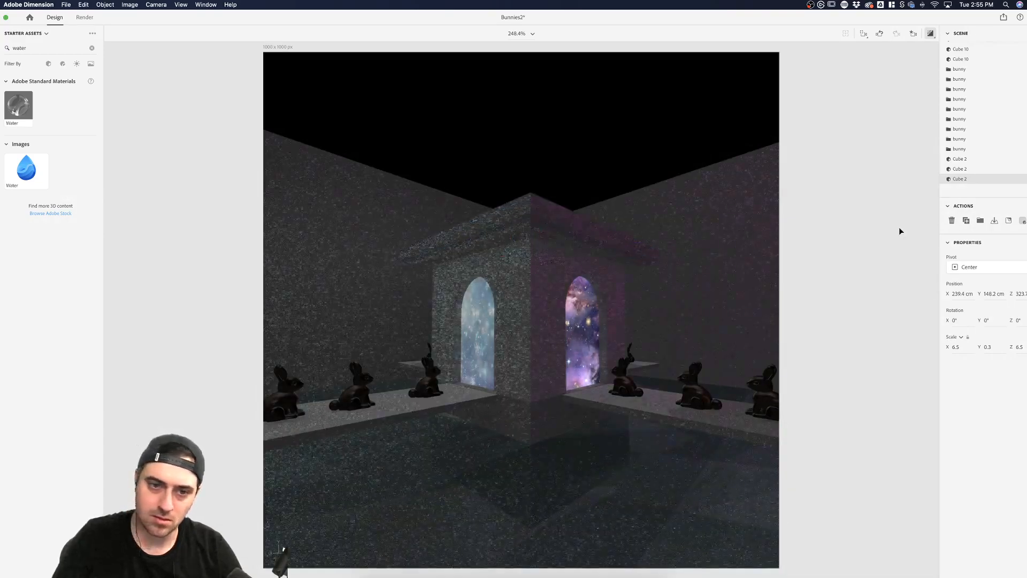
Set the trim slab's X and Z scale to 6.2 so it projects only slightly beyond the roof slab
click(609, 234)
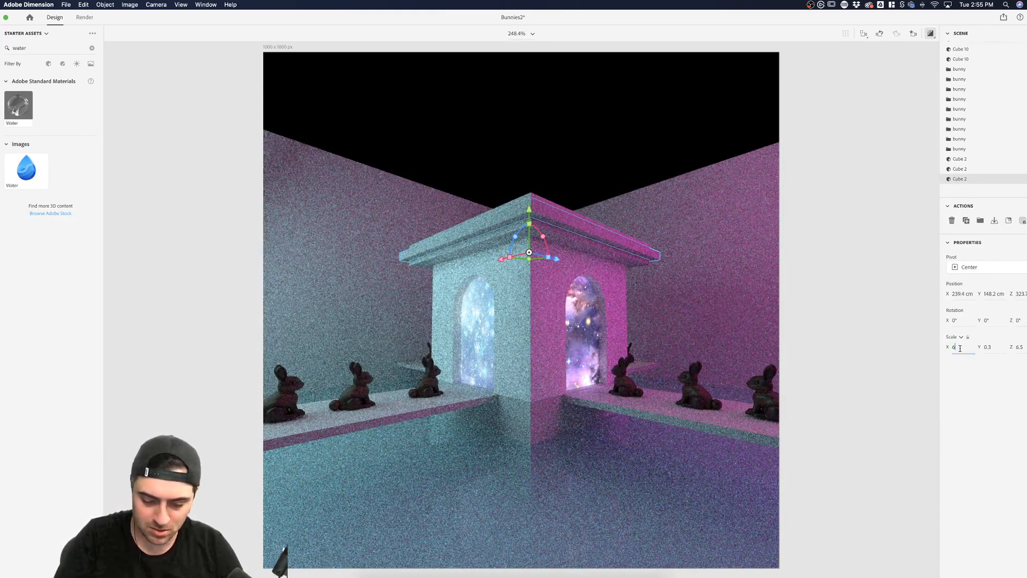
click(1020, 347)
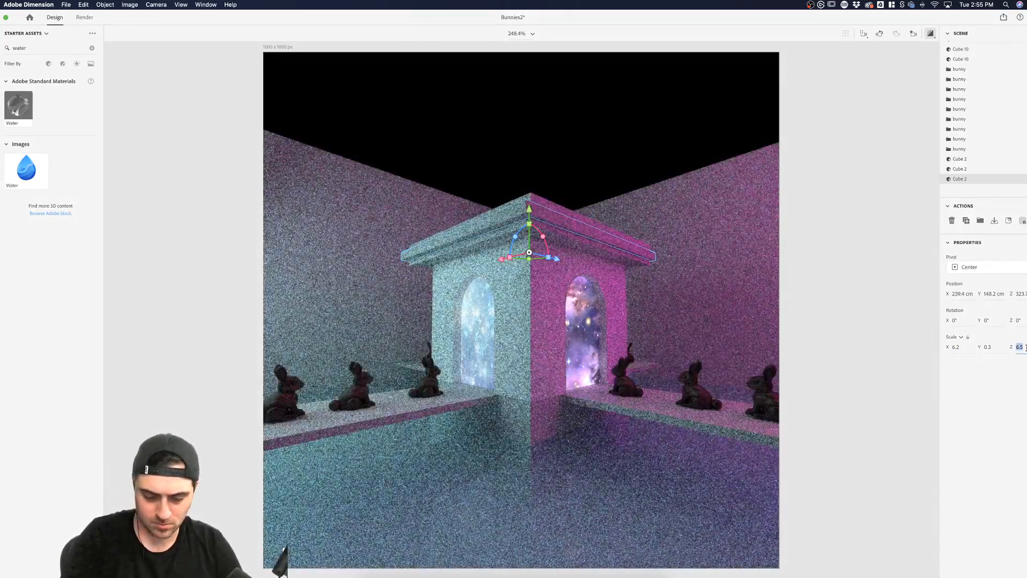
text(6.2)
key(Return)
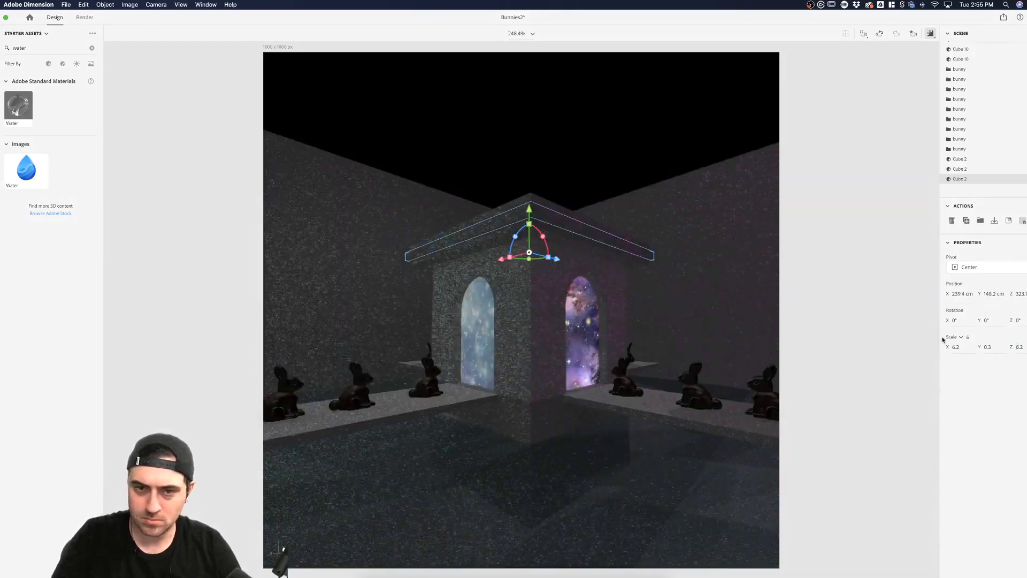
click(902, 327)
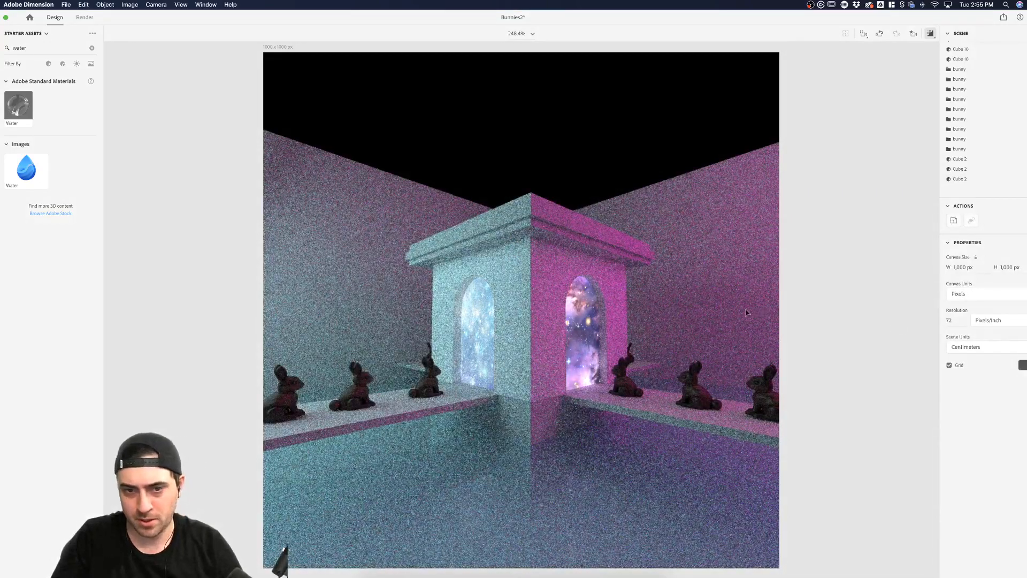
Lower the thin trim slab to about Y 145.4 cm and select the thicker roof slab
click(457, 252)
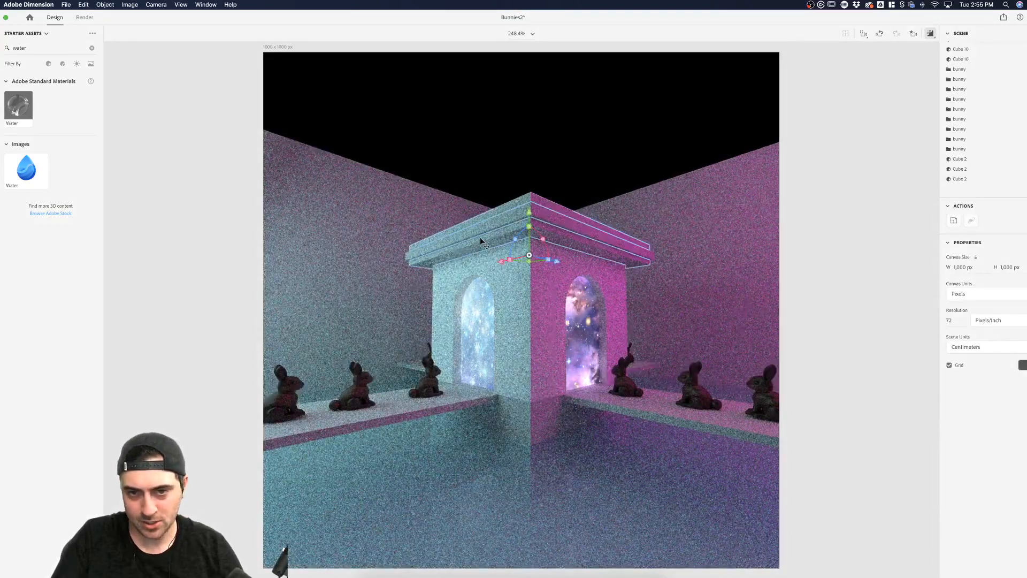
click(539, 212)
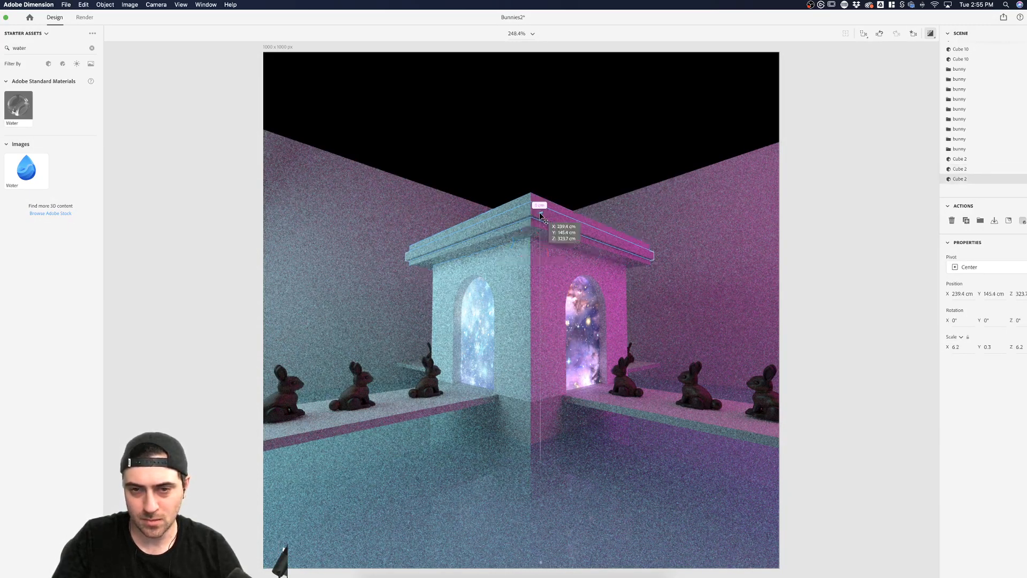
click(830, 230)
click(559, 210)
shift+click(563, 231)
click(547, 211)
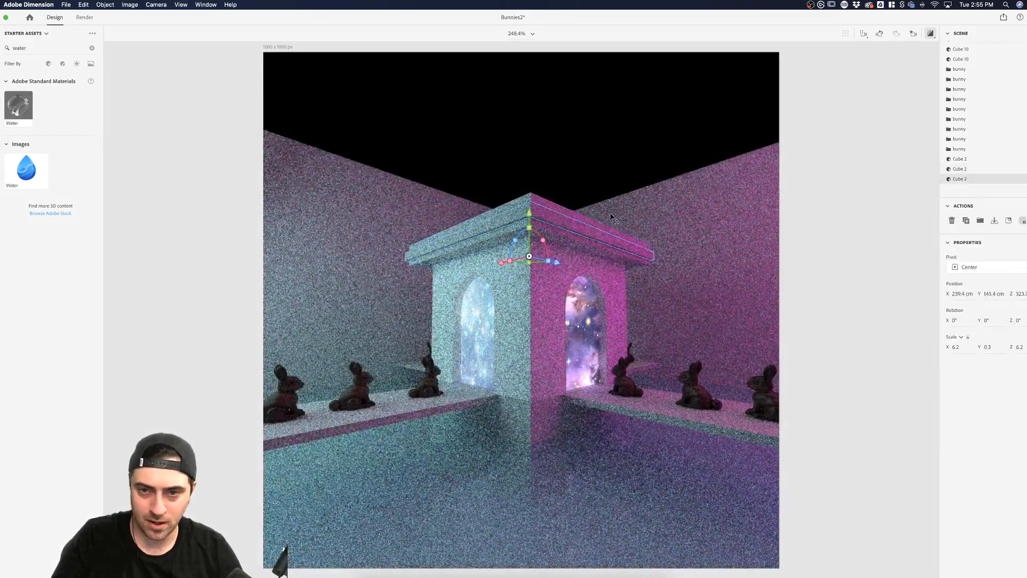
click(543, 208)
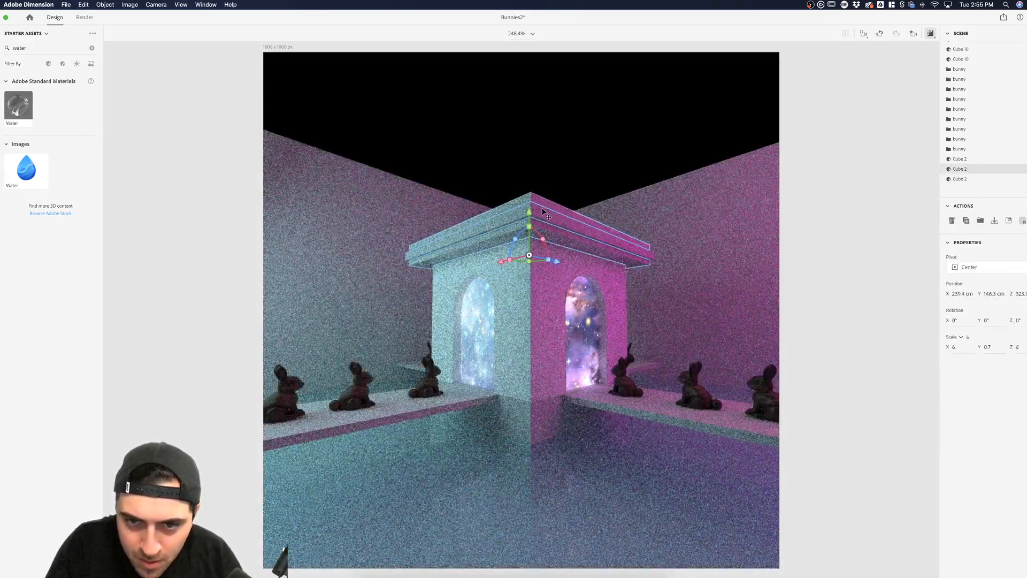
Try to shrink the thin trim slab by dragging the scale handle on its gizmo
click(551, 208)
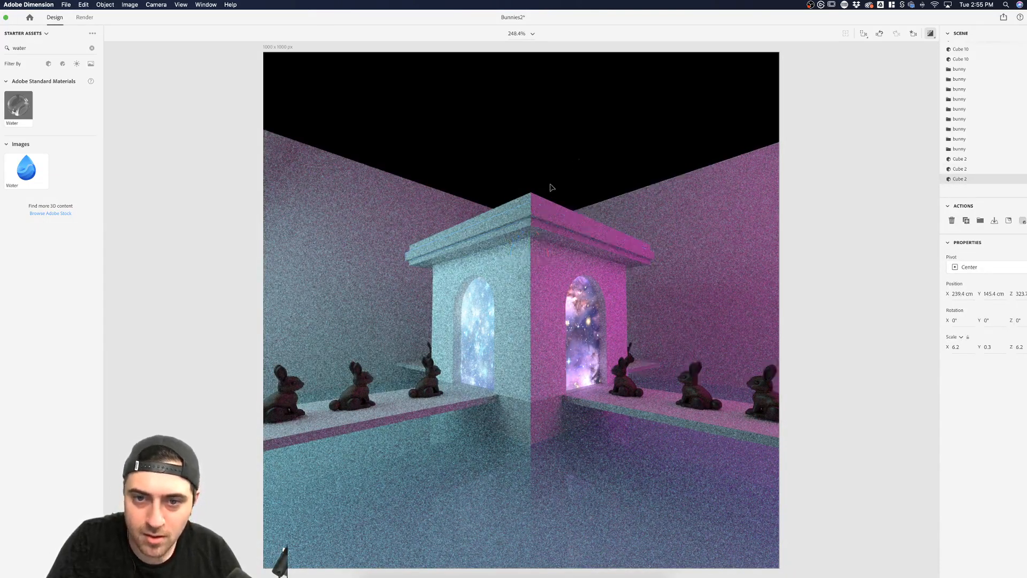
click(542, 198)
click(539, 200)
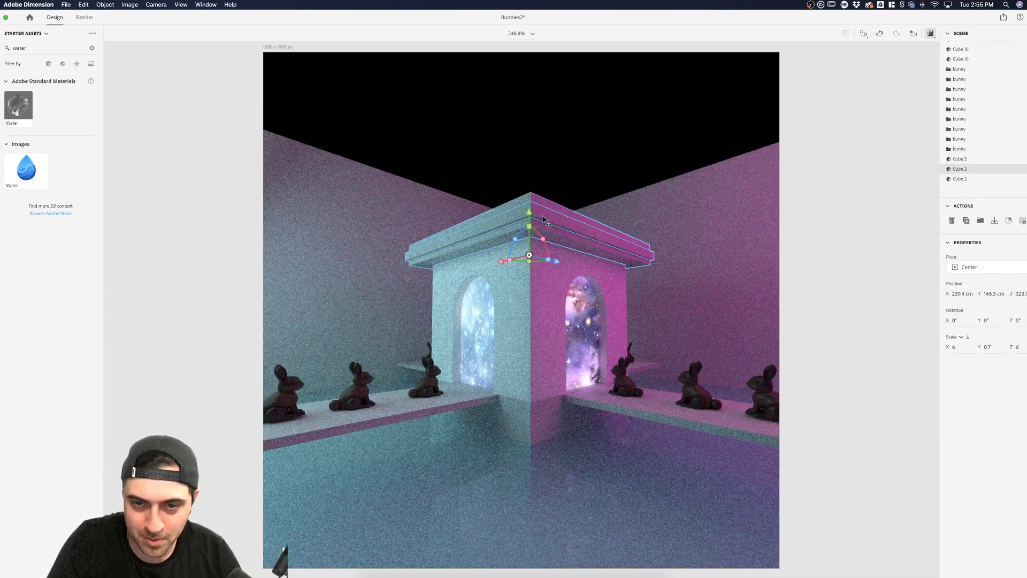
click(544, 219)
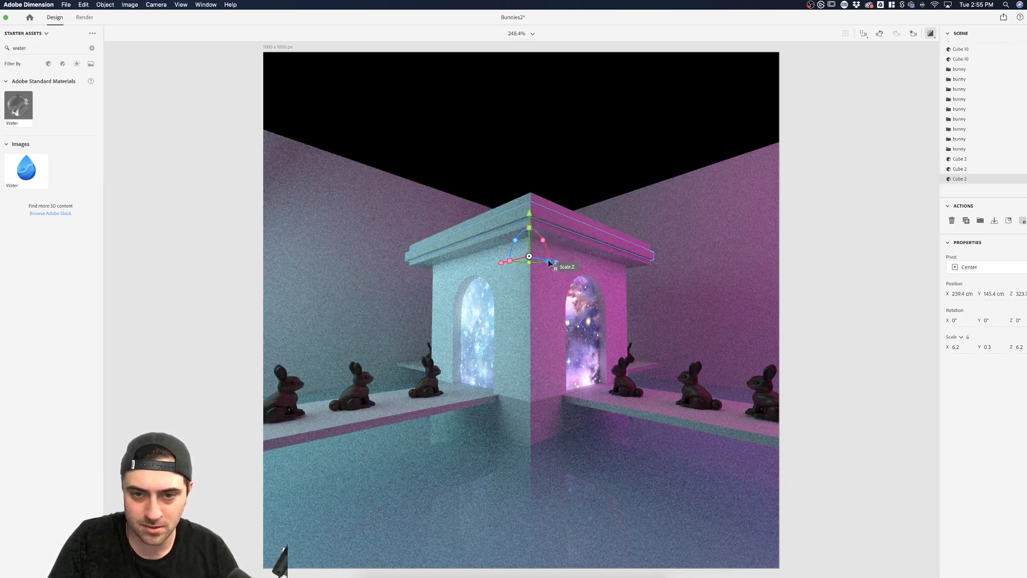
mouse_move(548, 263)
mouse_down()
mouse_move(506, 258)
mouse_move(528, 258)
mouse_up()
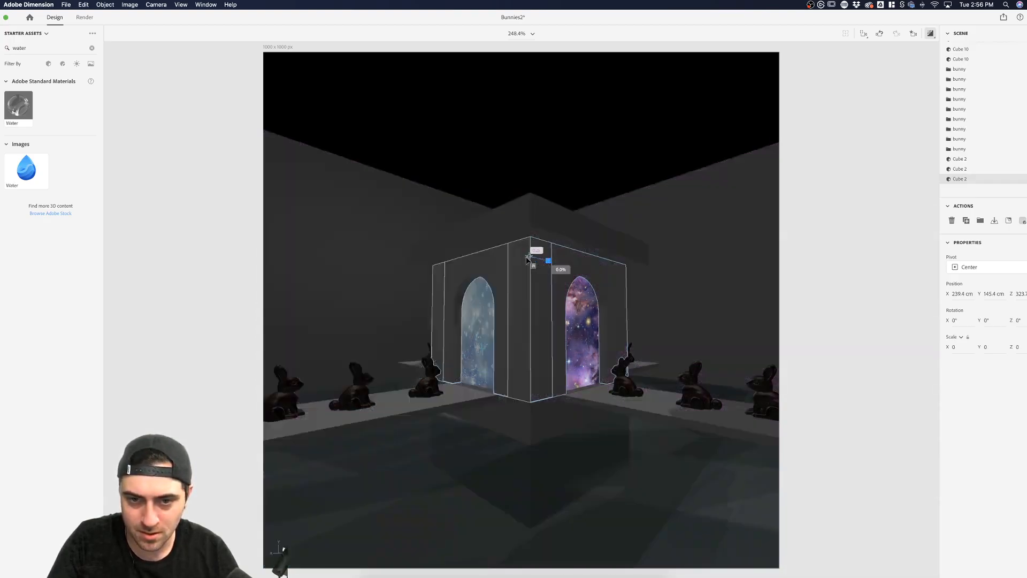
click(580, 138)
click(533, 205)
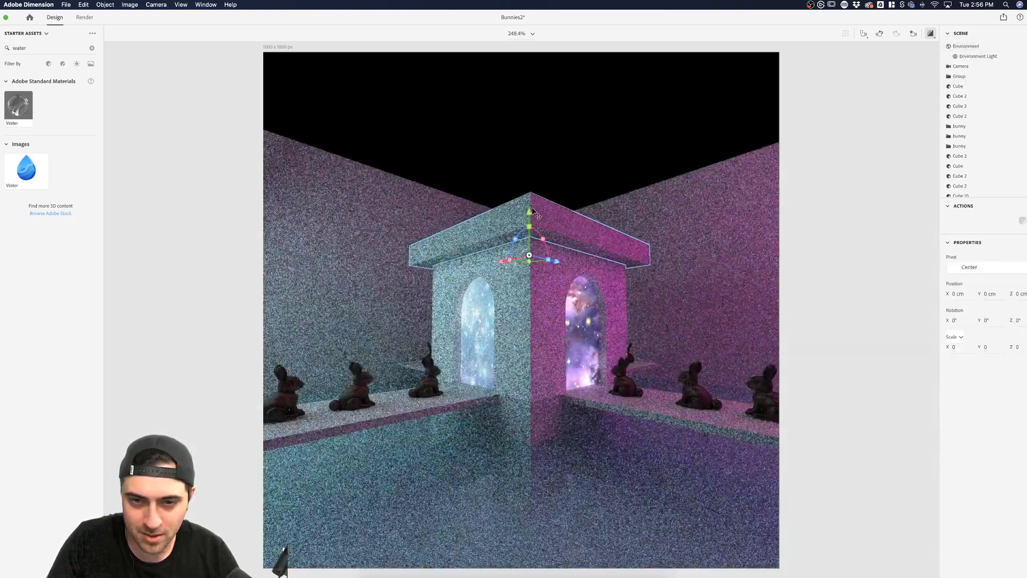
click(534, 201)
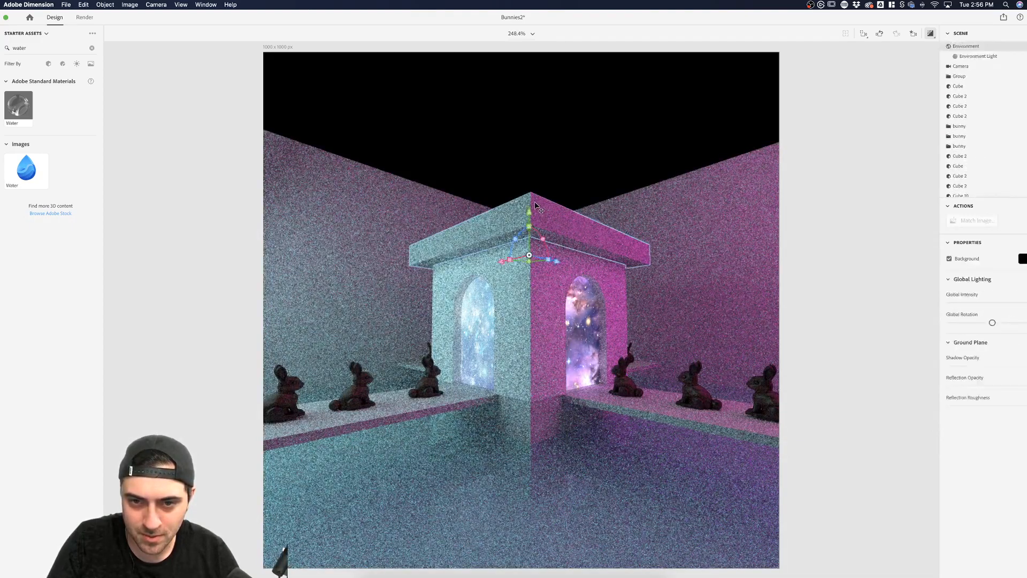
Undo the selection changes and the scaling of the thin trim slab
key(super+z)
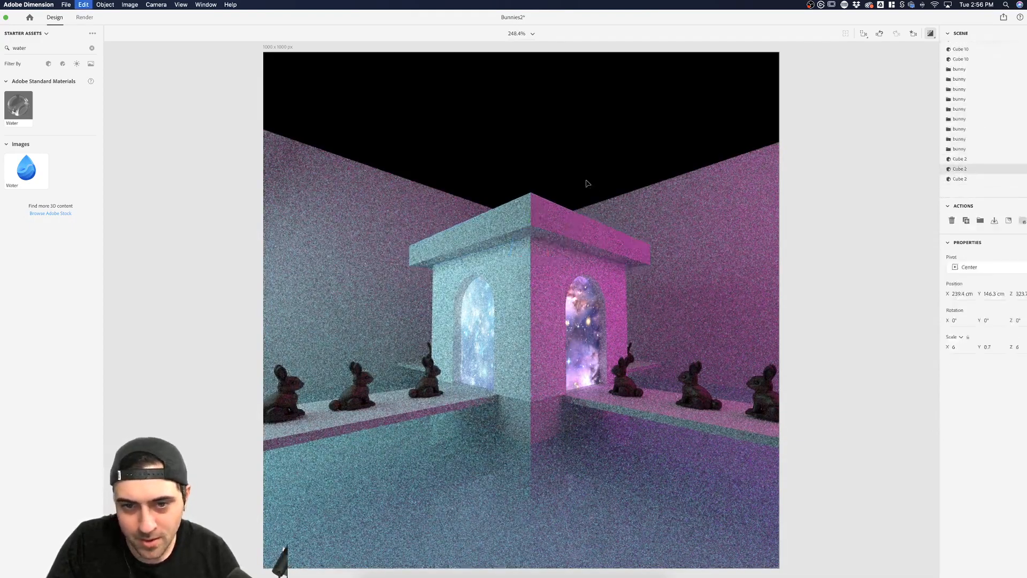
key(super+z)
key(super+z)
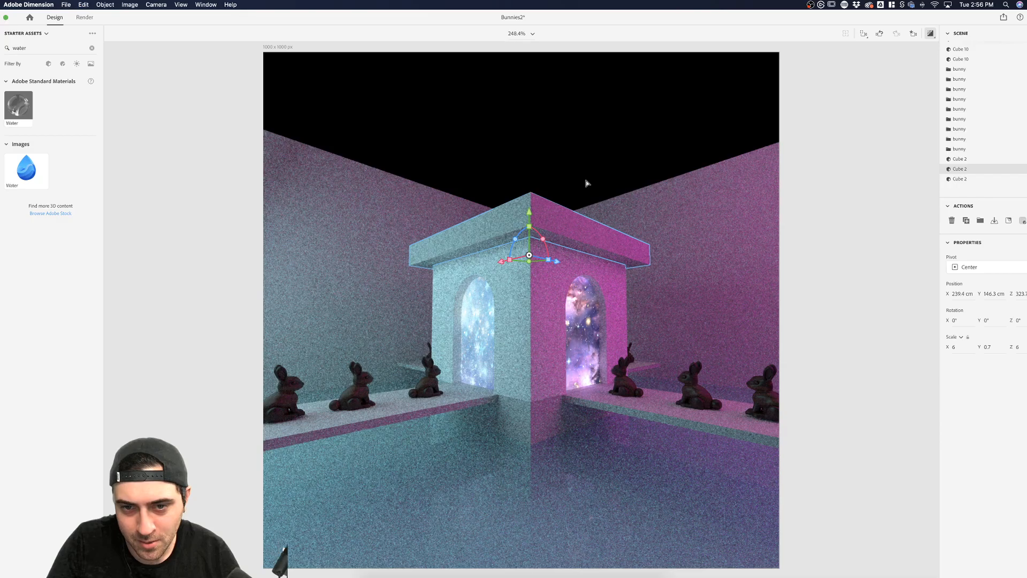
key(super+z)
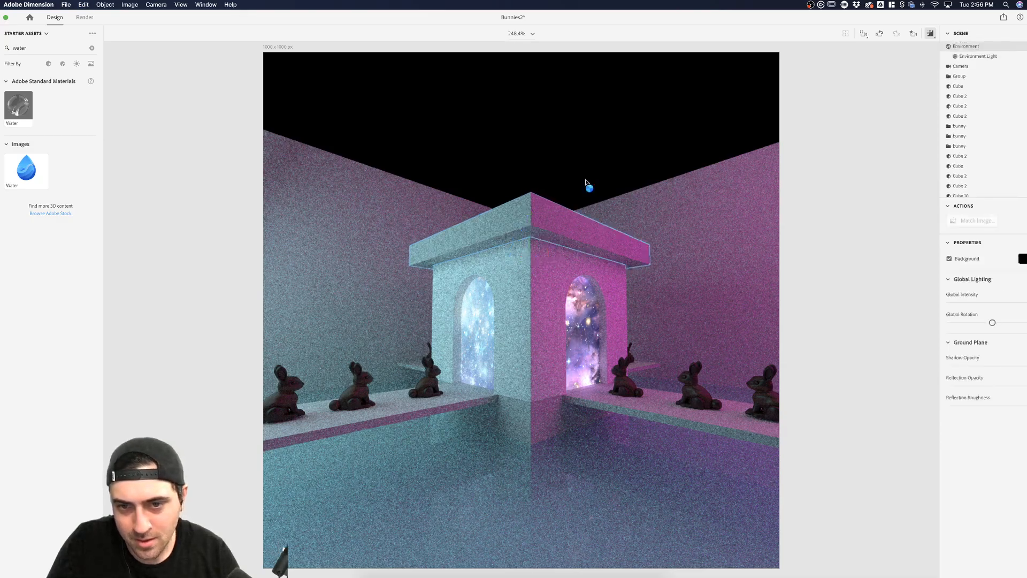
key(super+z)
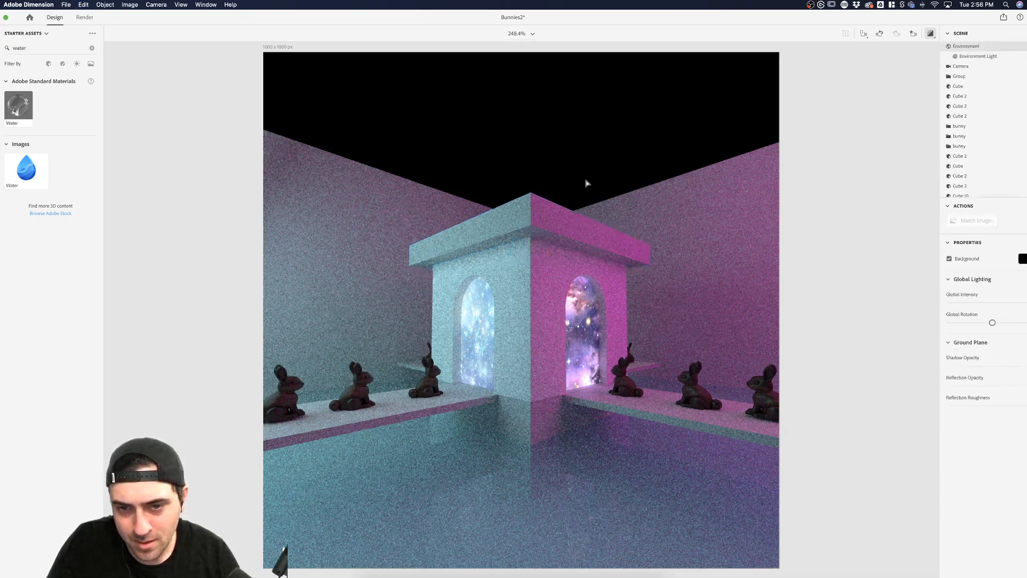
key(super+z)
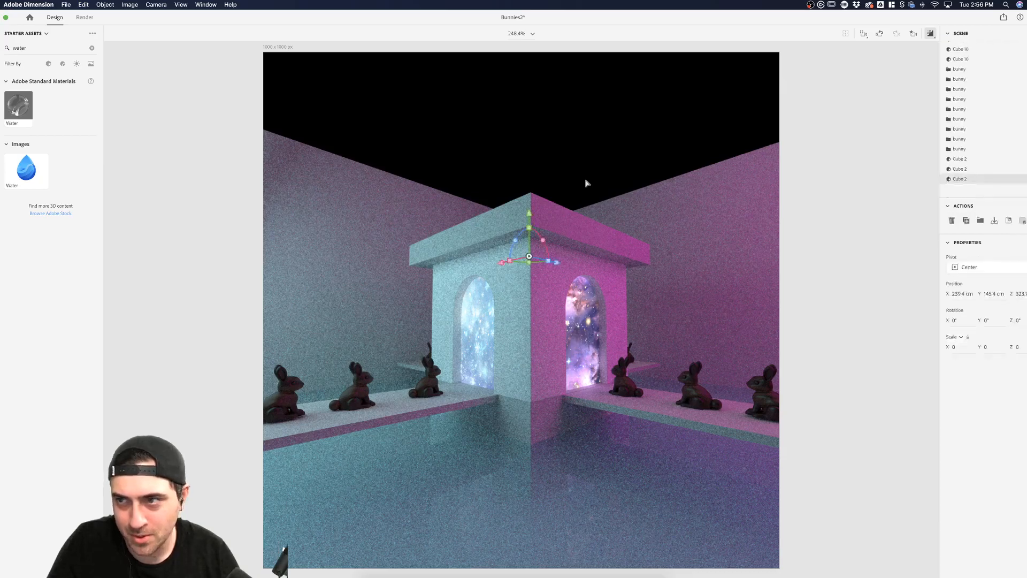
key(super+z)
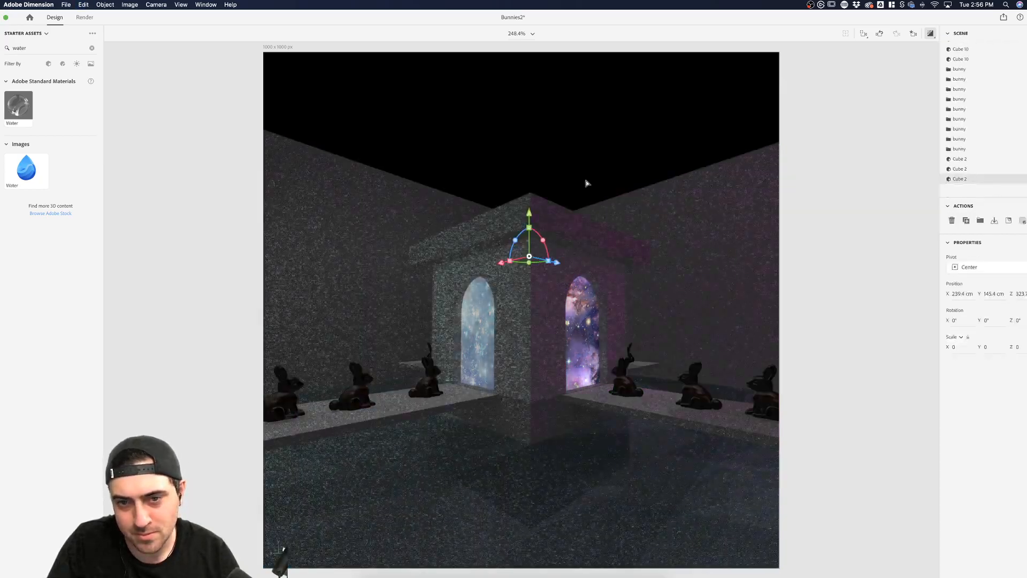
key(super+z)
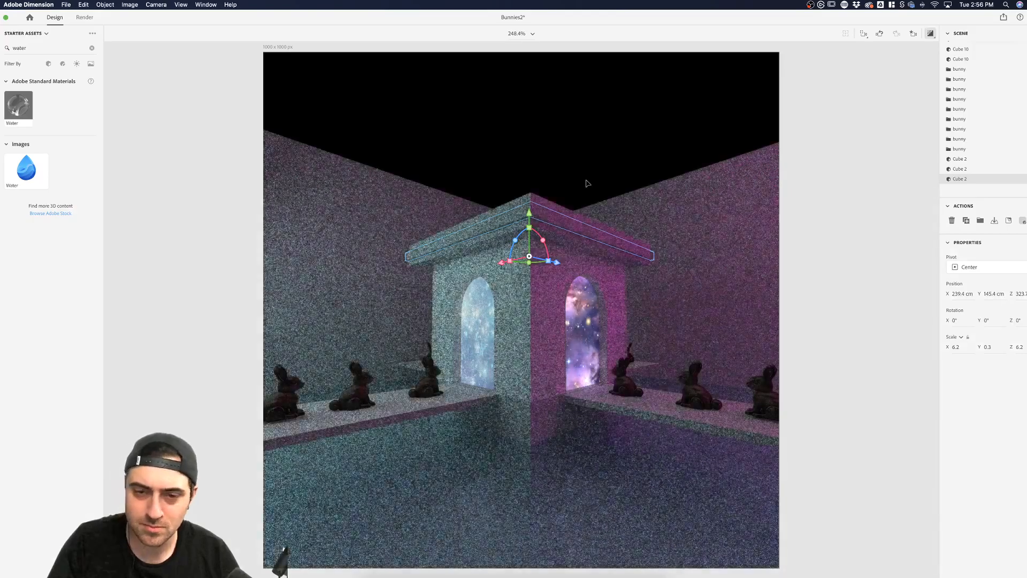
Try to scale the thicker roof slab down uniformly with its gizmo handle and undo the attempts
click(586, 180)
click(534, 210)
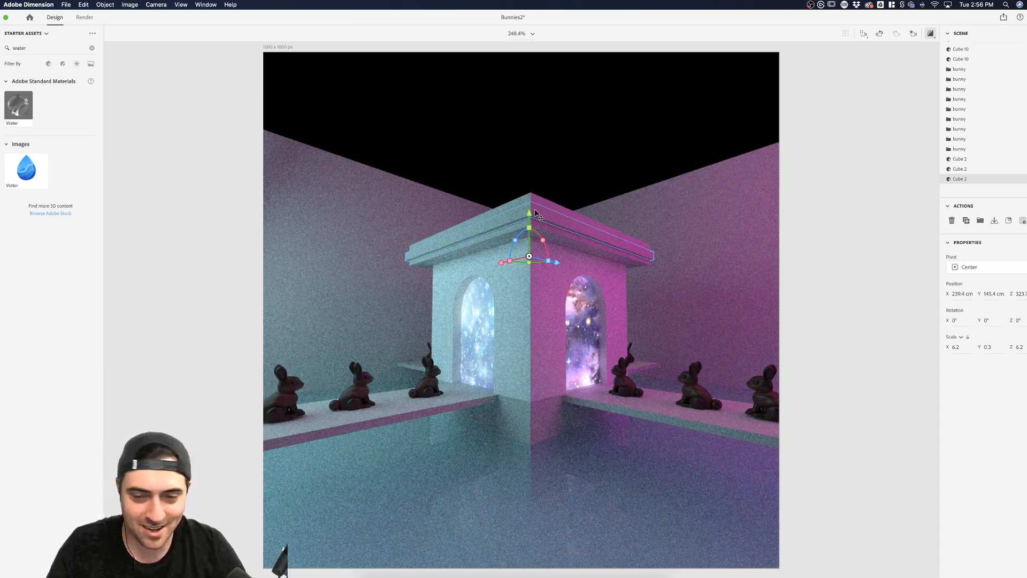
click(534, 209)
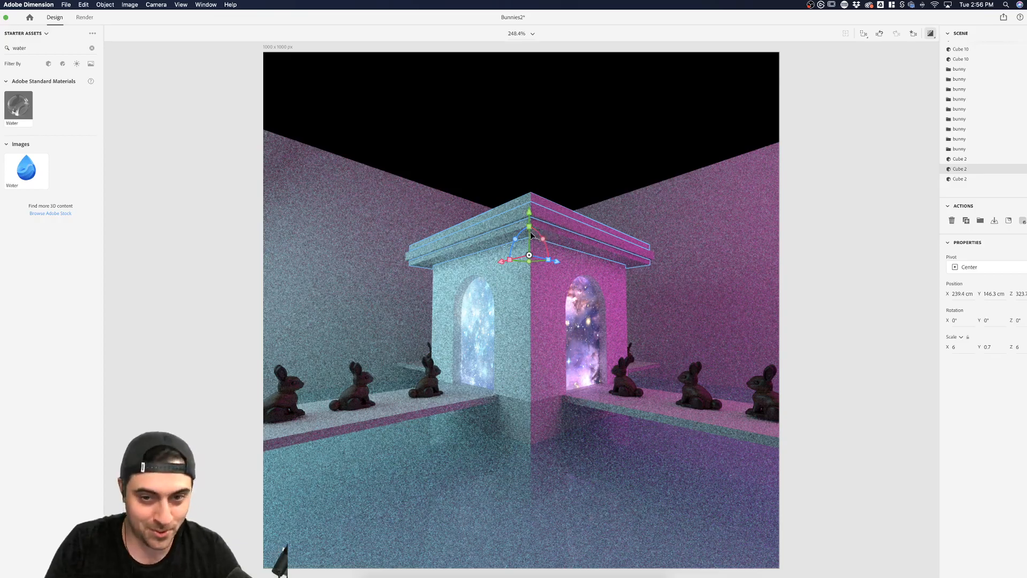
mouse_move(549, 259)
mouse_down()
mouse_move(538, 248)
mouse_move(547, 260)
mouse_up()
key(super+z)
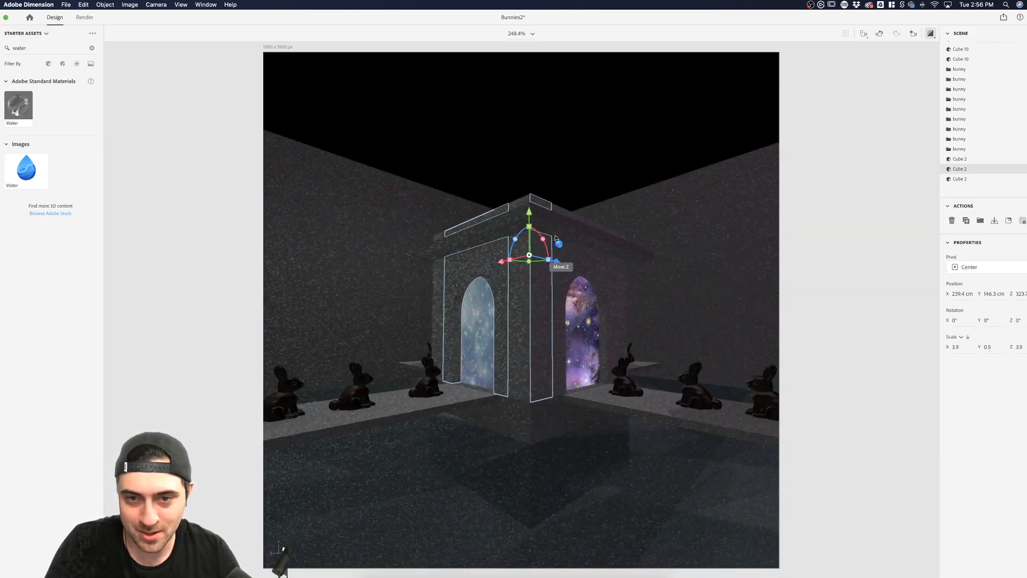
click(530, 192)
click(541, 232)
drag(548, 259, 550, 261)
key(super+z)
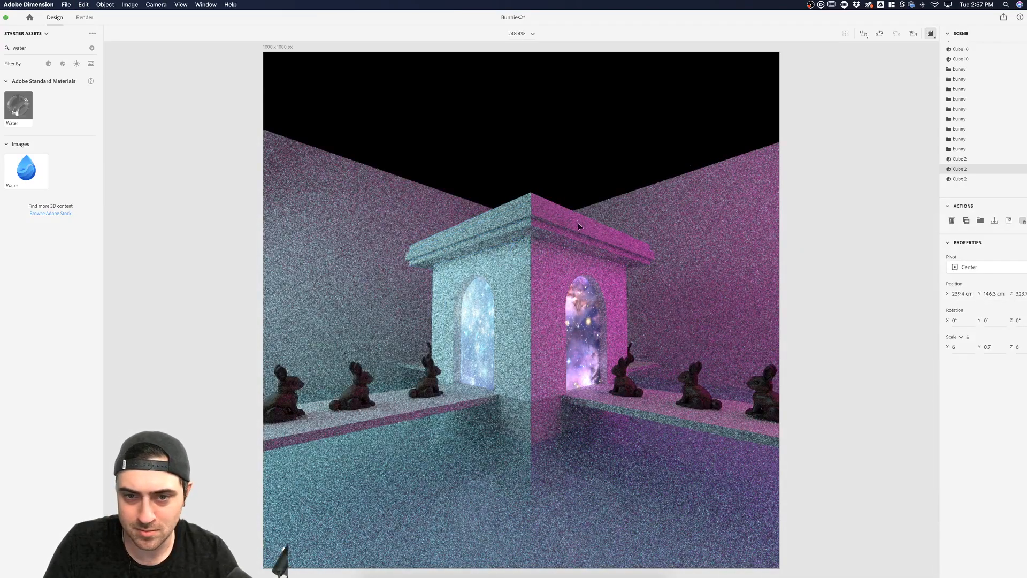
Cut the thin trim slab from the scene and set the thicker roof slab's X and Z scale to 5.5
click(578, 225)
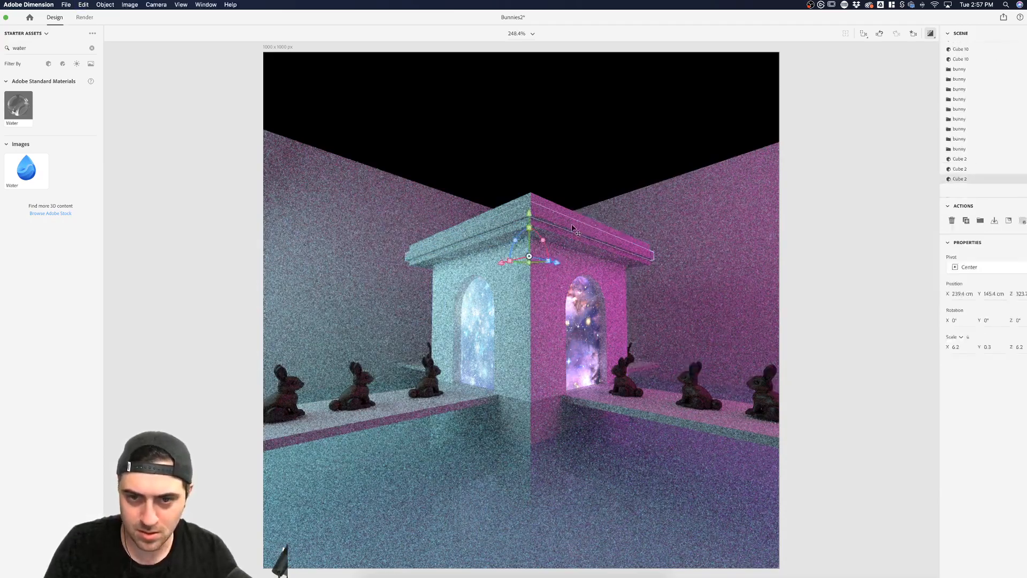
click(566, 229)
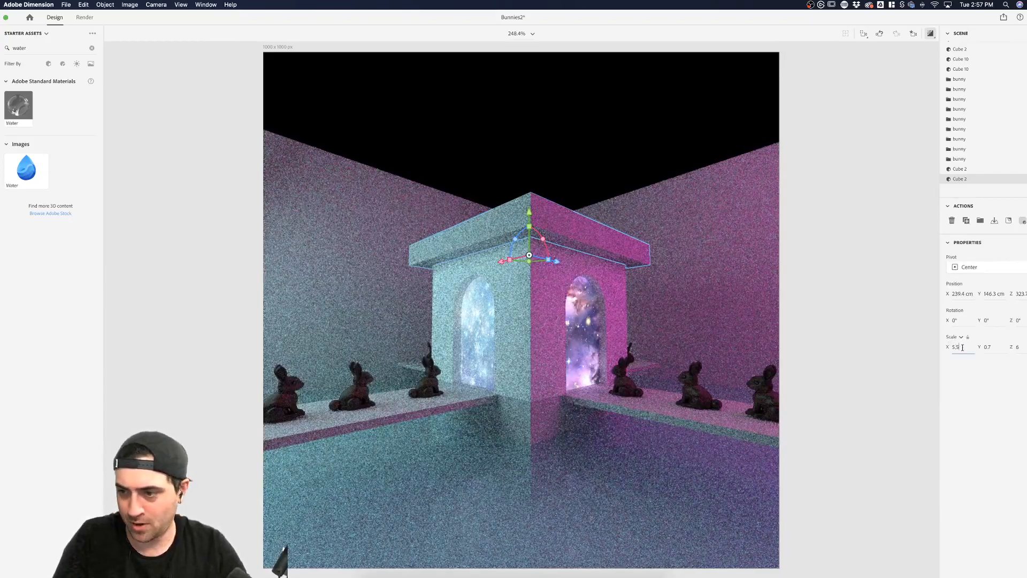
click(1022, 348)
text(5.5)
key(Return)
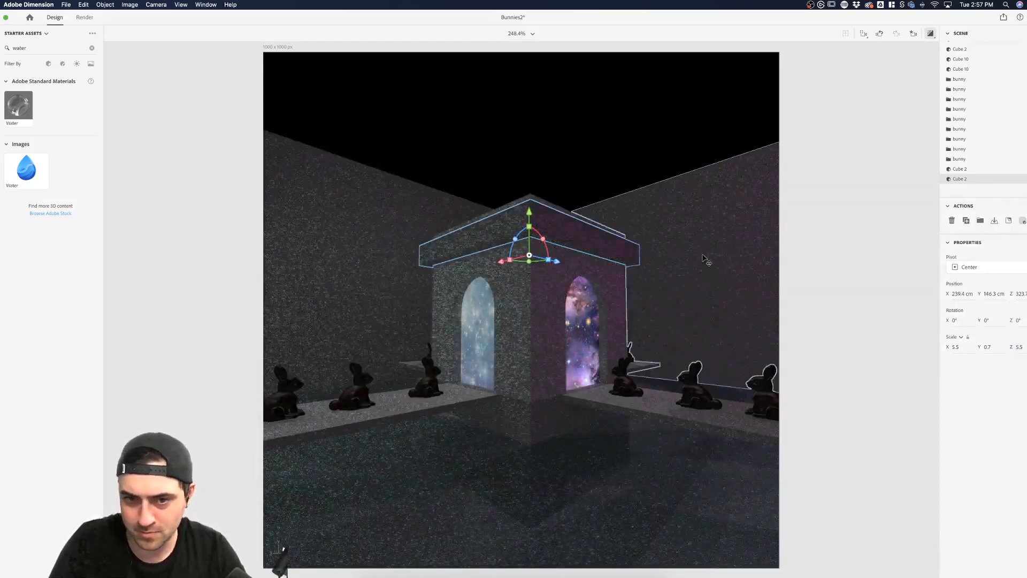
key(Escape)
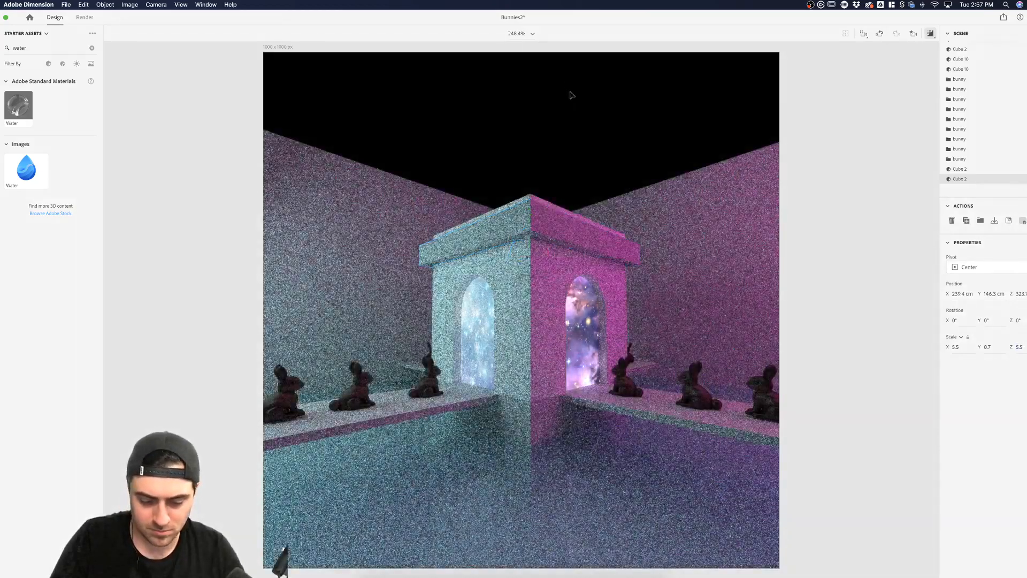
Paste the thin trim slab back with its X and Z scale set to 5.7, and turn off the render preview
key(super+z)
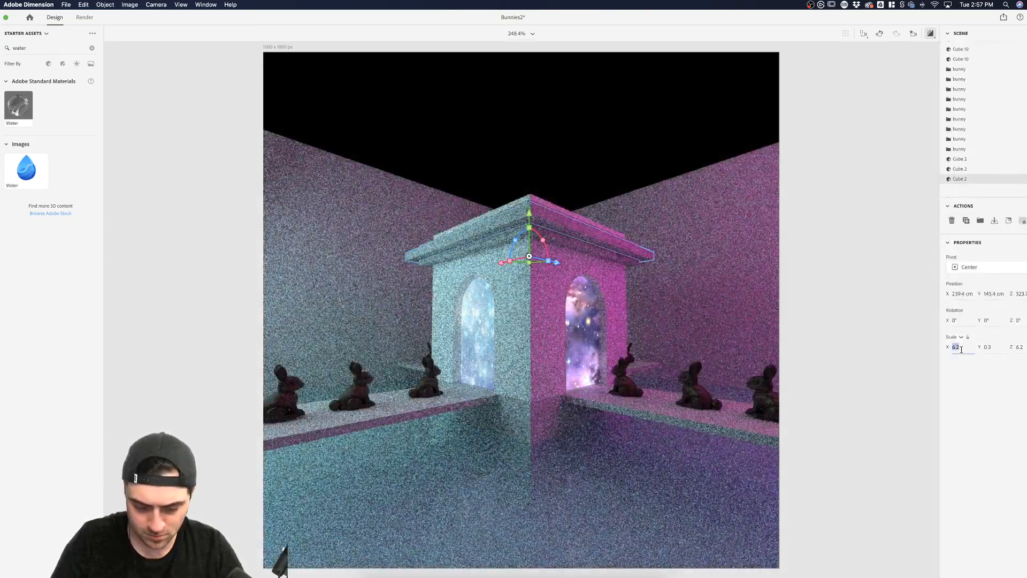
key(Tab)
key(Tab)
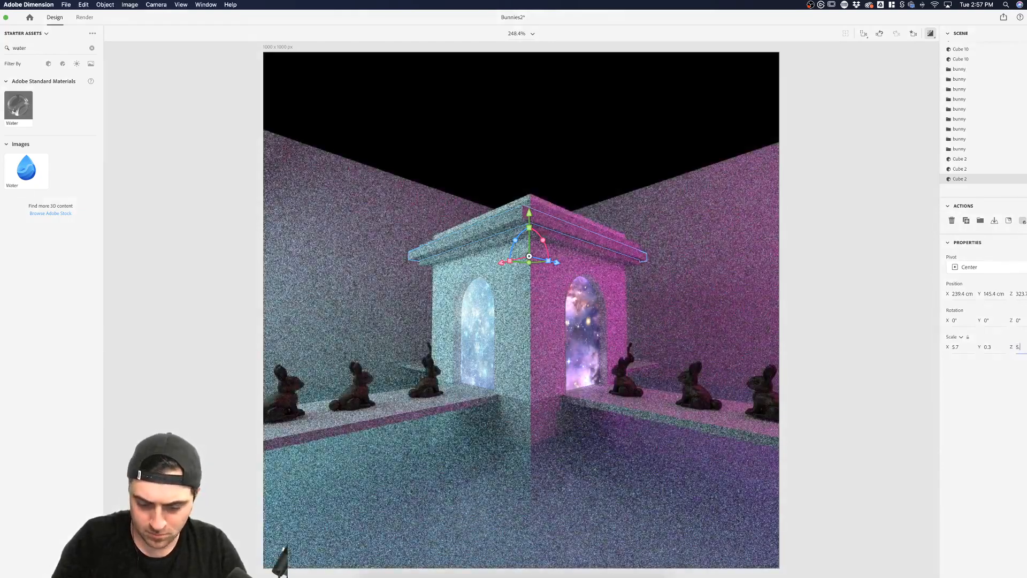
text(5.7)
key(Return)
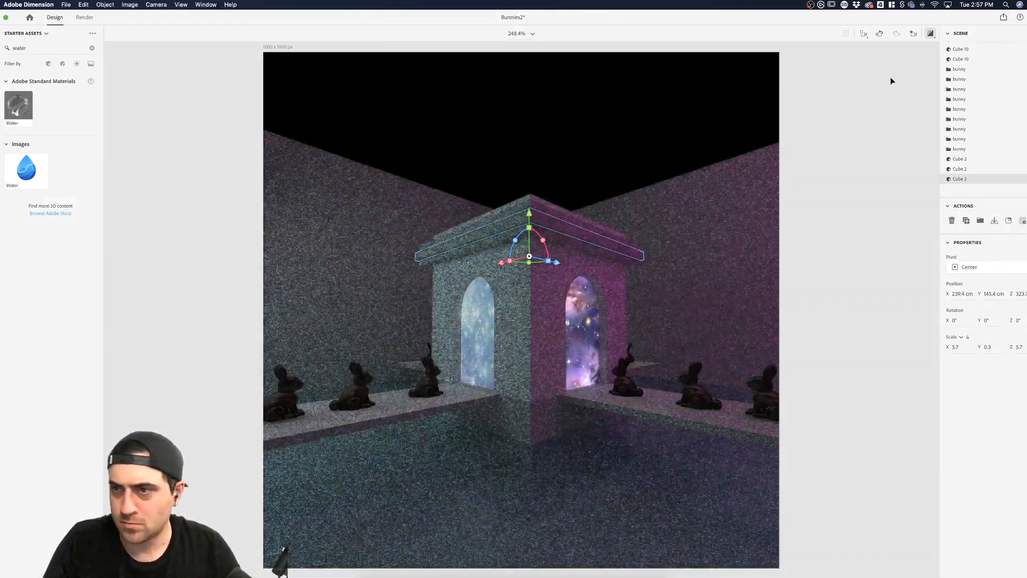
click(931, 33)
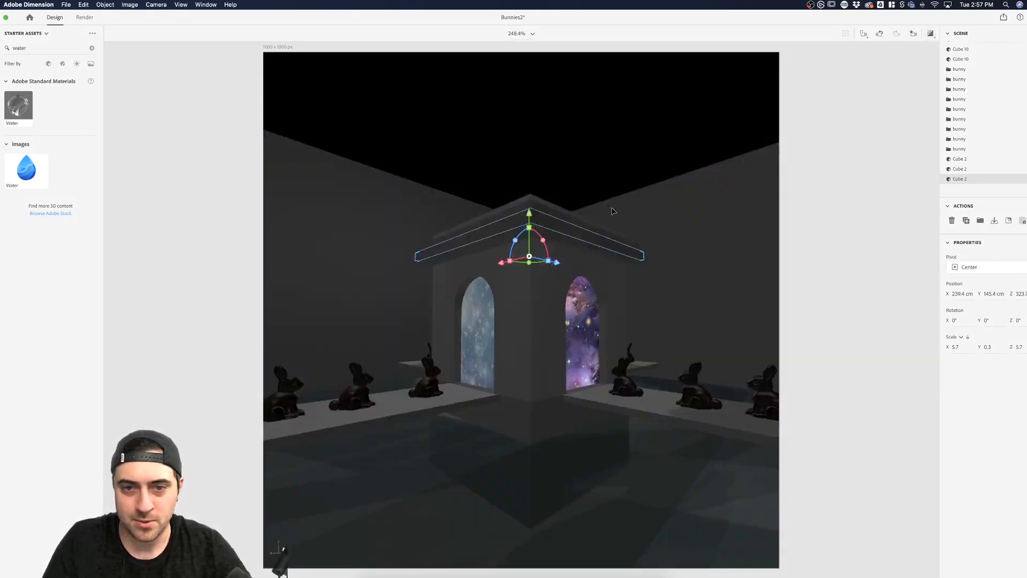
Raise the Environment Light's intensity to brighten the whole scene
click(596, 181)
scroll(984, 107, up, 2)
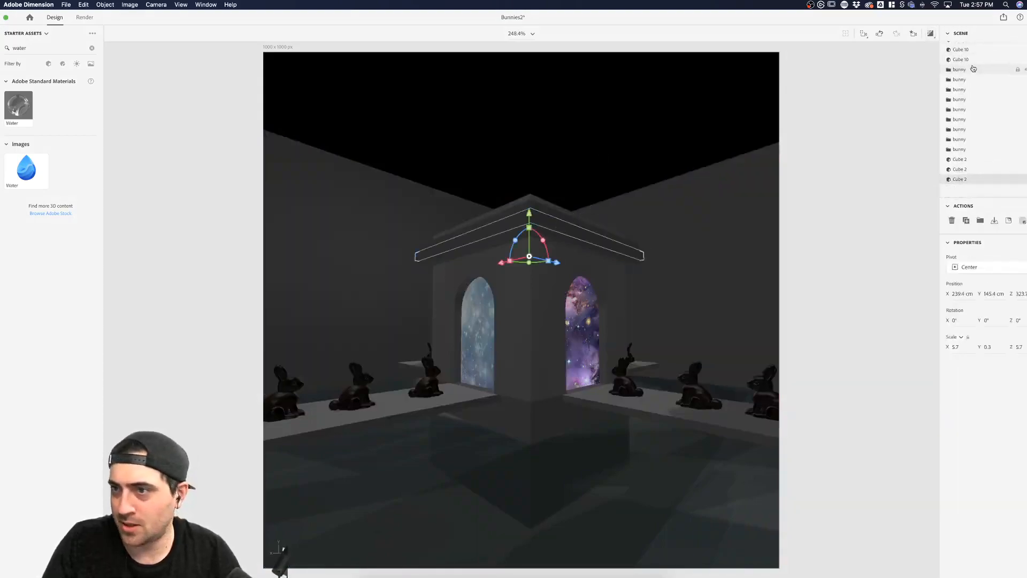
click(1013, 60)
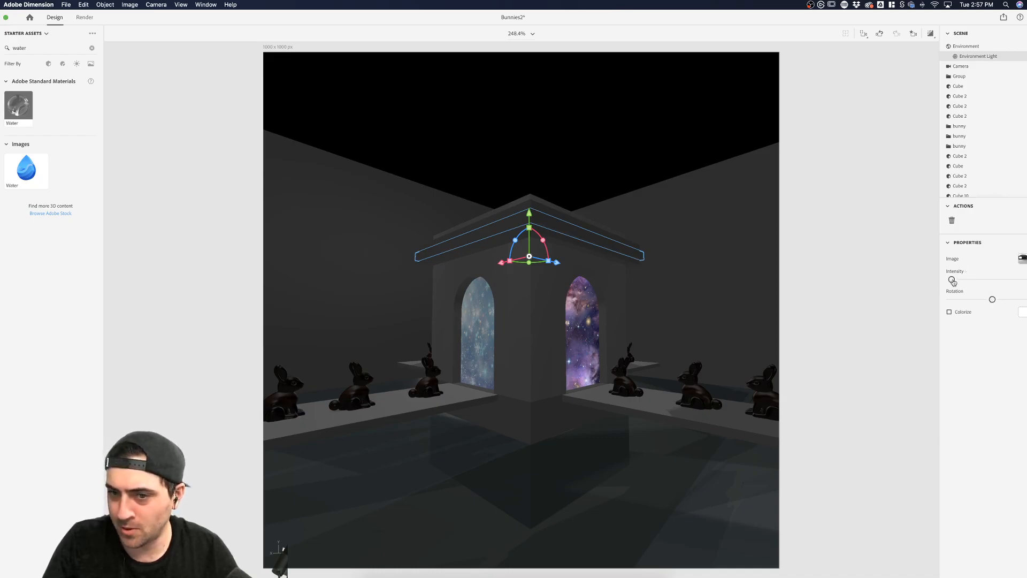
drag(953, 281, 974, 279)
click(624, 135)
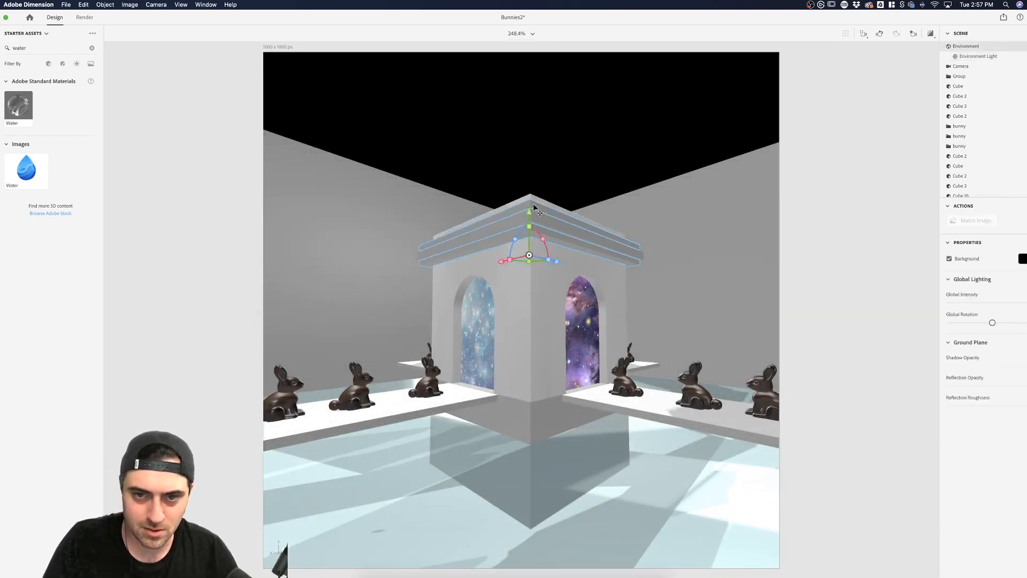
Raise the two cornice slabs on the corner tower slightly and check them briefly in the render preview
click(541, 222)
mouse_move(540, 222)
mouse_down()
mouse_move(551, 214)
mouse_move(528, 209)
mouse_up()
click(544, 164)
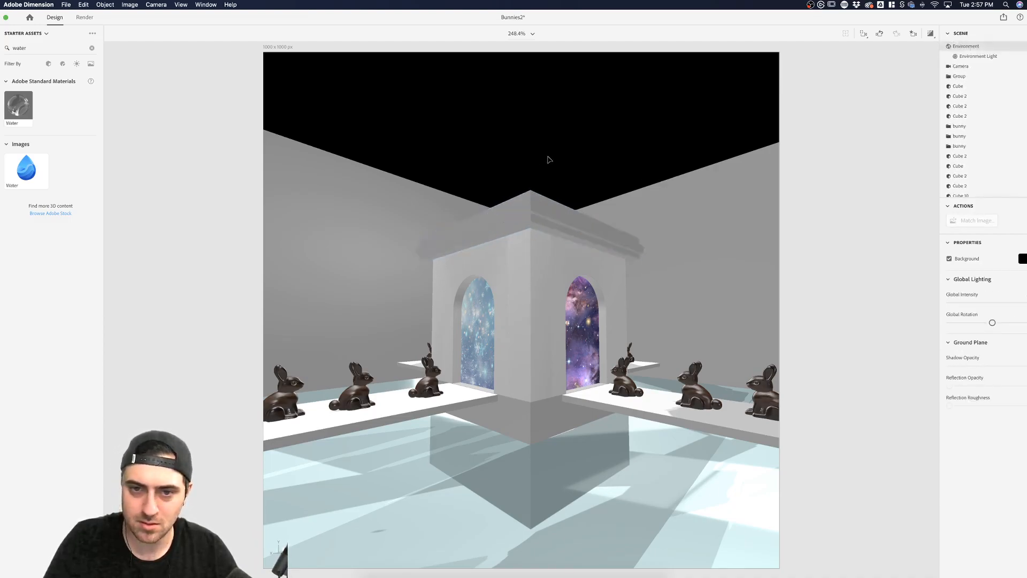
click(931, 34)
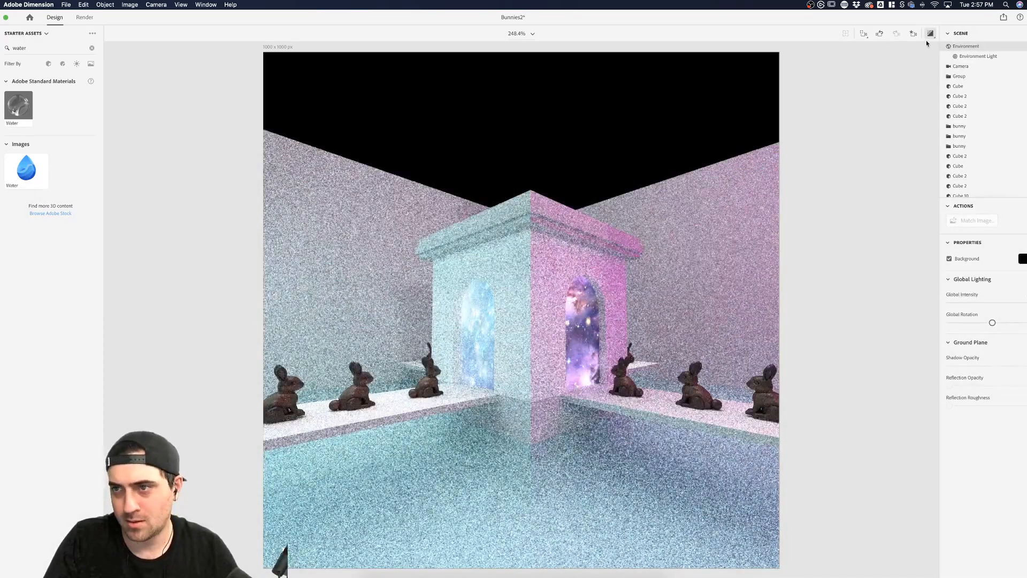
click(931, 34)
Select both cornice slabs together and lower them slightly to a Y position of about 149.9 cm
click(540, 225)
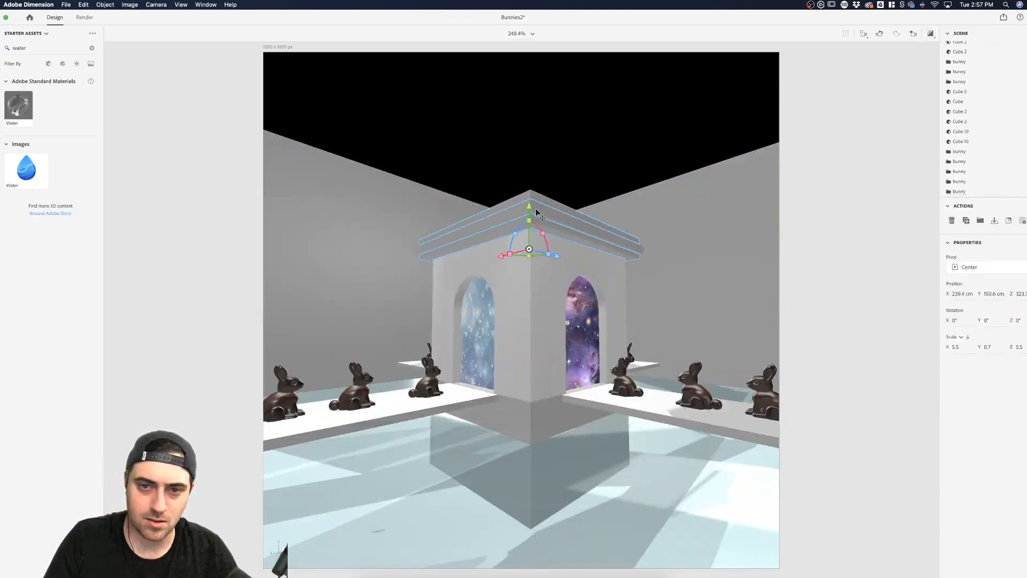
click(549, 164)
click(540, 218)
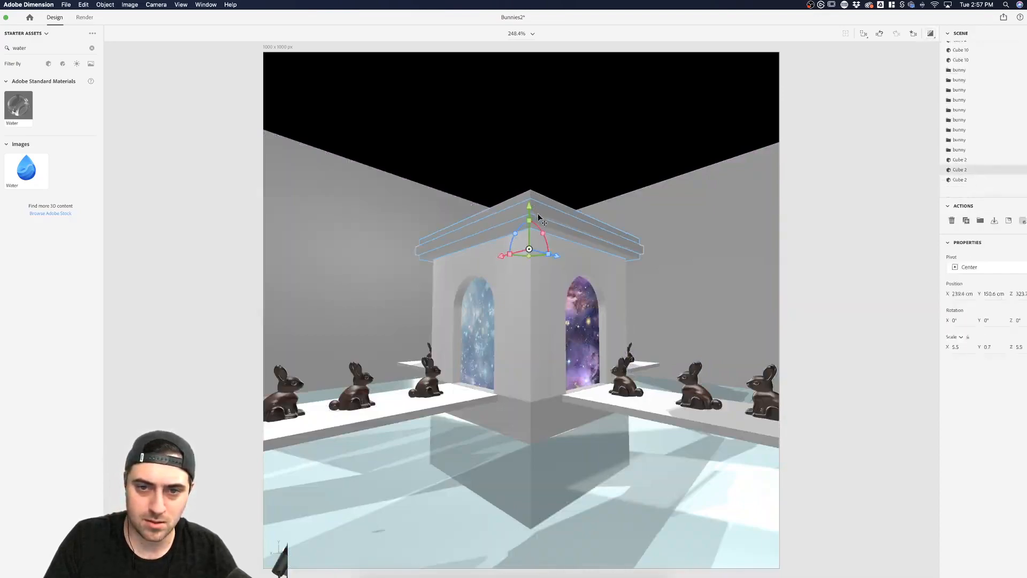
drag(539, 218, 542, 222)
click(819, 153)
click(554, 226)
drag(538, 203, 530, 212)
click(533, 199)
click(533, 199)
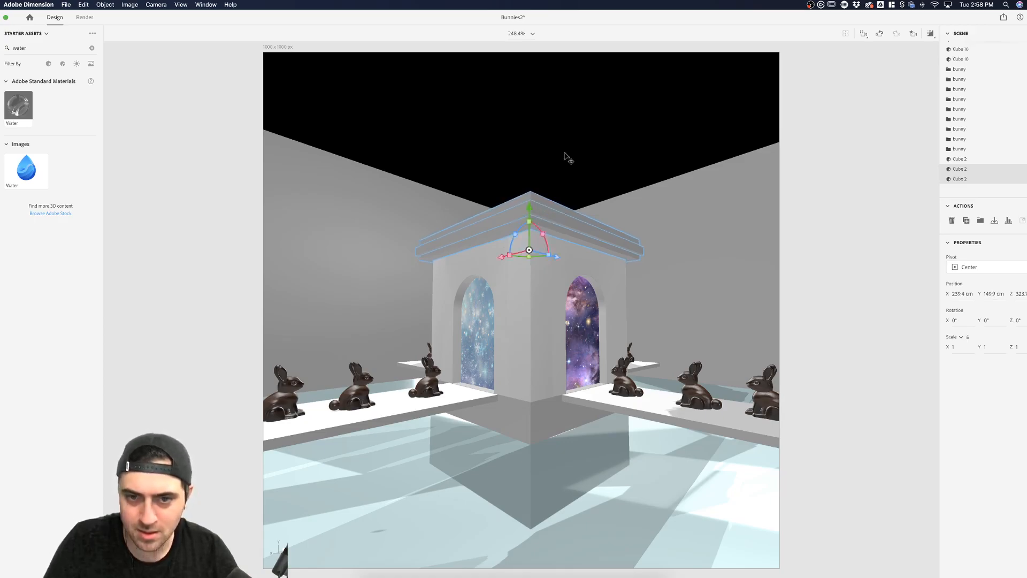
Reduce the environment's global lighting intensity to darken the scene and save the file
click(566, 156)
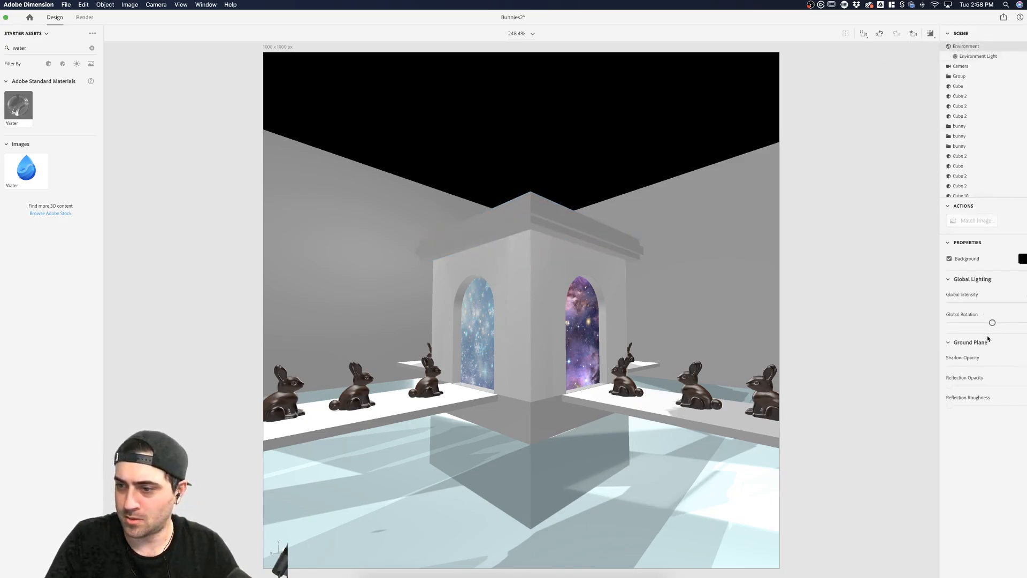
drag(1012, 303, 990, 304)
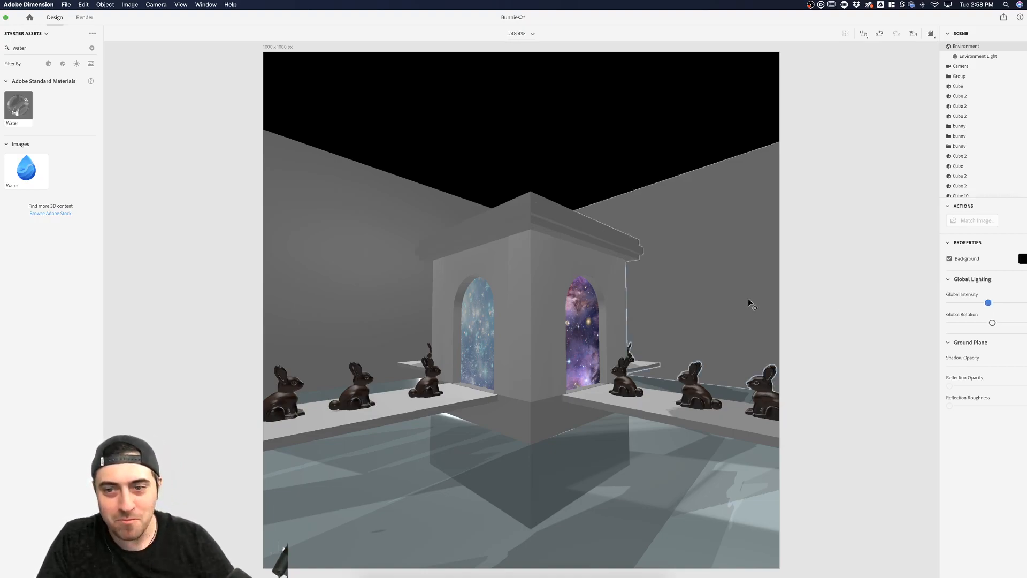
click(856, 268)
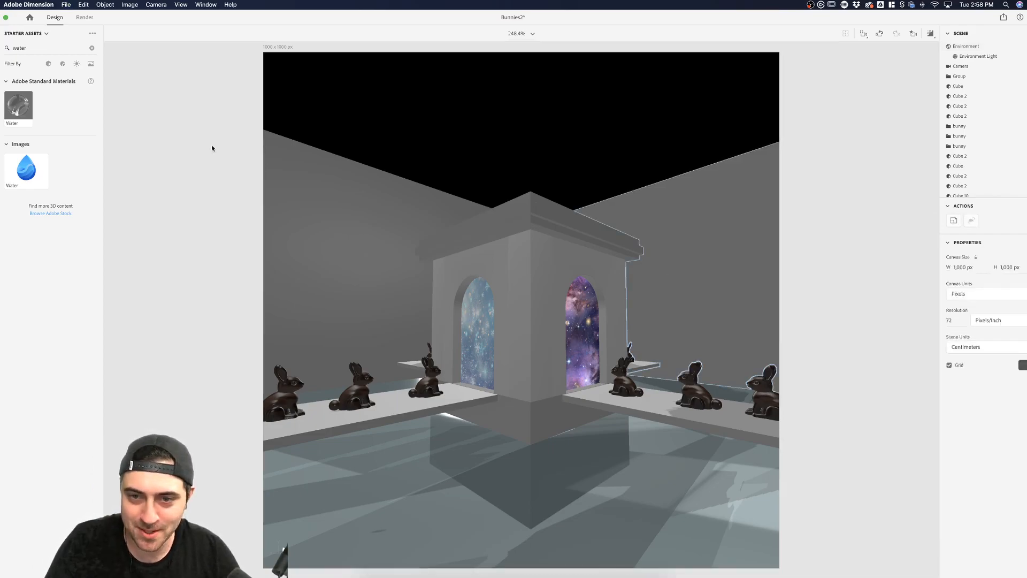
key(super+s)
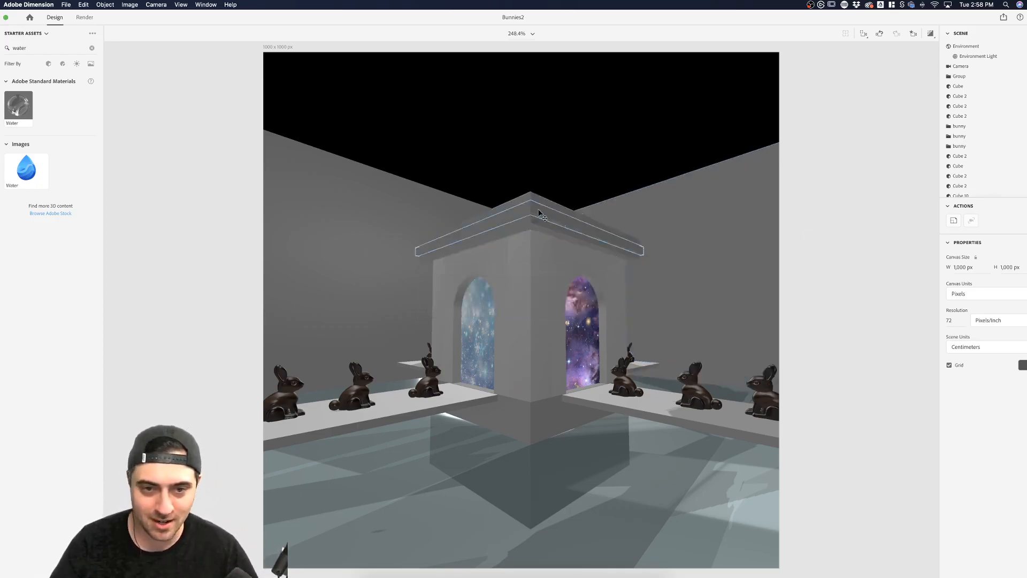
Turn on the render preview and examine the tower's glowing windows and coloured lighting
click(556, 155)
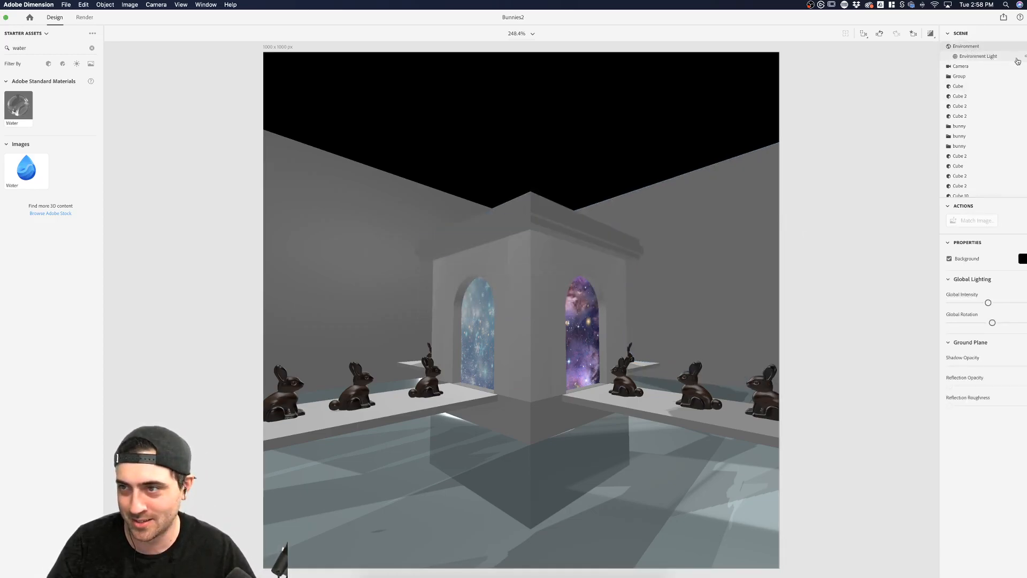
click(931, 33)
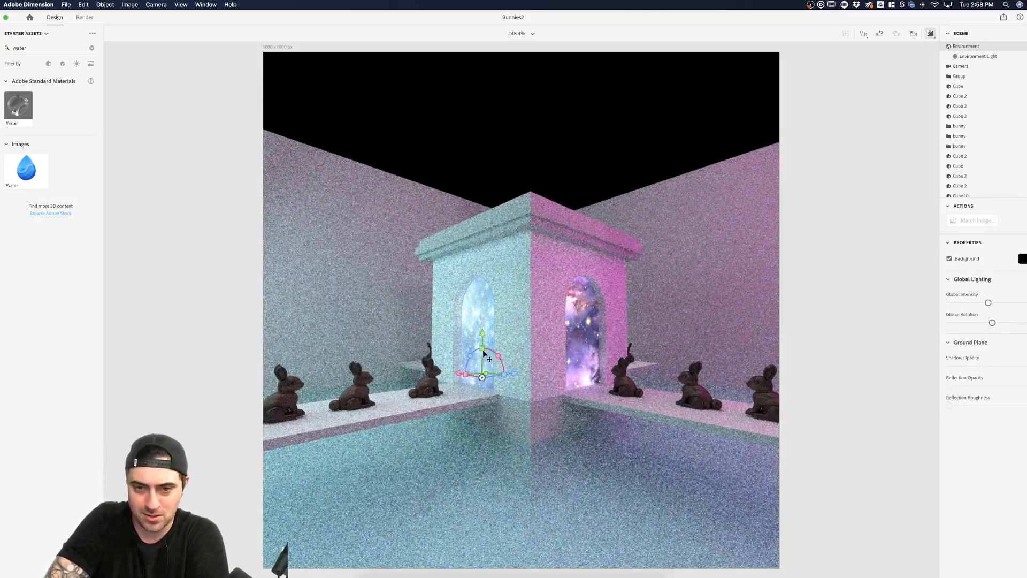
click(483, 354)
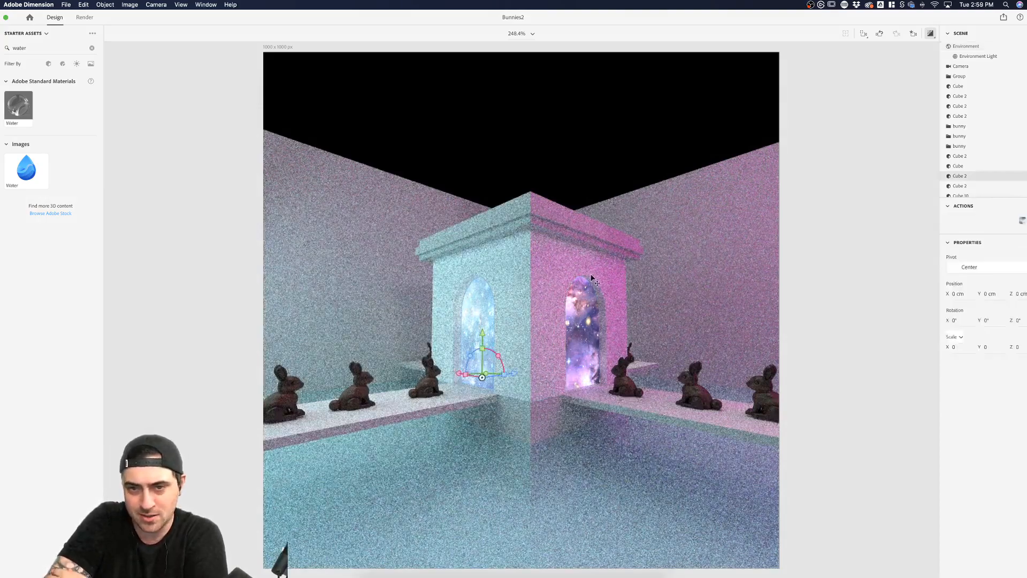
click(574, 183)
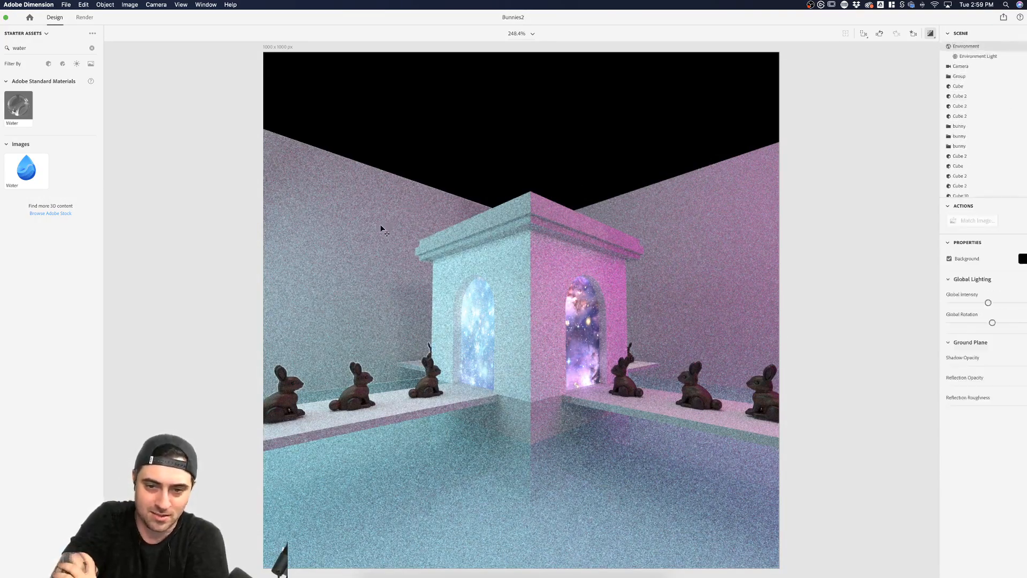
Select the wall behind the left row of bunnies and search the starter assets for "brick", filtered to materials
click(631, 233)
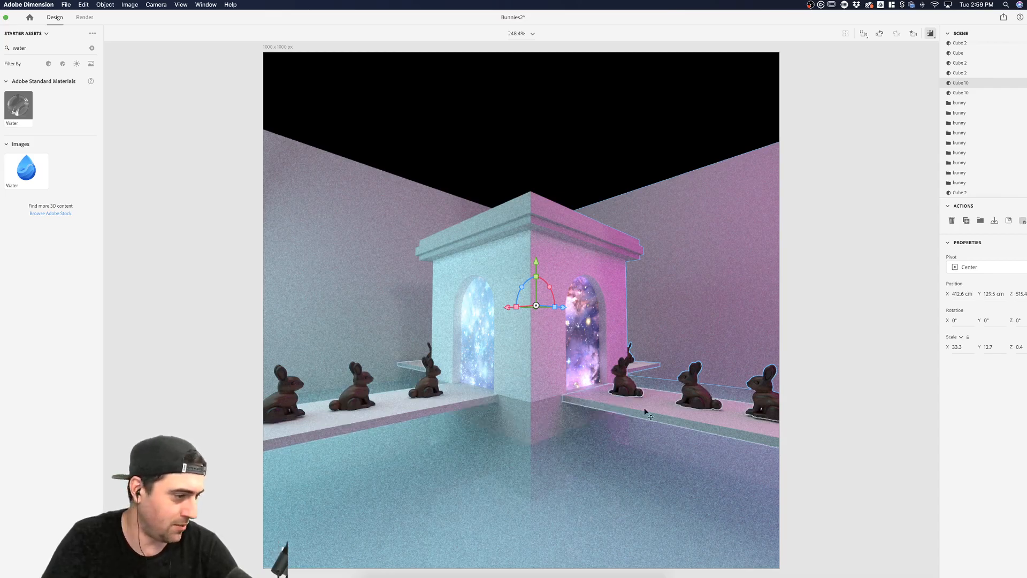
click(365, 274)
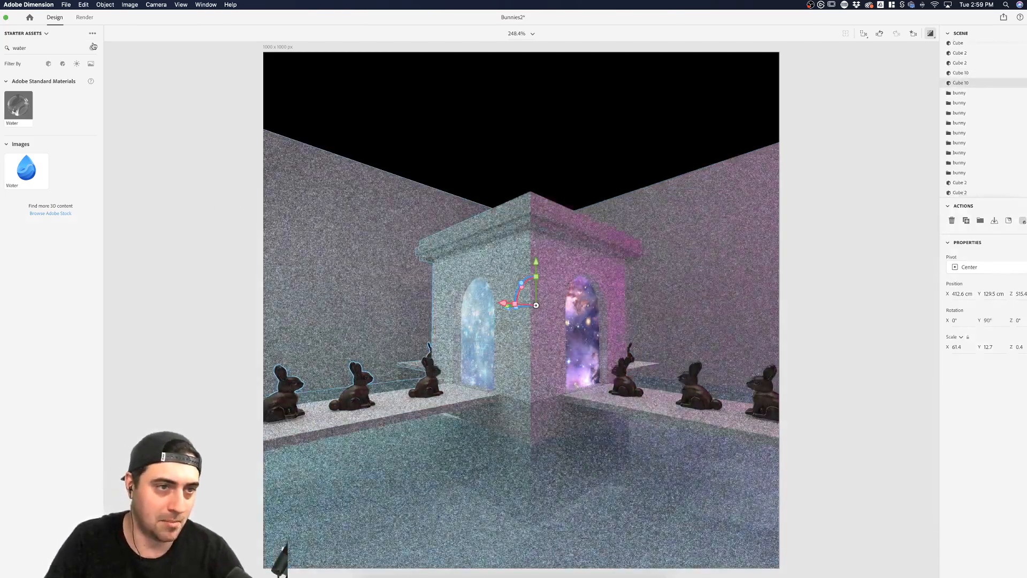
click(92, 47)
text(br)
text(ikc)
key(BackSpace)
key(BackSpace)
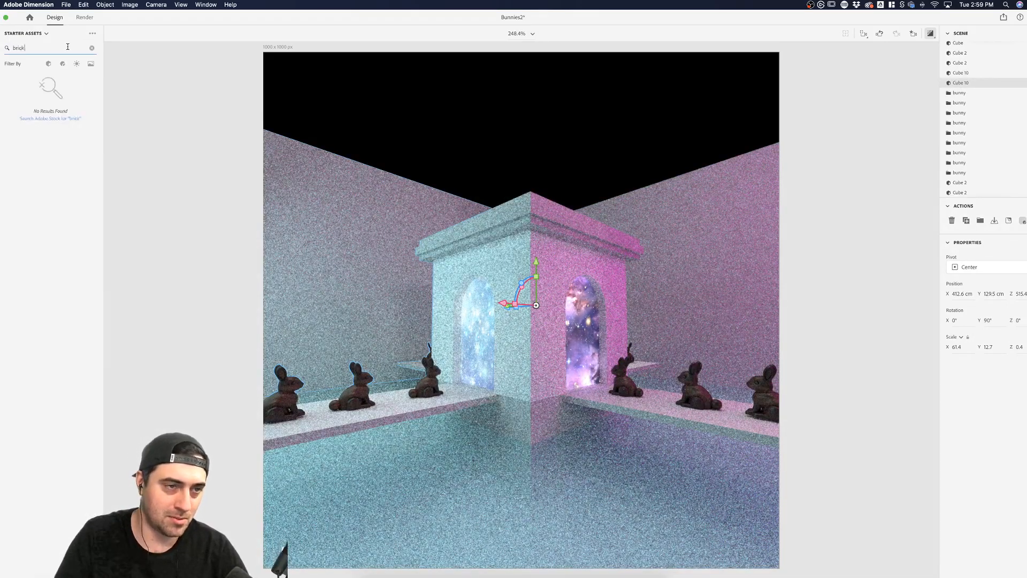
click(64, 61)
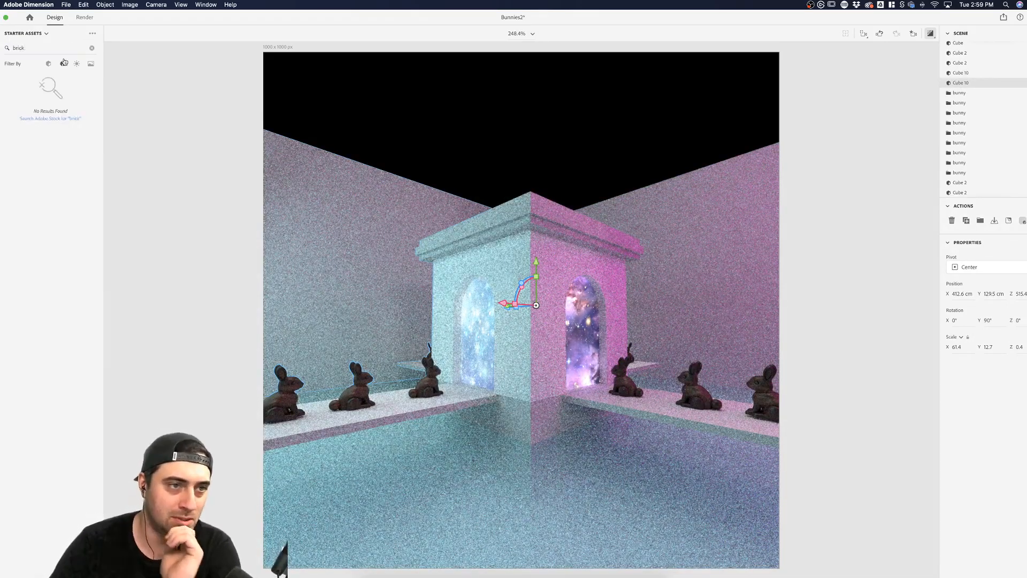
Clear the asset search, apply the Glitter material to the left wall and set its pattern repeat to 4.6
click(92, 49)
scroll(83, 156, down, 2)
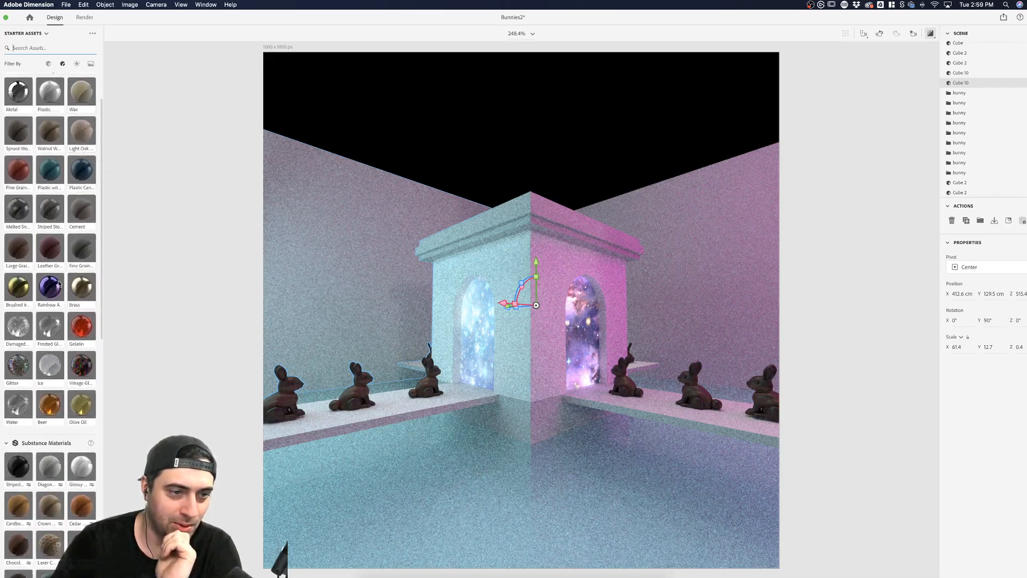
drag(23, 367, 290, 265)
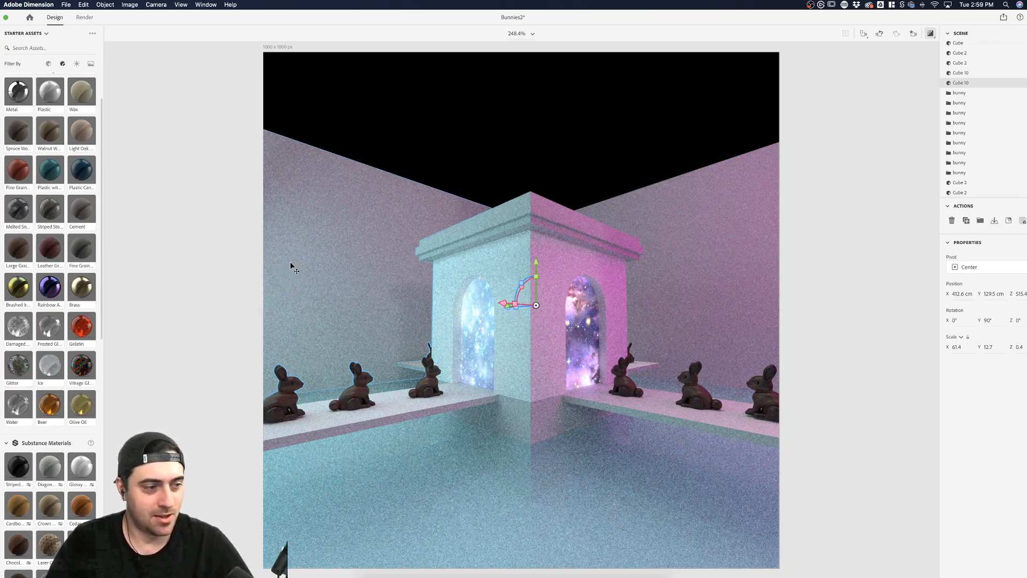
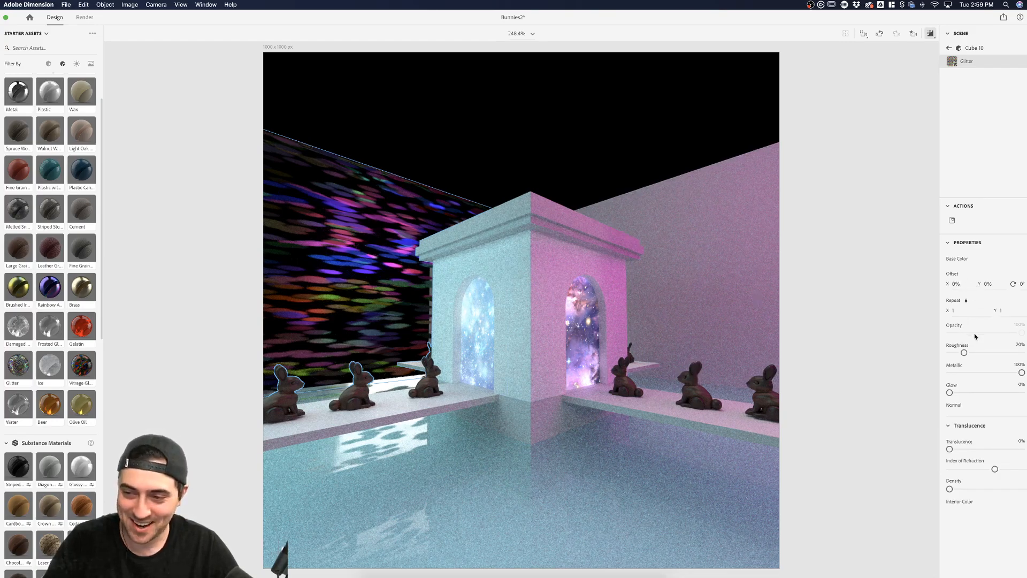
drag(952, 313, 969, 313)
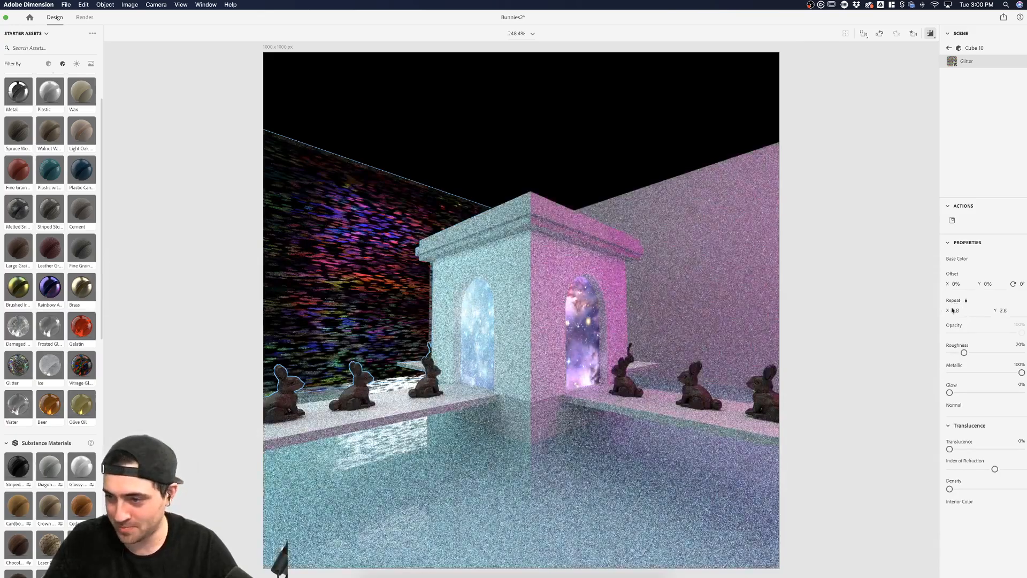
drag(955, 311, 974, 310)
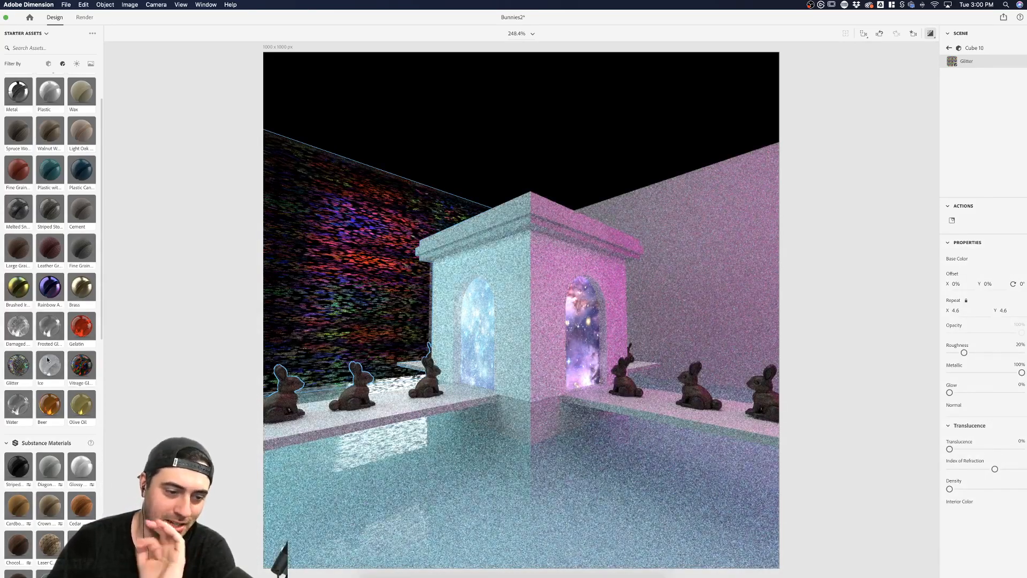
Look through the remaining standard and Substance starter materials for another wall surface
scroll(44, 358, down, 1)
scroll(44, 359, down, 3)
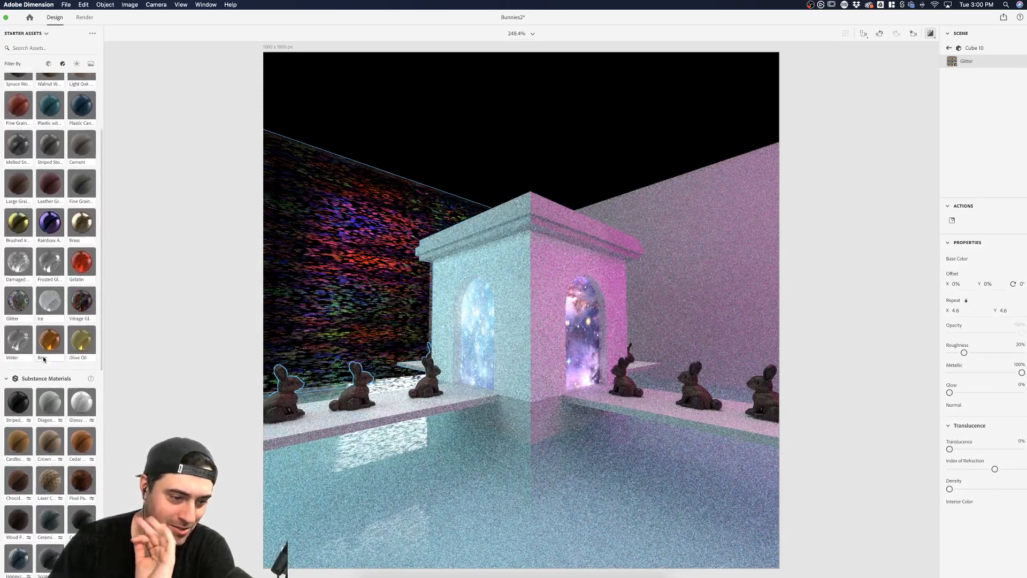
scroll(44, 360, down, 1)
scroll(22, 511, down, 2)
scroll(23, 511, down, 4)
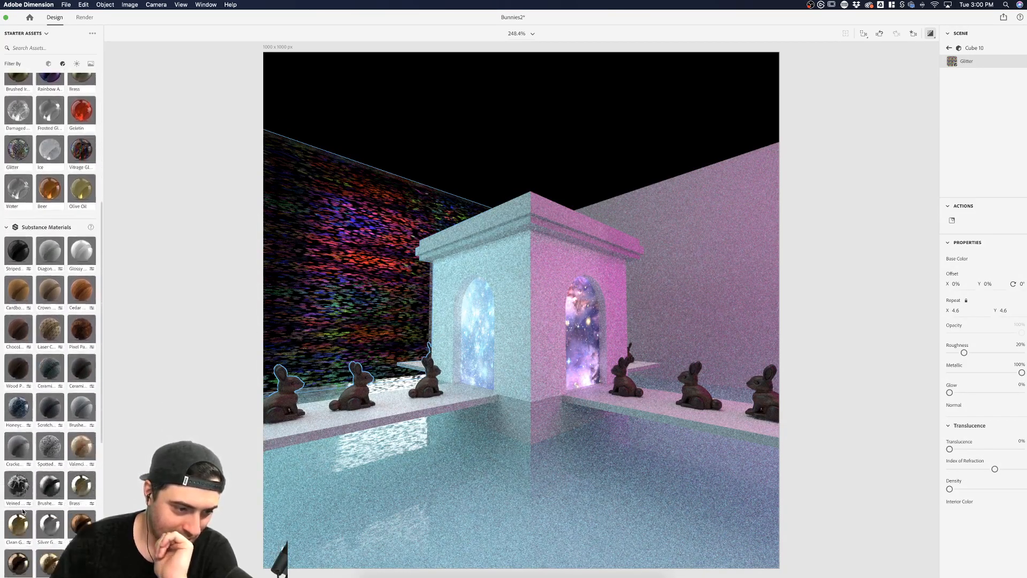
scroll(22, 509, down, 10)
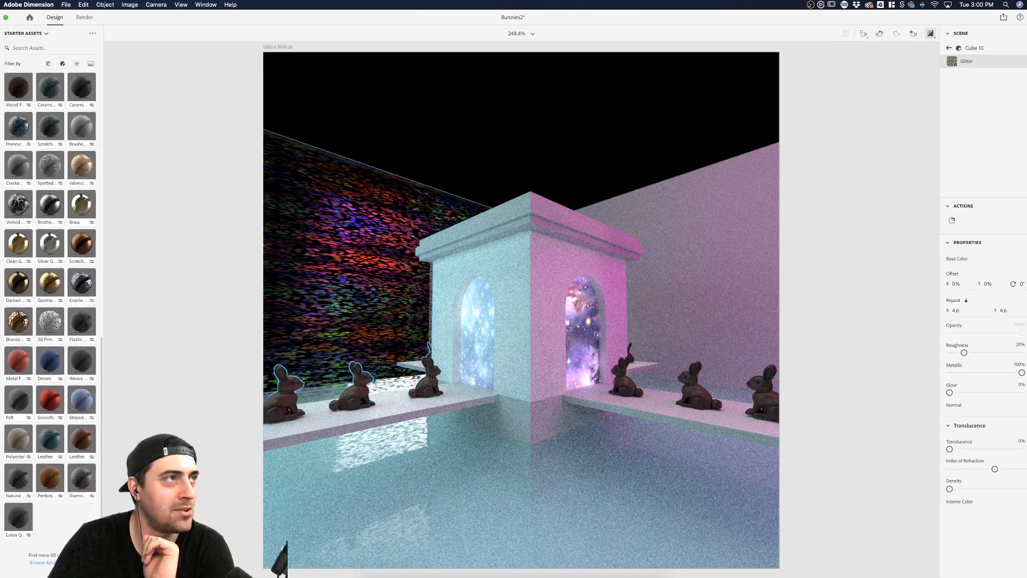
Switch to Adobe Stock in Chrome, enlarge its window and search the 3D assets for "brick"
key(super+Tab)
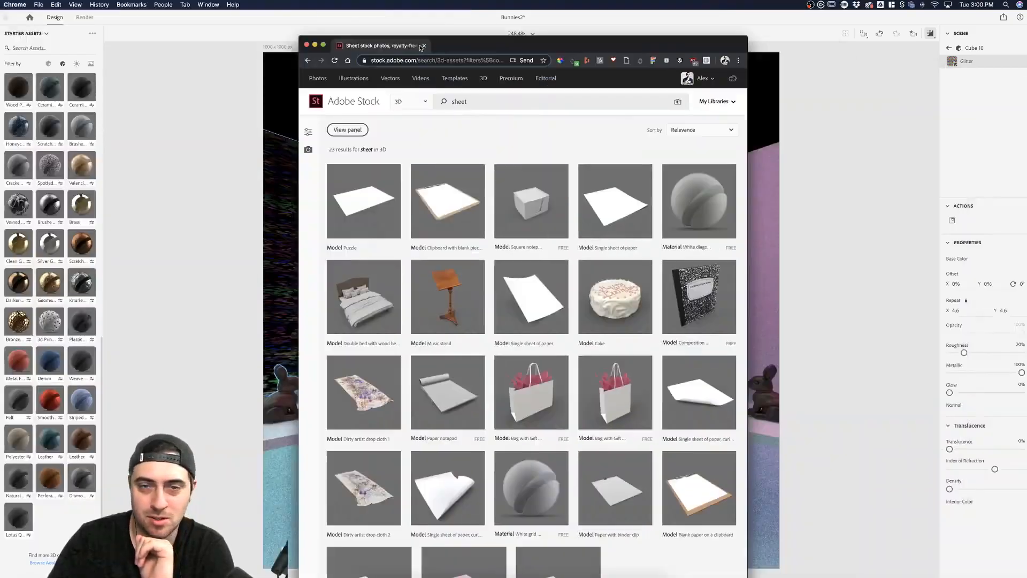
double_click(473, 44)
double_click(137, 70)
key(BackSpace)
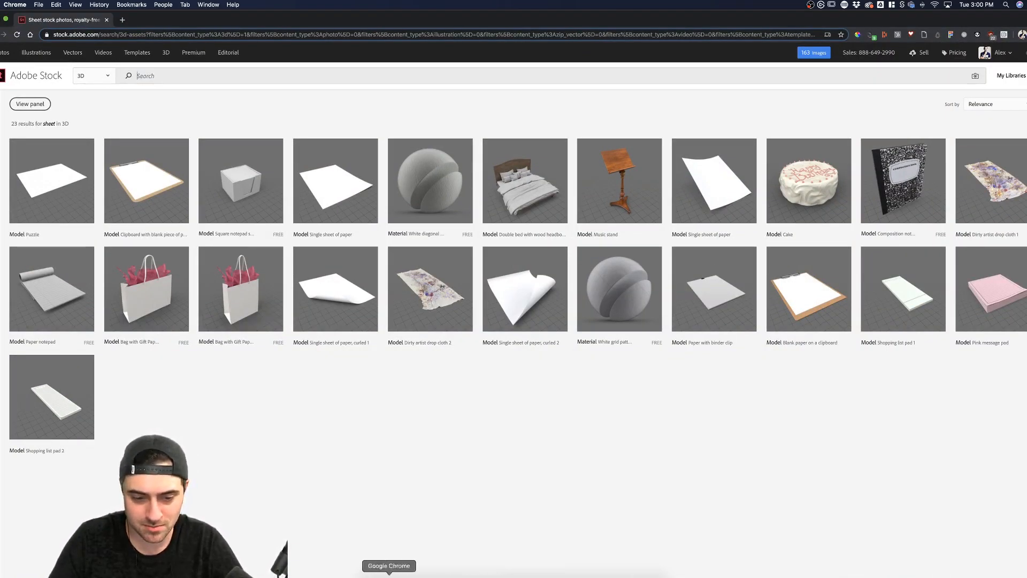
click(141, 76)
text(brick)
key(Return)
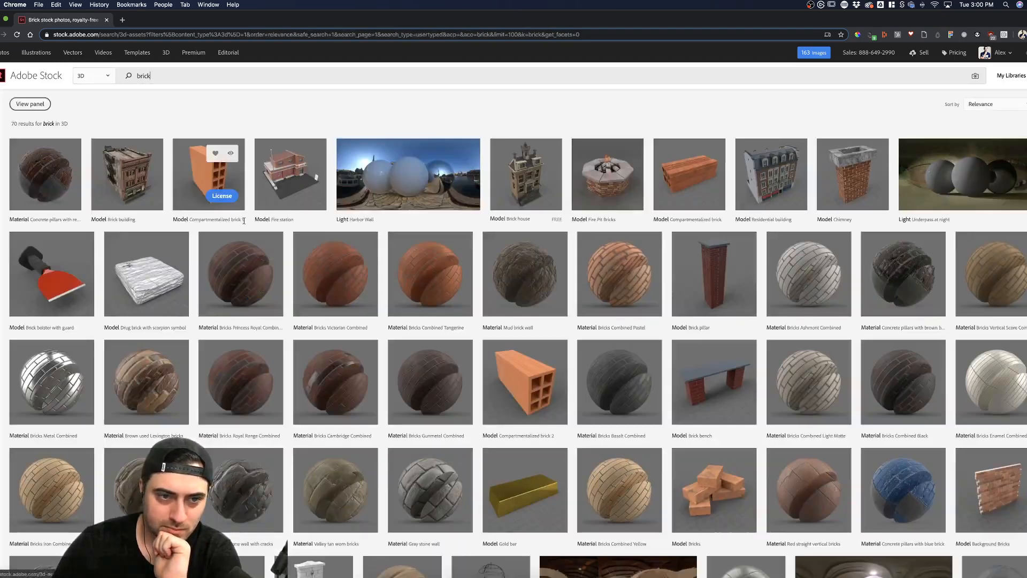
Search the 3D assets for "materials" and filter the results to the Materials subcategory
drag(163, 77, 112, 74)
text(materials)
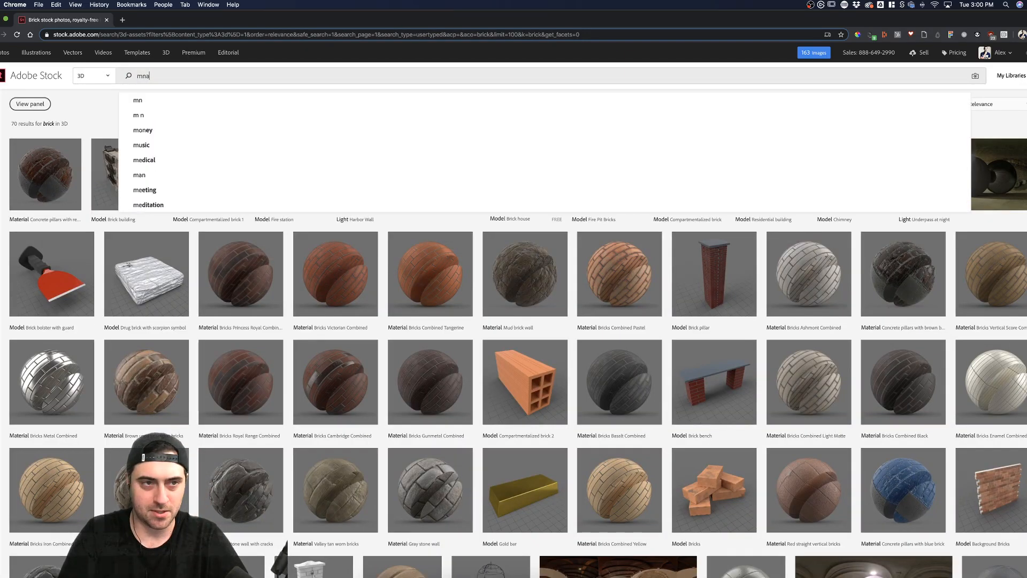
key(Return)
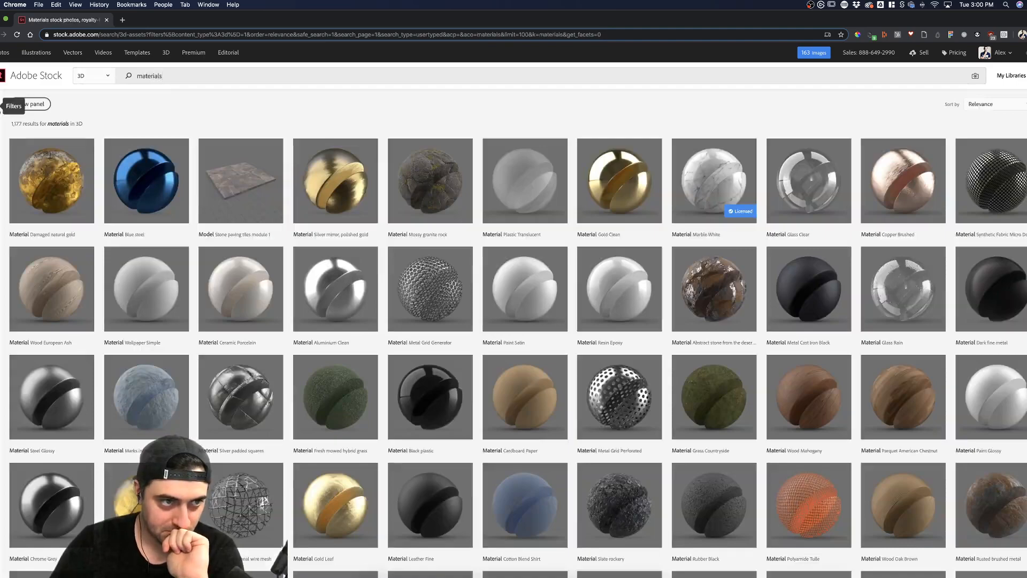
click(3, 104)
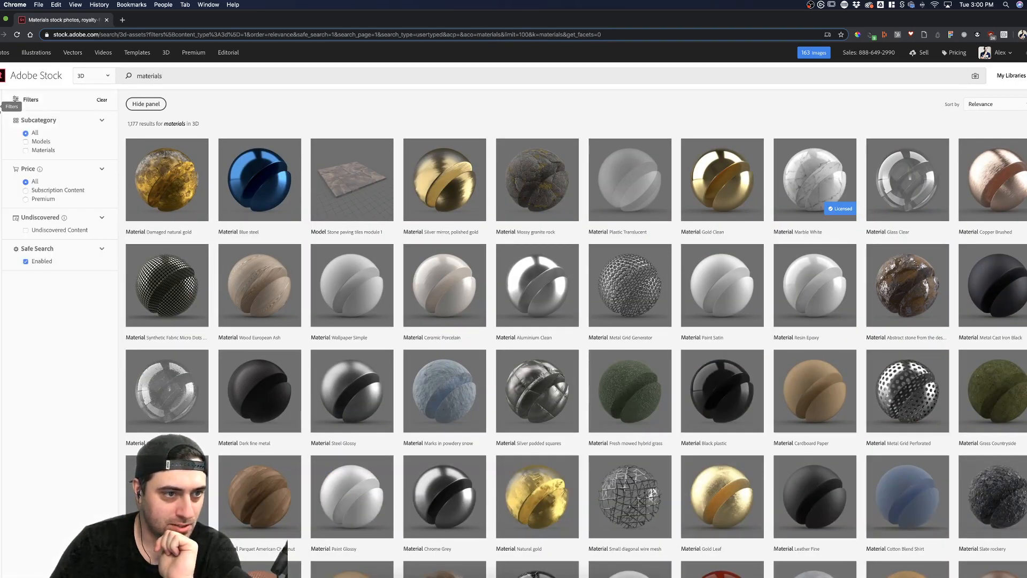
click(26, 151)
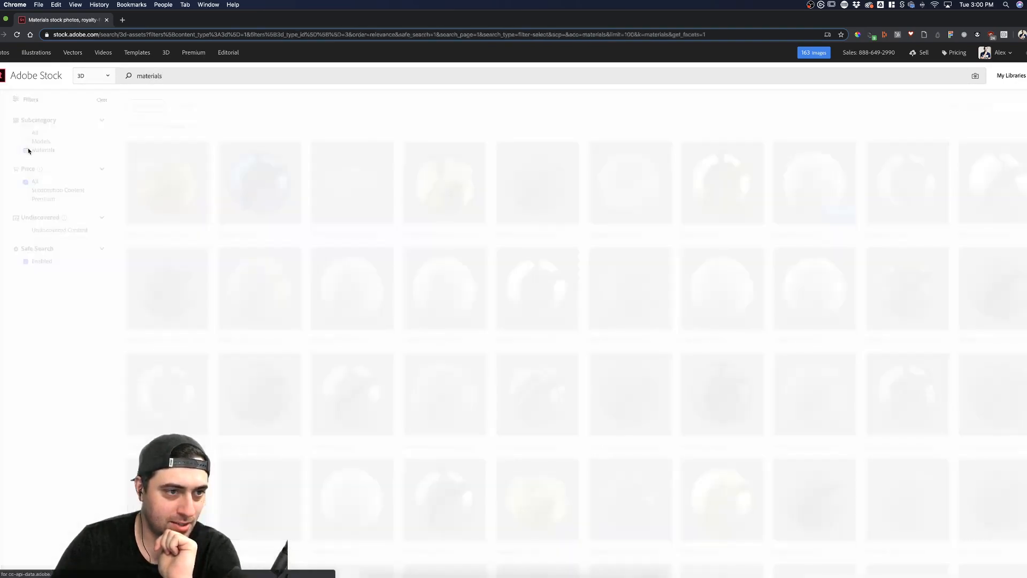
Clear the search term and browse the first page of all 3D assets in the Materials subcategory for a wall surface
double_click(139, 78)
key(BackSpace)
key(Return)
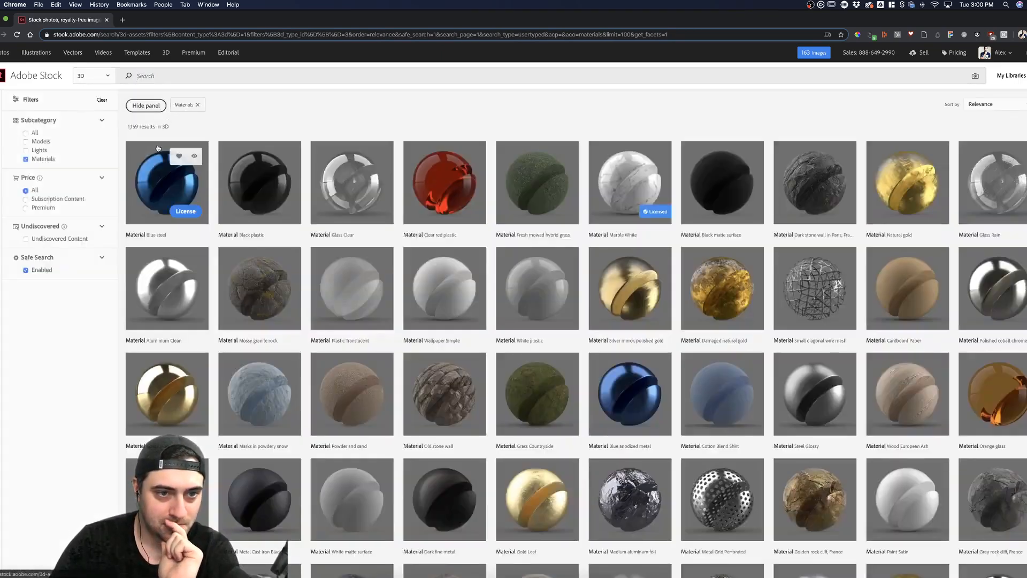
scroll(344, 146, down, 1)
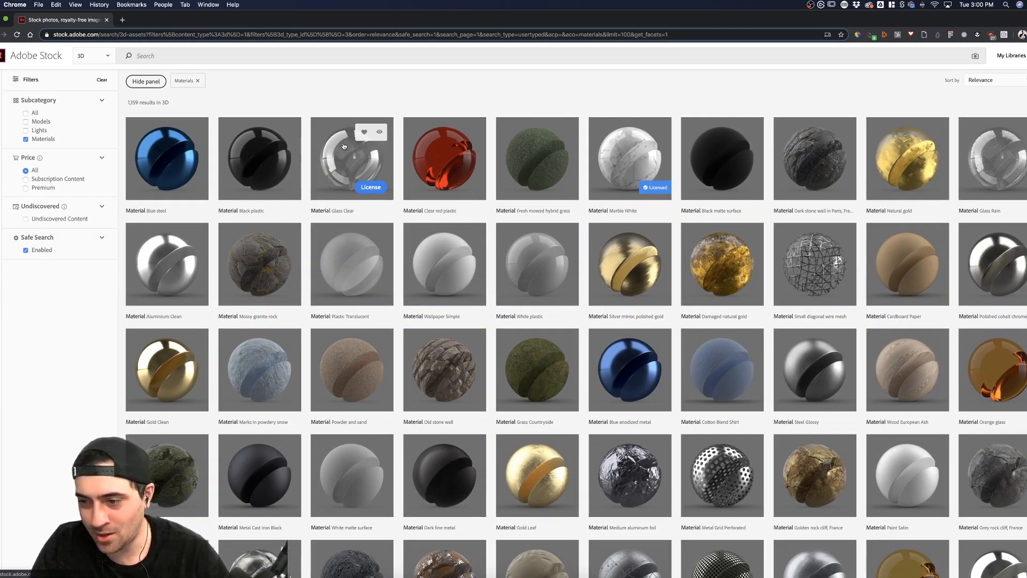
scroll(379, 167, down, 3)
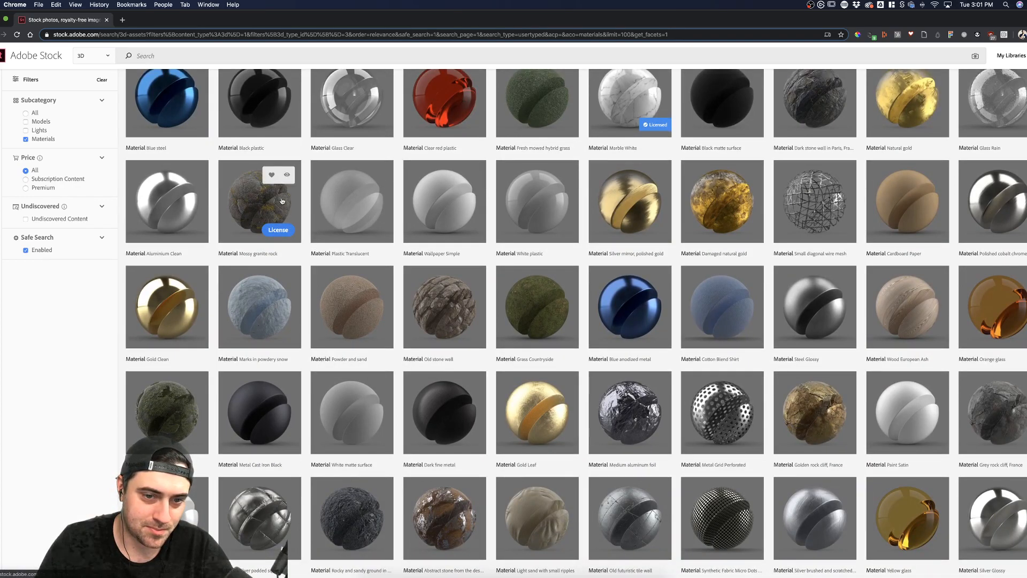
scroll(282, 201, down, 2)
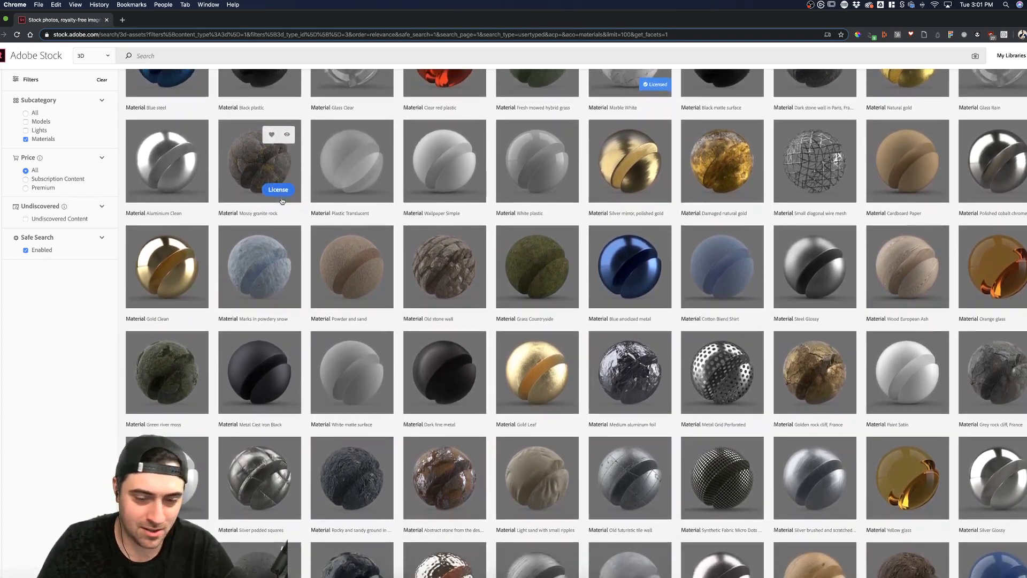
scroll(281, 201, down, 1)
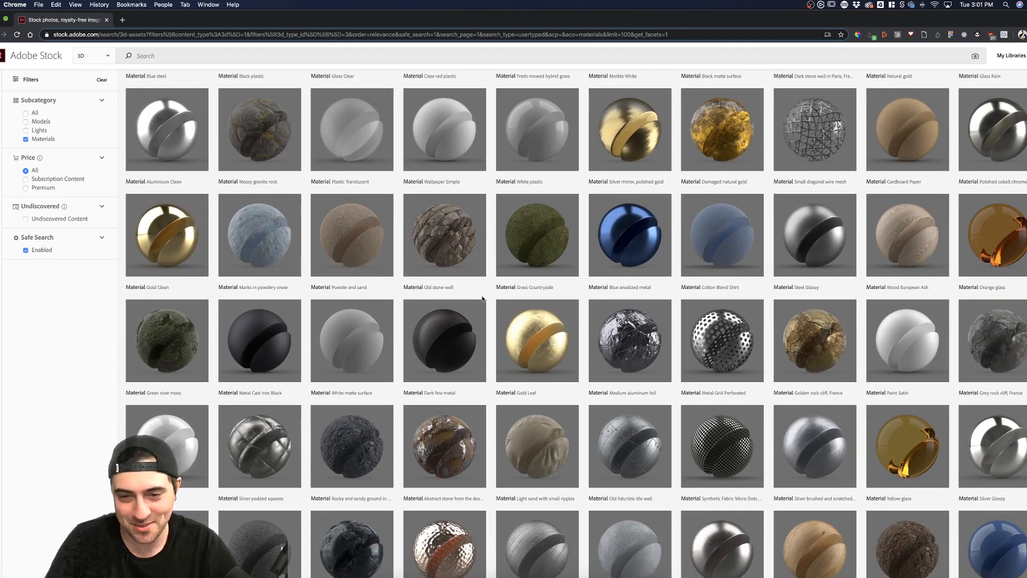
scroll(499, 305, down, 1)
scroll(499, 306, down, 5)
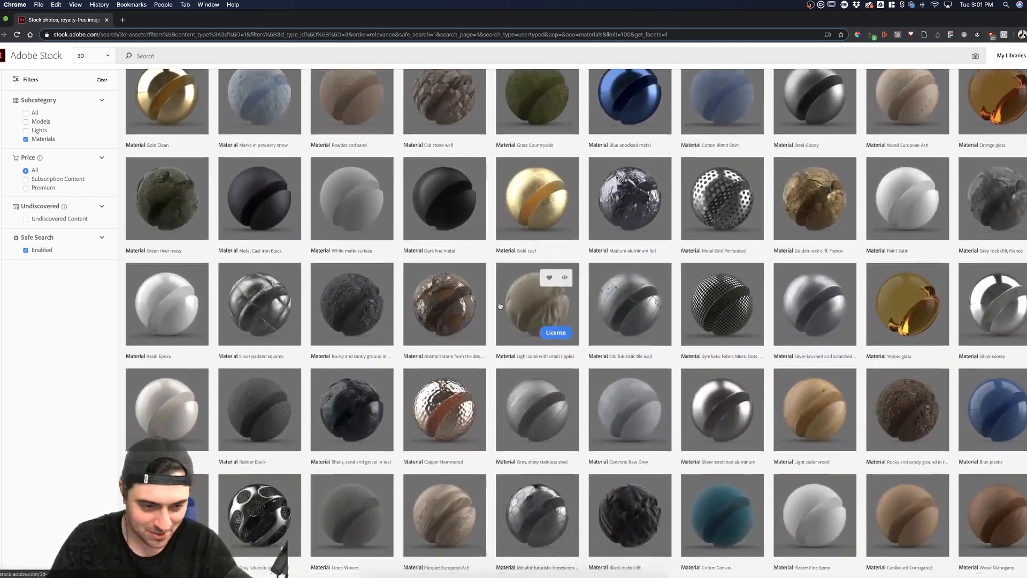
scroll(499, 305, down, 10)
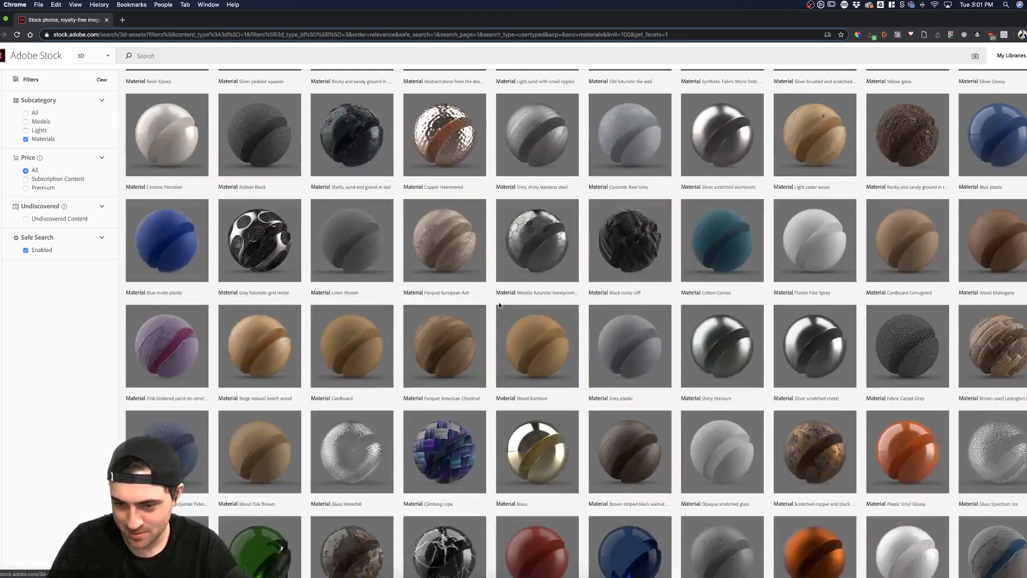
scroll(499, 305, up, 15)
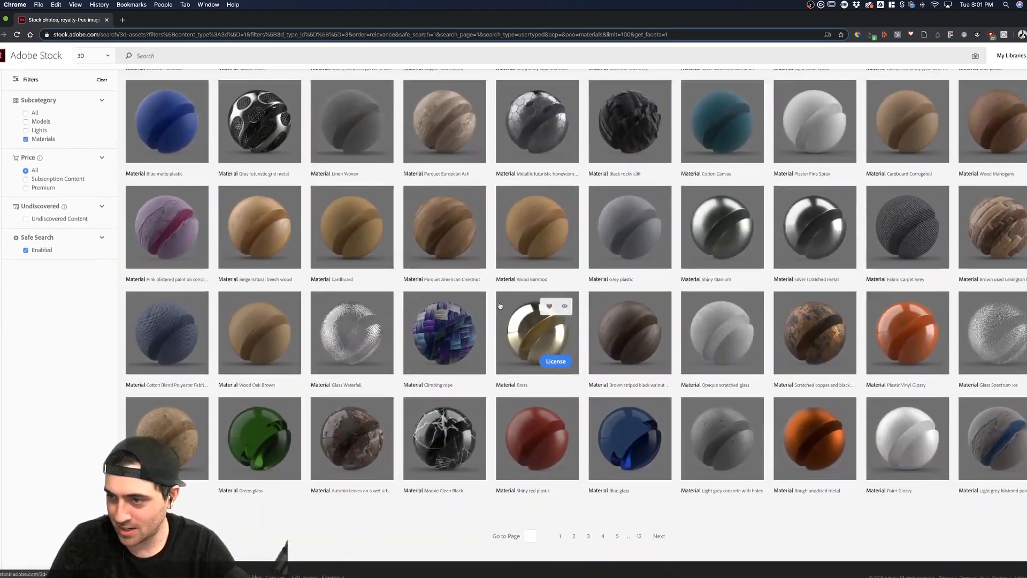
scroll(499, 305, up, 5)
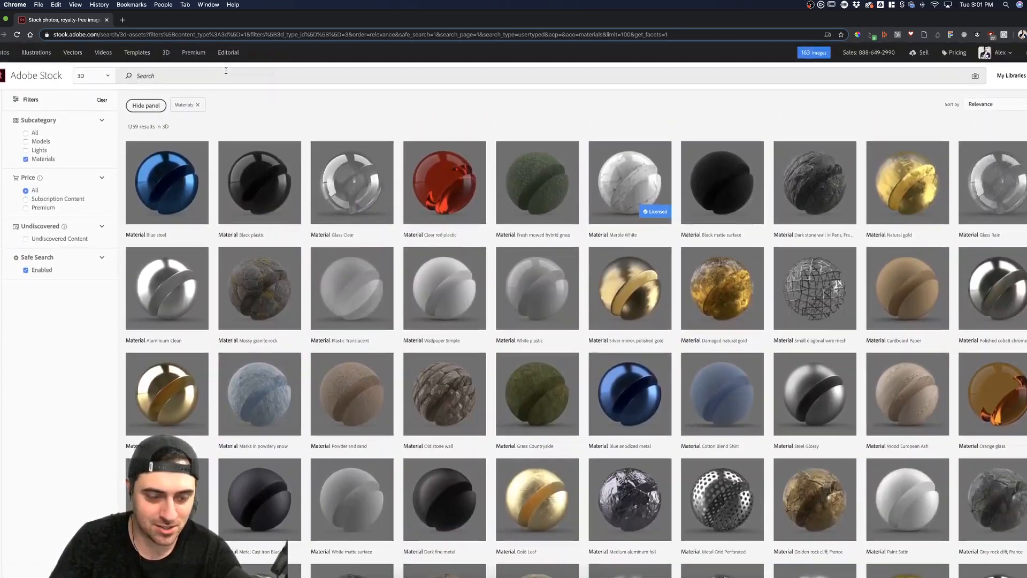
Search the 3D materials for "cotten", then return to the full materials list with the search term empty
text(cotten)
key(Return)
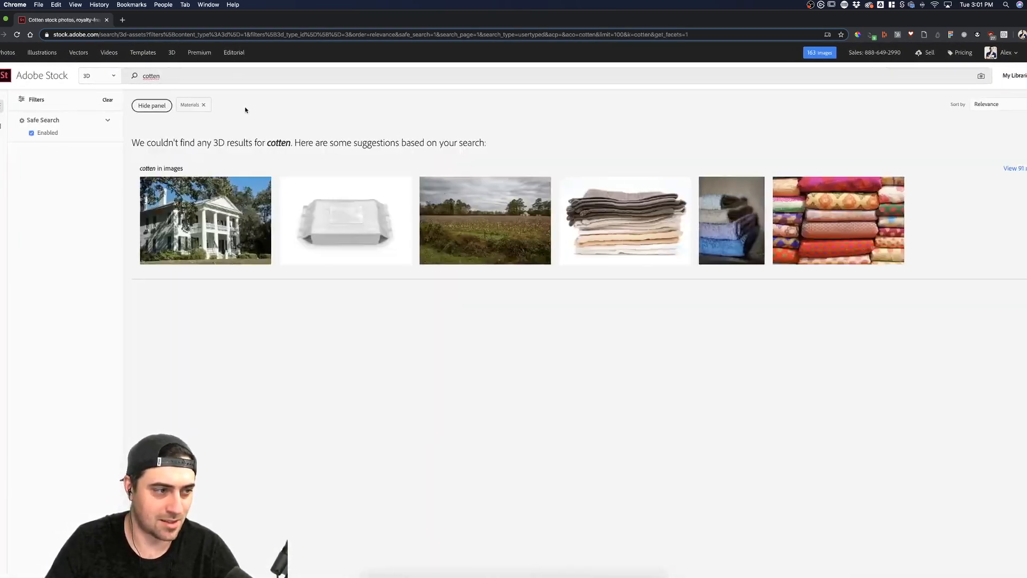
click(1, 34)
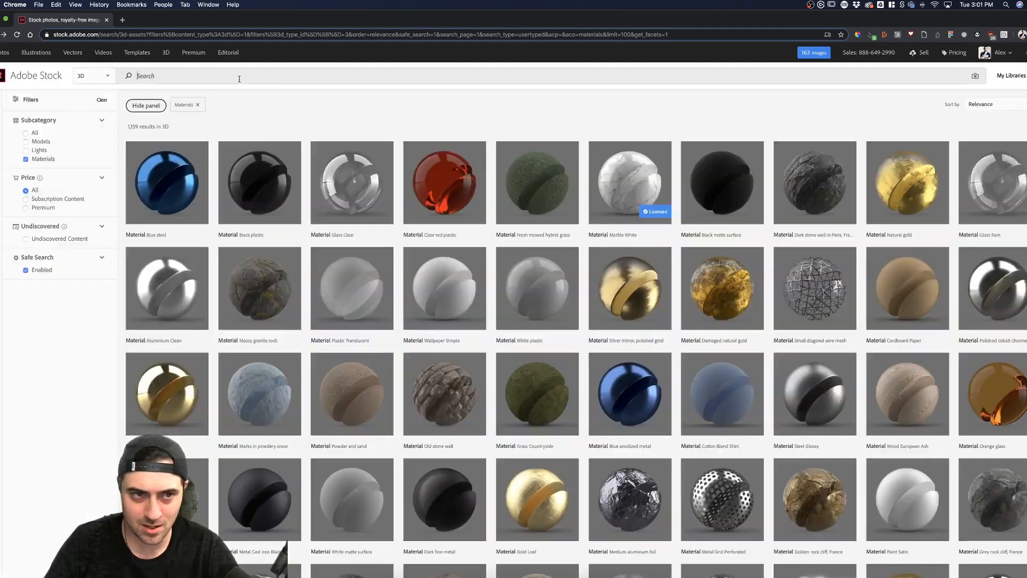
click(210, 73)
text(fa)
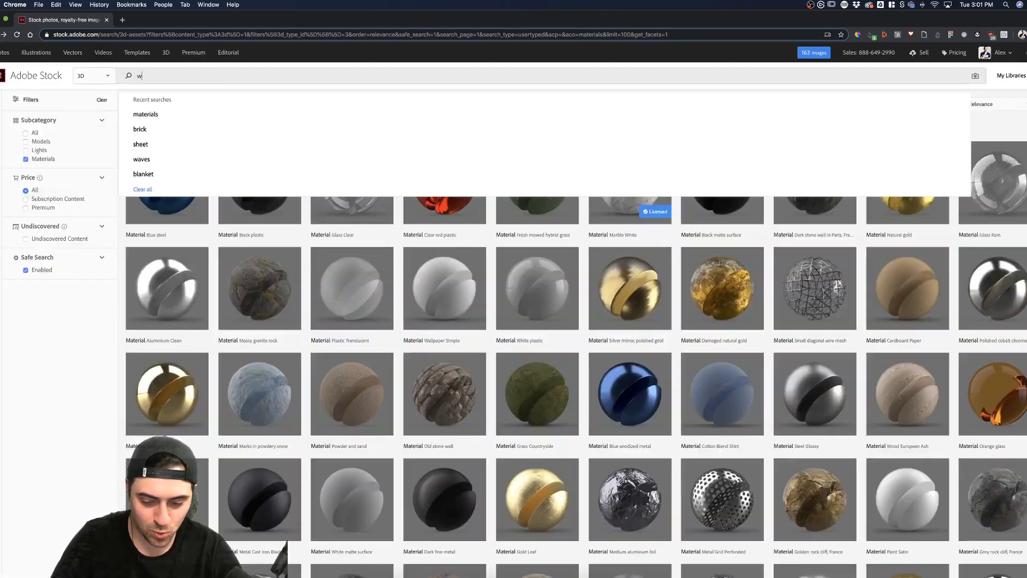
key(BackSpace)
key(BackSpace)
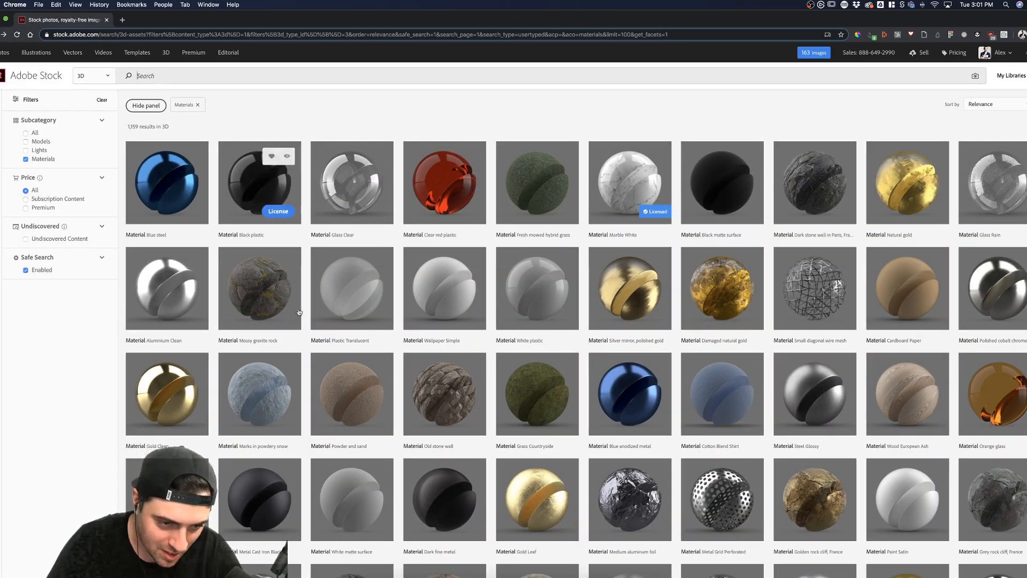
Open the Marks in powdery snow material from the results and license it to download its file
click(266, 395)
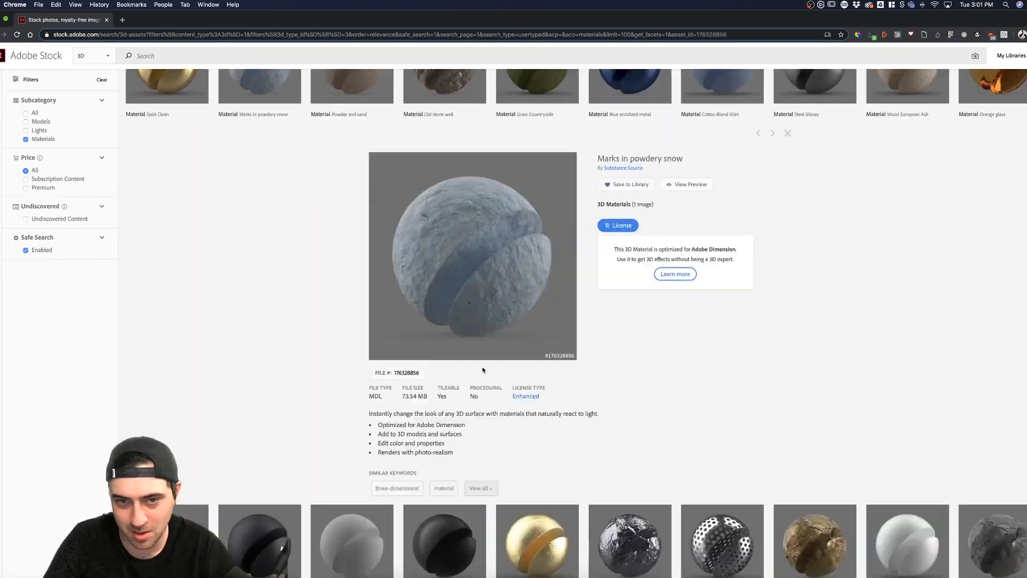
click(635, 229)
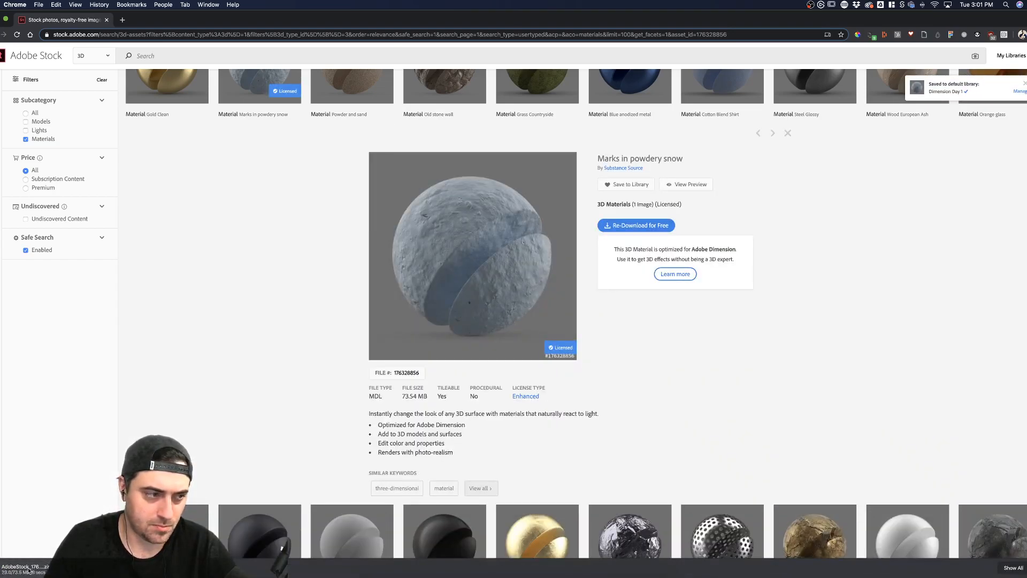
scroll(188, 397, up, 6)
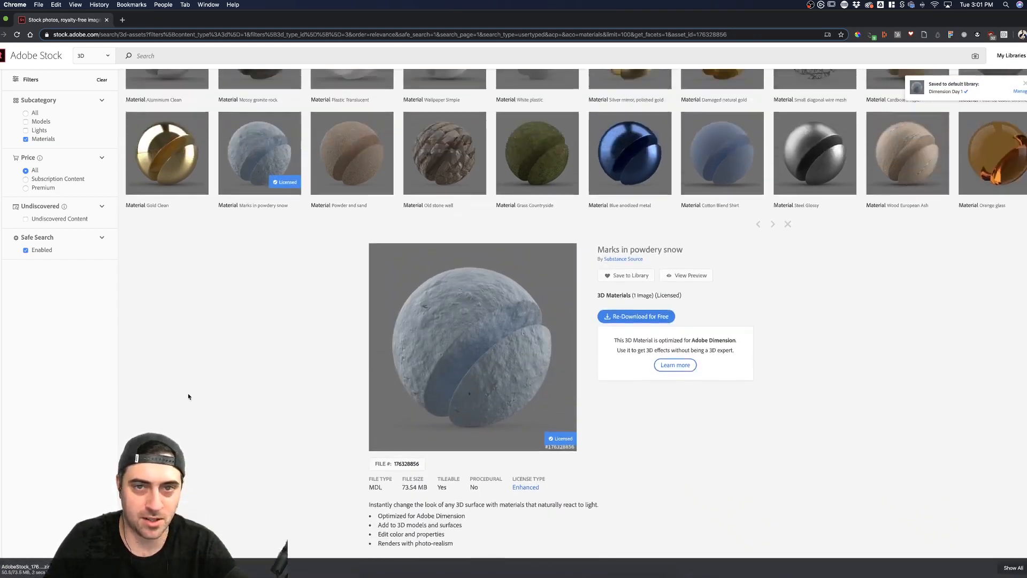
scroll(188, 396, down, 4)
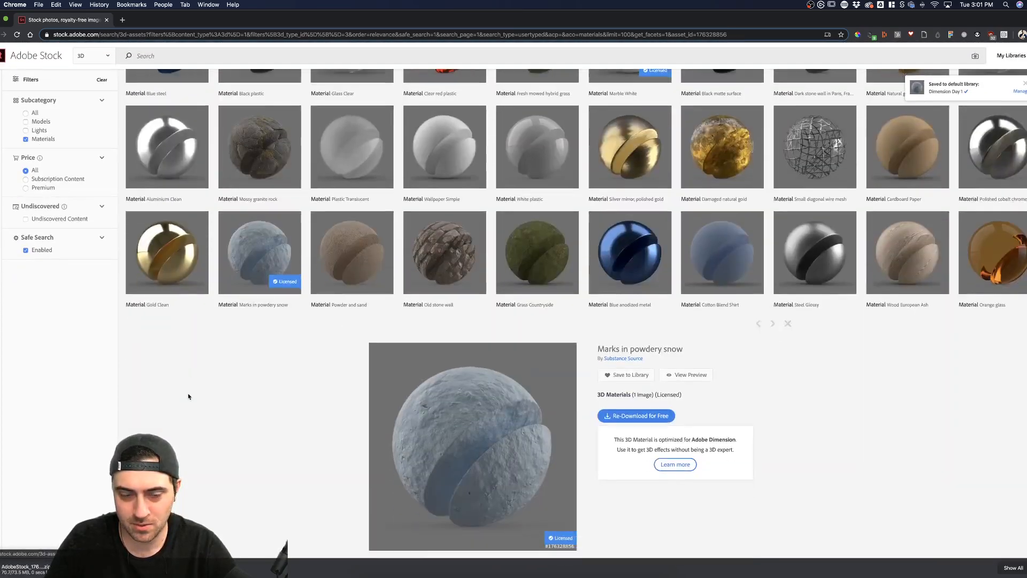
scroll(188, 396, down, 6)
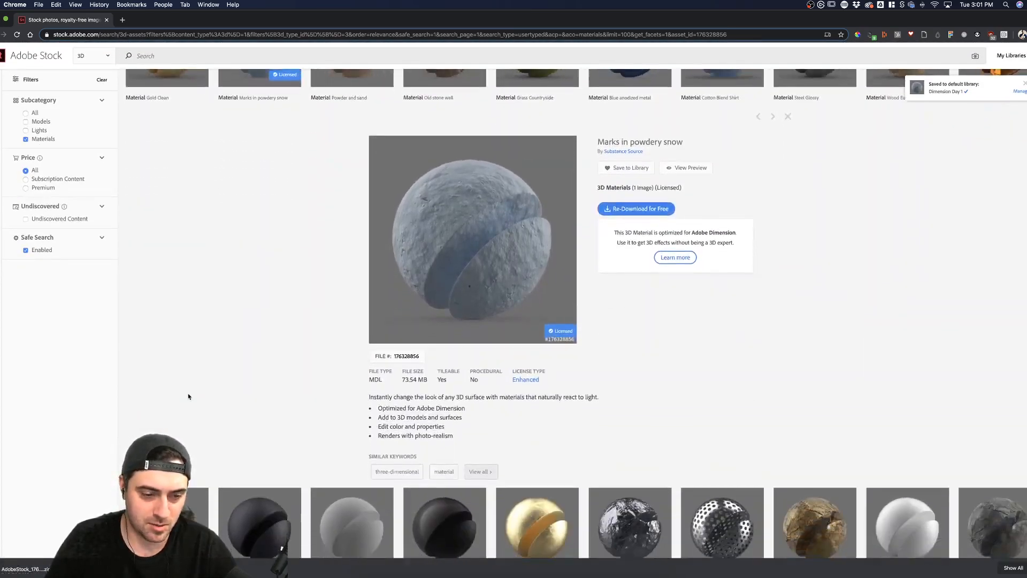
Unpack the downloaded archive, switch to Adobe Dimension and apply the powdery_snow_marks material to the left wall
click(46, 566)
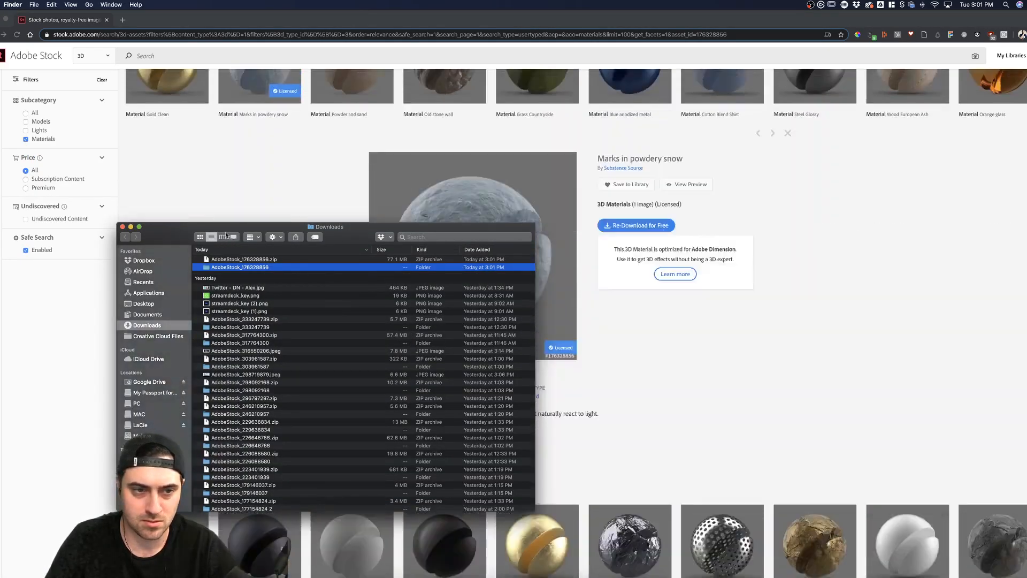
drag(227, 229, 1026, 176)
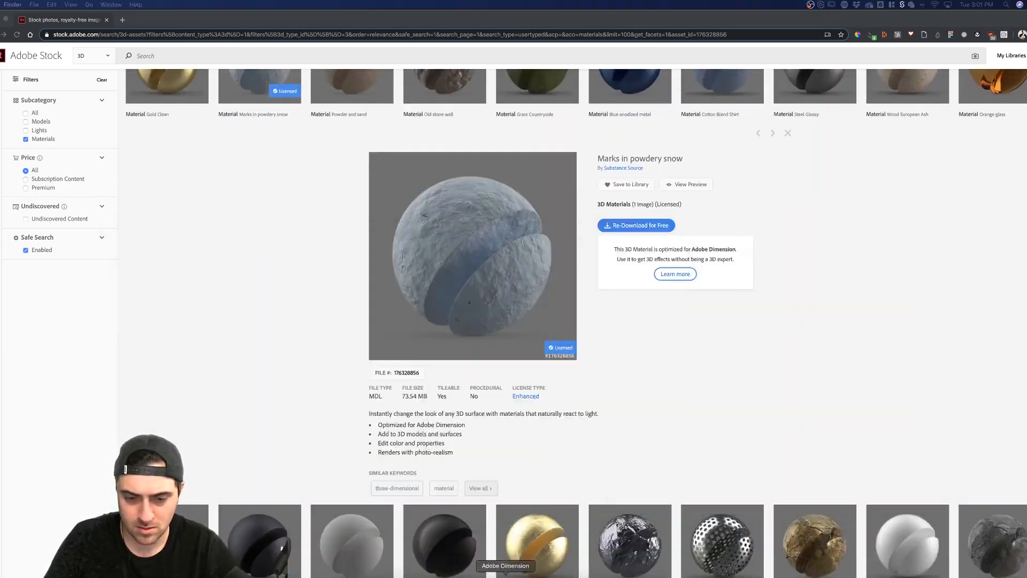
click(477, 575)
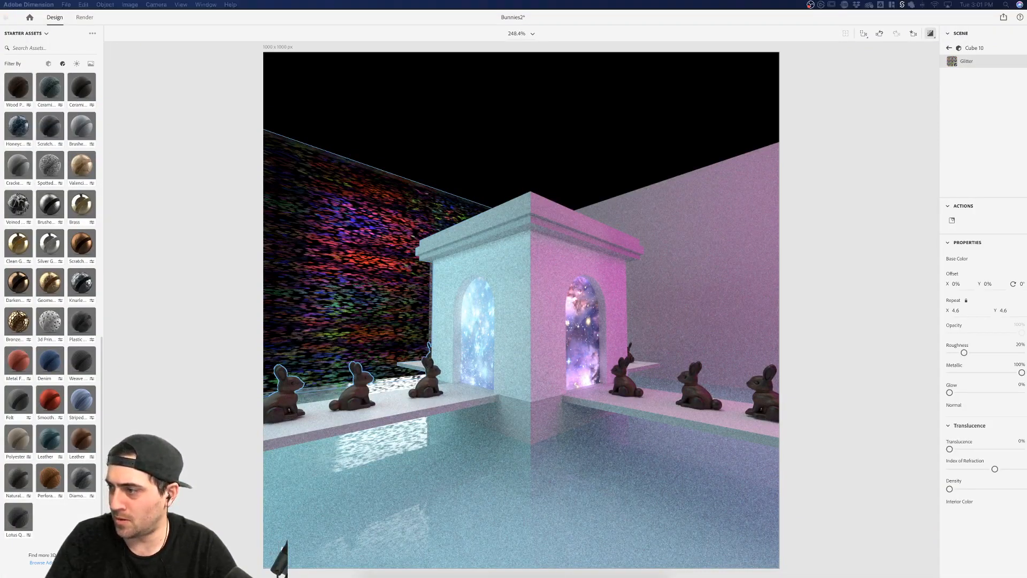
click(343, 242)
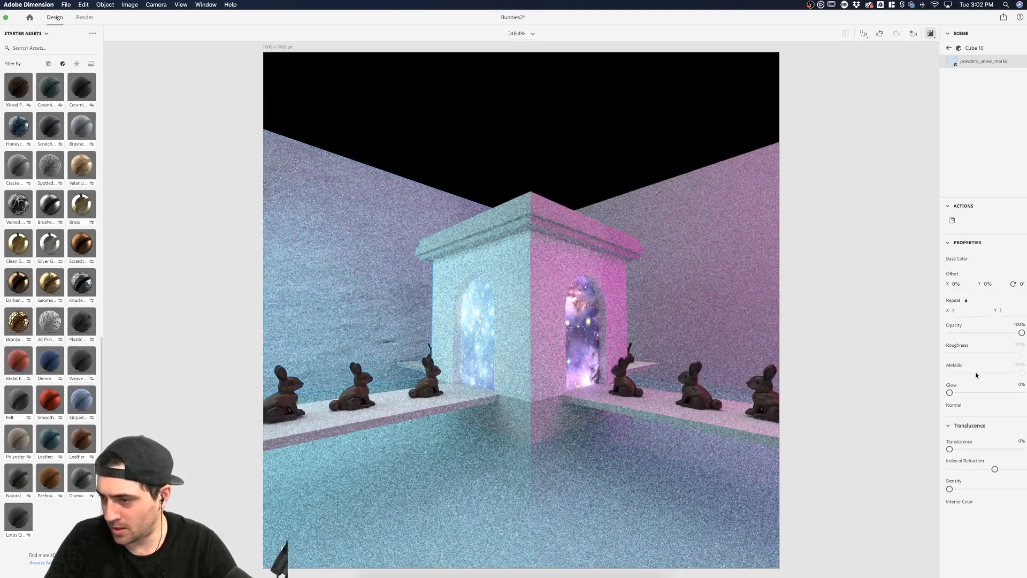
Inspect the powdery_snow_marks material's opacity, glow, base color image and normal map
click(1020, 333)
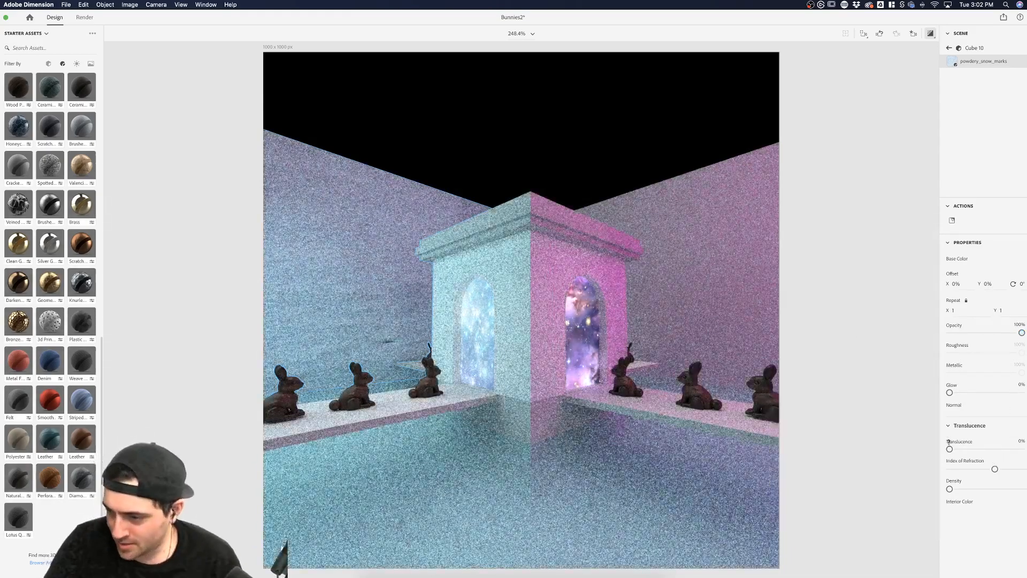
mouse_move(986, 459)
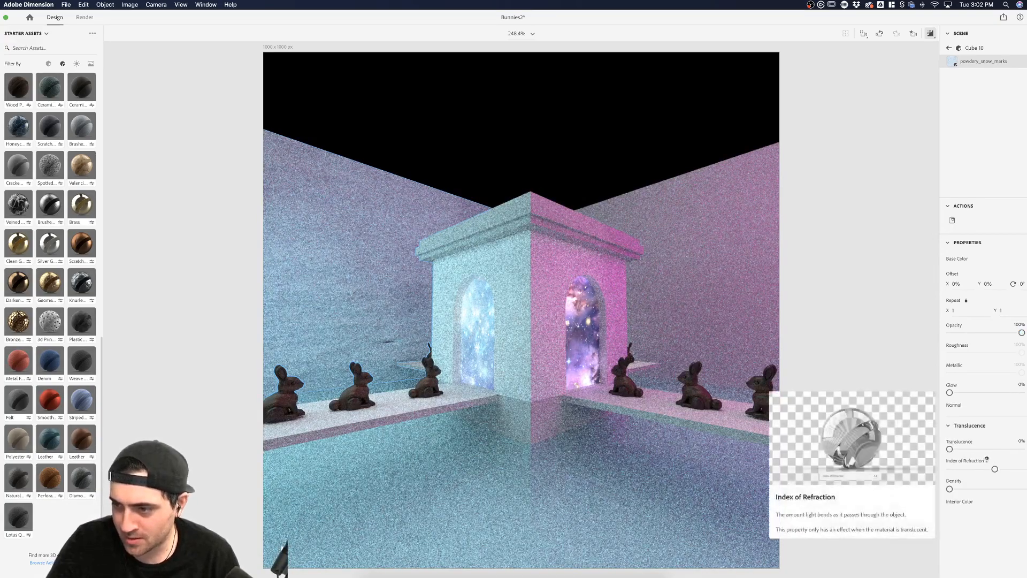
drag(950, 392, 923, 390)
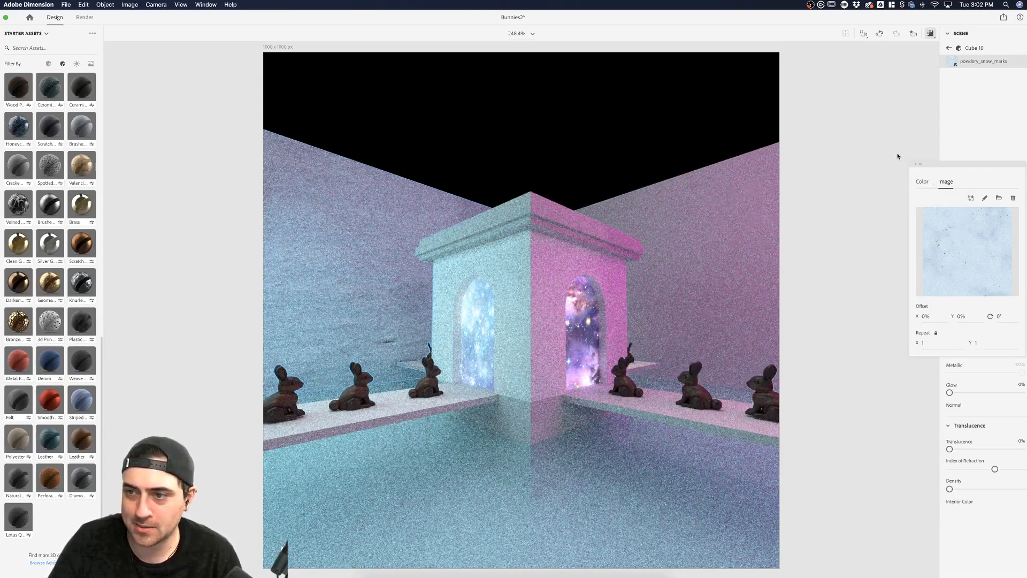
click(986, 132)
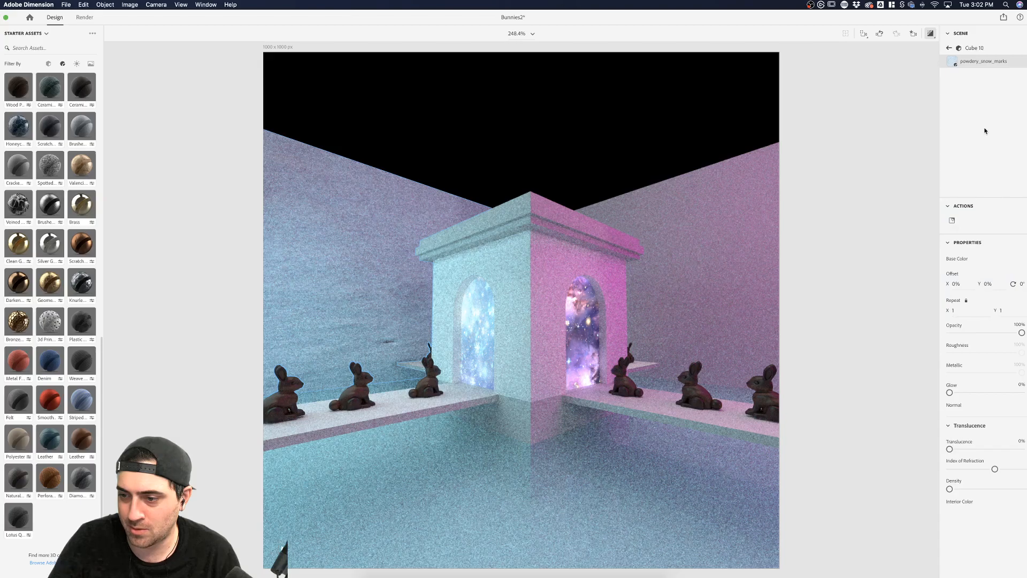
click(1021, 405)
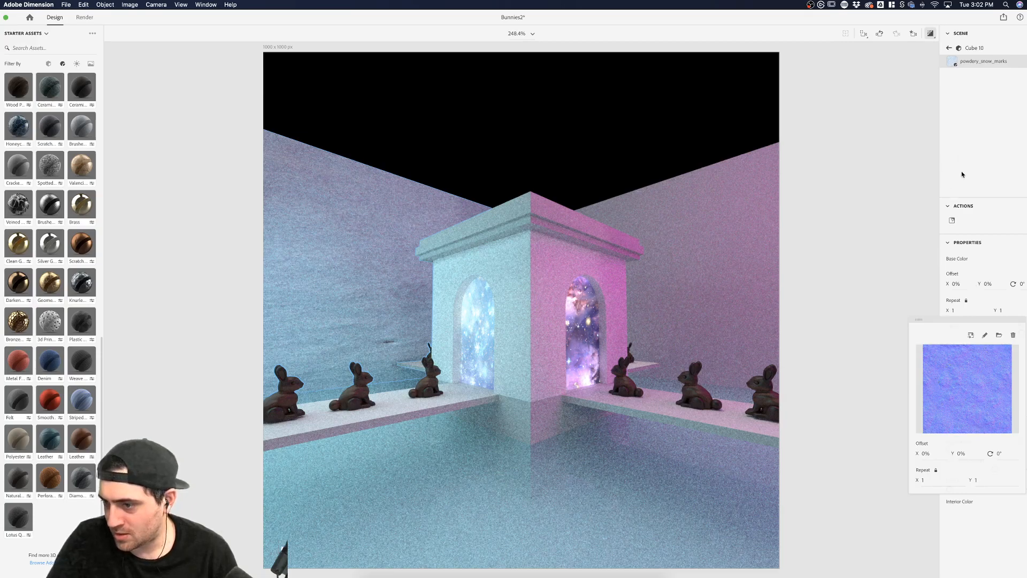
click(991, 492)
Set the interior color of the left wall's material to red, RGB 232, 67, 67
click(1019, 501)
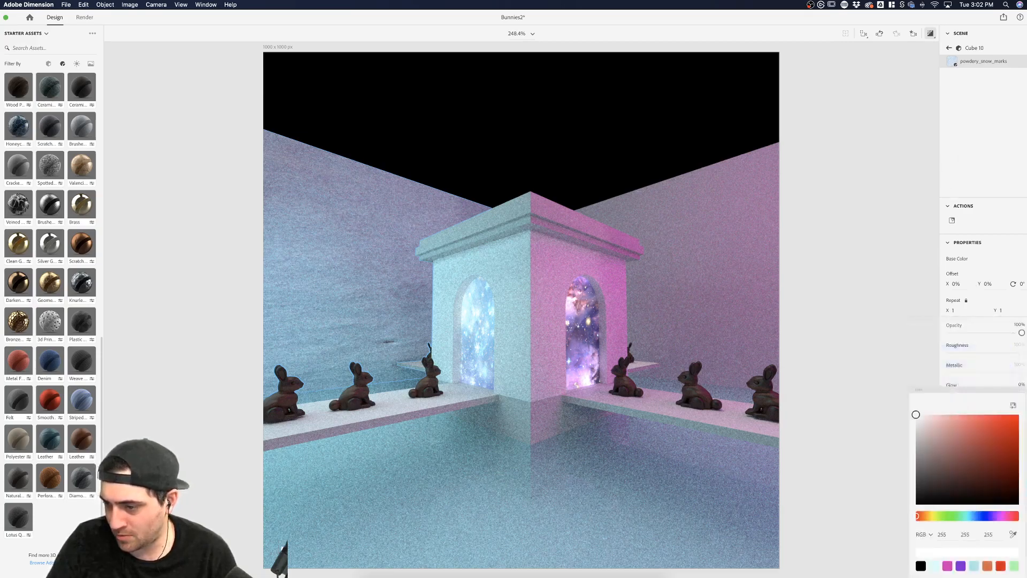
click(974, 426)
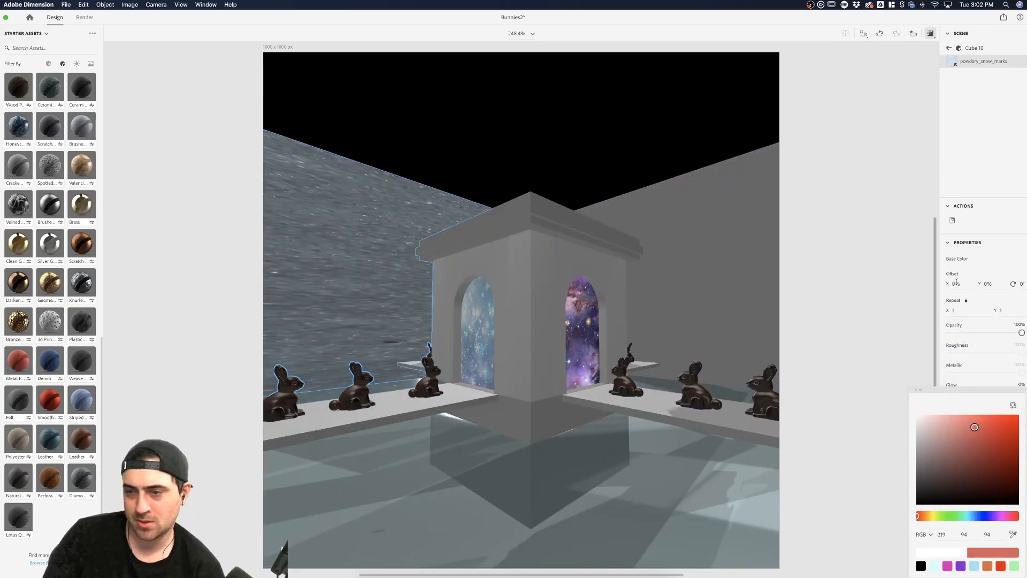
drag(974, 426, 988, 423)
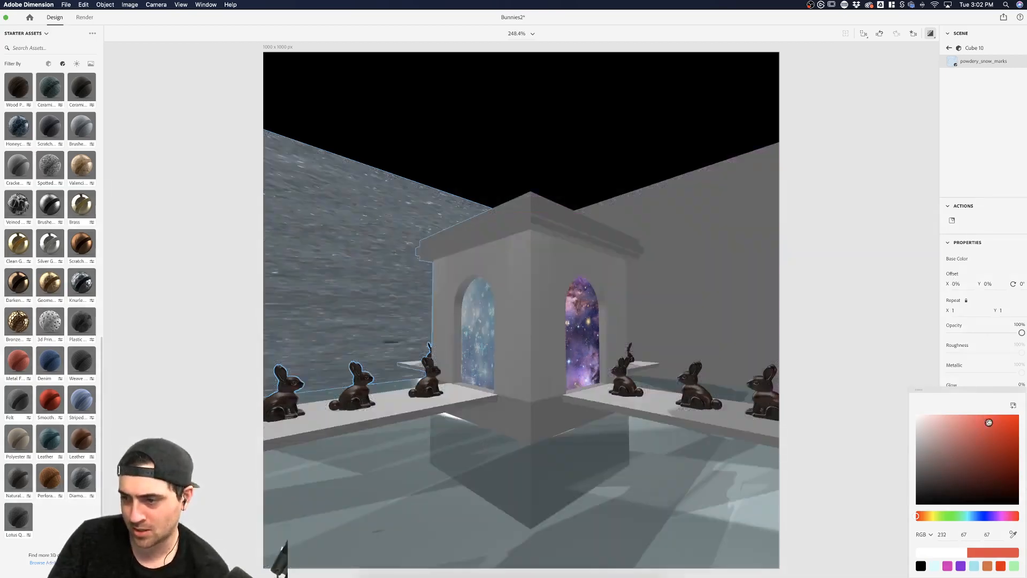
click(1008, 187)
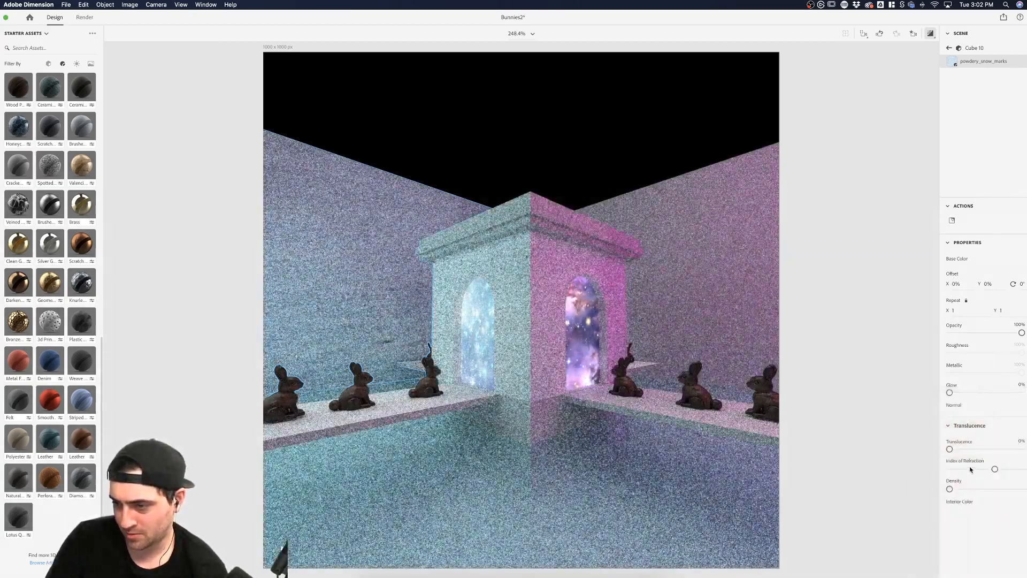
Set the left wall material's opacity to 37%, raise its density and set its translucence to 100%
drag(1021, 333, 976, 332)
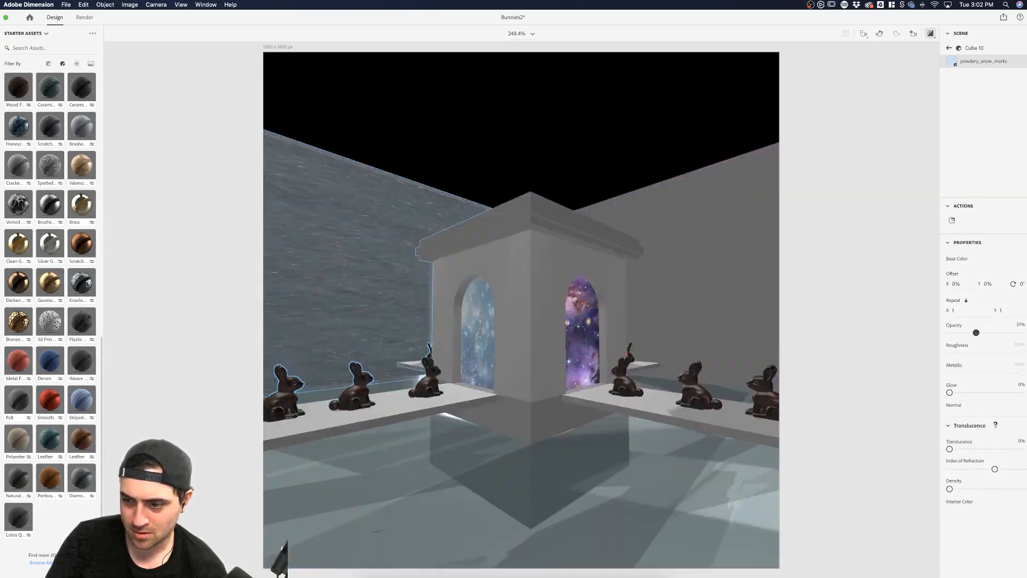
drag(950, 490, 1002, 489)
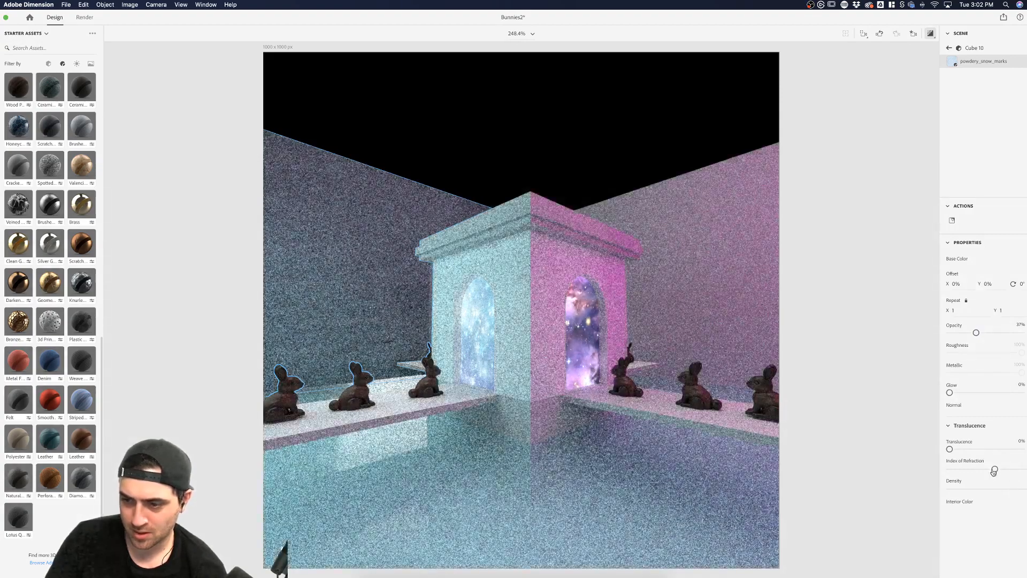
drag(950, 450, 1022, 449)
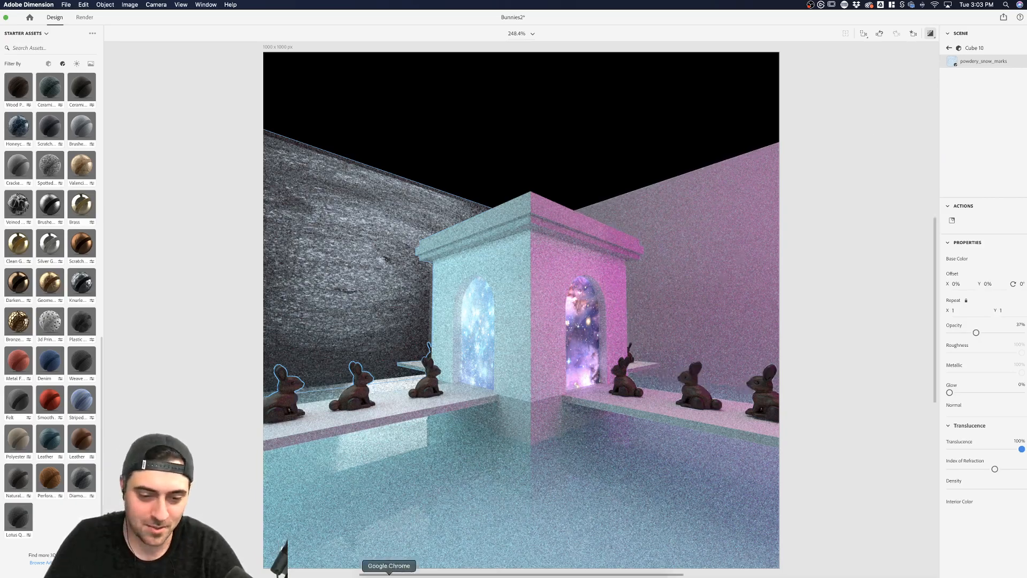
Switch to Chrome, look through the Adobe Stock 3D materials and search them for "tile"
click(389, 571)
scroll(468, 202, down, 10)
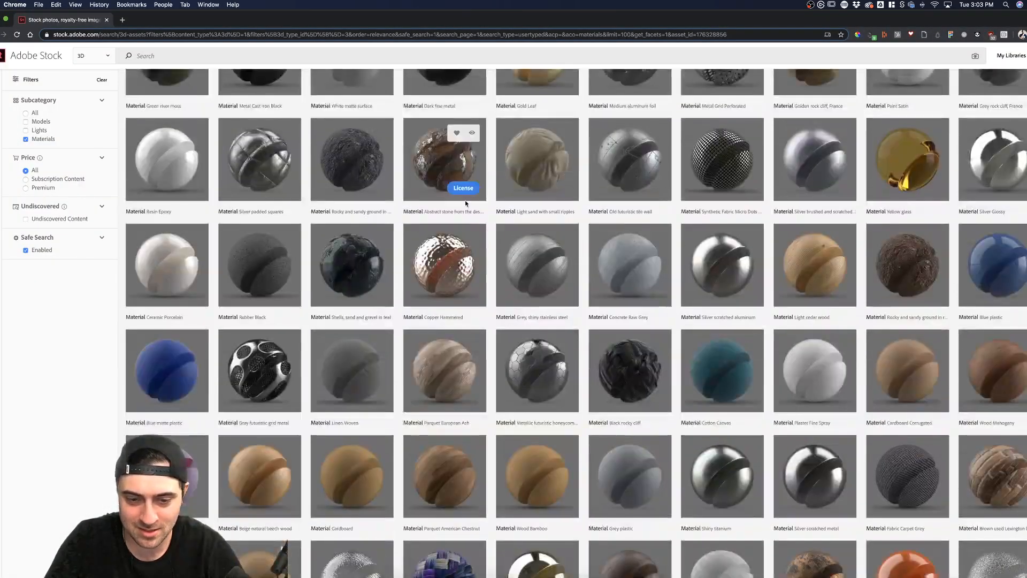
scroll(466, 204, down, 4)
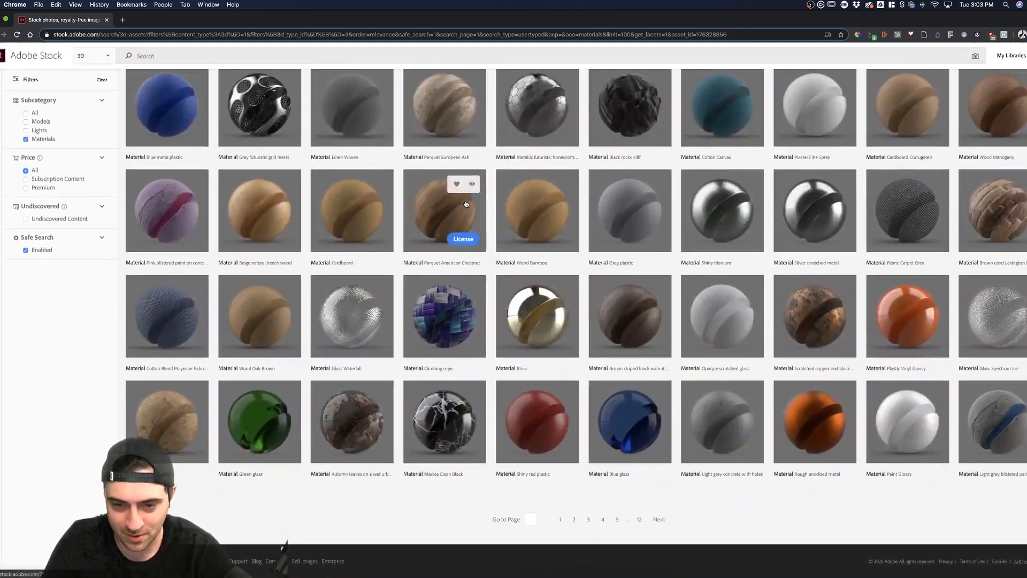
scroll(466, 204, up, 10)
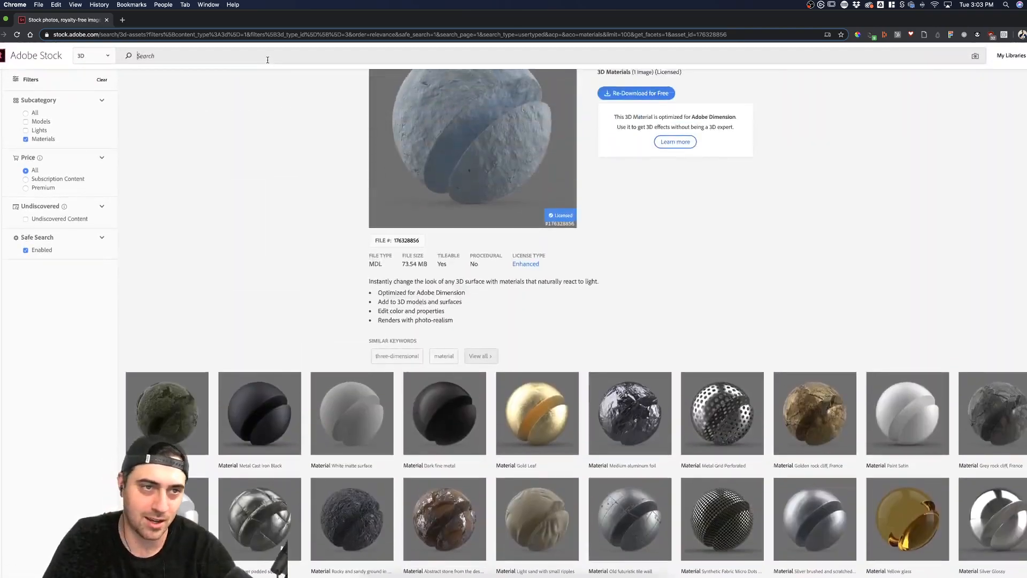
click(268, 59)
text(tile)
key(Return)
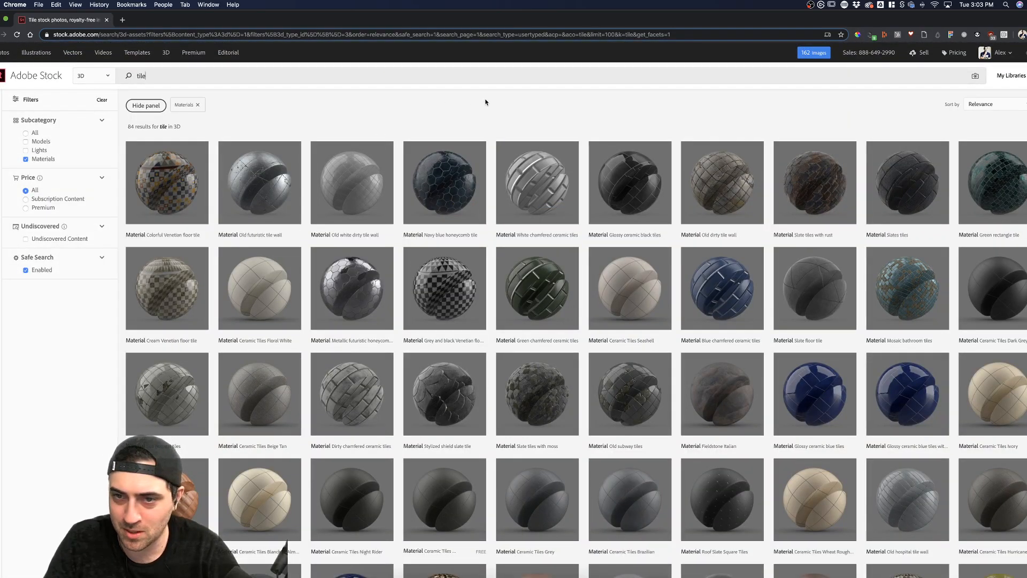
License and download the White chamfered ceramic tiles material from the search results and switch to Adobe Dimension
scroll(486, 102, down, 1)
scroll(486, 102, down, 1)
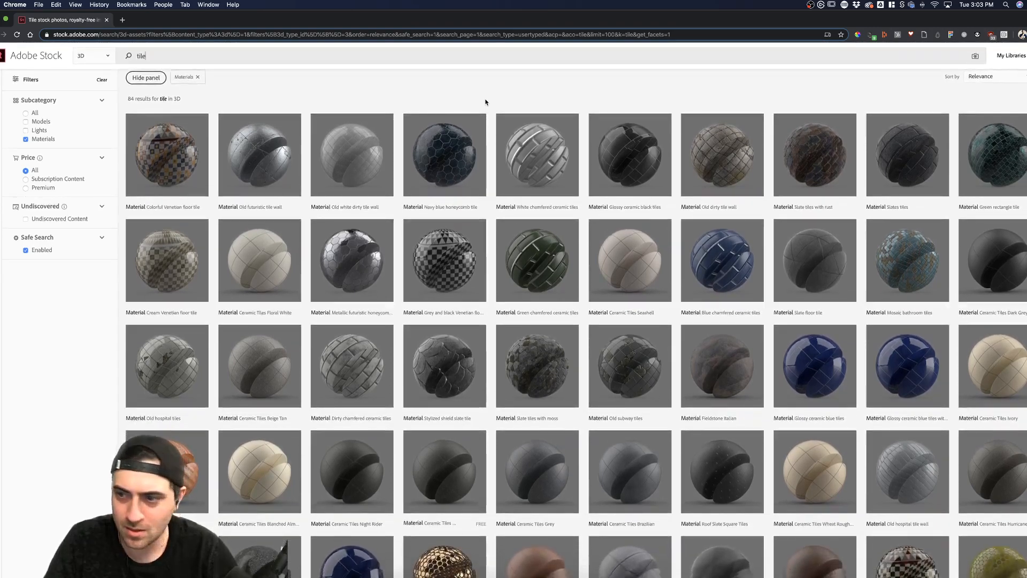
scroll(486, 102, down, 6)
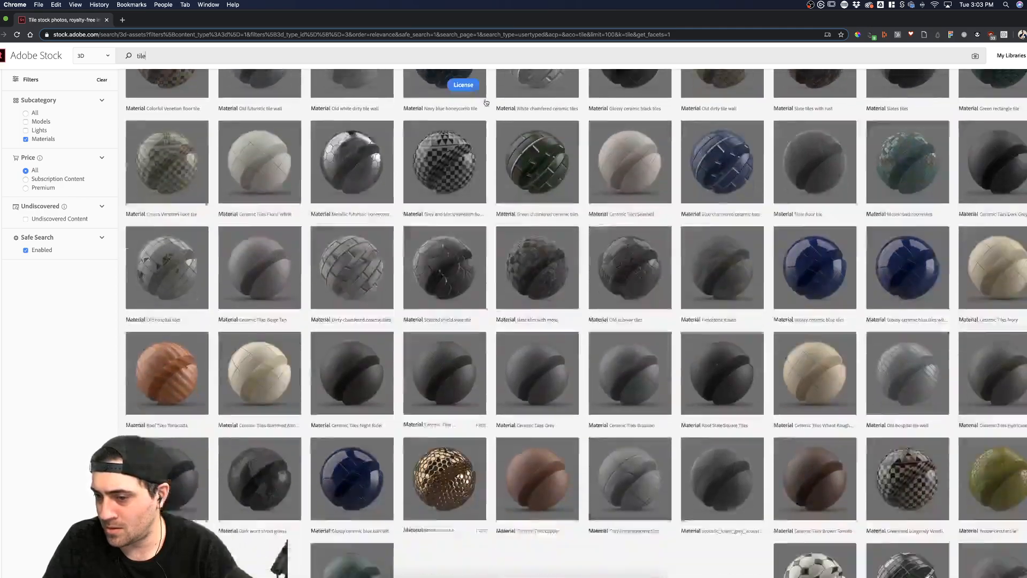
scroll(486, 101, down, 2)
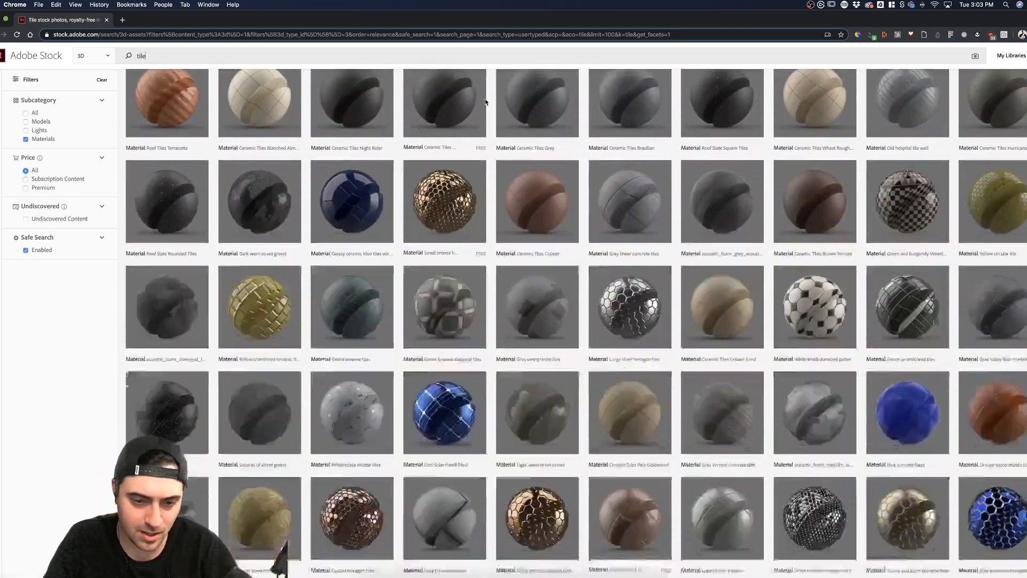
scroll(486, 101, up, 8)
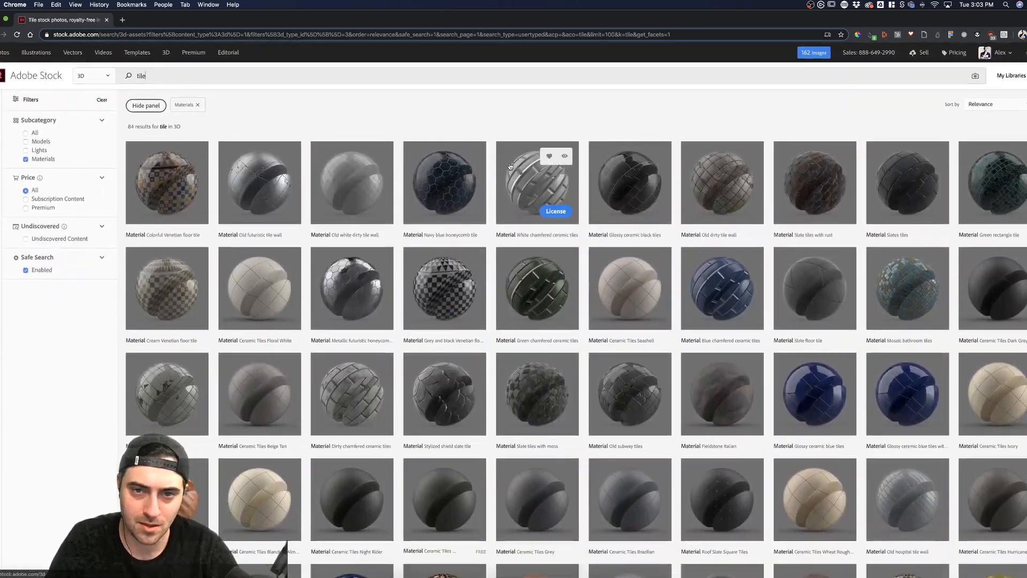
click(505, 175)
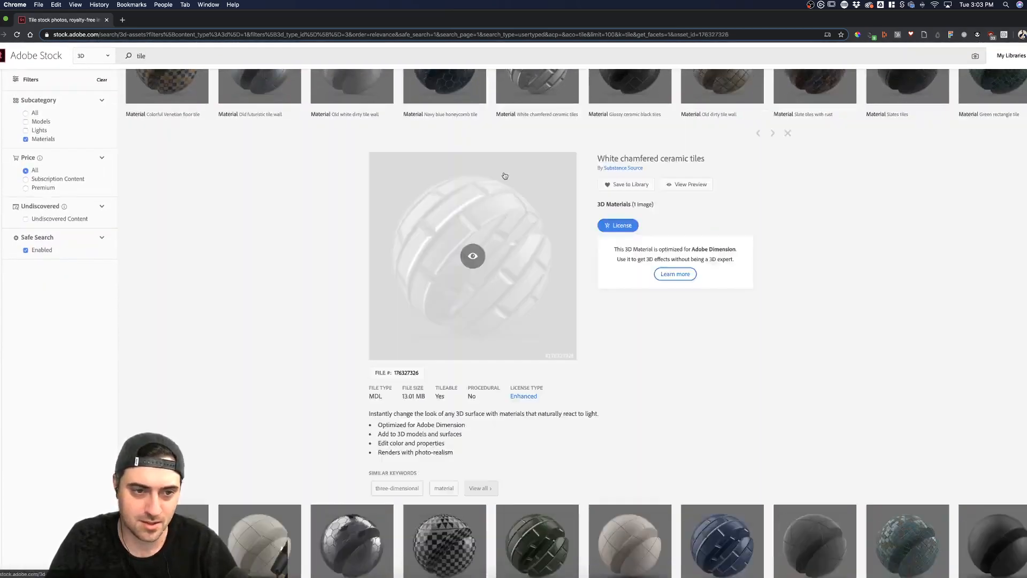
click(623, 226)
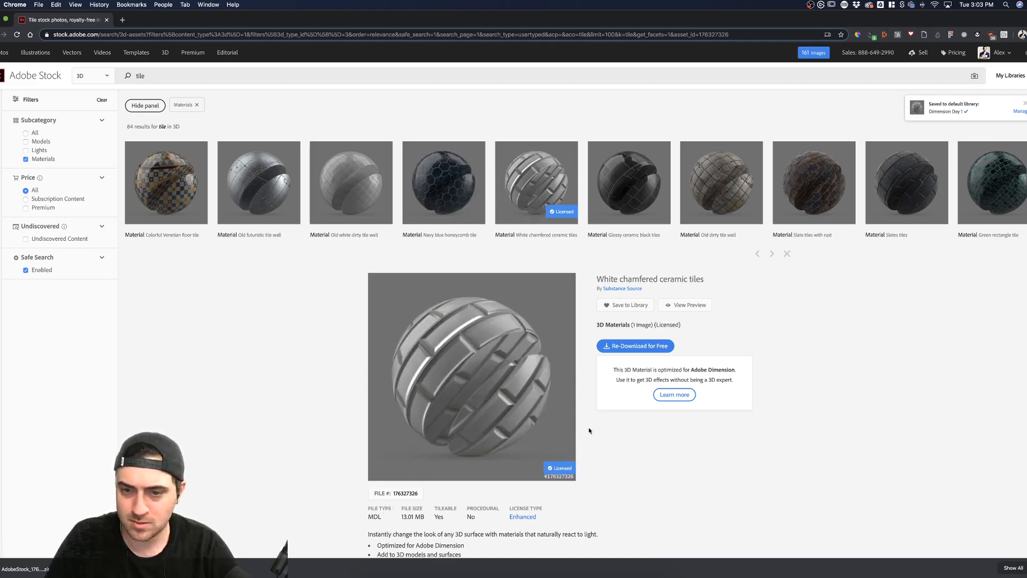
click(626, 353)
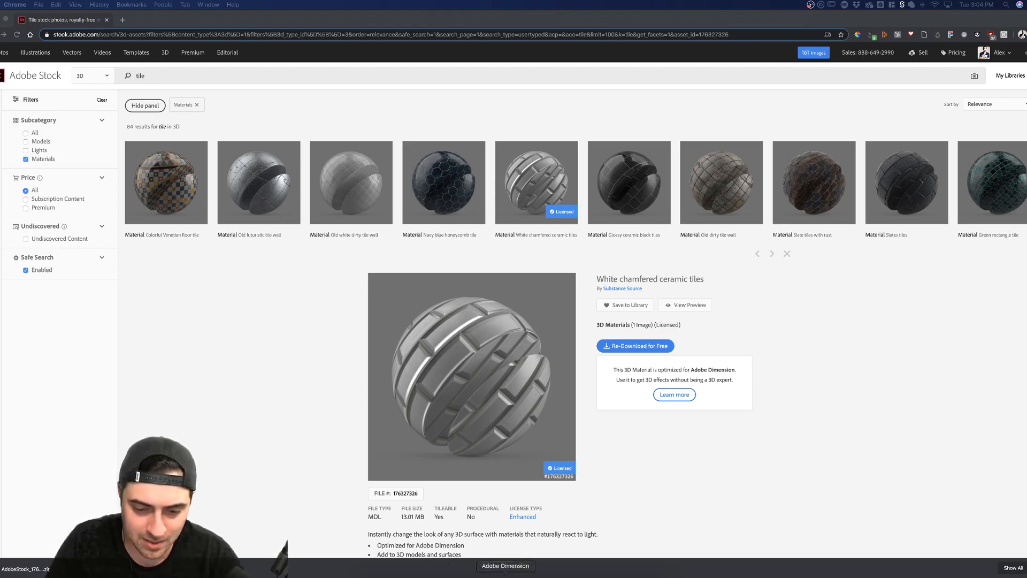
click(503, 577)
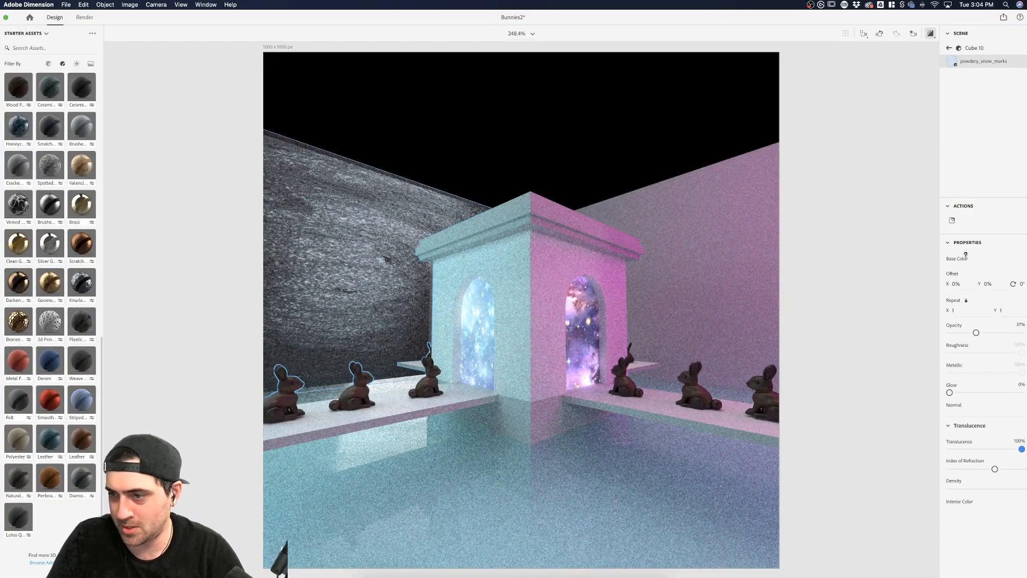
Give the left wall's powdery_snow_marks material a reddish base color and set its translucence to 0%
click(1020, 258)
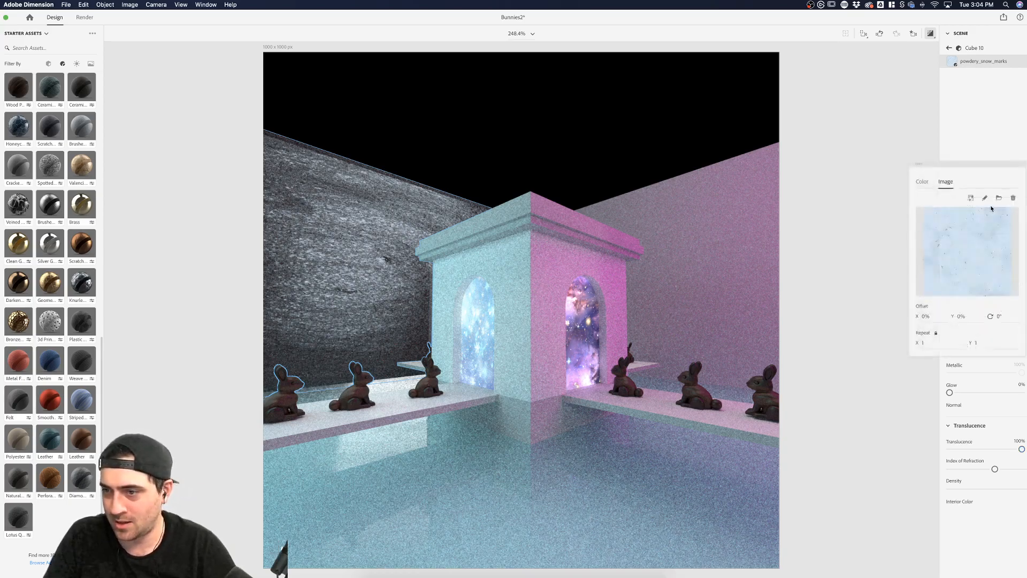
click(922, 182)
drag(945, 219, 963, 210)
click(1007, 130)
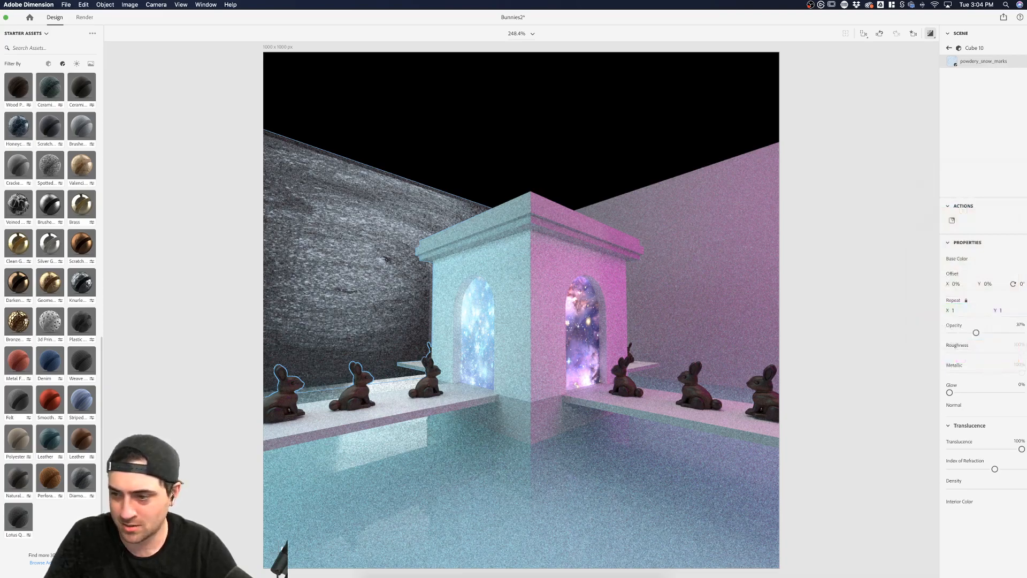
drag(1020, 448, 950, 449)
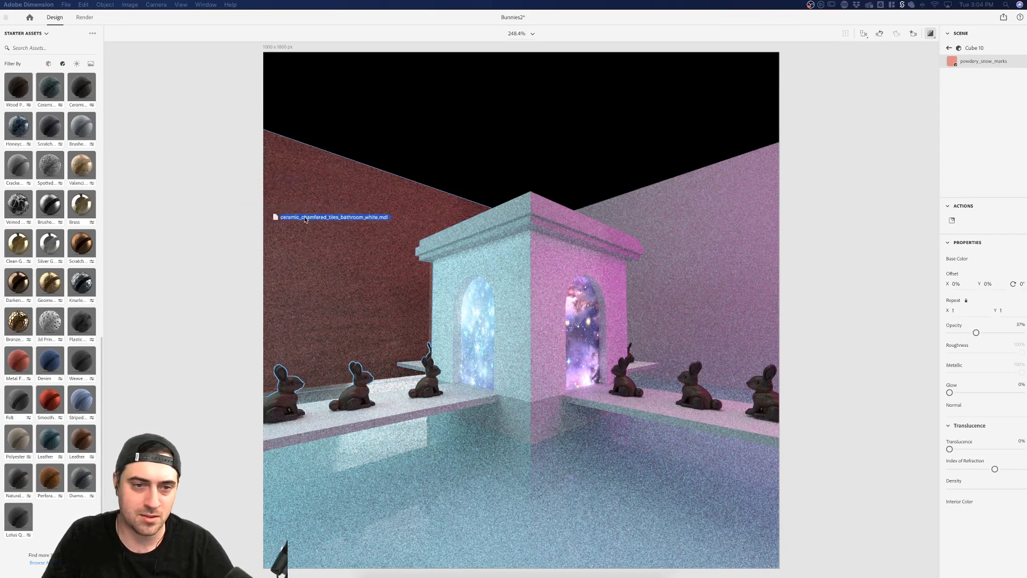
Apply ceramic_chamfered_tiles_bathroom_white.mdl to the left wall and set its X and Y repeat to 15.3
click(300, 217)
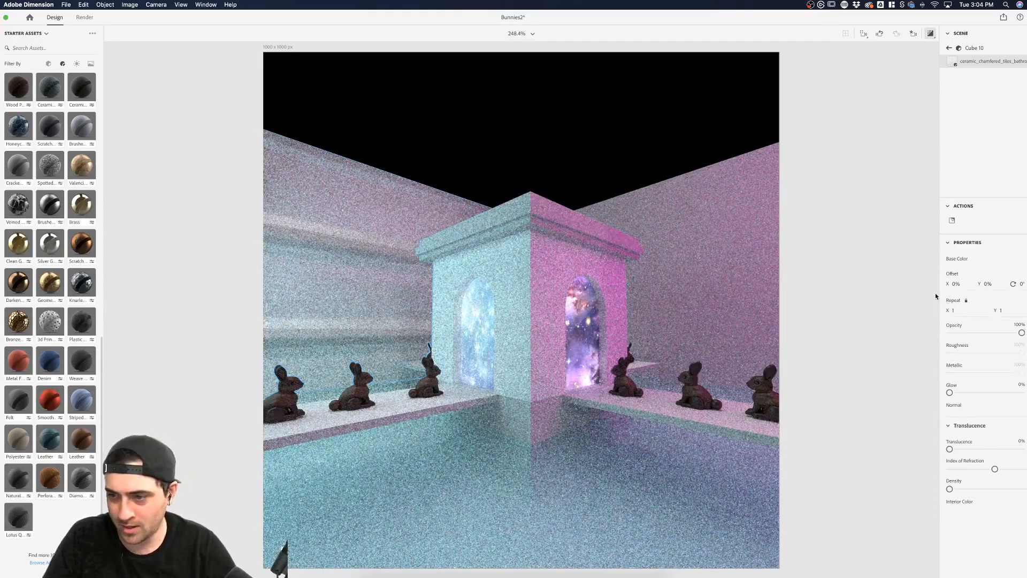
mouse_move(948, 311)
mouse_down()
mouse_move(1026, 311)
mouse_move(951, 318)
mouse_up()
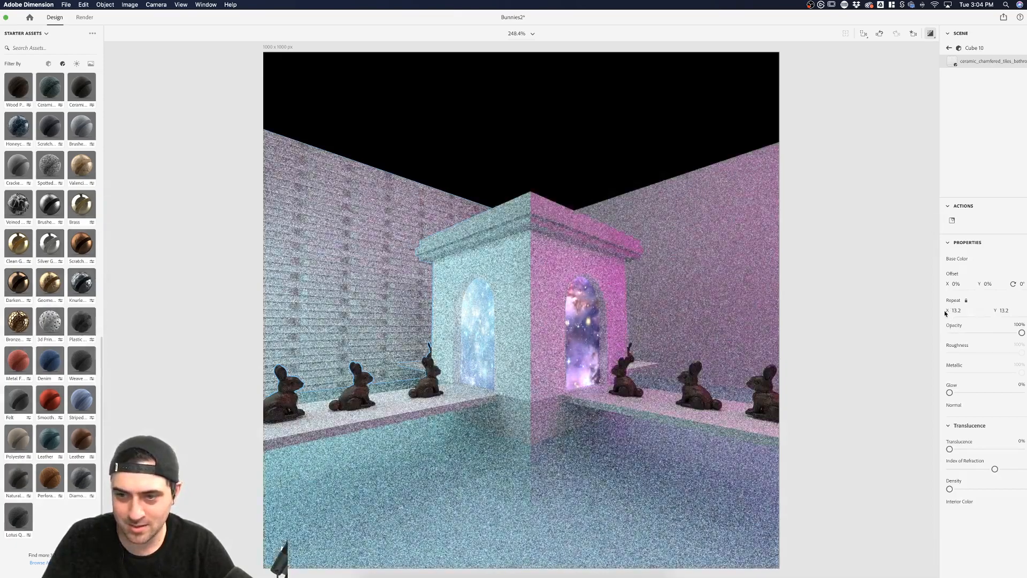
drag(953, 312, 956, 312)
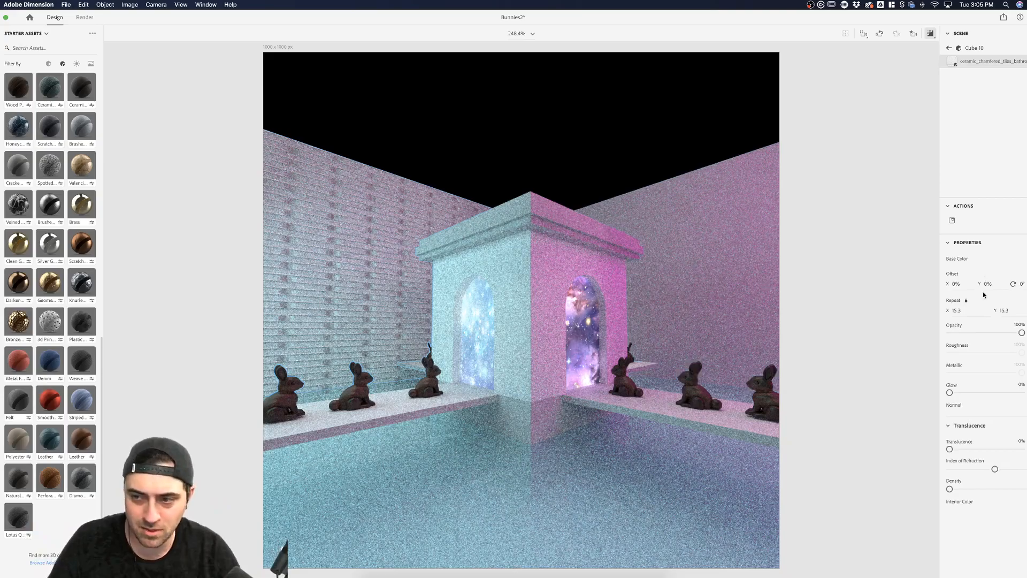
Unlink the tile material's repeat values and set the Y repeat to 3.1
click(967, 304)
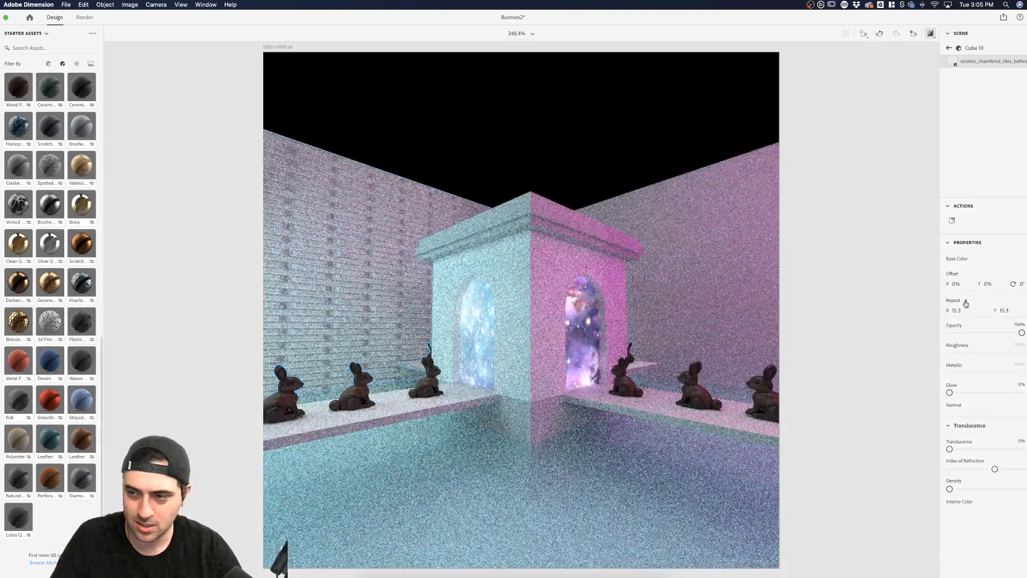
drag(996, 311, 960, 312)
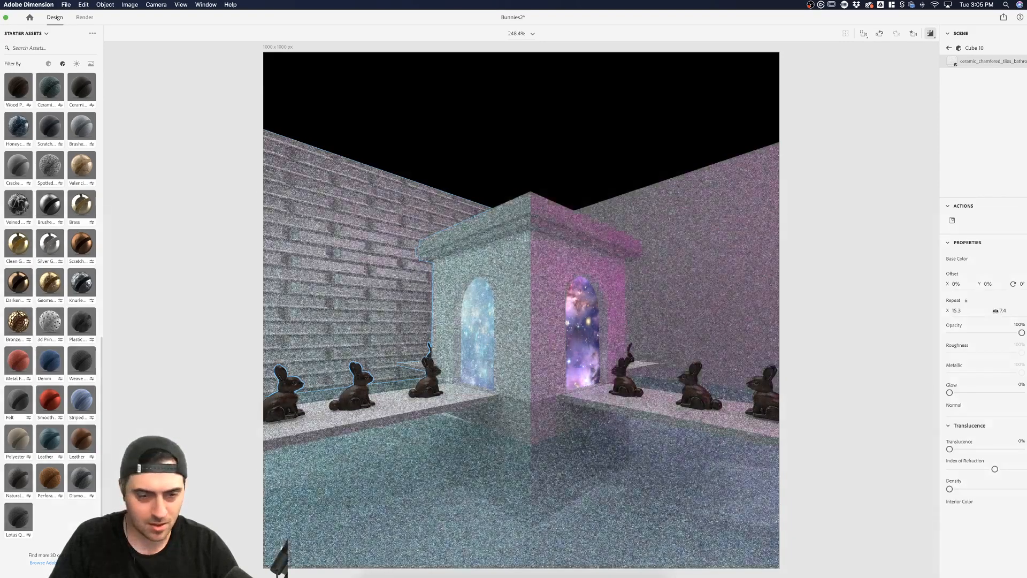
drag(996, 310, 983, 310)
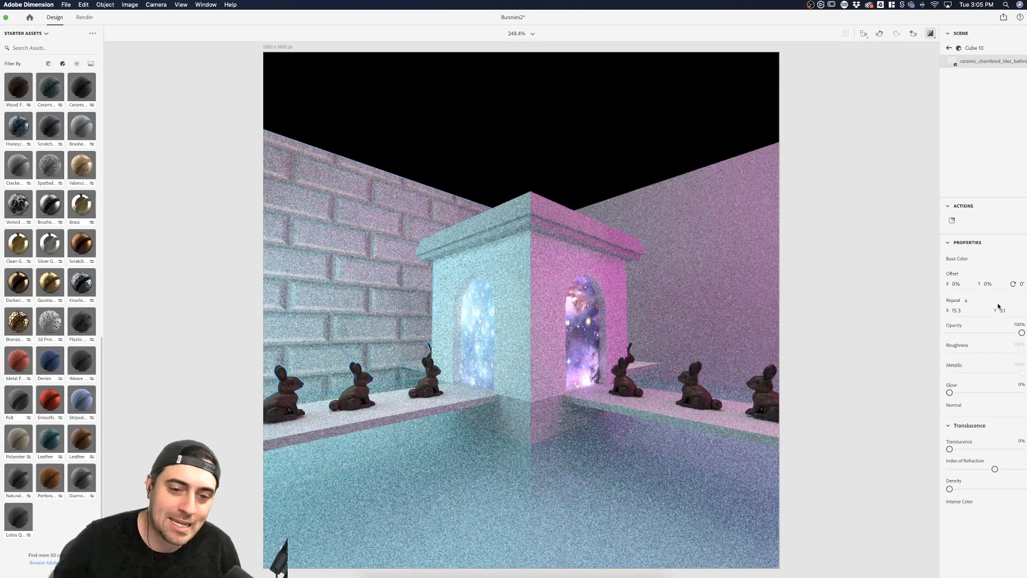
Relink the repeat values and scale the tile pattern to X 34.4 and Y 7
click(966, 301)
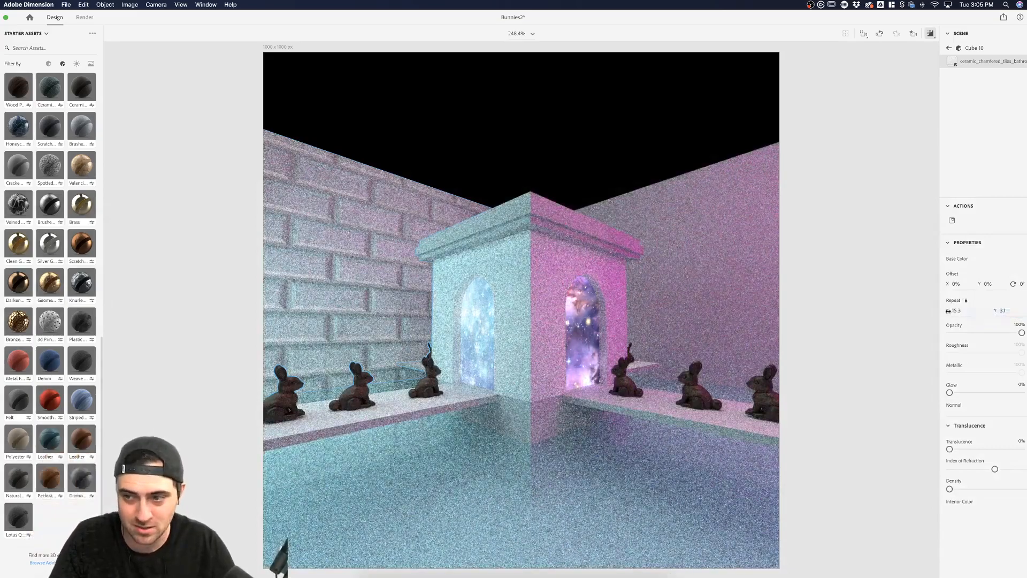
drag(948, 310, 1026, 311)
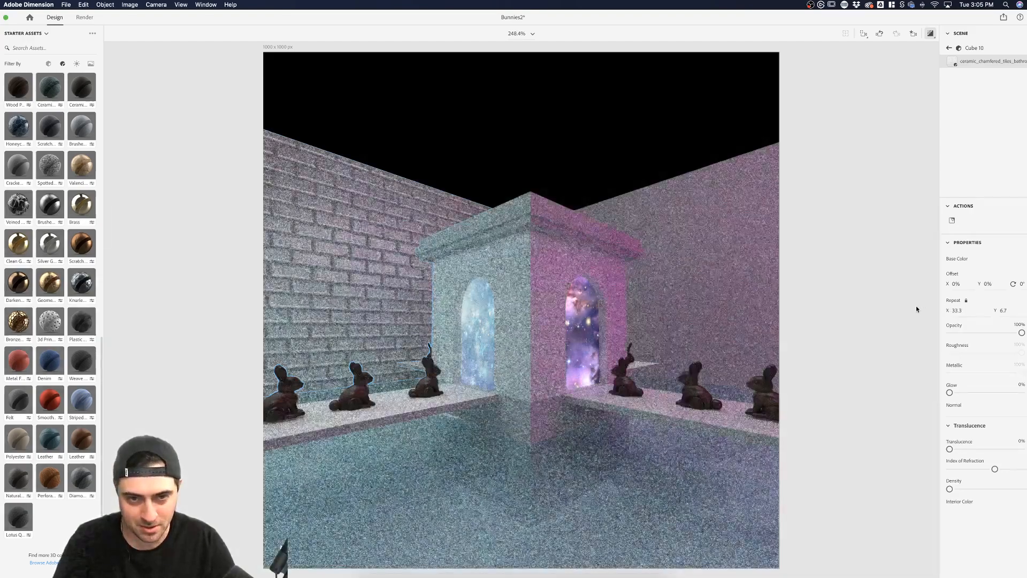
drag(947, 311, 947, 311)
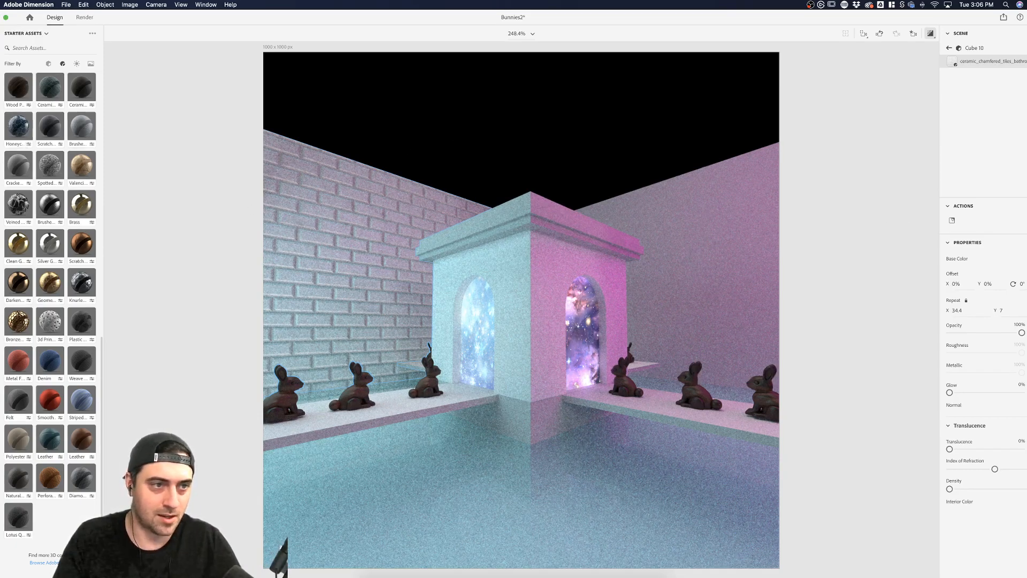
Set the Y offset of the left wall's tile material to 2%, checking the bricks along the wall's upper edge
click(418, 108)
click(396, 159)
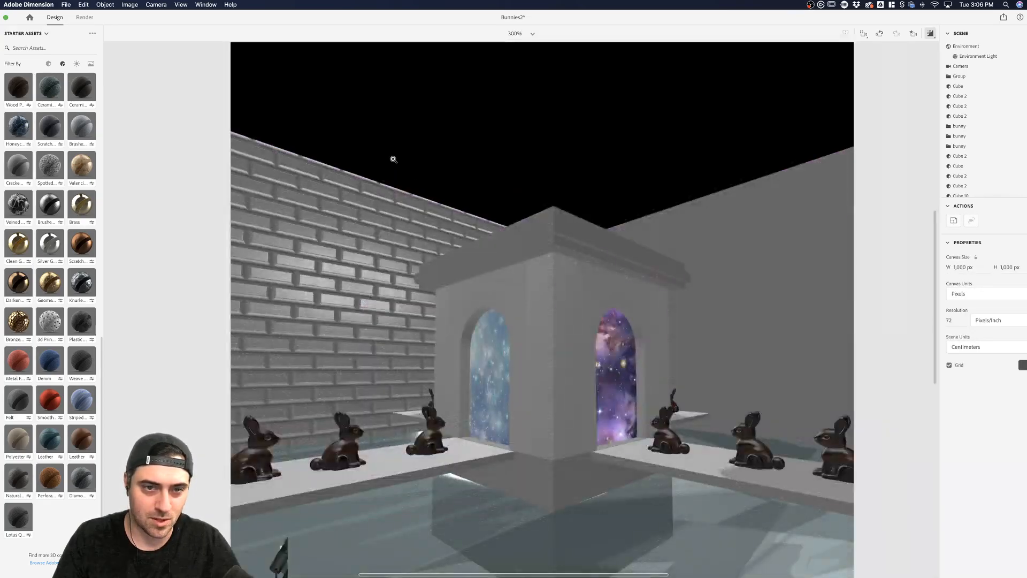
click(355, 173)
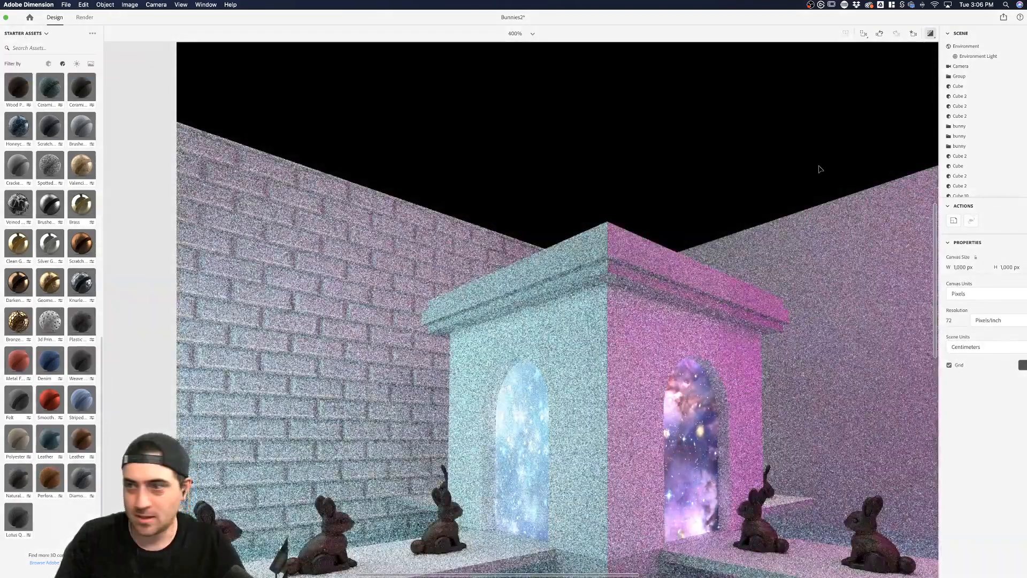
click(219, 169)
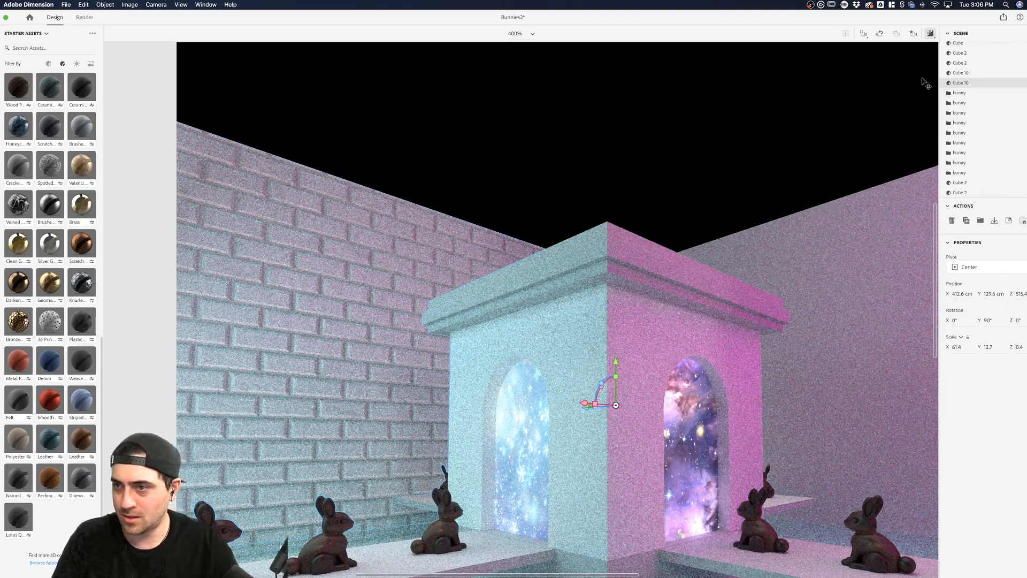
drag(289, 289, 297, 269)
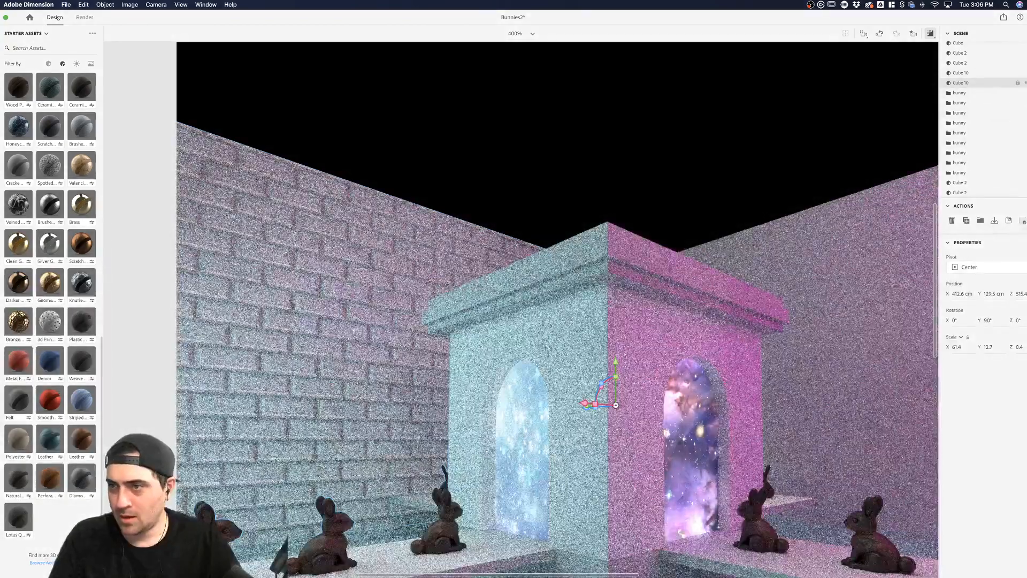
double_click(974, 82)
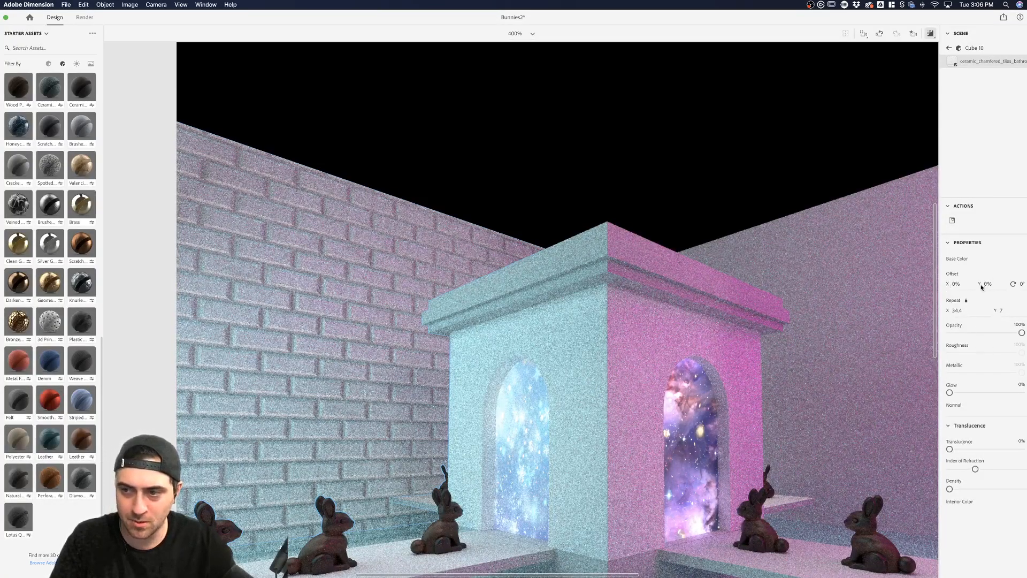
drag(980, 285, 981, 284)
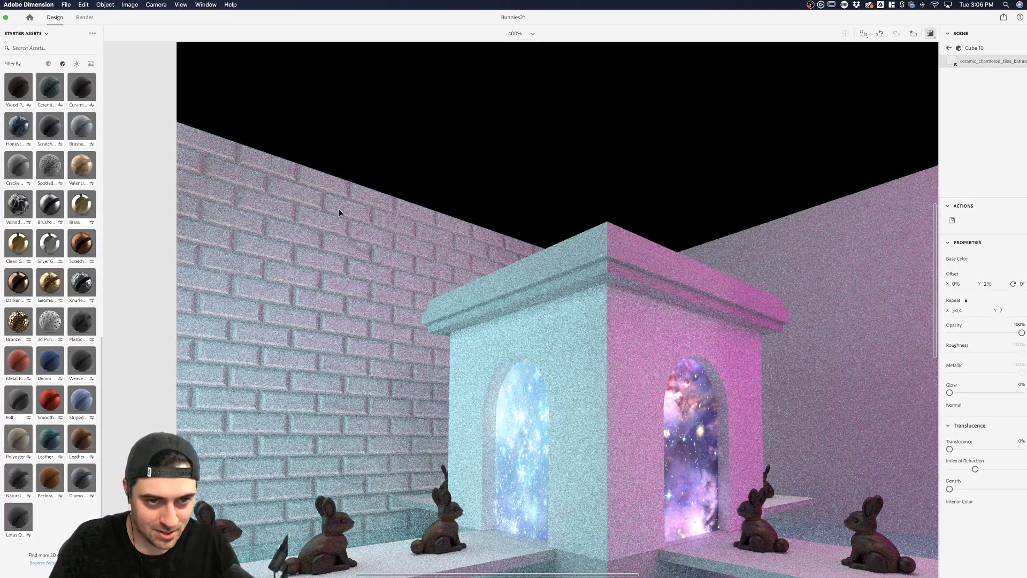
Leave the tile material, review the whole scene at 200% zoom and select the left wall
key(Escape)
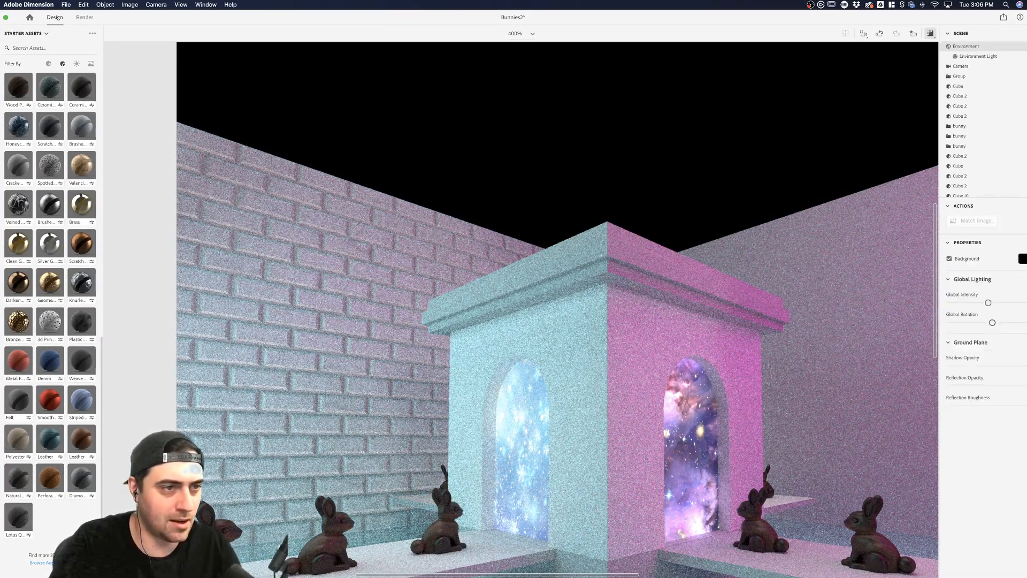
click(170, 139)
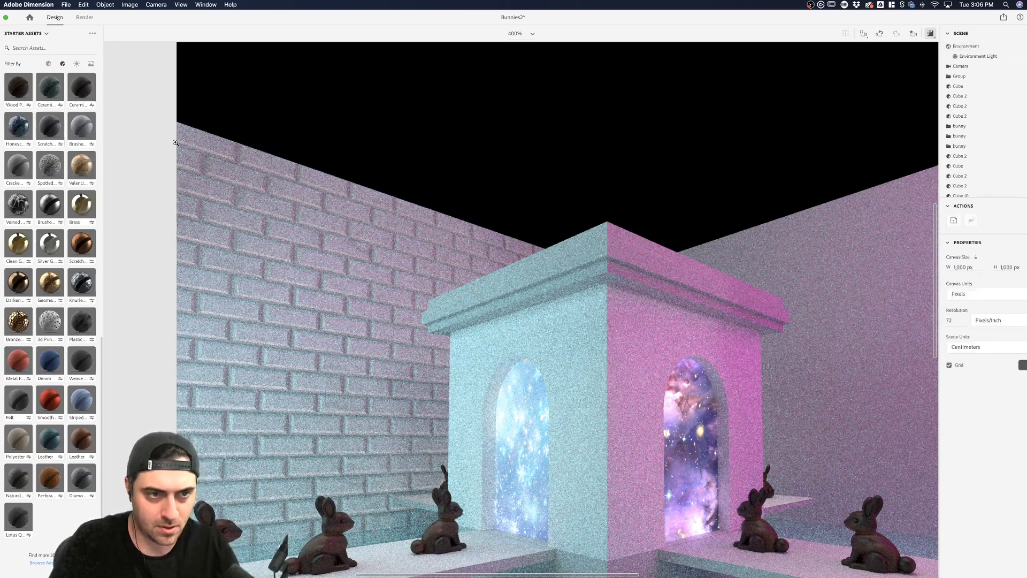
alt+click(175, 142)
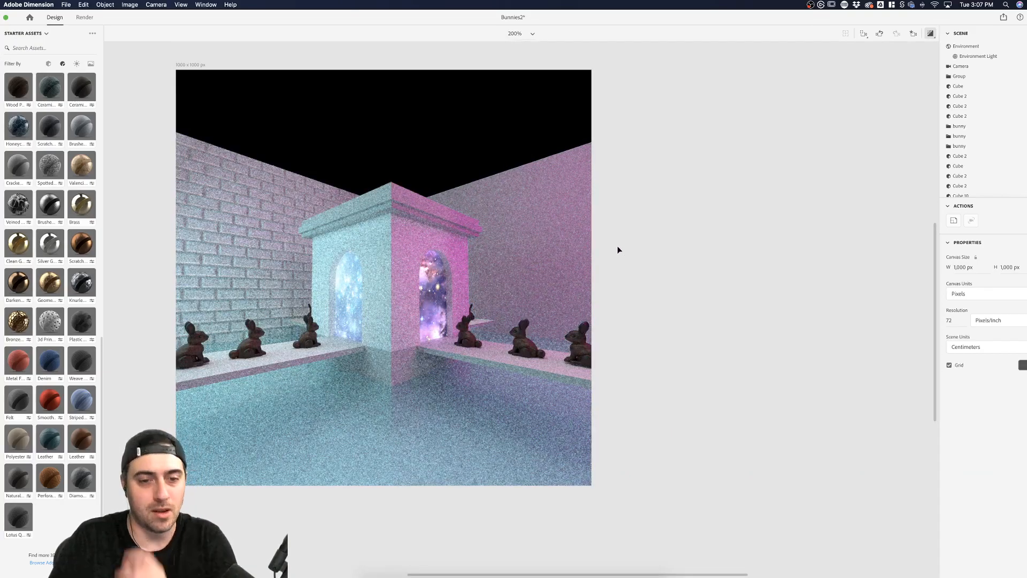
click(499, 336)
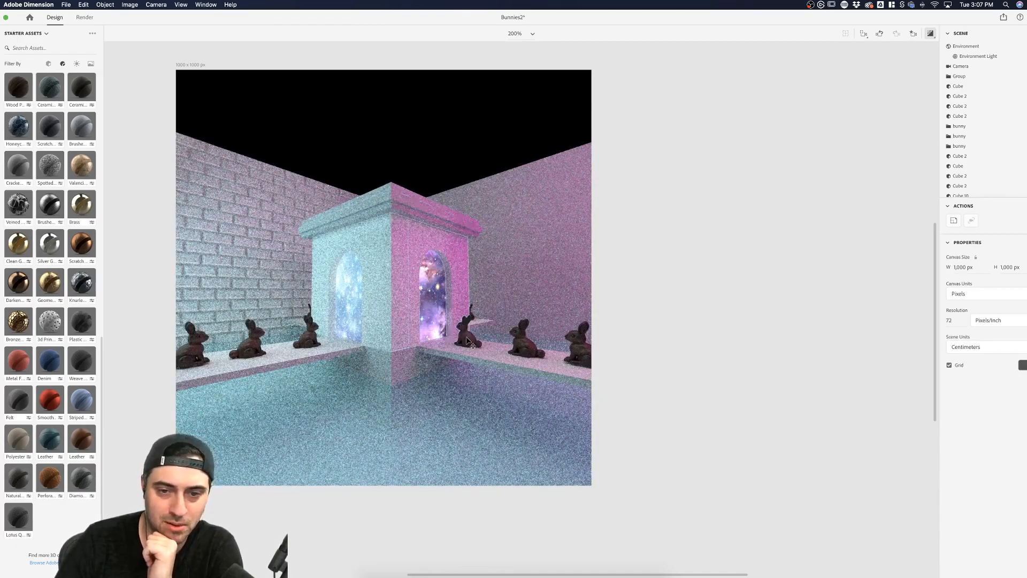
click(234, 290)
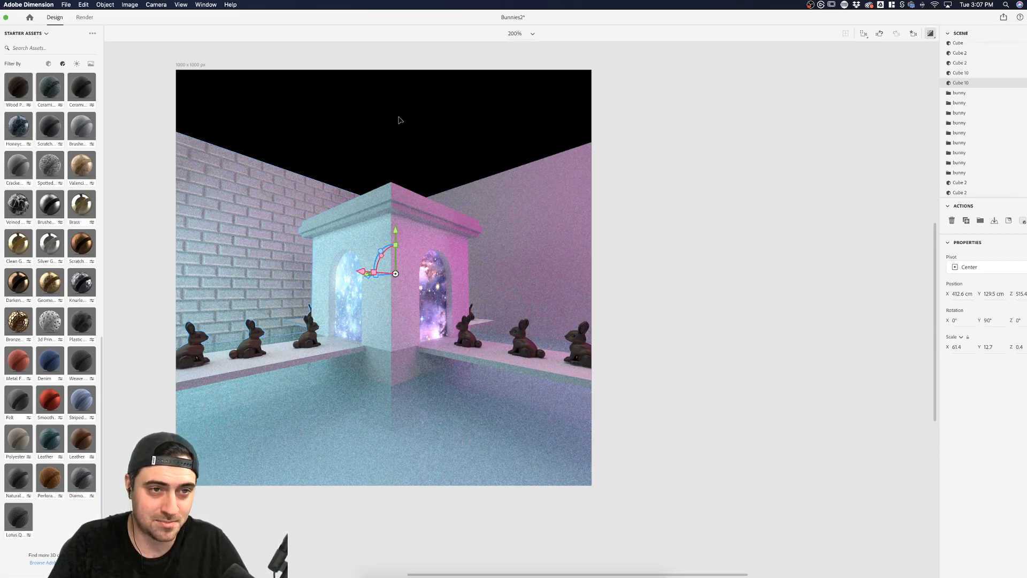
Clear the selection and examine the tiled left wall and the shrine at 300% zoom, returning to 200%
key(z)
click(379, 116)
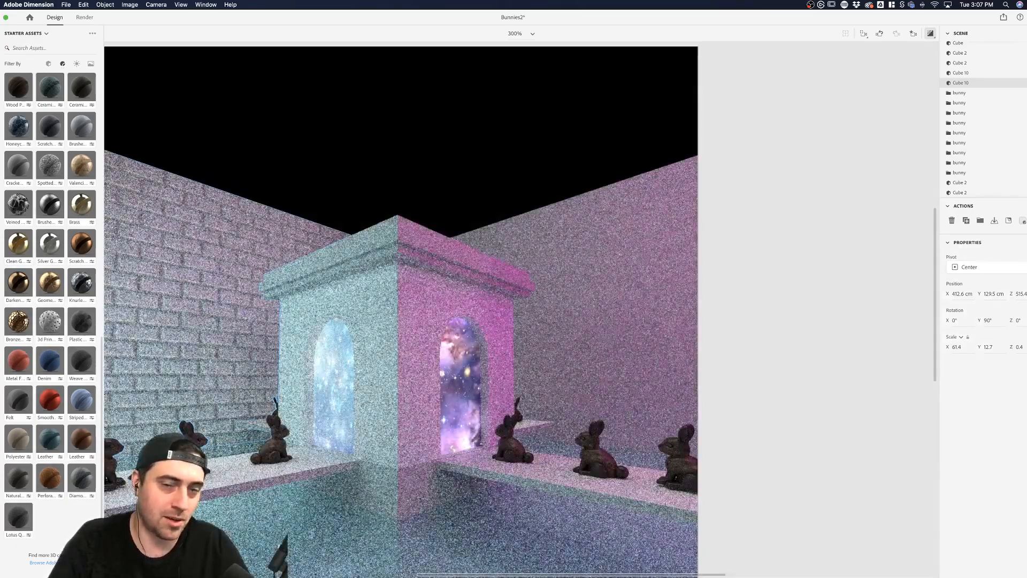
click(542, 148)
click(569, 150)
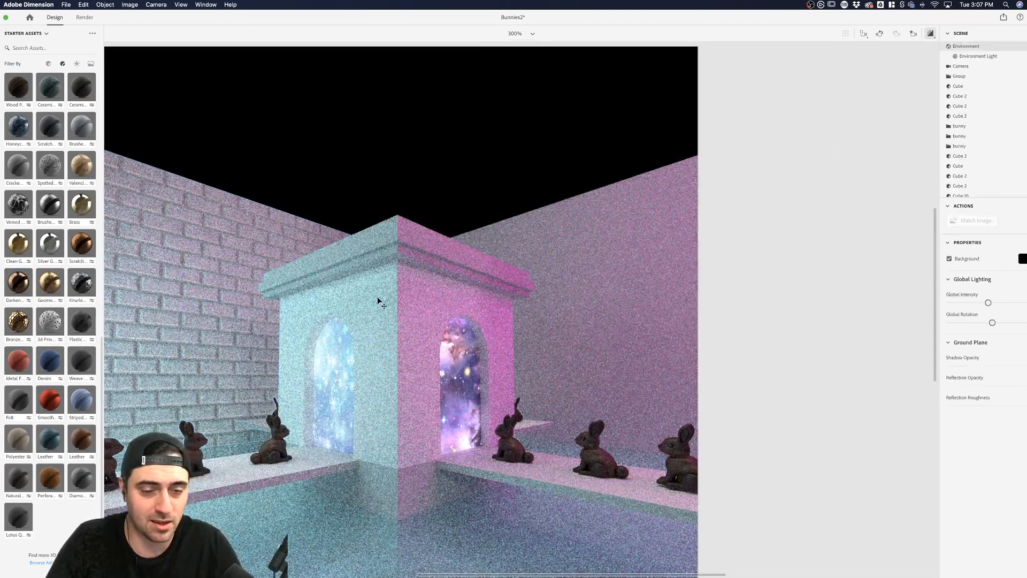
alt+click(183, 257)
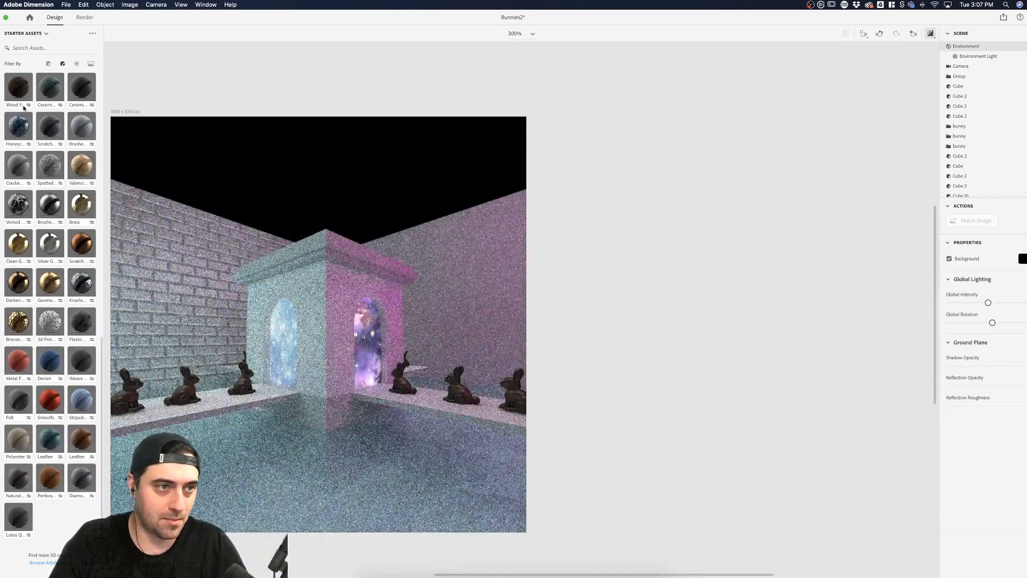
super+click(164, 92)
drag(164, 91, 253, 45)
drag(130, 161, 138, 146)
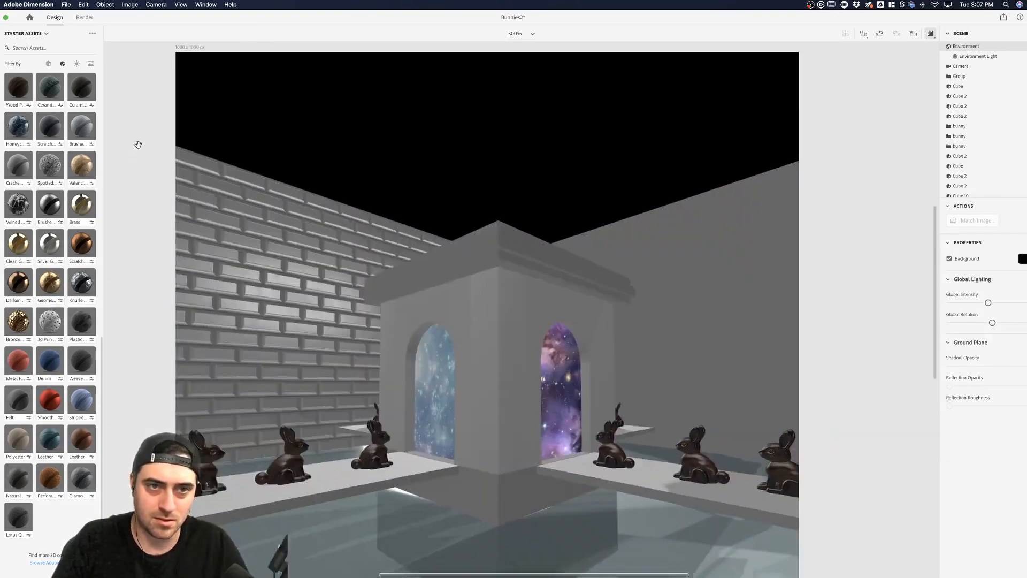
alt+super+click(158, 153)
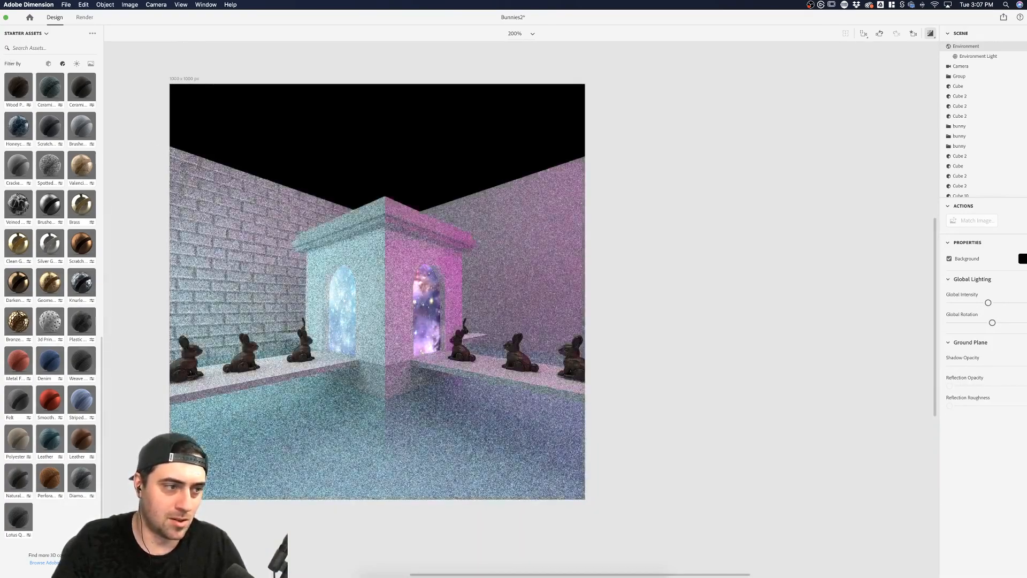
Raise the water block from the pool to above the walls, at a Y position of about 424 cm
mouse_move(216, 186)
mouse_down()
mouse_move(209, 271)
mouse_move(213, 251)
mouse_up()
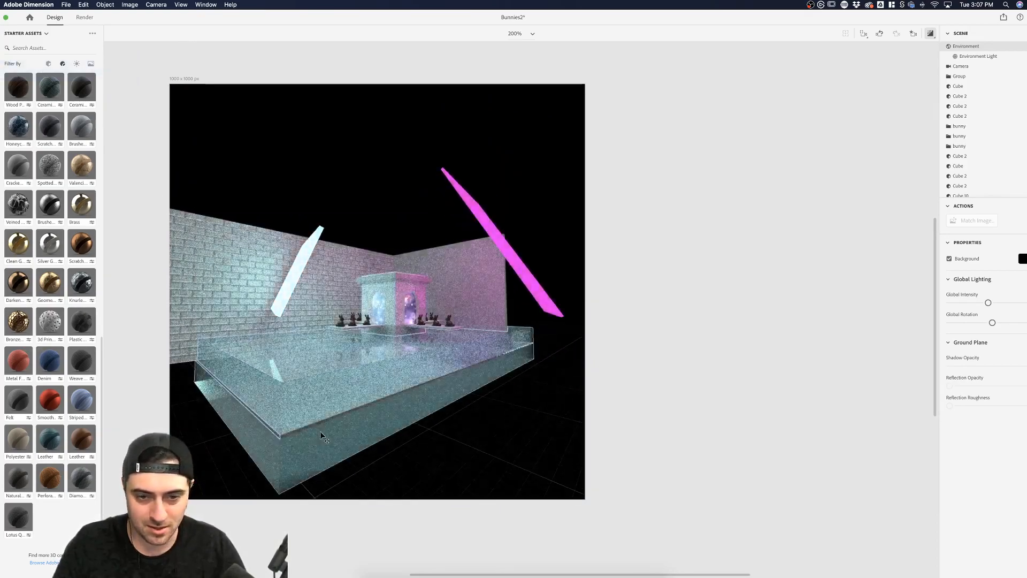
click(321, 407)
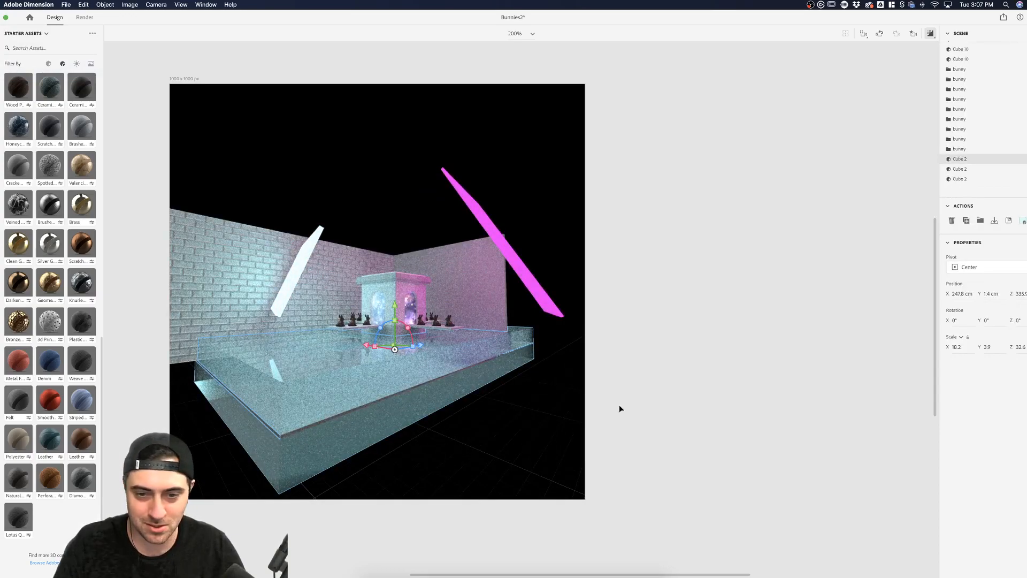
click(504, 408)
click(390, 412)
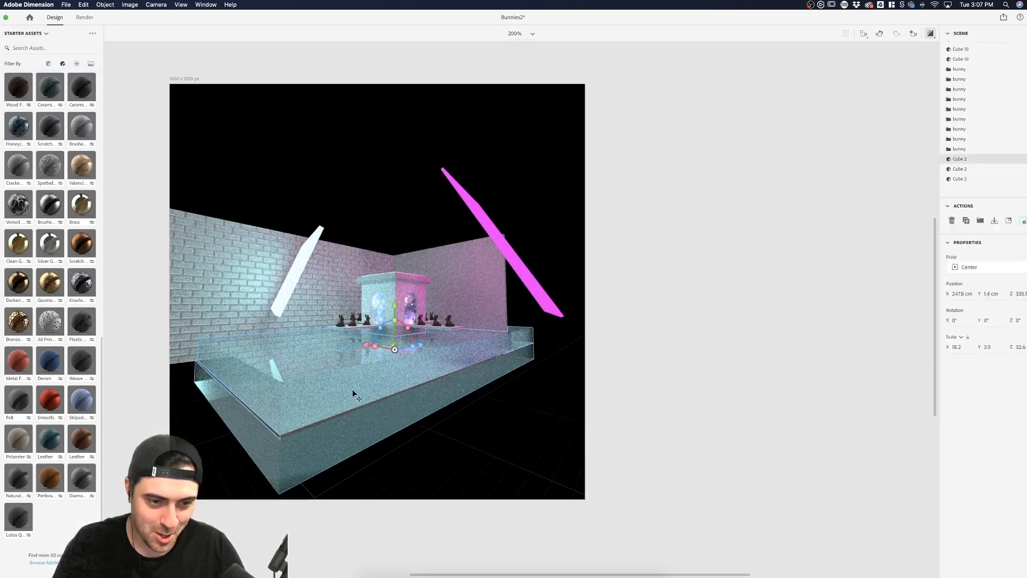
drag(325, 377, 335, 294)
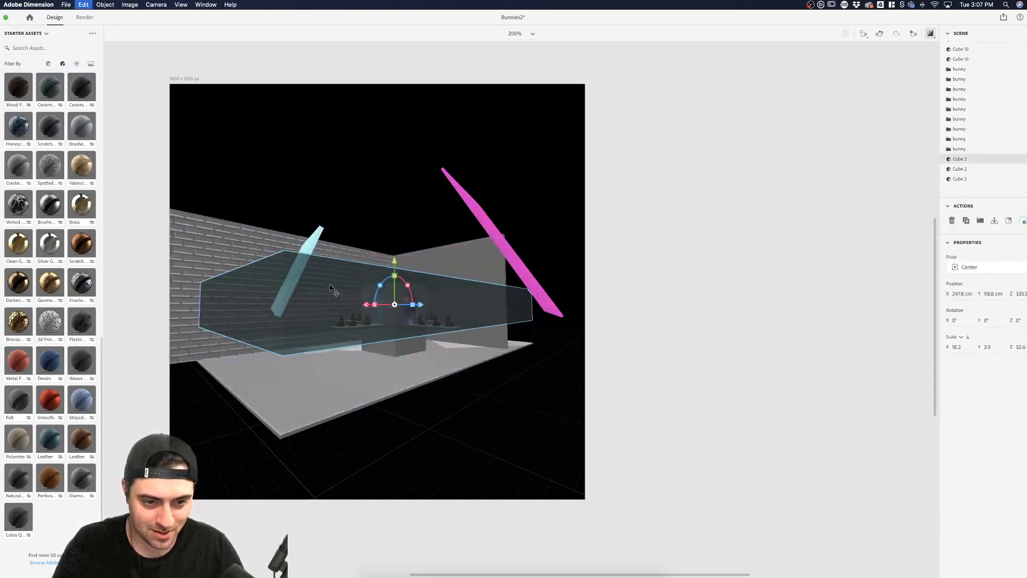
key(super+z)
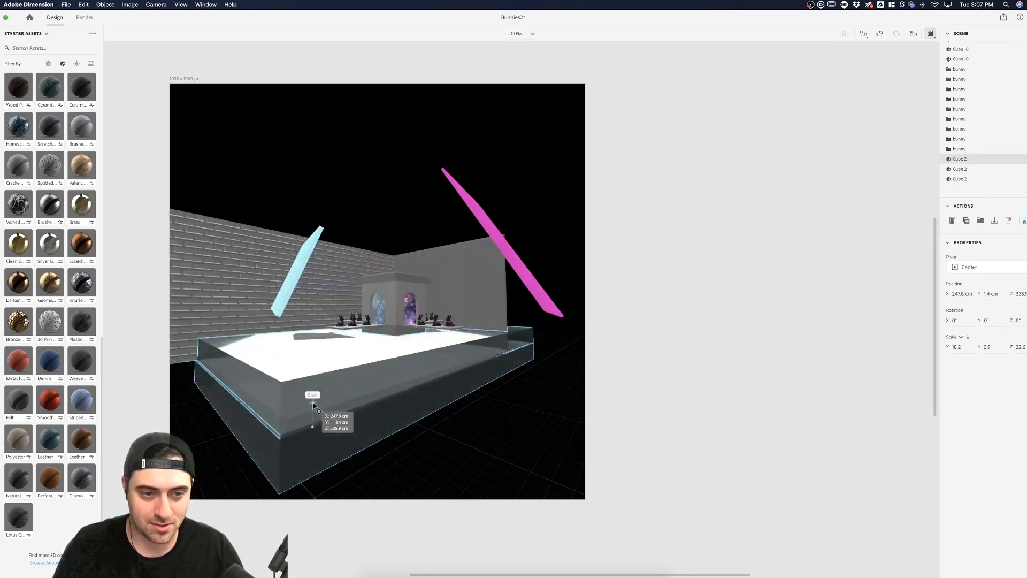
drag(353, 401, 376, 67)
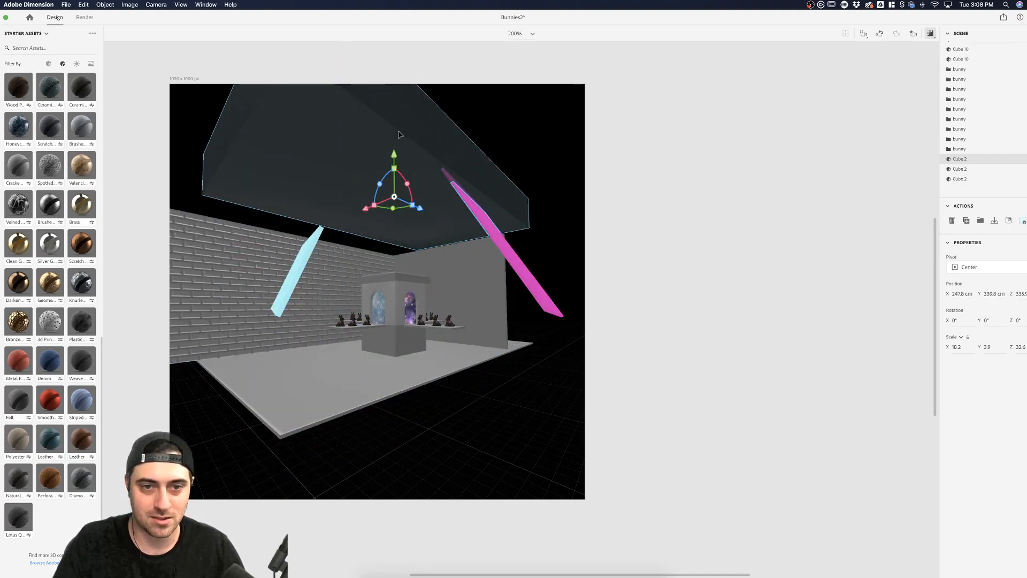
drag(316, 195, 319, 155)
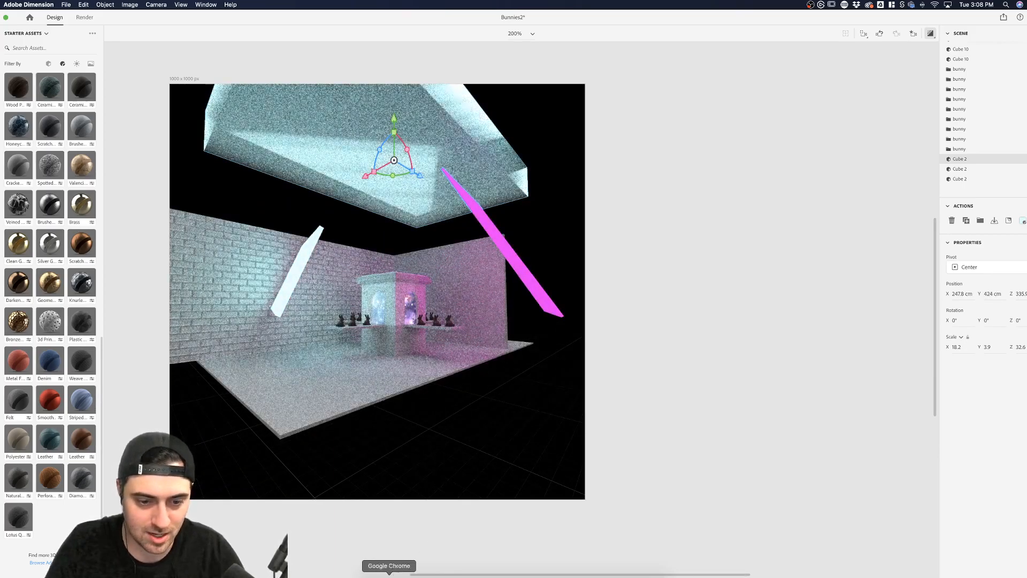
Switch to Adobe Stock in Chrome and search its images for "starry night"
click(390, 576)
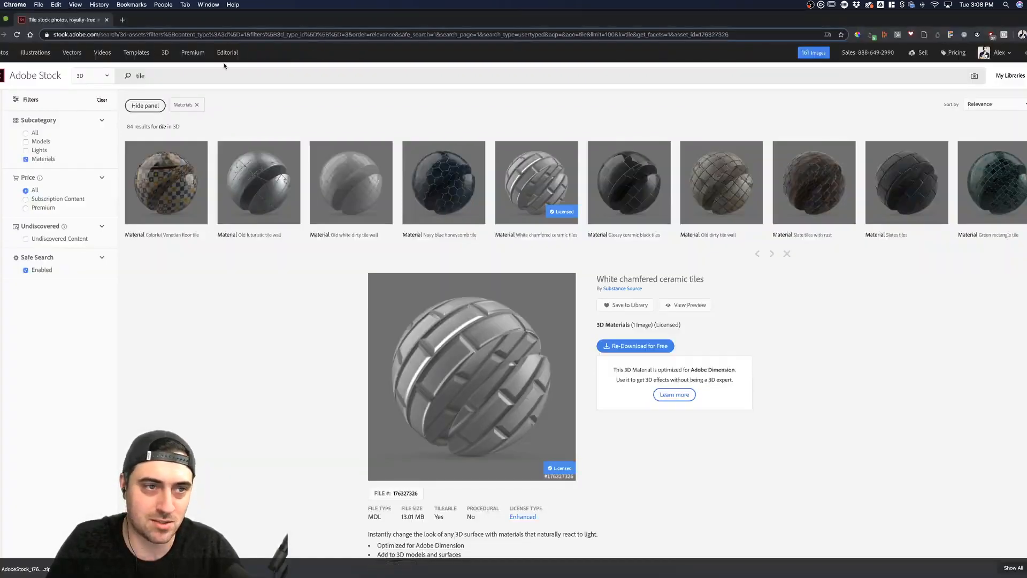
click(91, 75)
click(88, 55)
key(super+a)
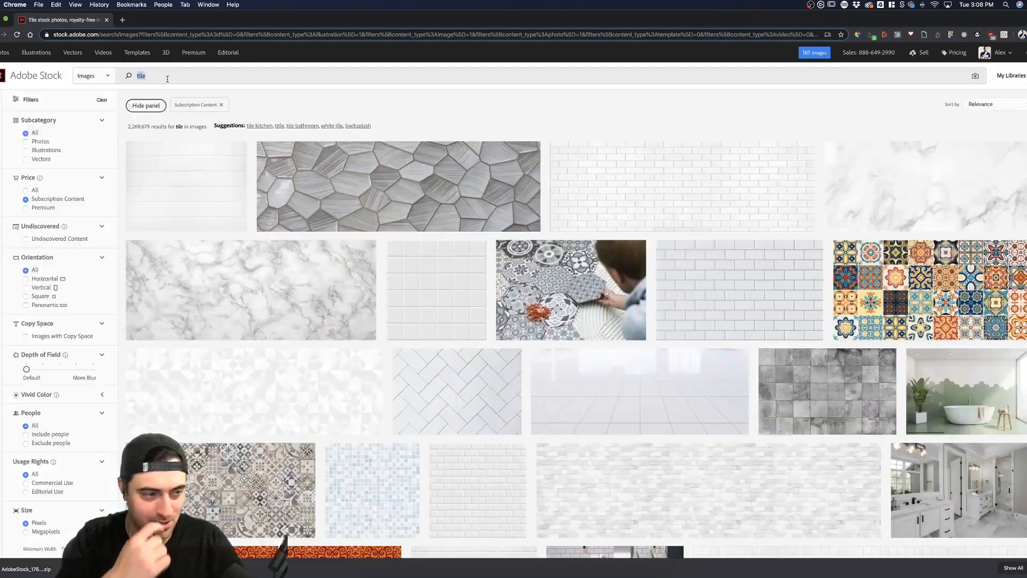
text(starr)
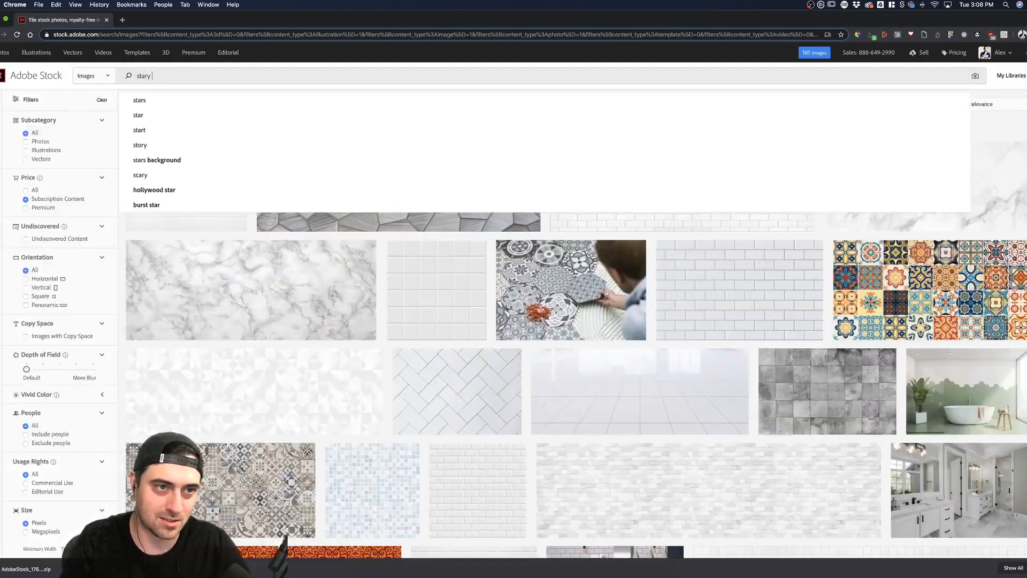
text(y night)
key(Return)
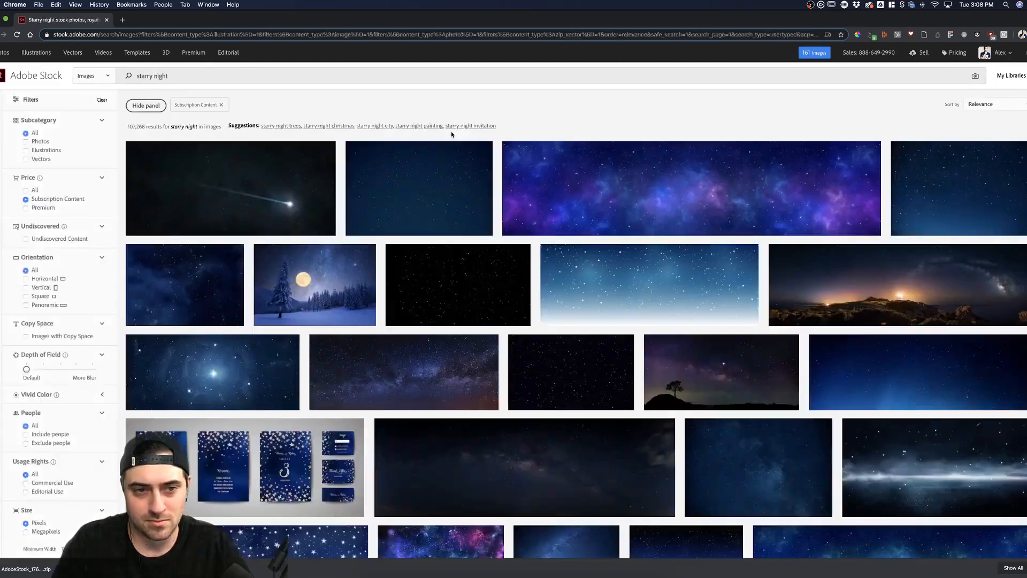
License and download the image "starry night sky fully with the stars" with the Standard license
mouse_move(166, 211)
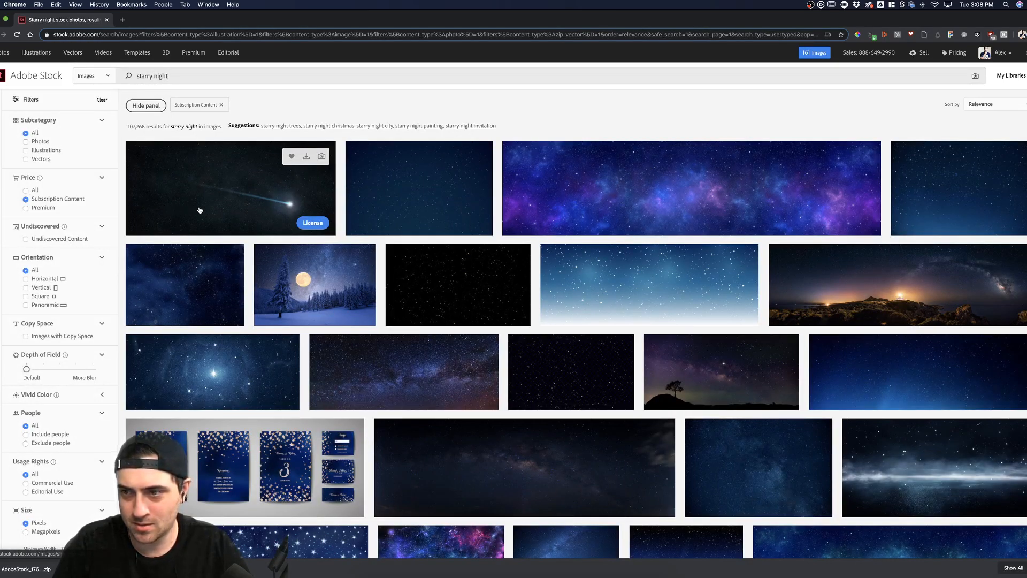
click(903, 183)
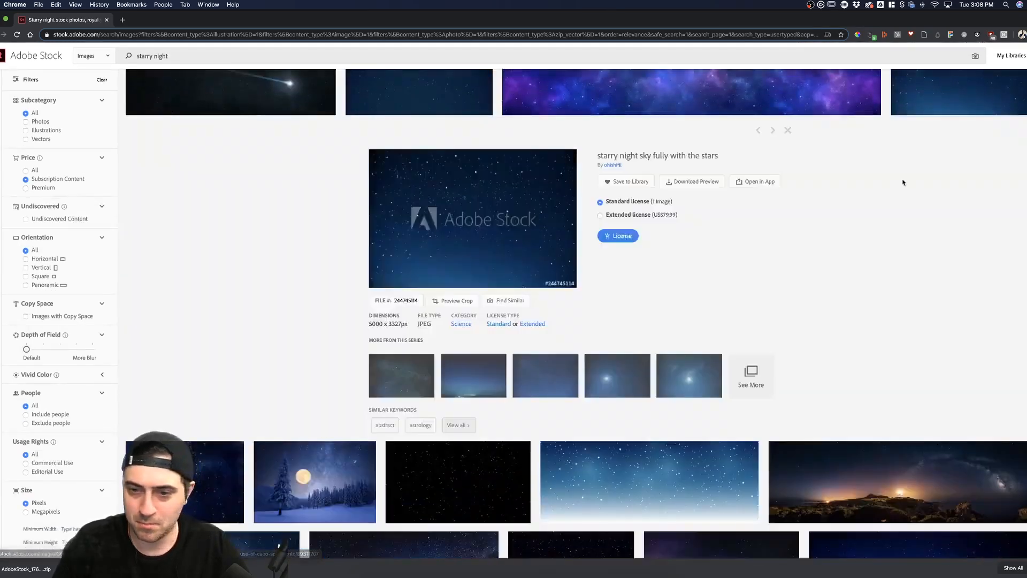
scroll(903, 184, up, 3)
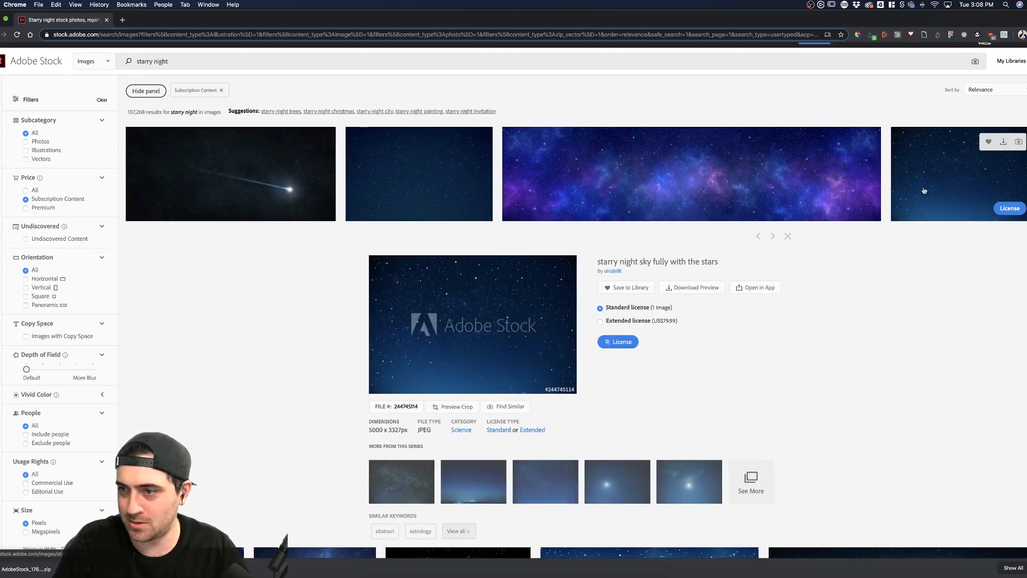
click(622, 342)
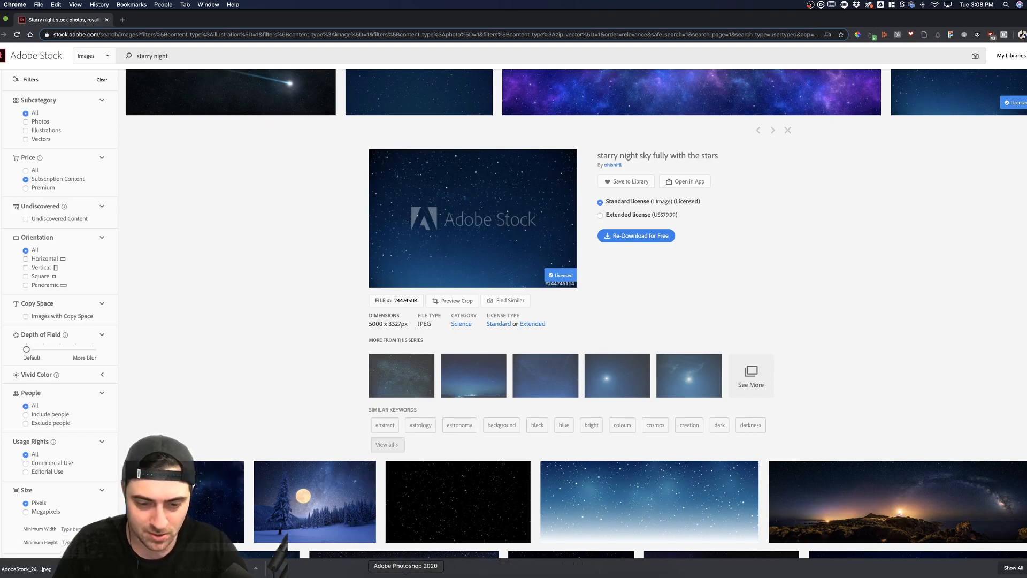
Return to Adobe Dimension and apply the Glowing standard material to the raised block above the walls
click(505, 575)
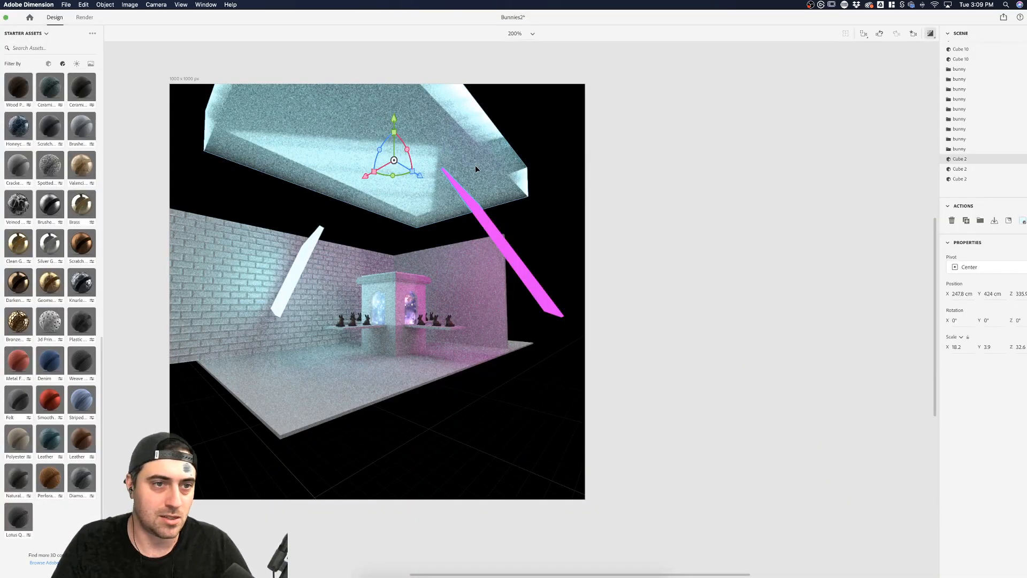
scroll(46, 166, up, 15)
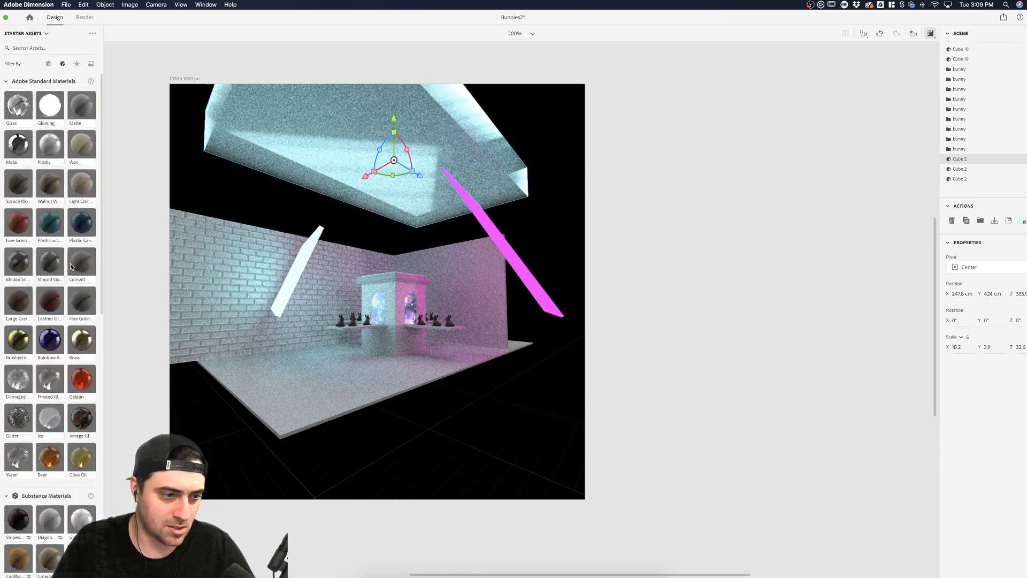
middle_drag(592, 189, 415, 200)
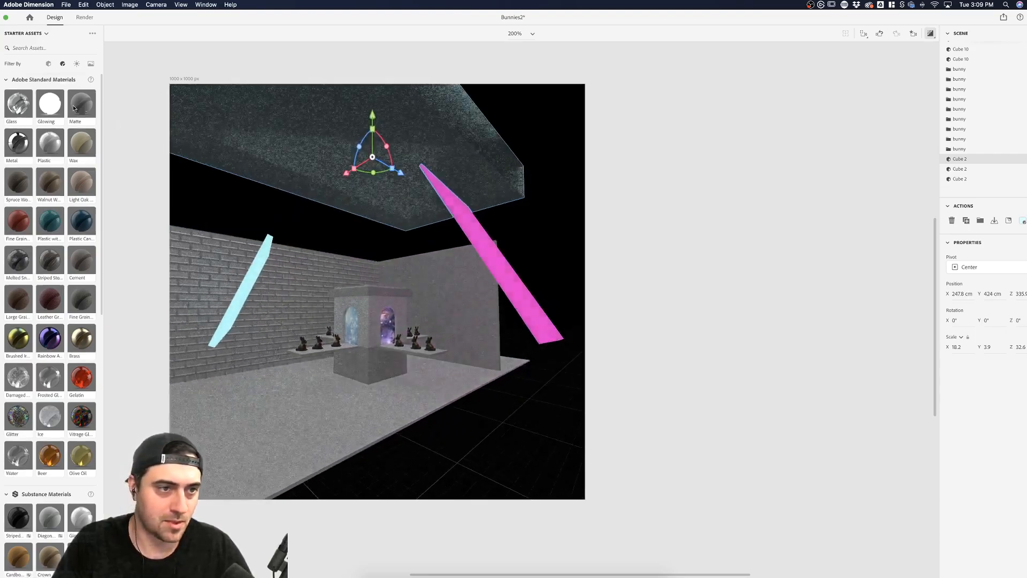
drag(47, 103, 337, 99)
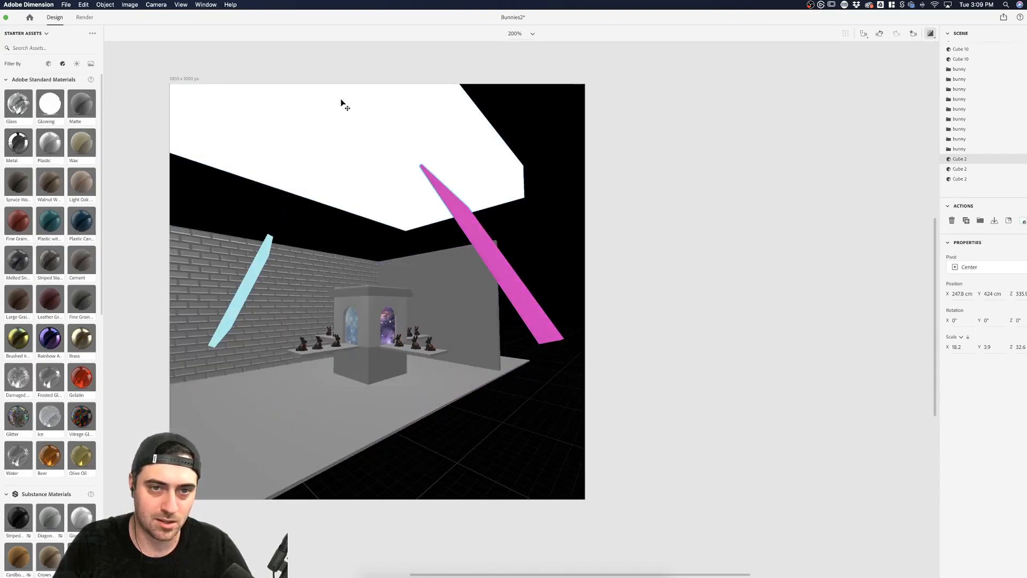
Rename the glowing overhead block as Sky and keep it selected
double_click(960, 159)
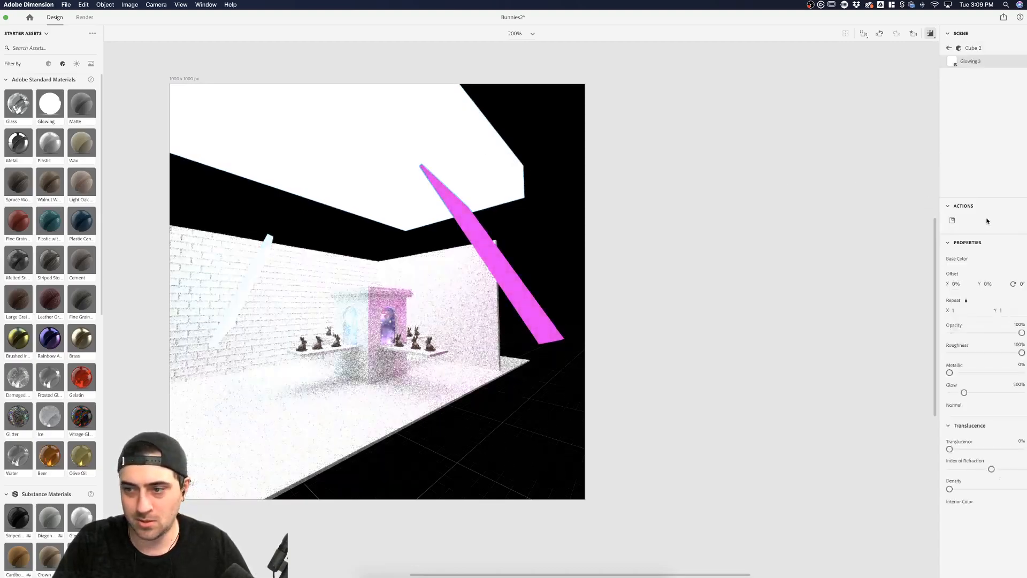
click(979, 48)
click(979, 47)
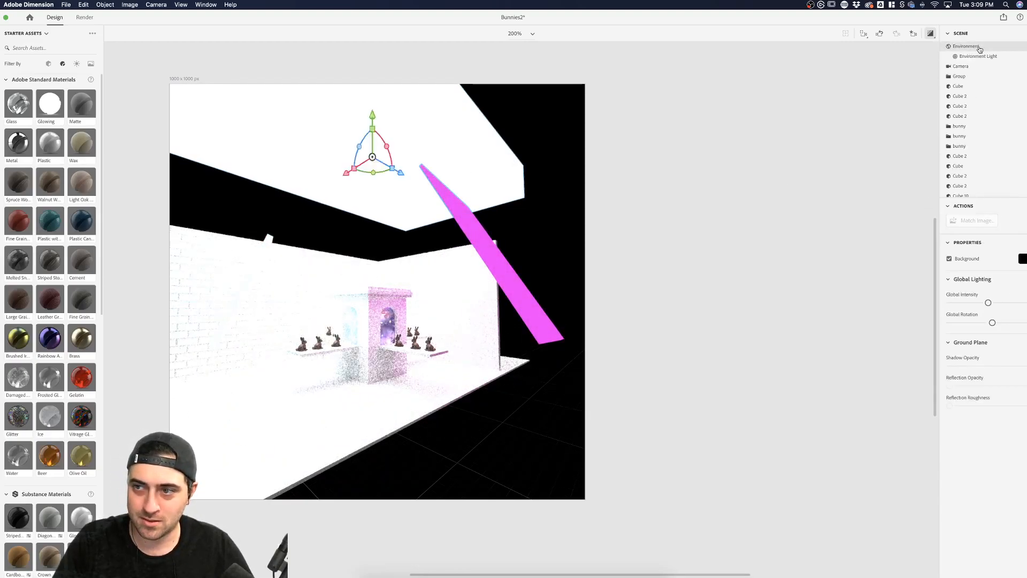
click(318, 148)
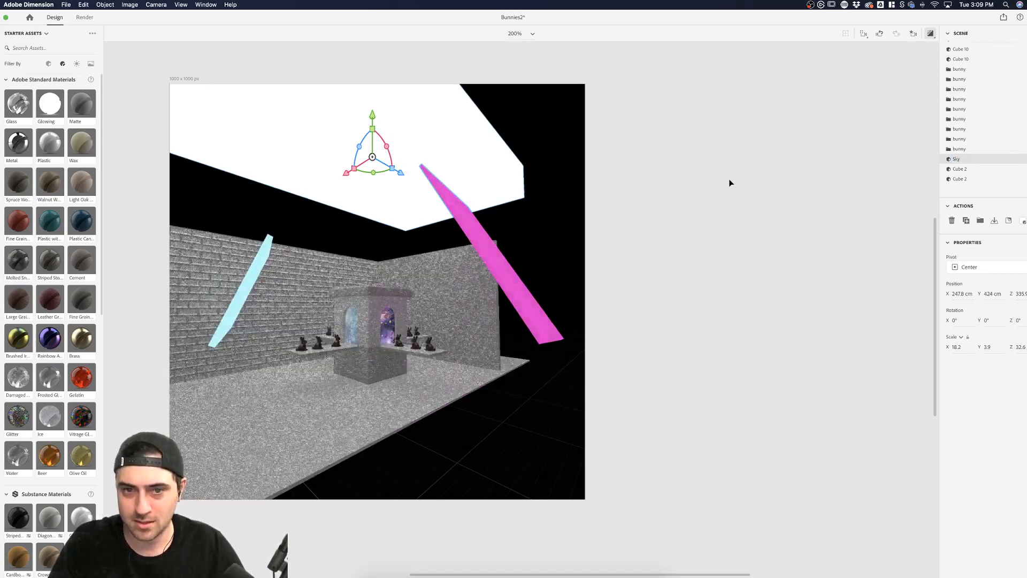
click(367, 156)
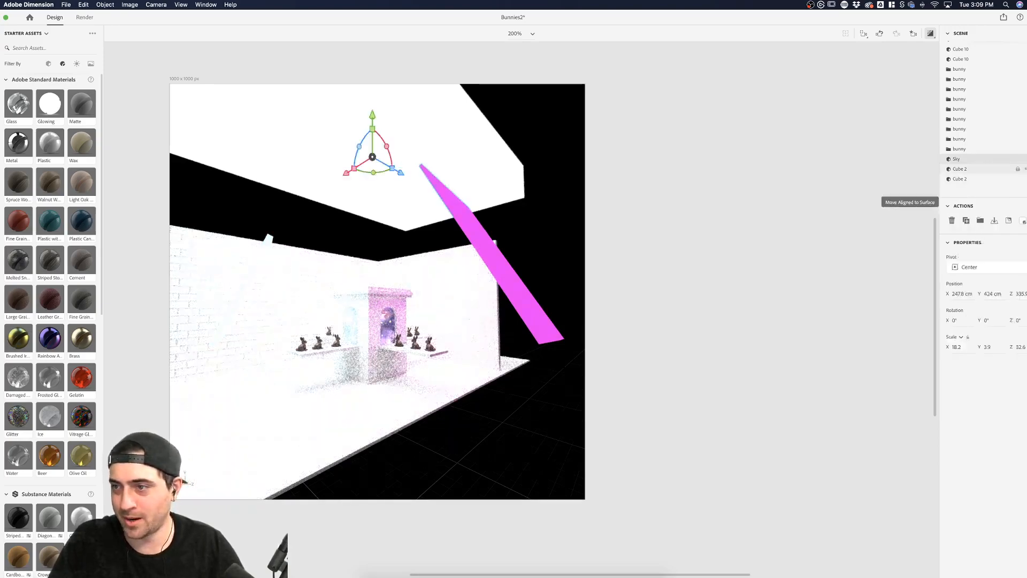
Set the downloaded starry night picture as the base color image of the Sky block's glowing material
double_click(963, 159)
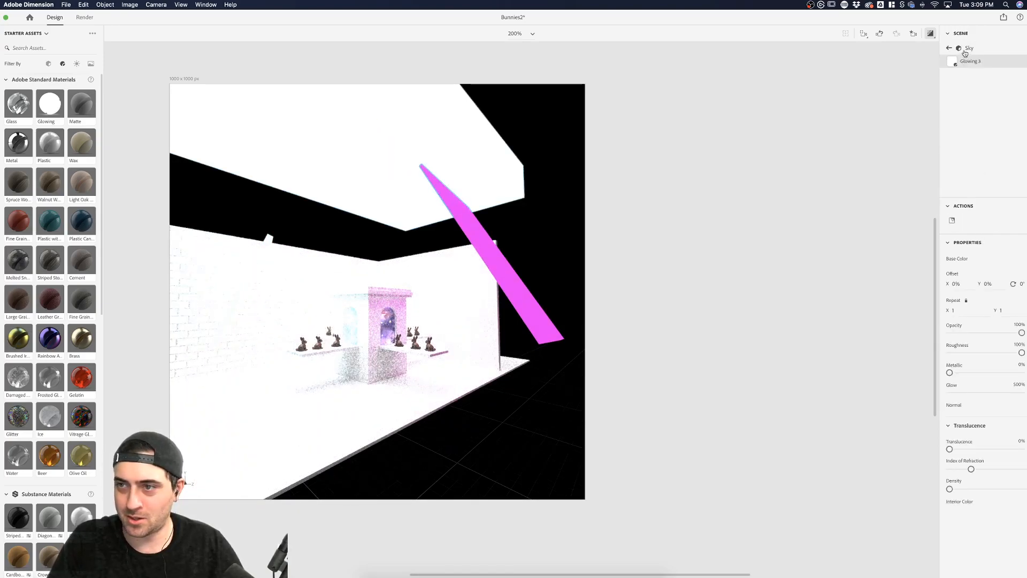
click(1018, 258)
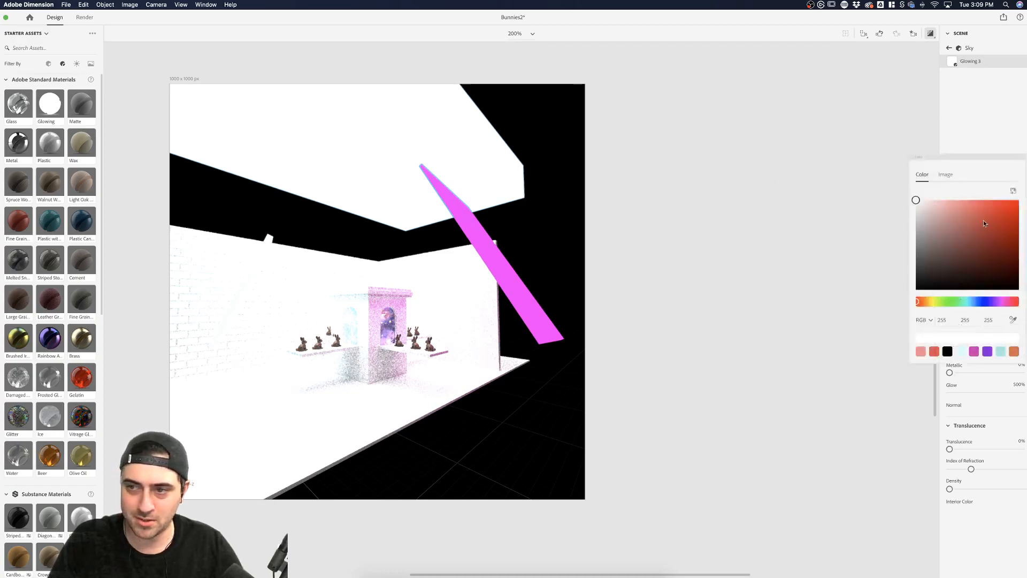
click(947, 174)
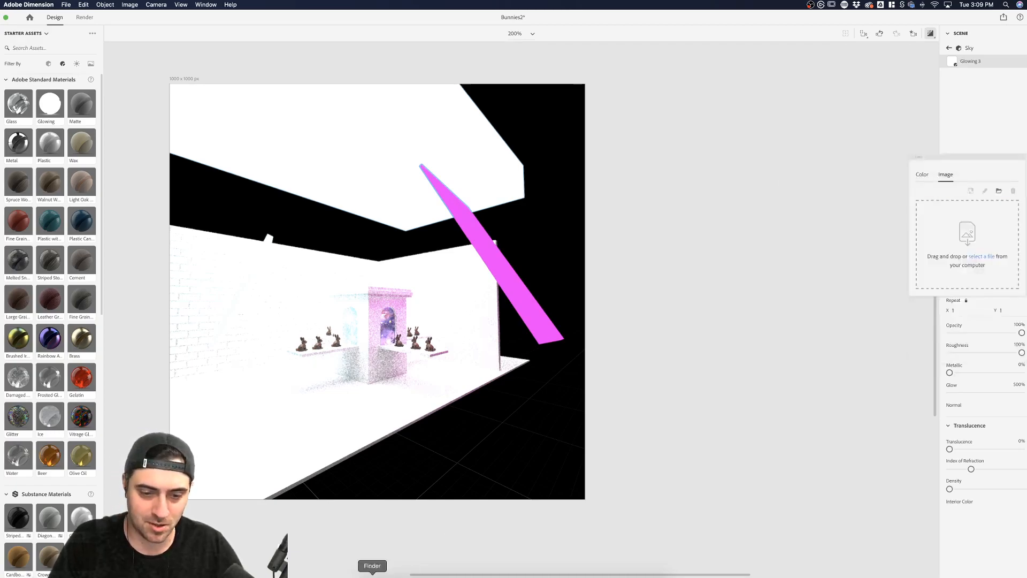
click(371, 575)
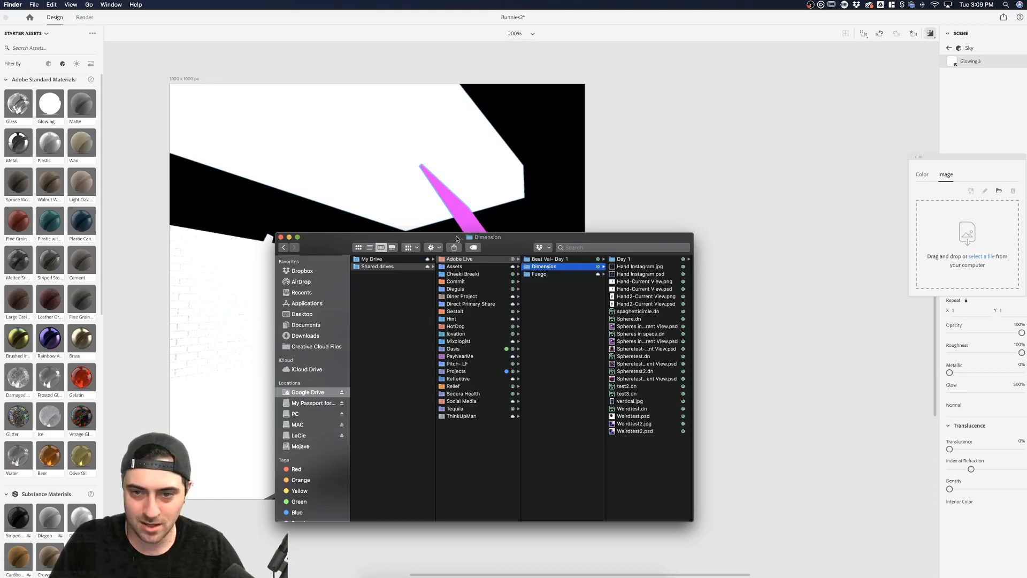
click(737, 172)
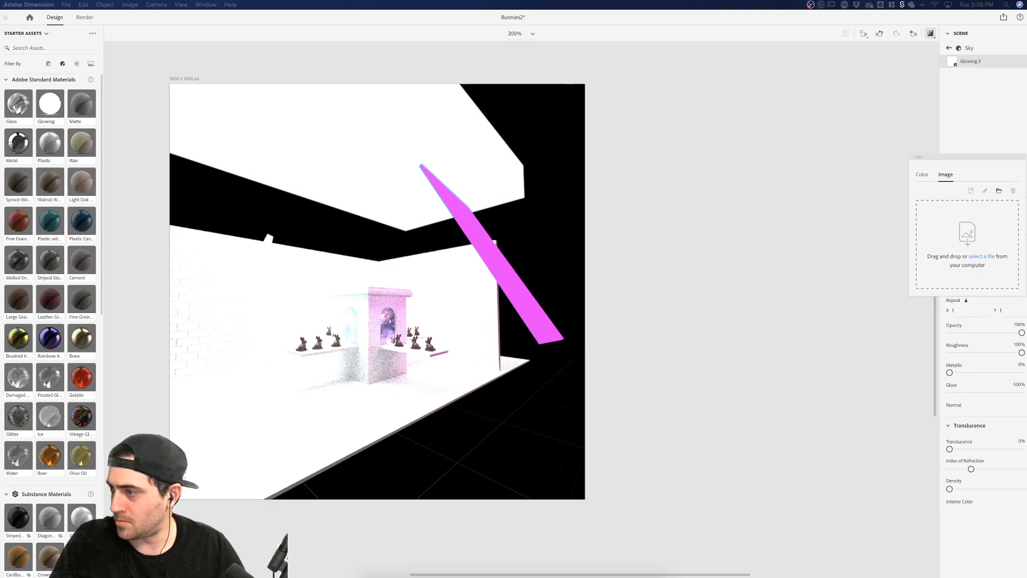
drag(1026, 182, 944, 203)
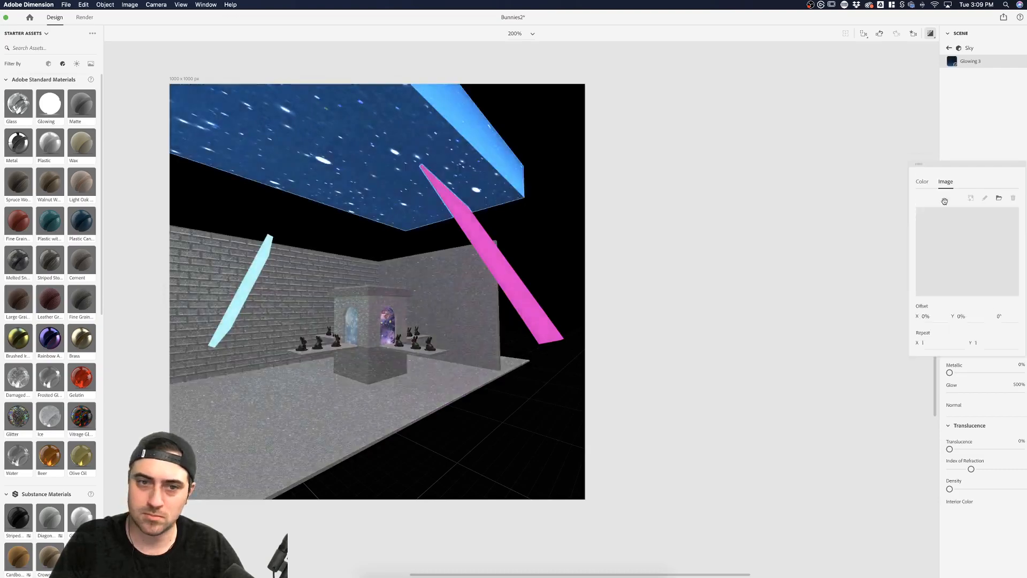
click(994, 126)
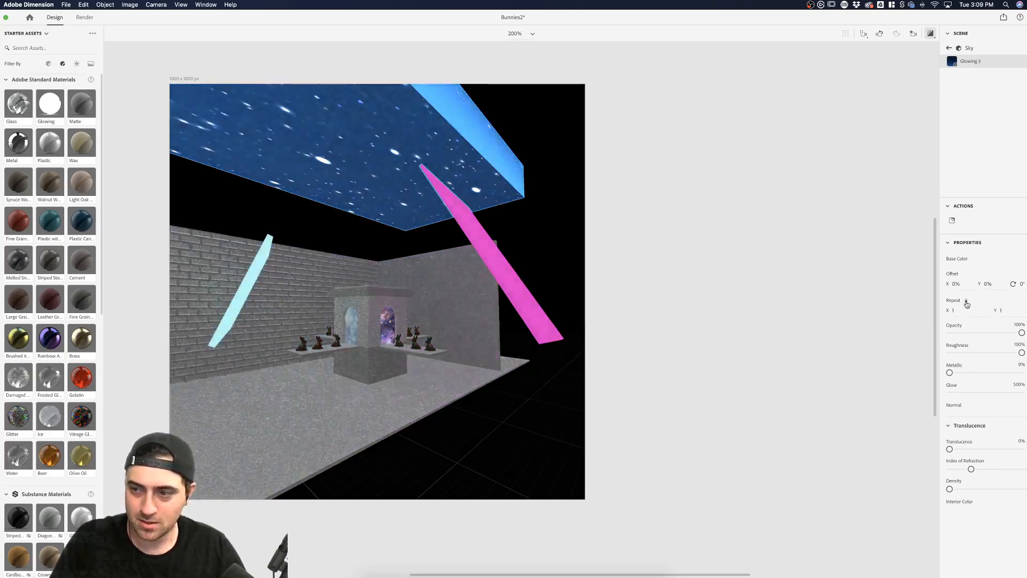
Set the Sky material's base color repeat to X 3.1 and Y 2.9, and view the scene from the Straight camera bookmark
mouse_move(947, 310)
mouse_down()
mouse_move(1002, 311)
mouse_move(930, 312)
mouse_up()
click(966, 301)
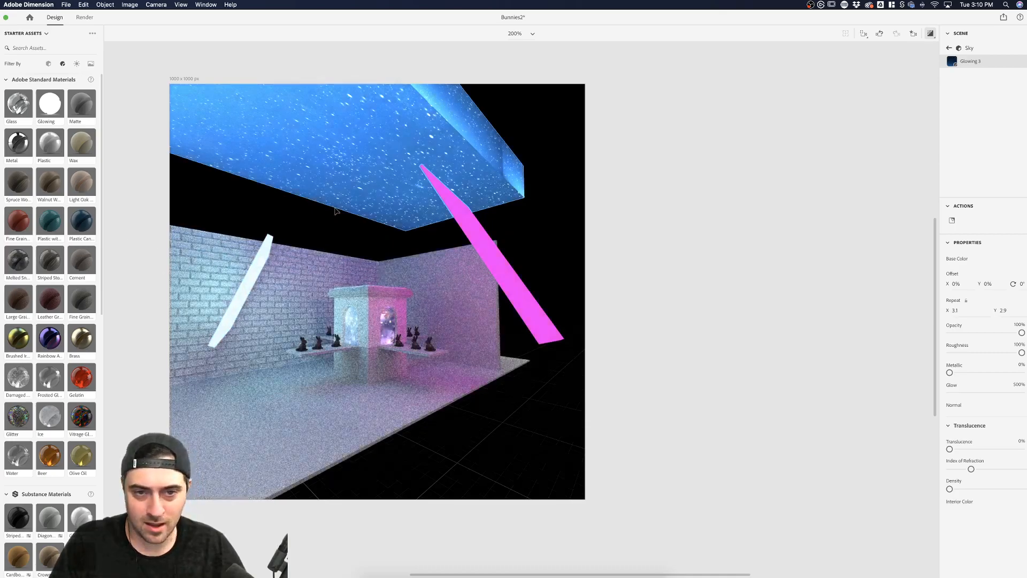
click(912, 35)
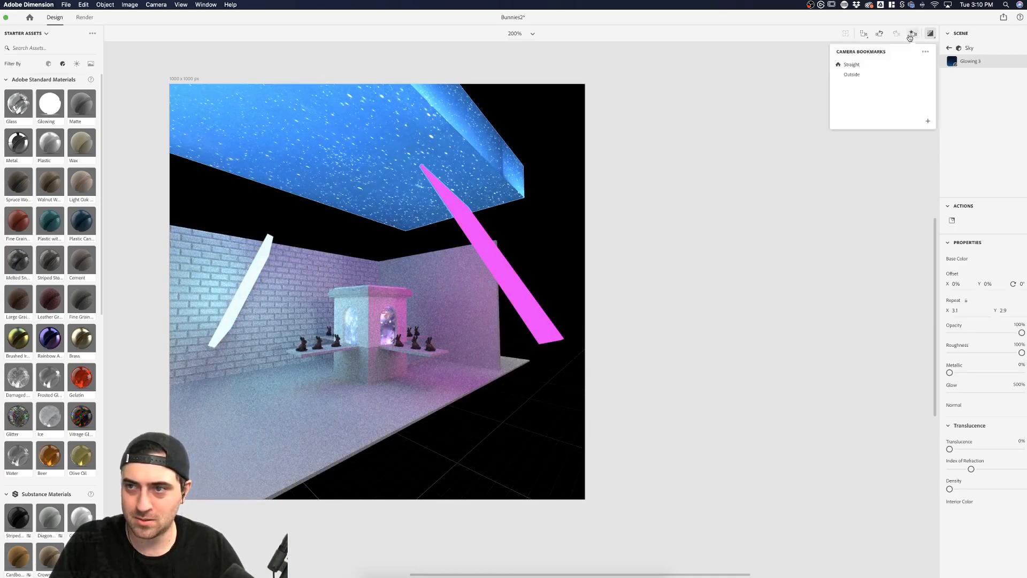
click(856, 77)
click(854, 65)
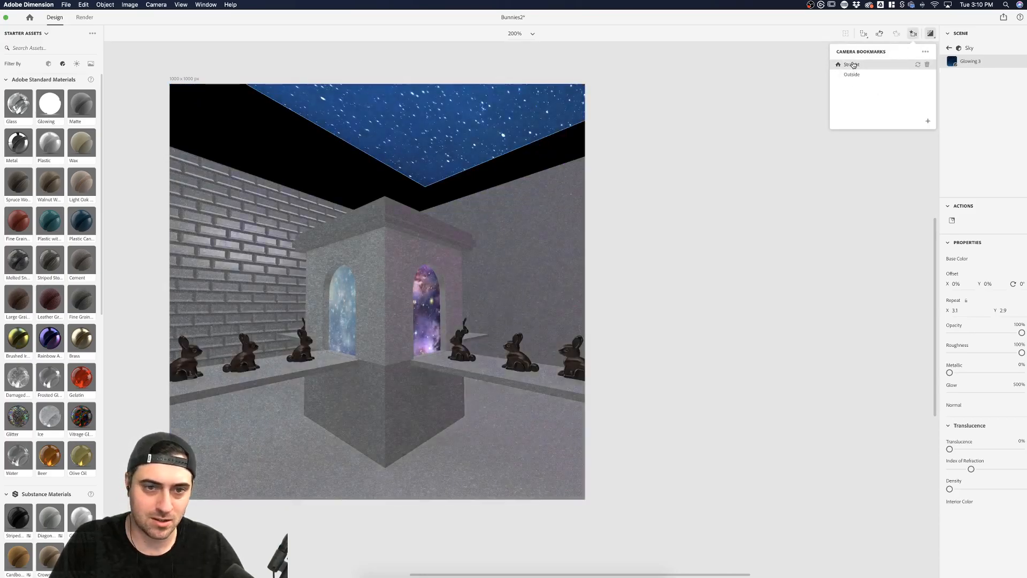
Move the Sky block horizontally over the room to about X 364.1 cm and Z 410 cm, keeping its height
click(950, 48)
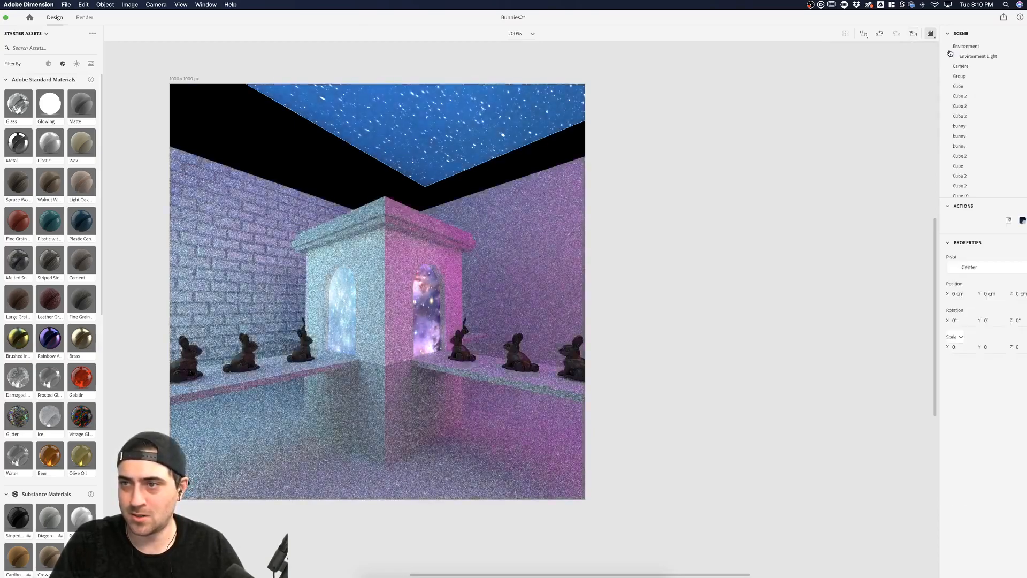
click(466, 158)
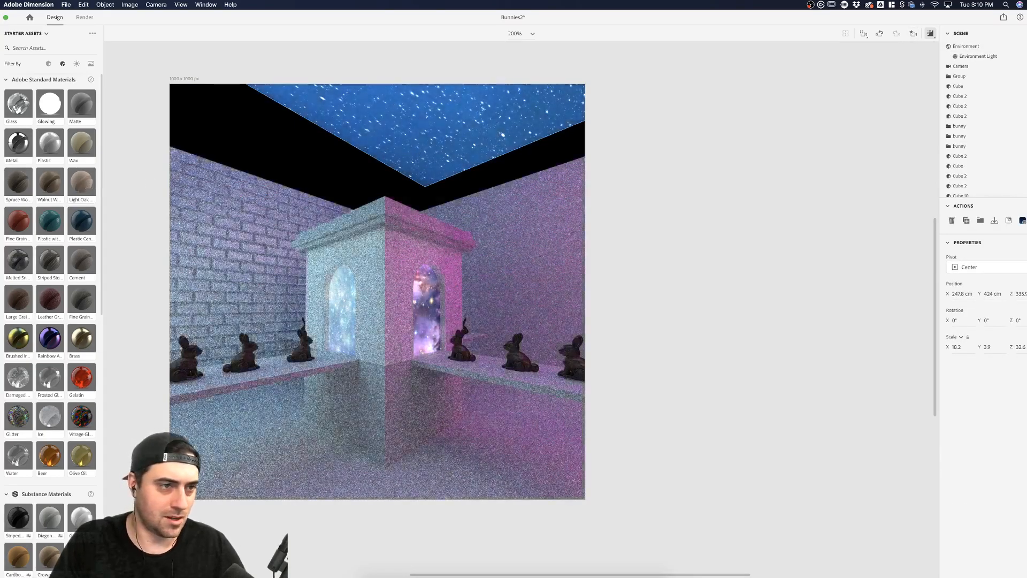
key(v)
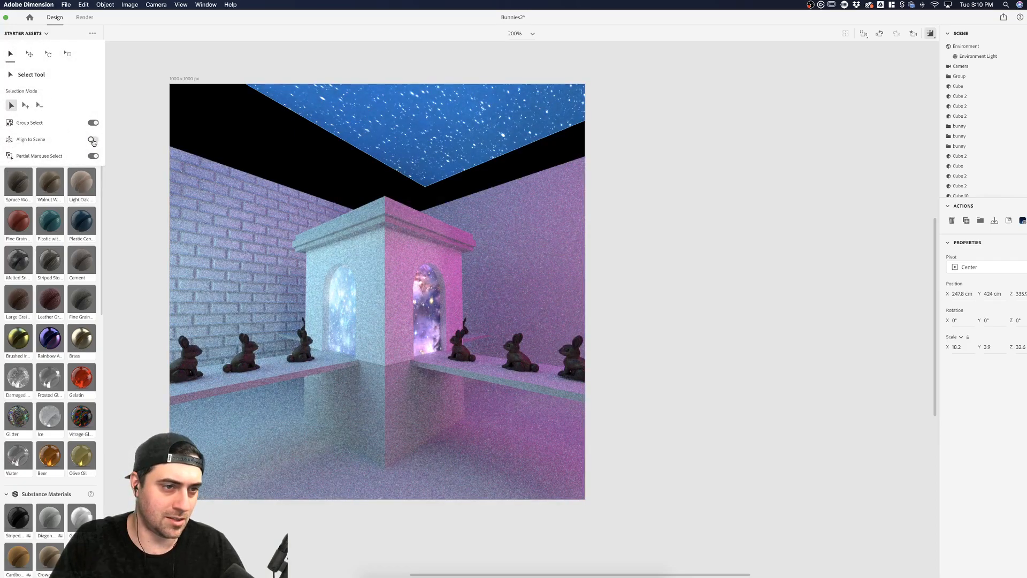
drag(409, 108, 381, 159)
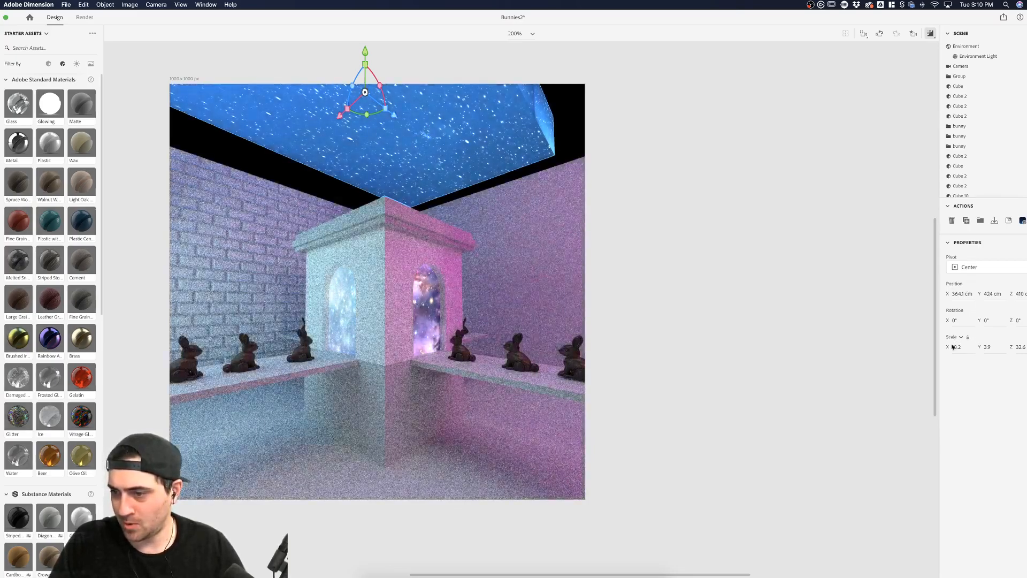
Stretch the Sky block to a scale of about X 37.7 and Z 39.8 so it covers both back walls
drag(956, 346, 1024, 347)
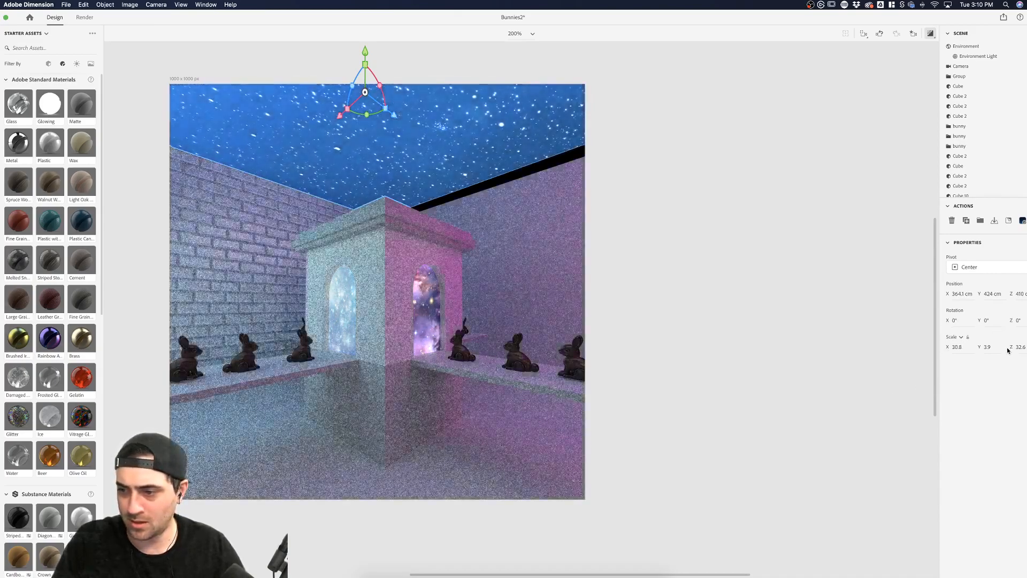
drag(1016, 346, 1026, 347)
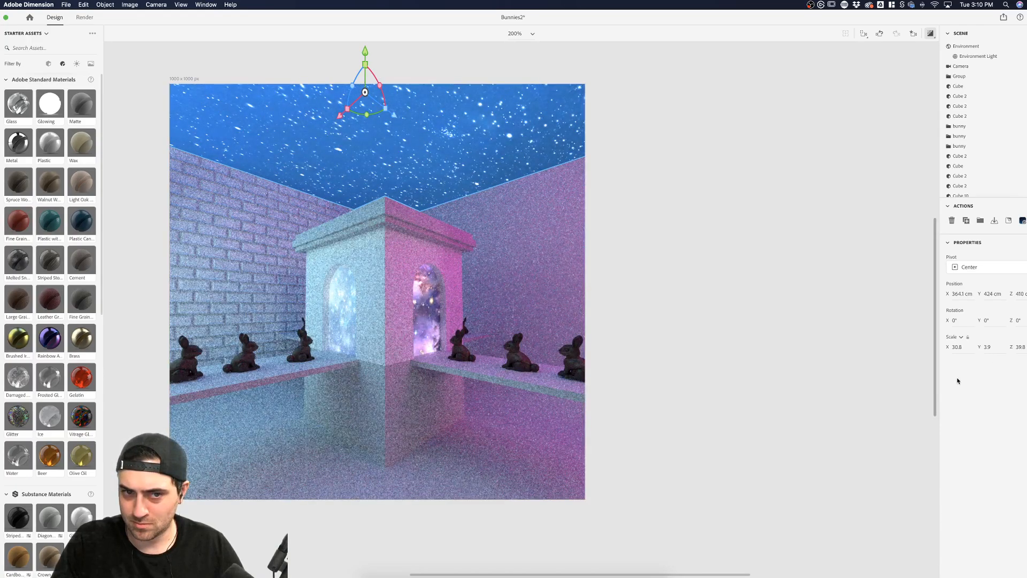
drag(954, 347, 959, 346)
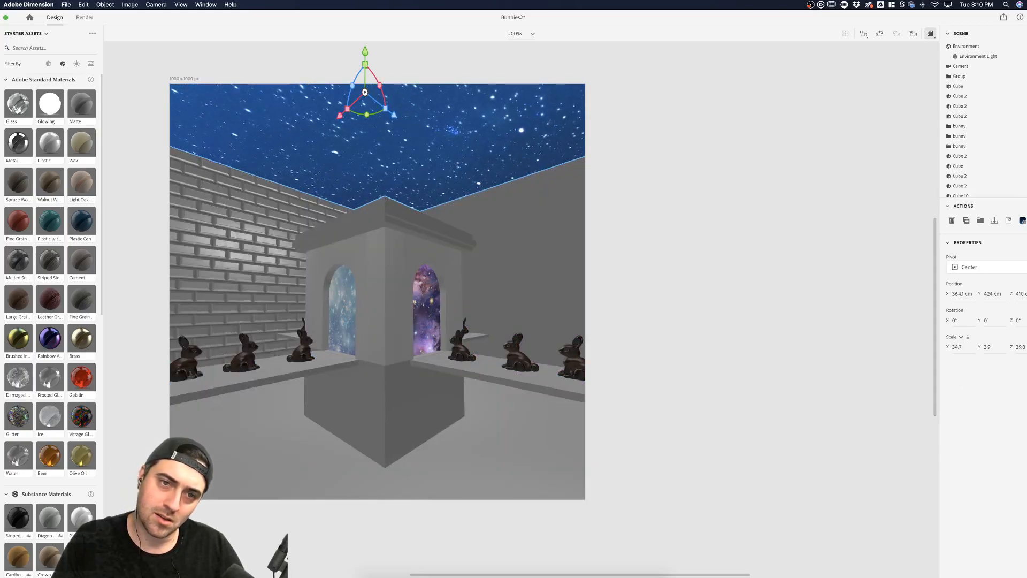
drag(957, 347, 973, 347)
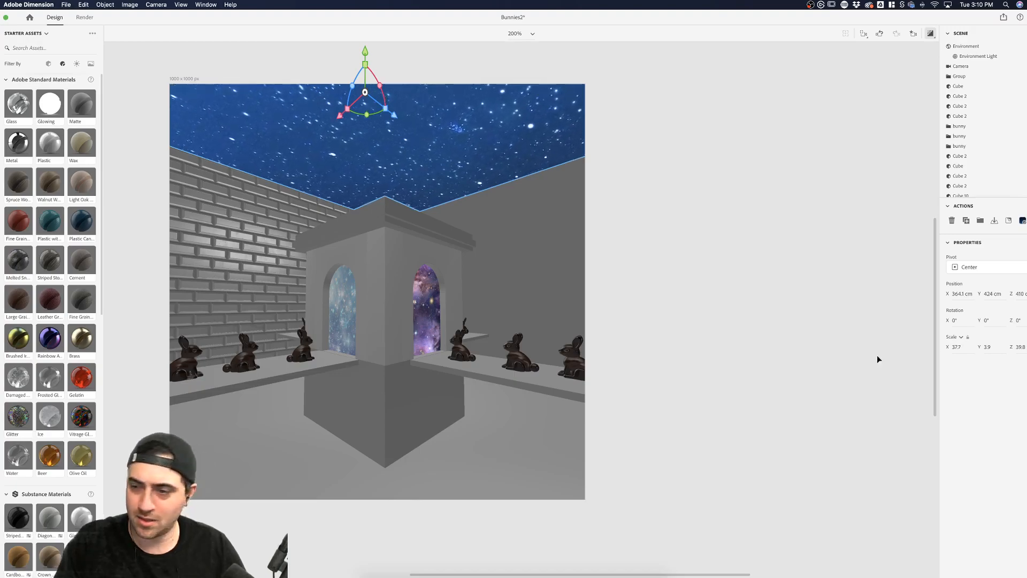
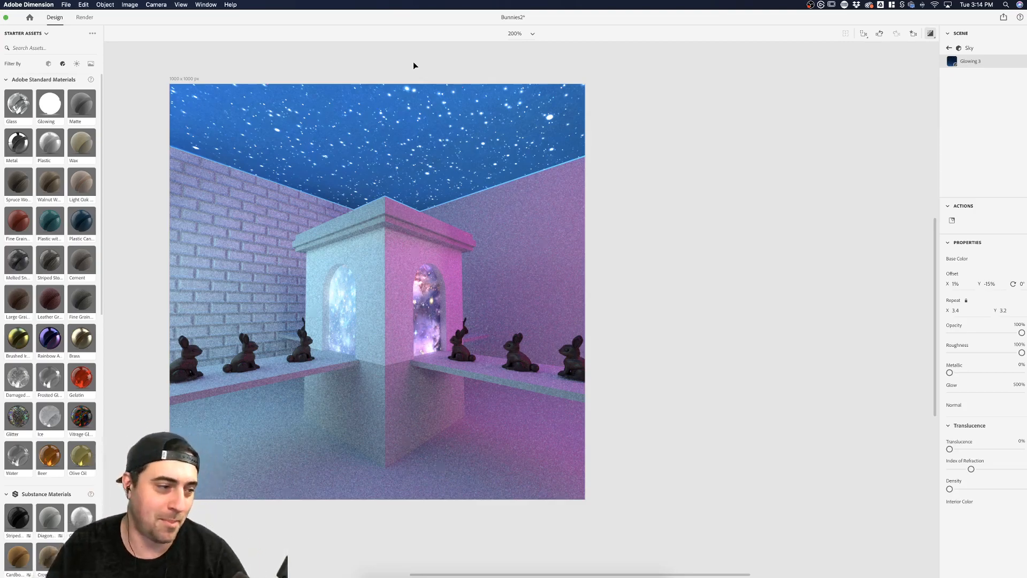
Scale the Sky block up uniformly to about X 46, Y 4.2 and Z 42.7, and leave it selected
click(778, 141)
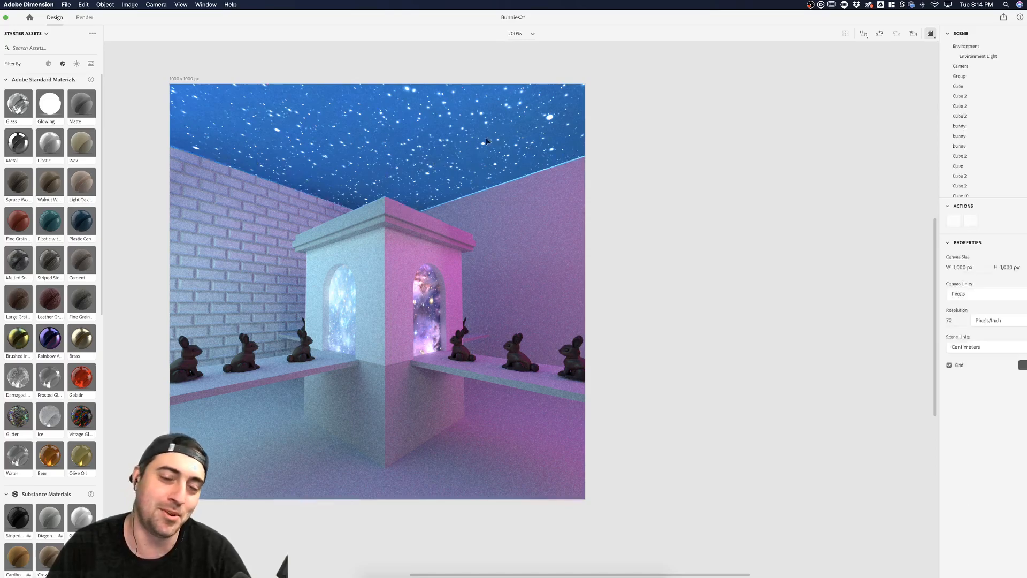
click(436, 139)
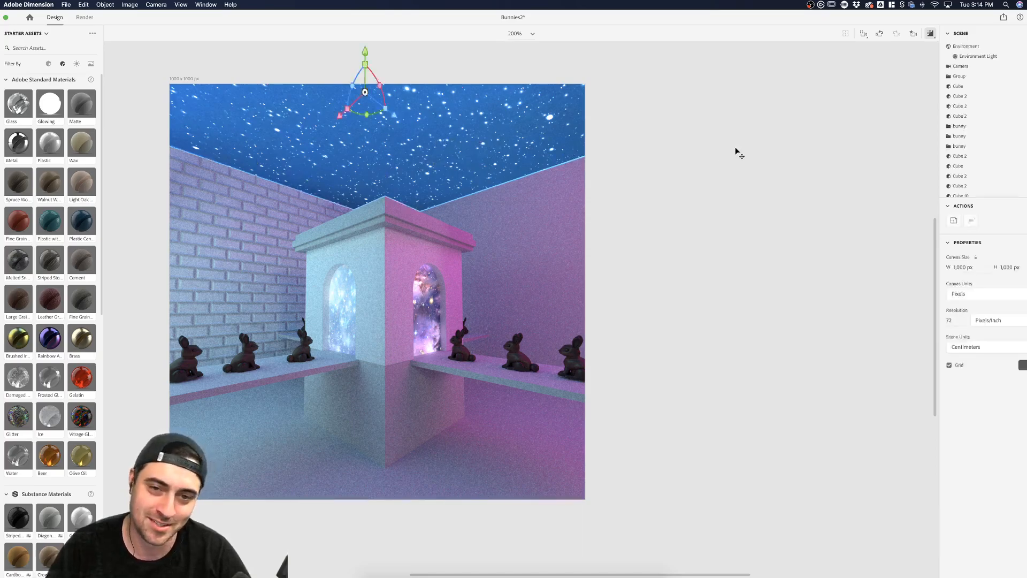
click(489, 148)
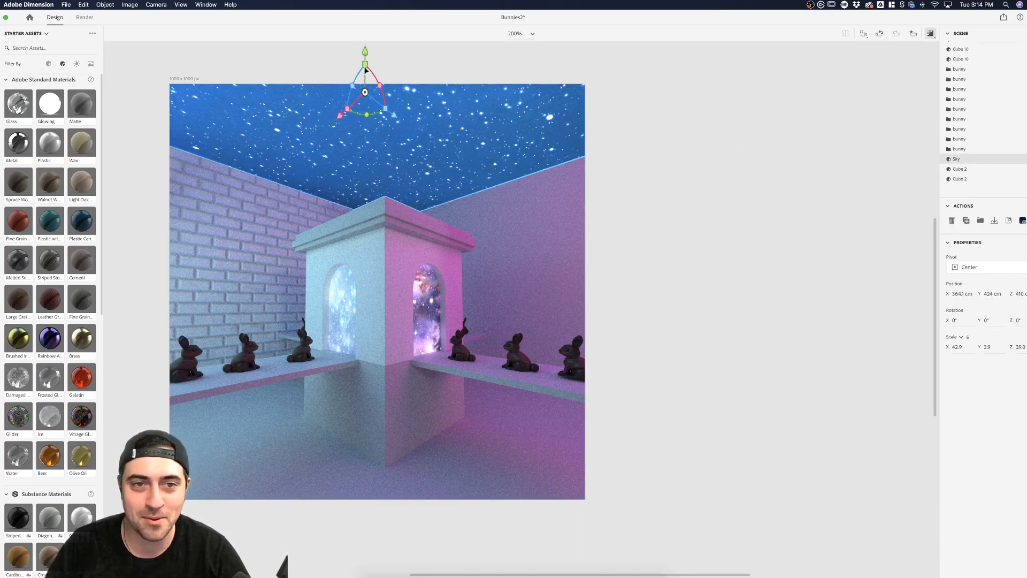
drag(366, 65, 365, 64)
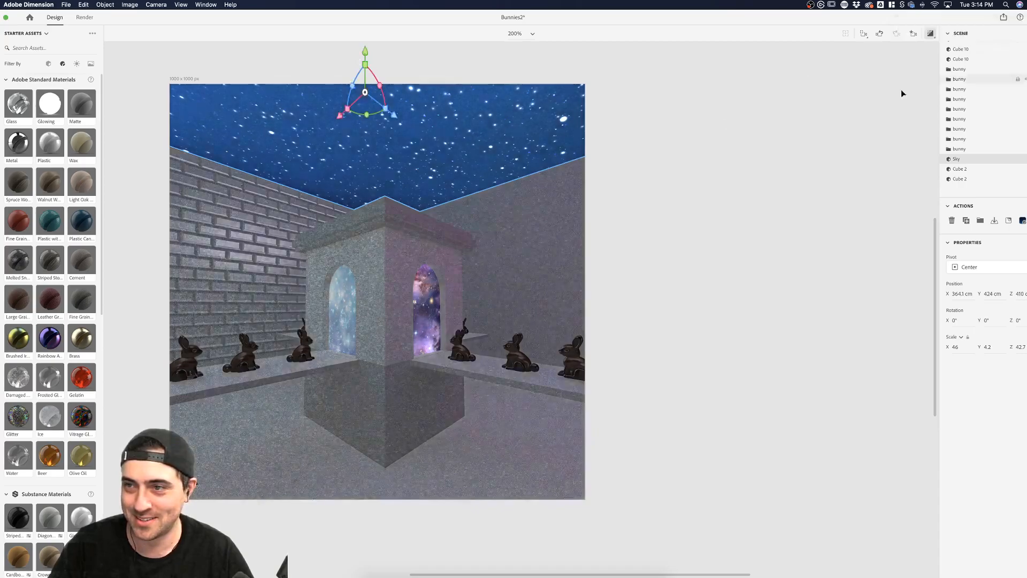
drag(644, 129, 634, 145)
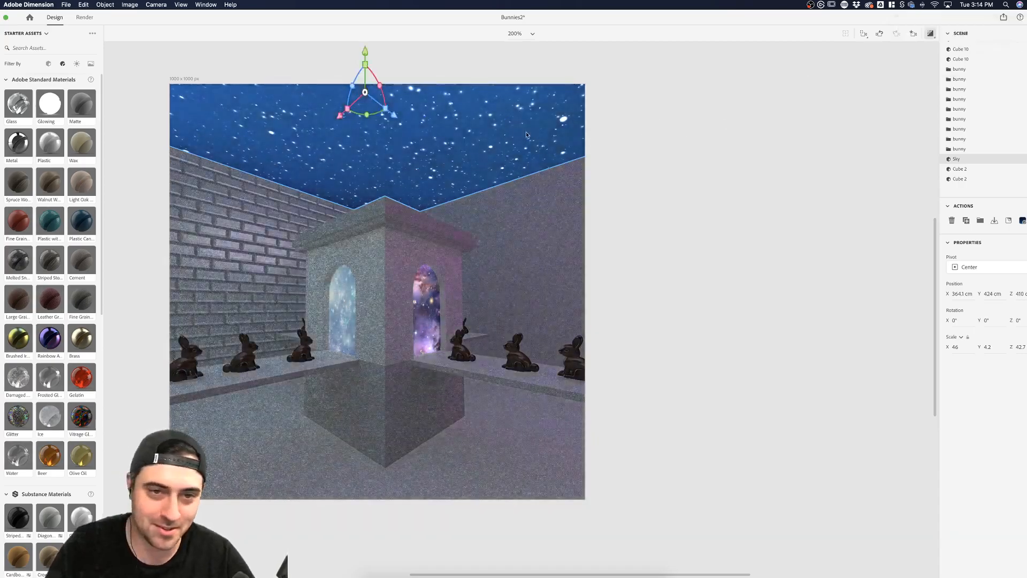
click(365, 65)
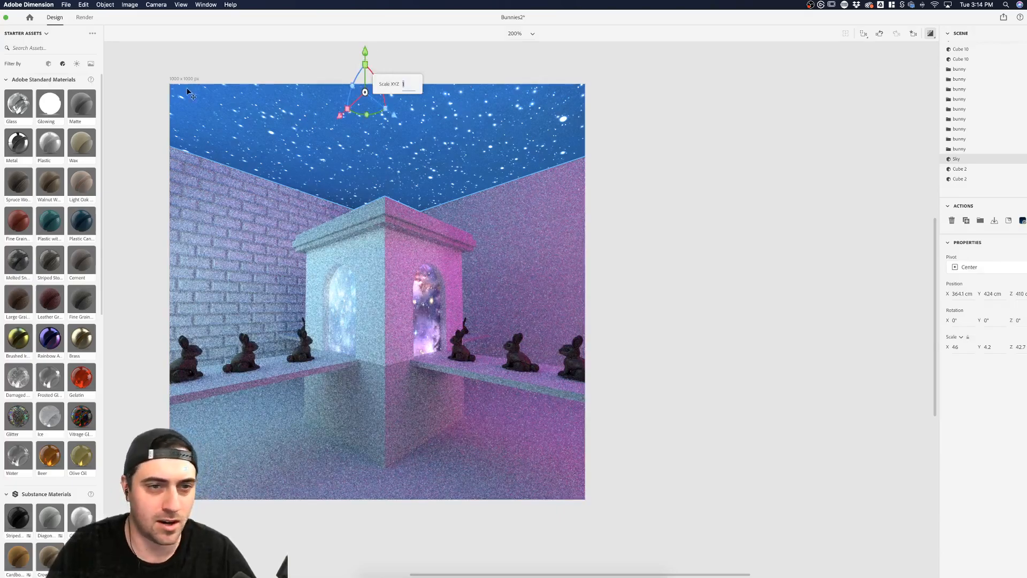
click(734, 136)
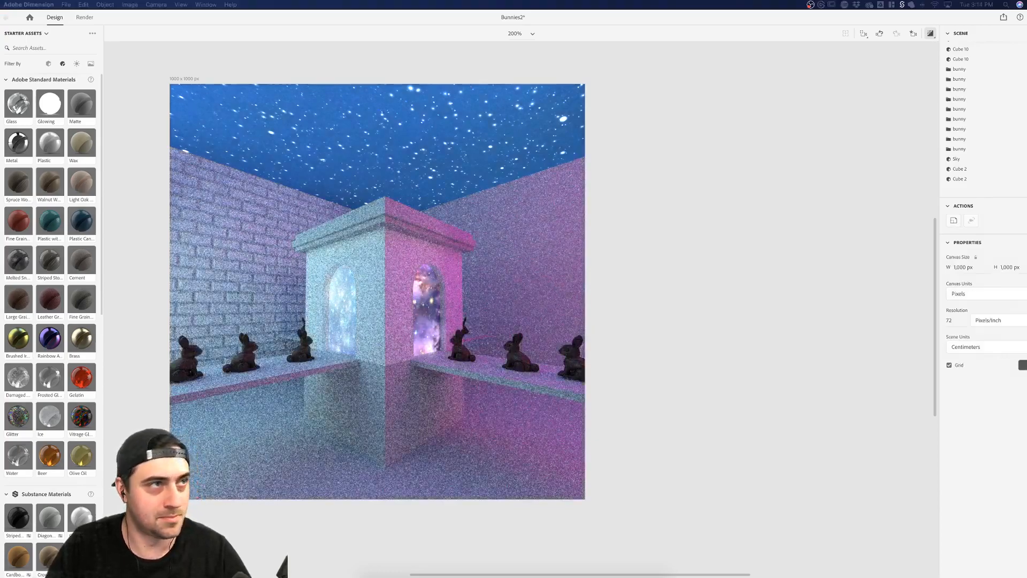
click(770, 272)
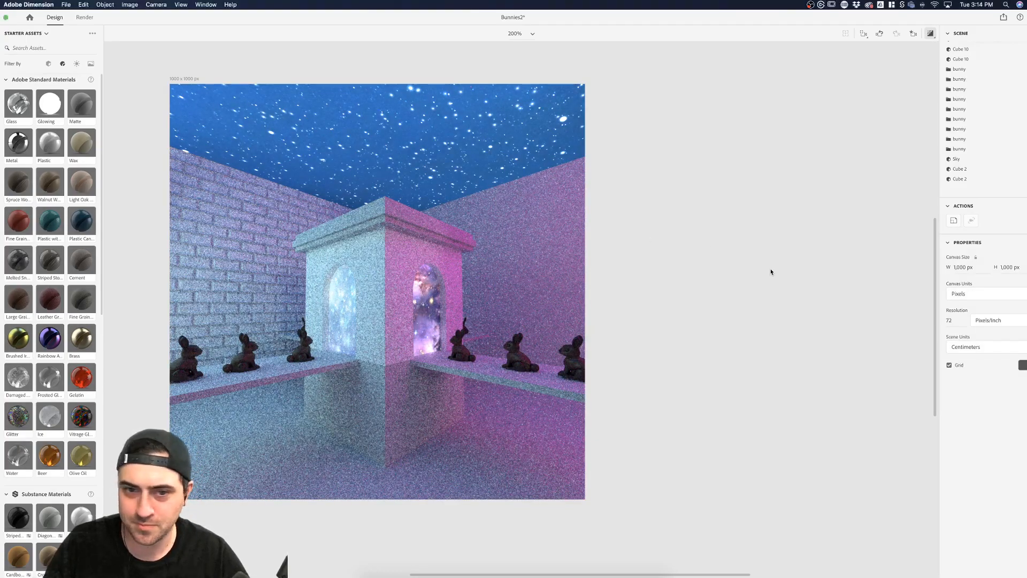
click(397, 152)
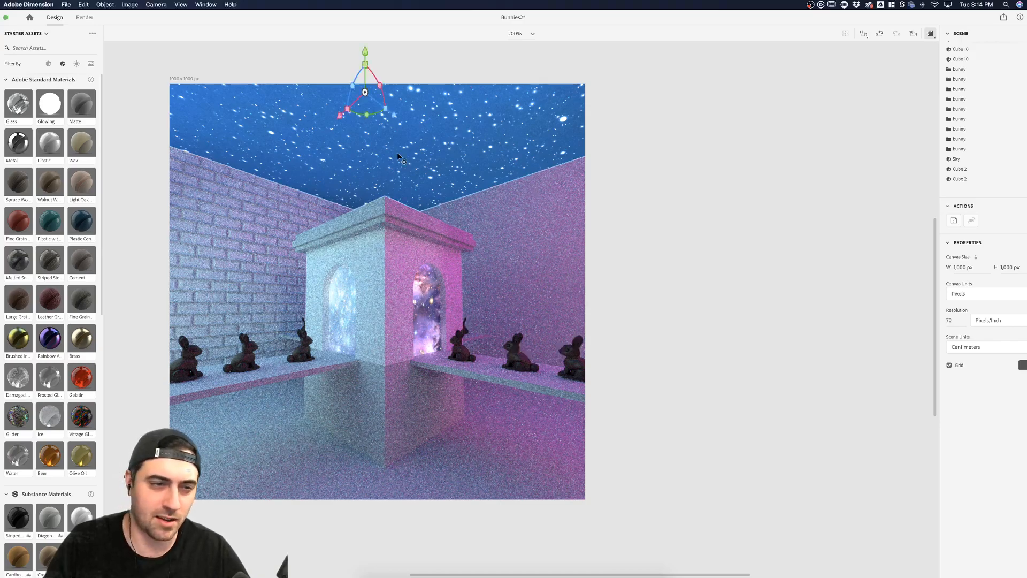
Switch to Adobe Stock in Chrome and examine the starry night results, including the shooting star picture, for another sky image
click(389, 573)
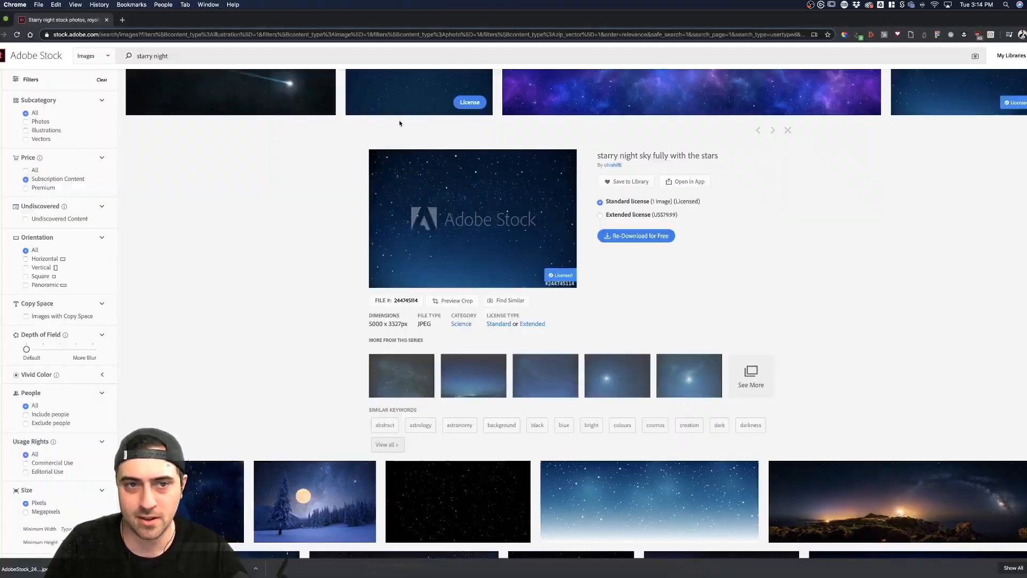
scroll(397, 123, up, 3)
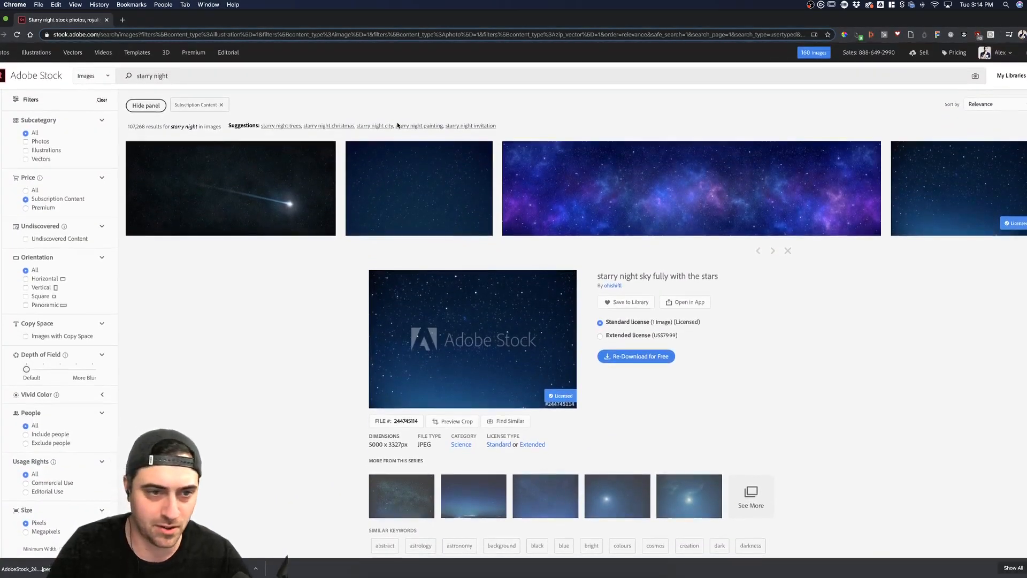
mouse_move(307, 173)
scroll(226, 194, down, 5)
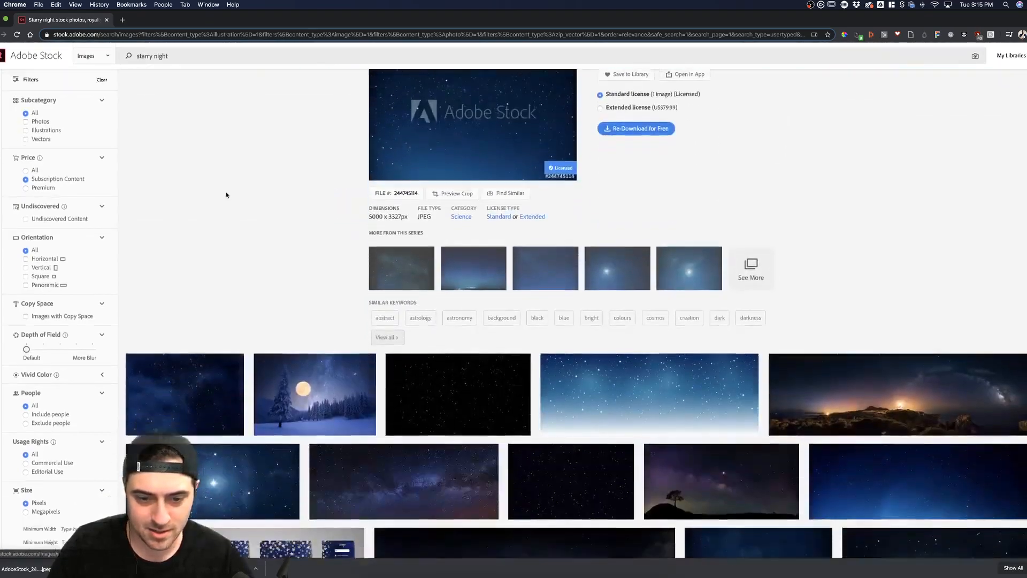
scroll(226, 195, up, 6)
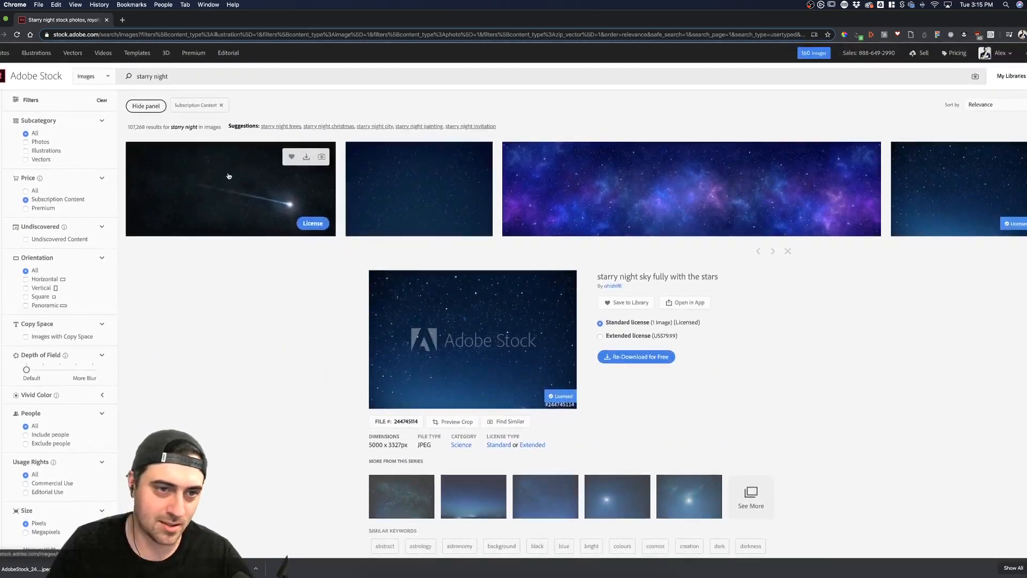
click(287, 155)
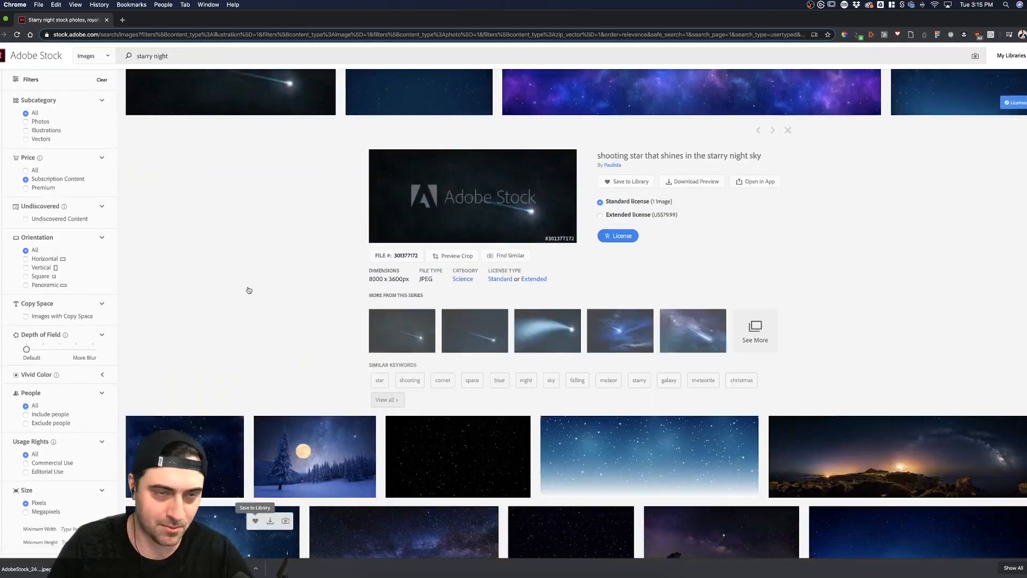
scroll(298, 173, up, 3)
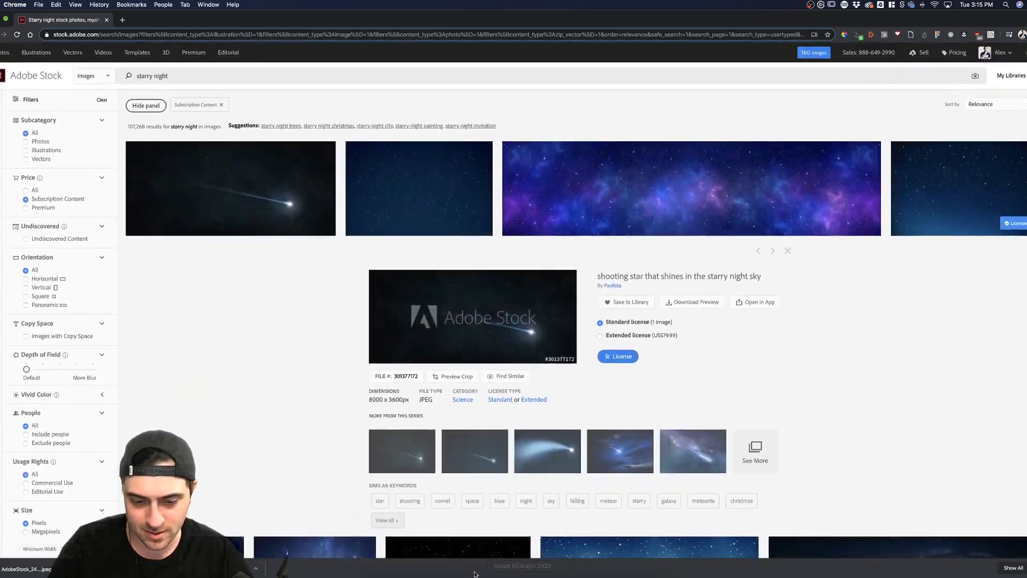
mouse_move(305, 161)
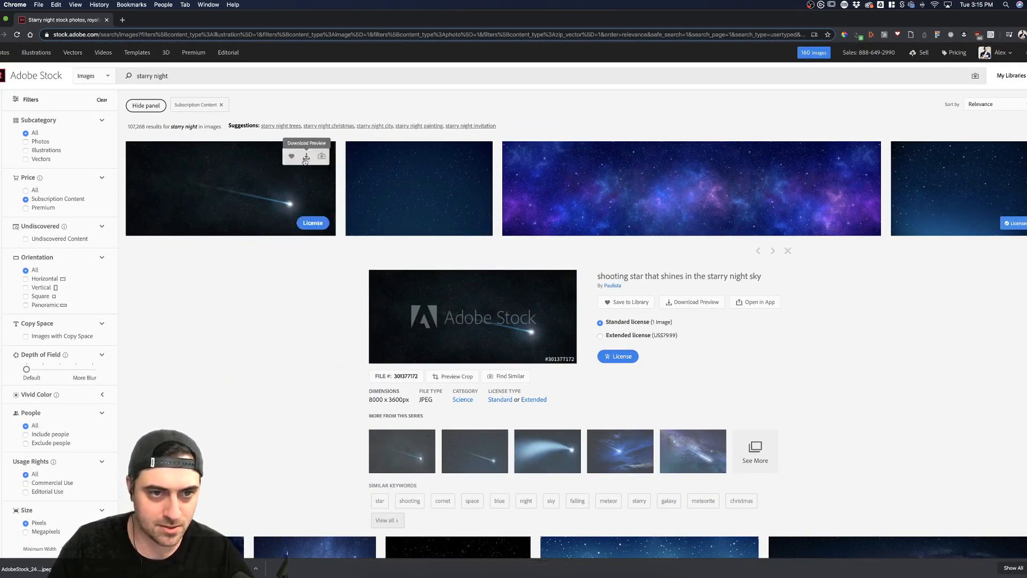
click(291, 203)
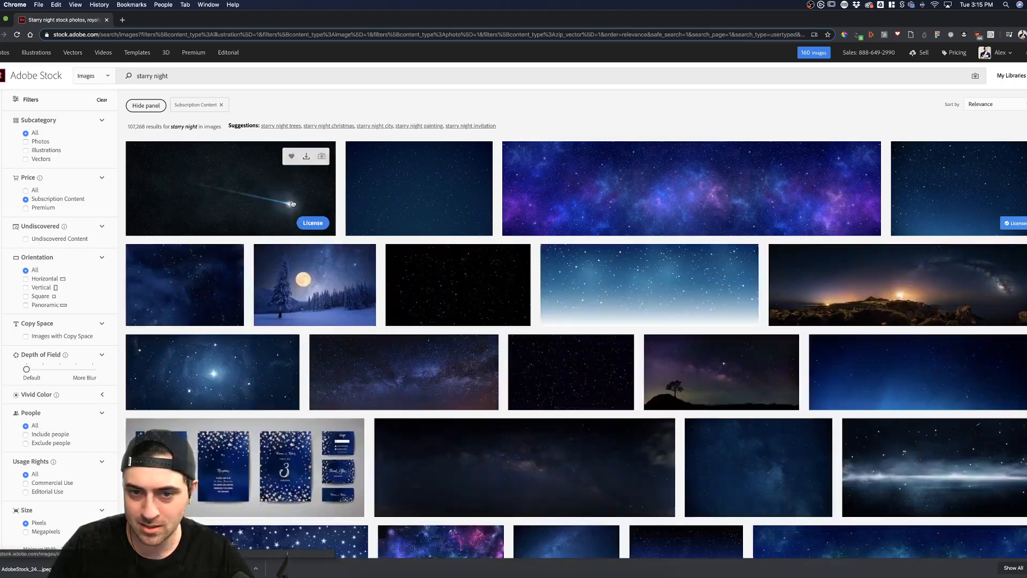
License and download the "Night sky. Starry galaxy" vector background with the Standard license, and return to Adobe Dimension
click(443, 184)
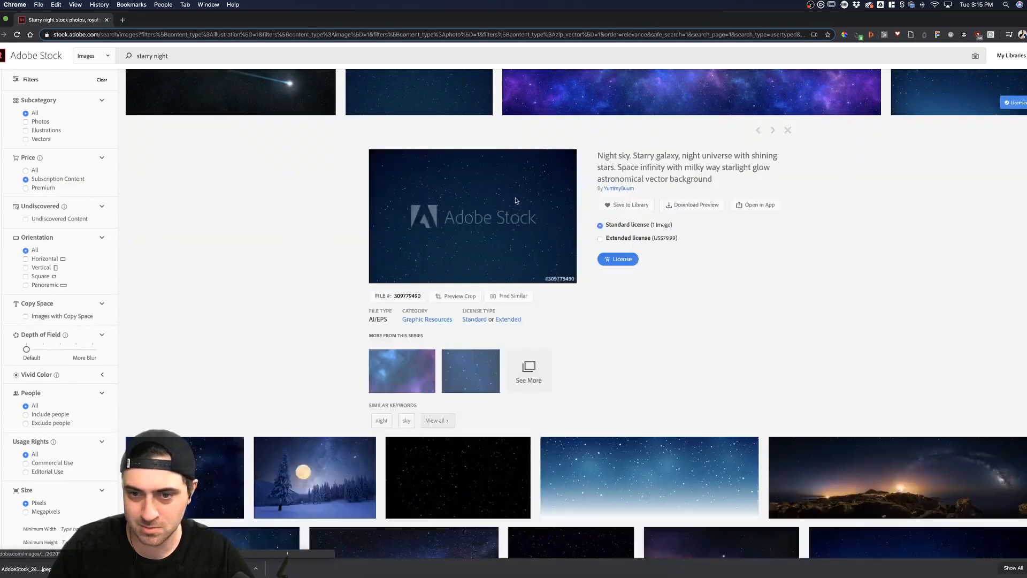
click(623, 262)
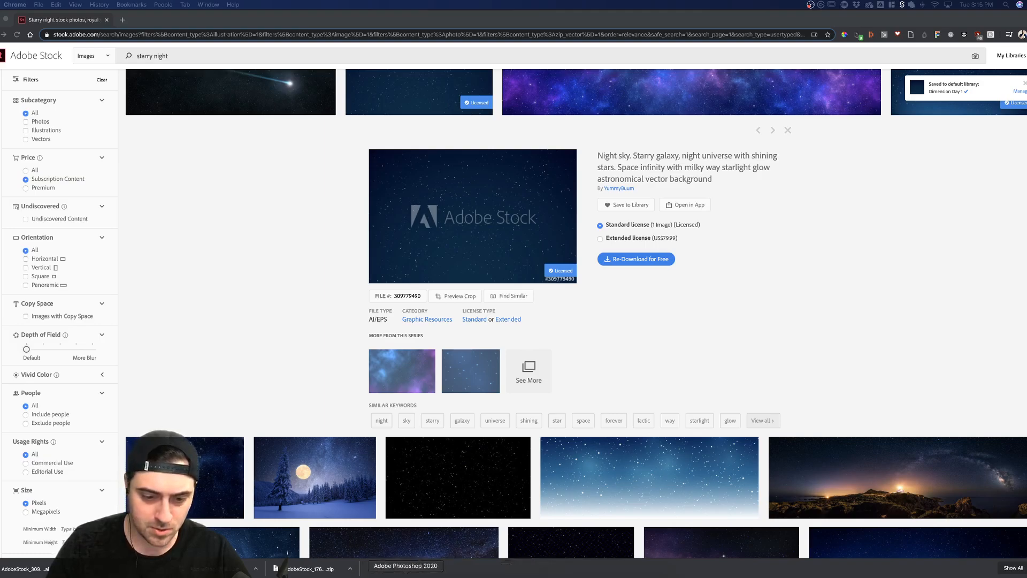
click(372, 575)
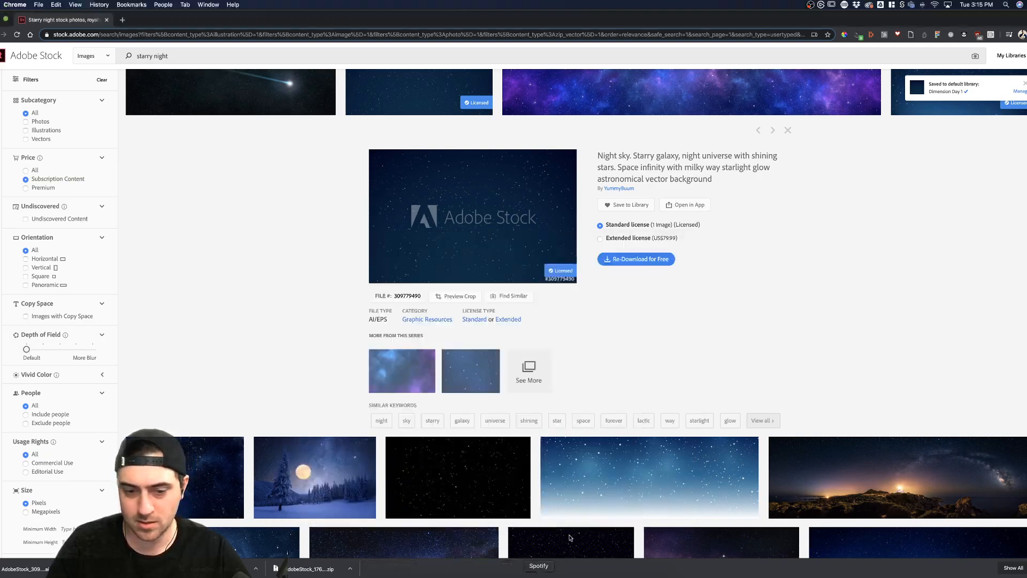
click(505, 574)
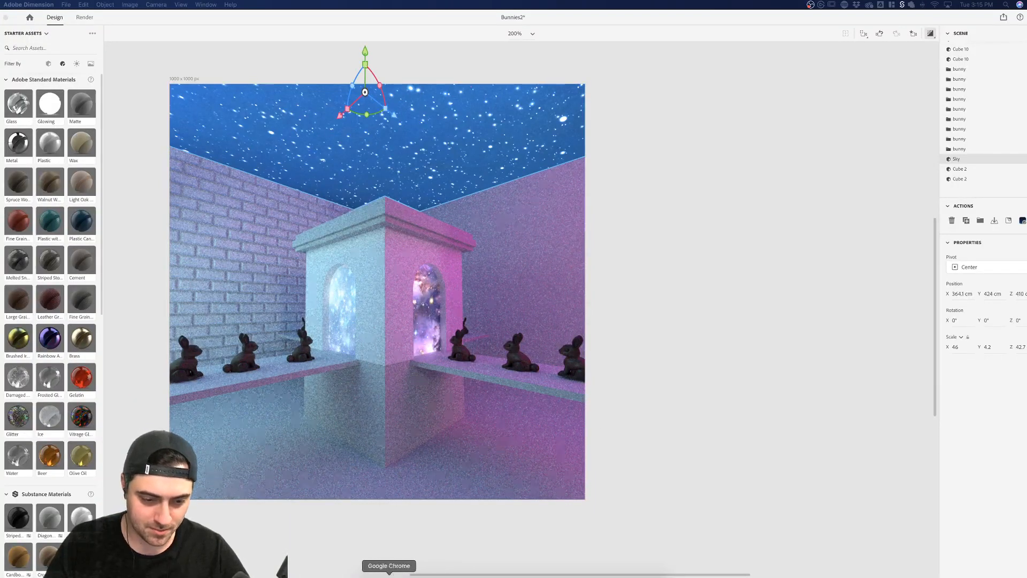
click(390, 574)
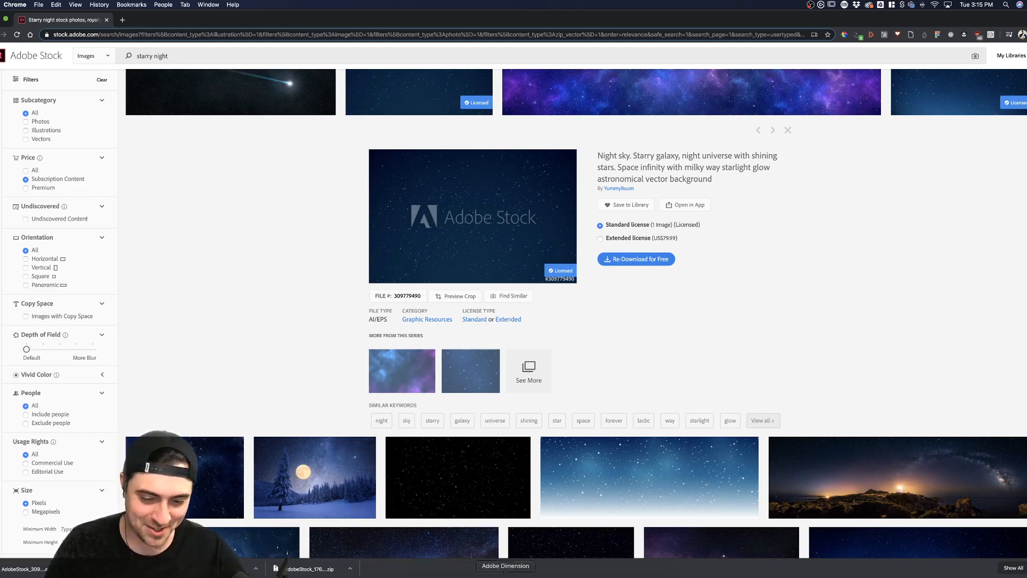
click(506, 575)
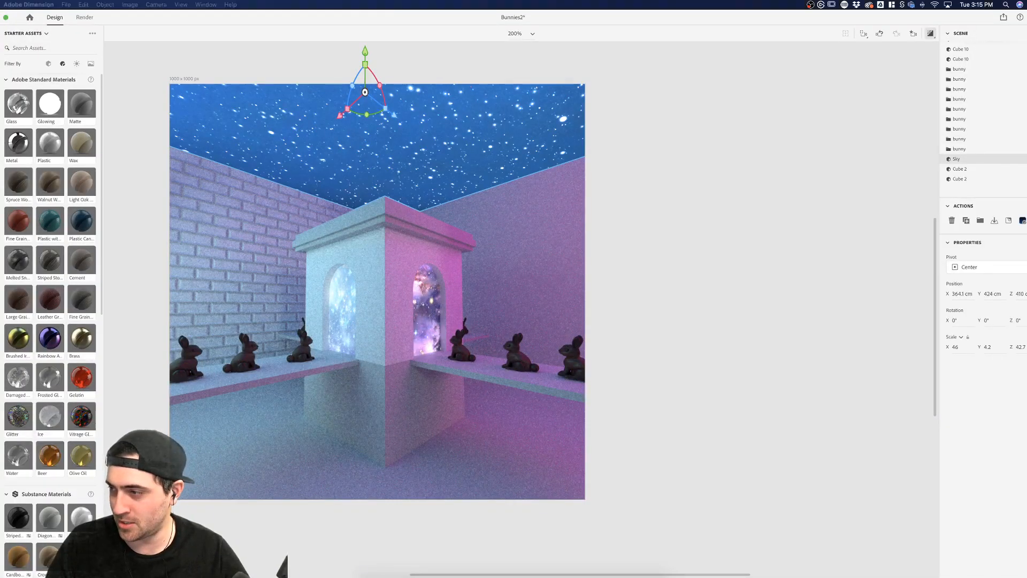
Try to apply the downloaded night sky vector file to the Sky block and to its material's Base Color image
drag(1026, 149, 341, 104)
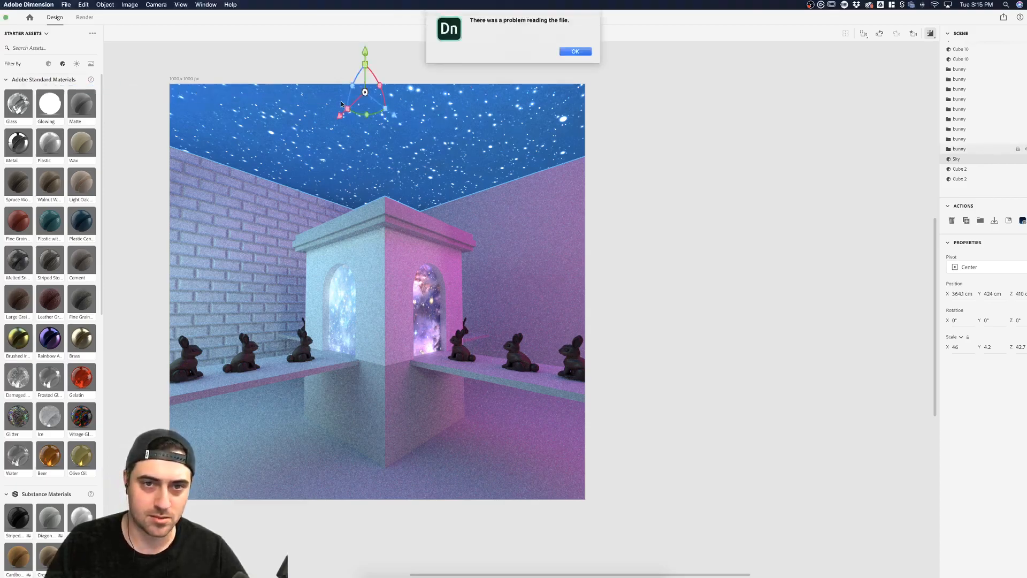
click(575, 51)
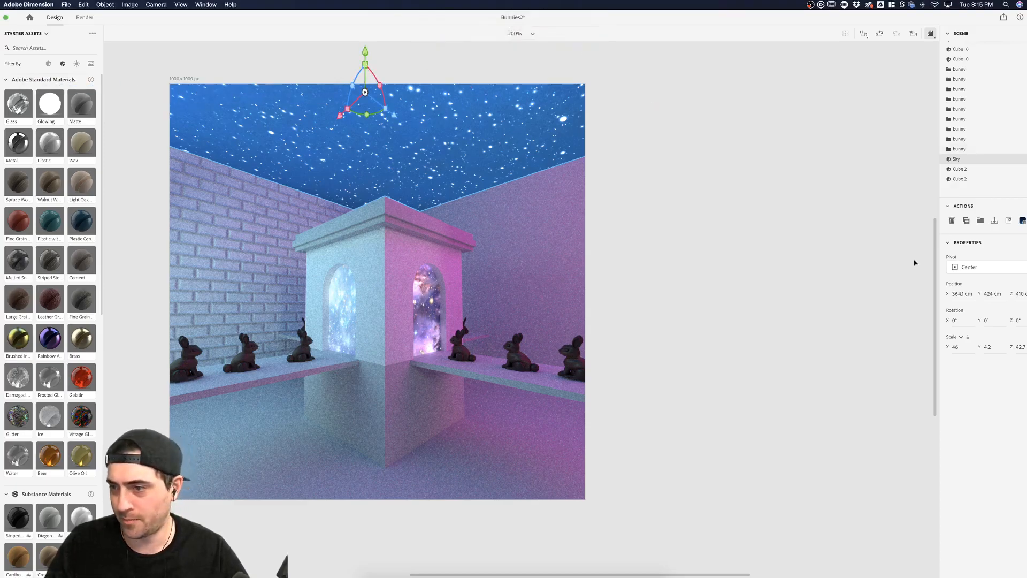
click(1022, 221)
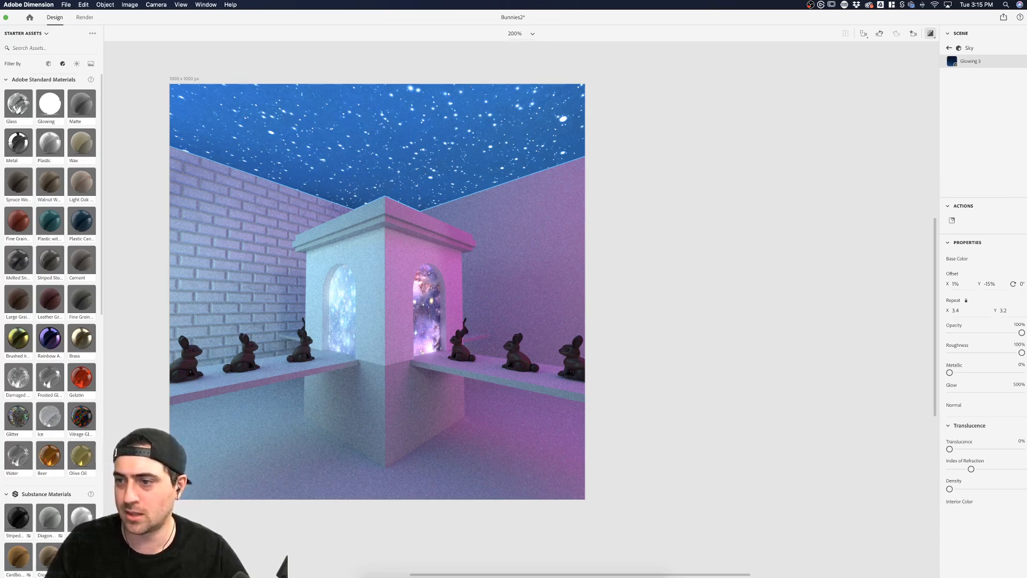
drag(802, 180, 940, 231)
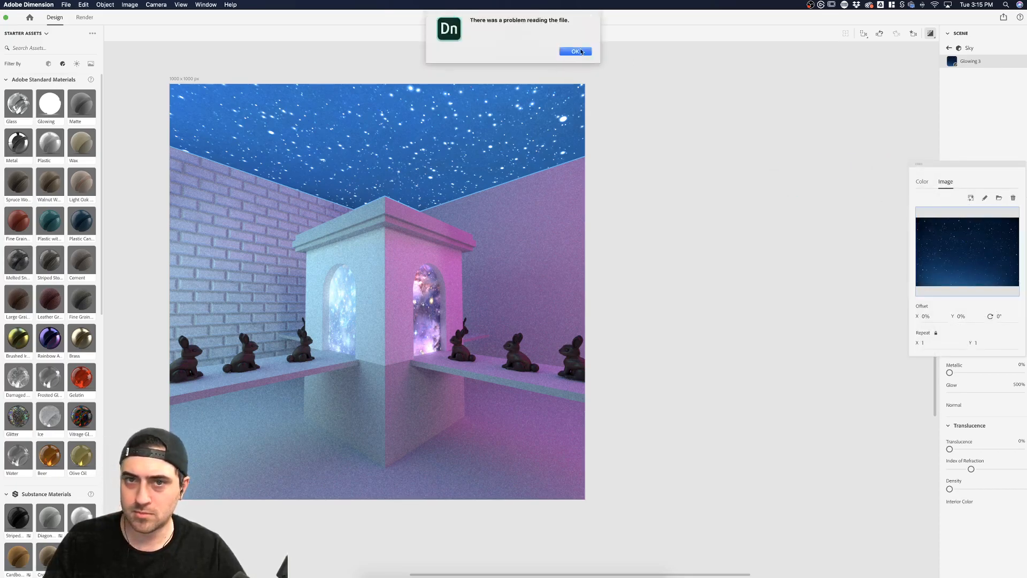
click(576, 51)
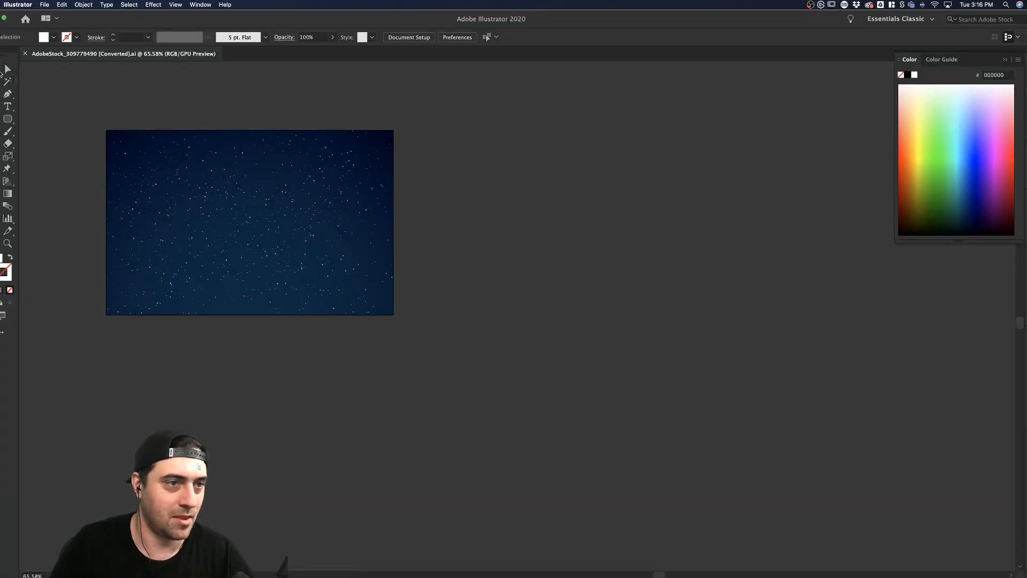
In Illustrator, export the starry night sky artboard to the Desktop as a PNG named janstars, with Use Artboards enabled
key(shift+o)
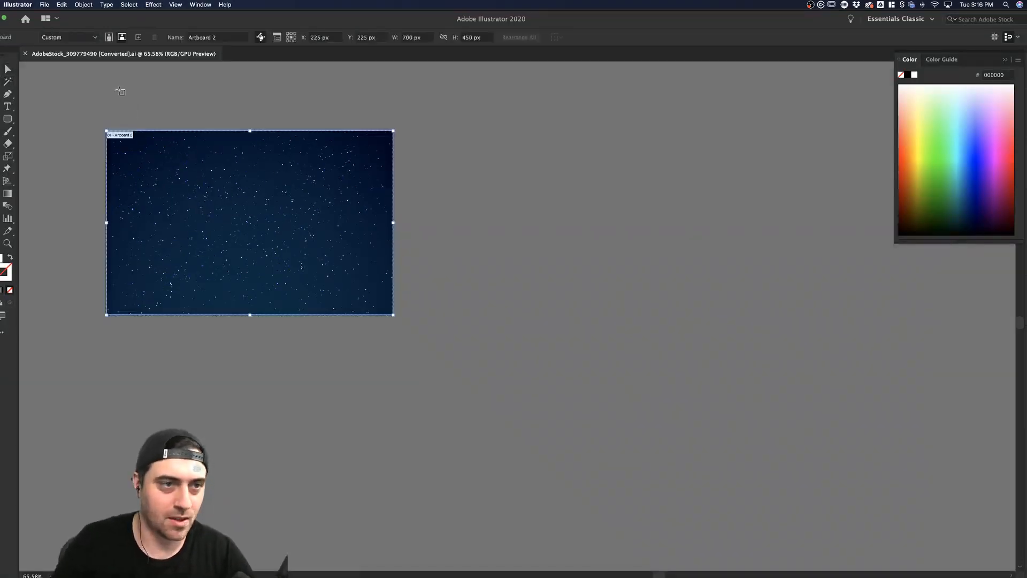
click(45, 4)
mouse_move(68, 142)
click(155, 146)
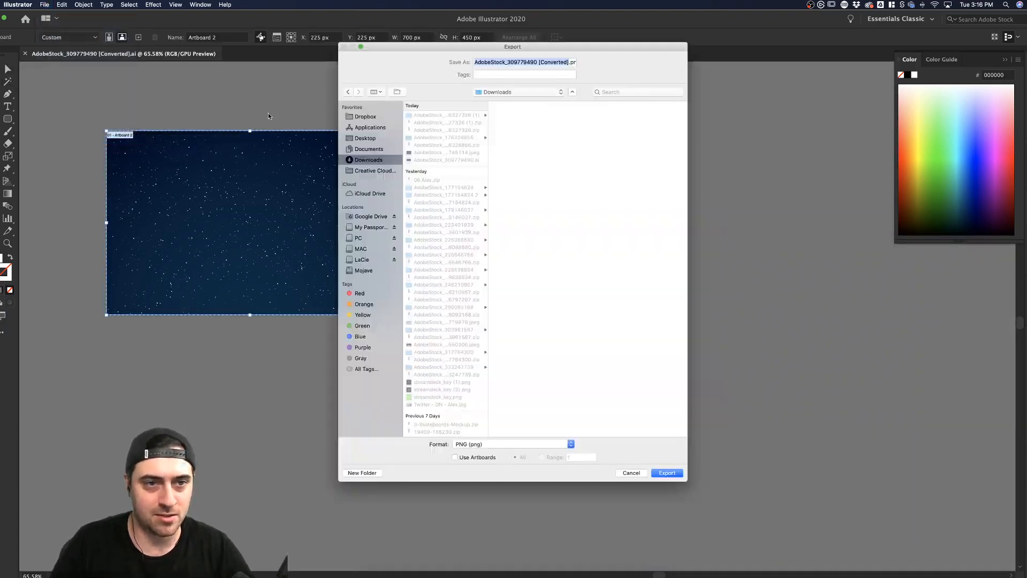
click(370, 138)
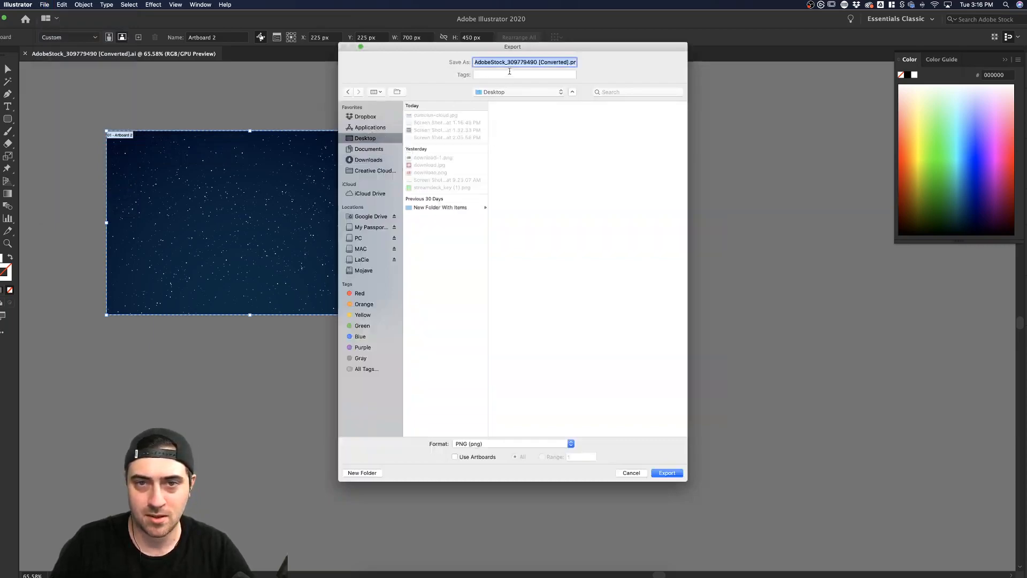
text(sta)
key(BackSpace)
key(BackSpace)
text(jan)
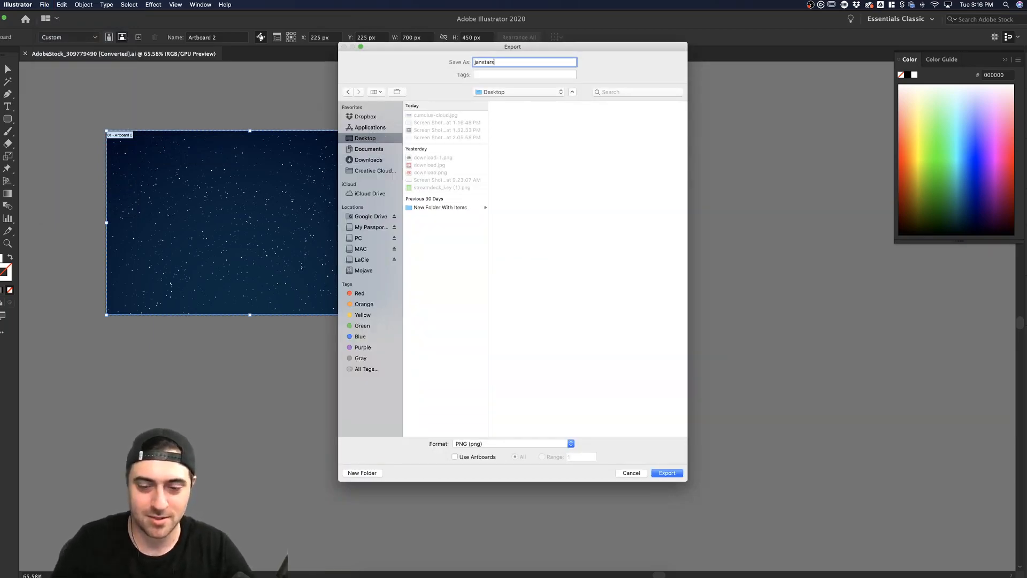
click(456, 457)
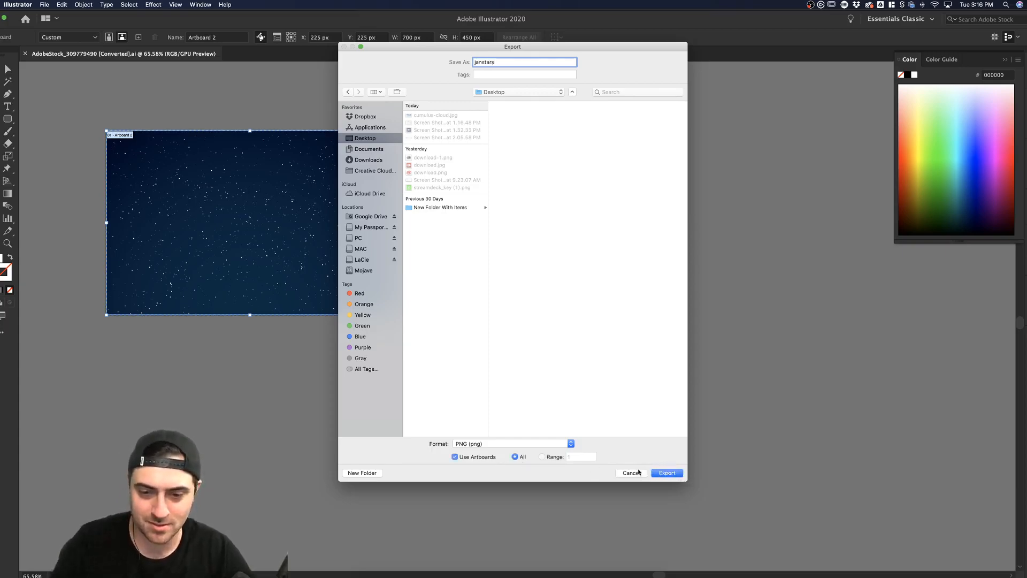
click(666, 472)
click(153, 249)
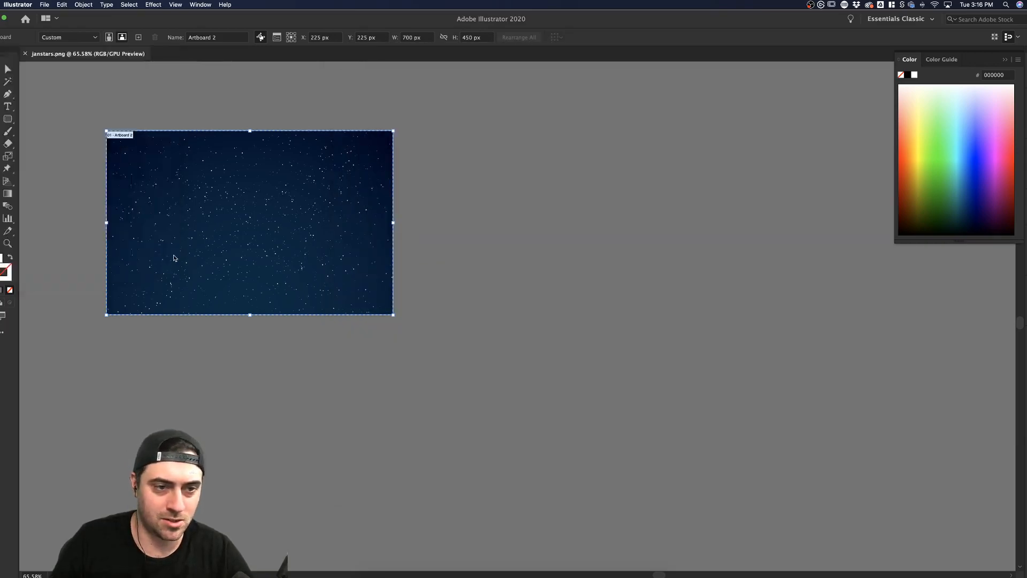
Return to Adobe Dimension and replace the Sky material's Base Color image with janstars-01.png from the Desktop
click(505, 566)
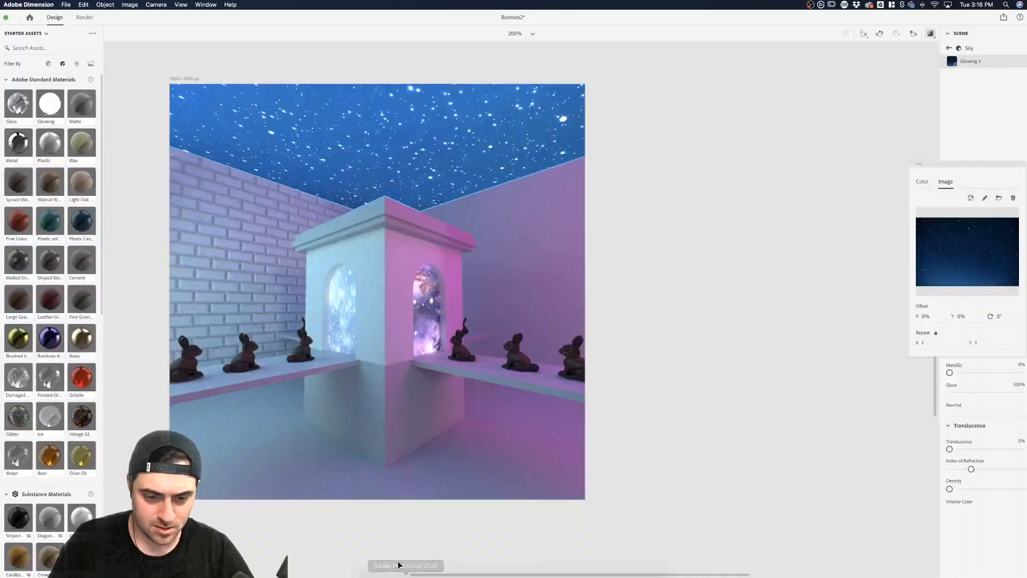
click(373, 568)
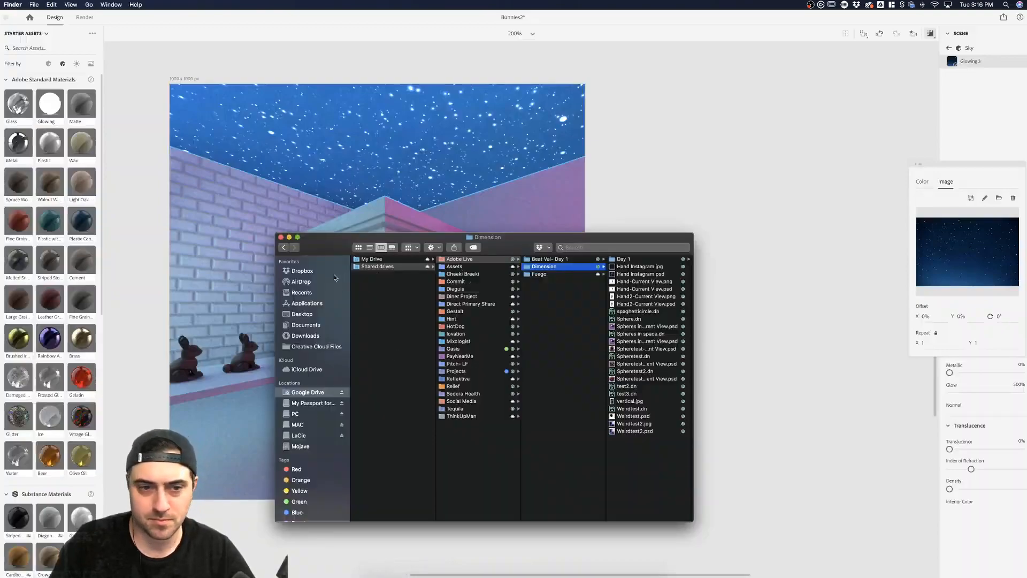
click(786, 171)
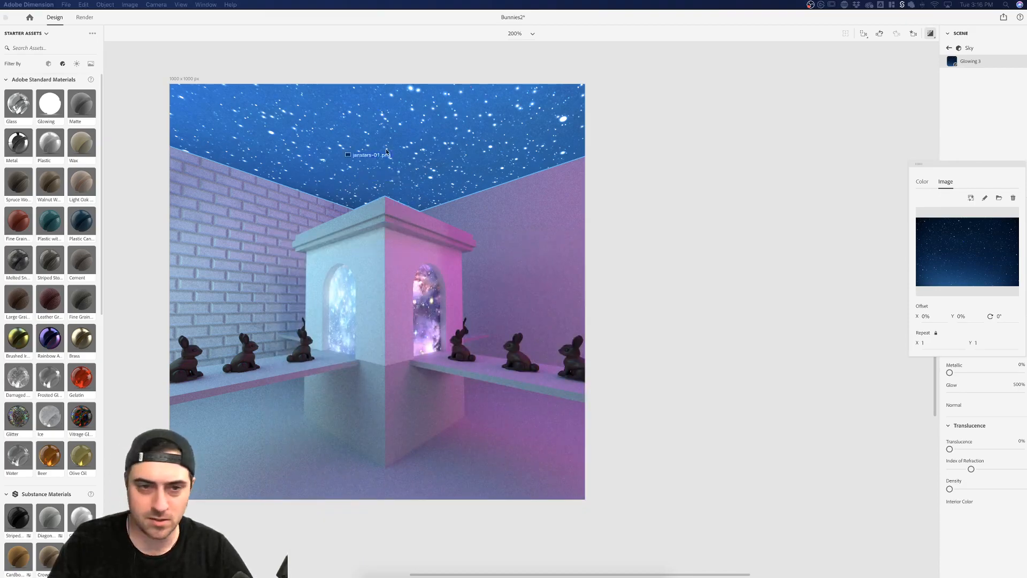
click(970, 239)
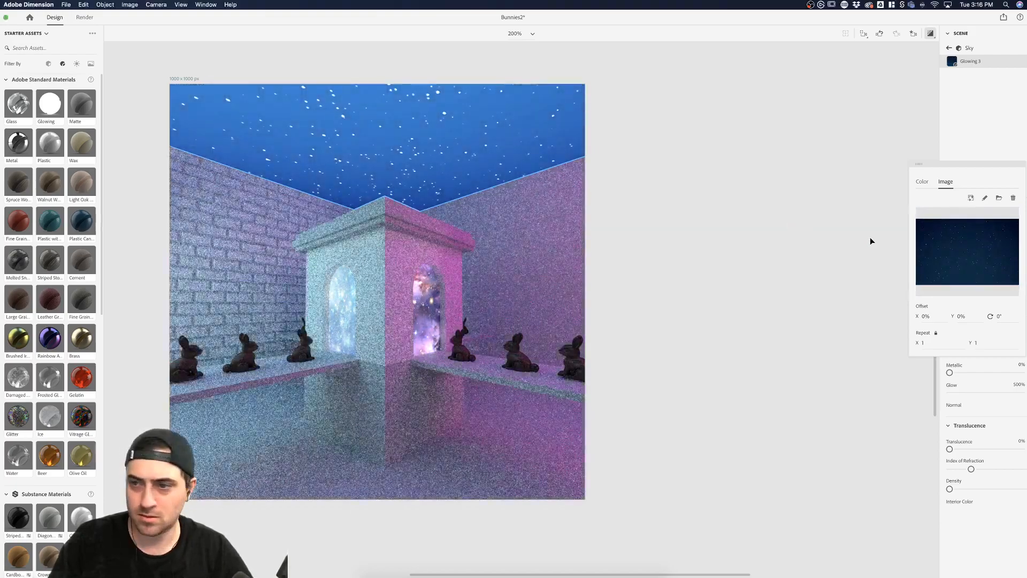
click(980, 137)
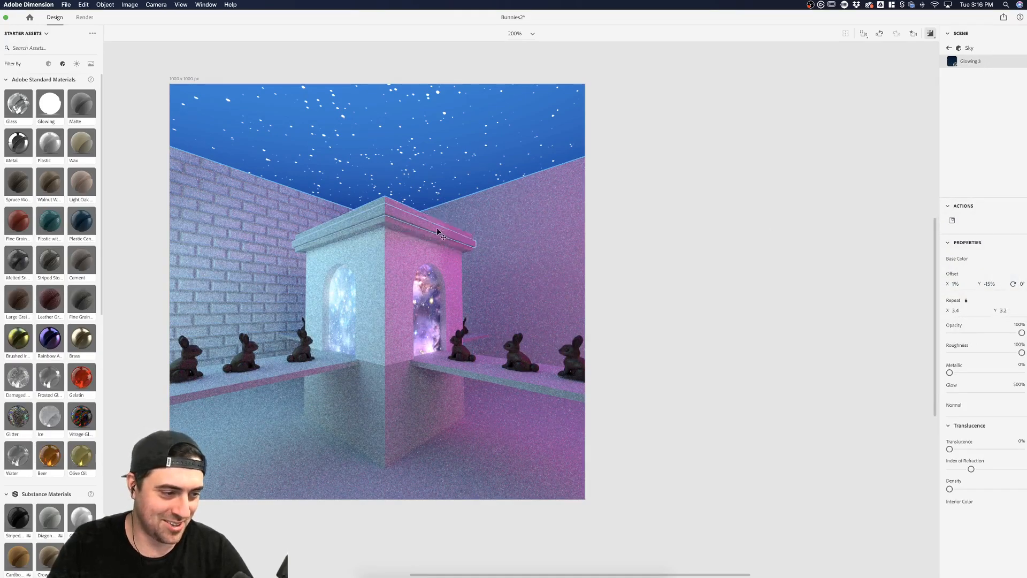
Set the Sky material's image repeat to about X 5.6 and Y 5.3, and its X offset to about -29%
click(463, 145)
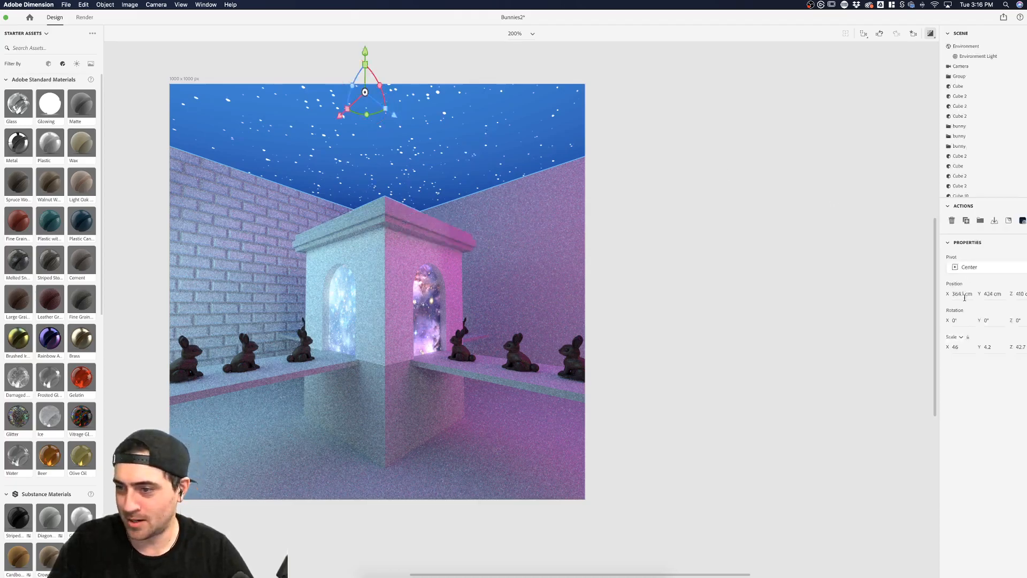
click(698, 181)
click(510, 141)
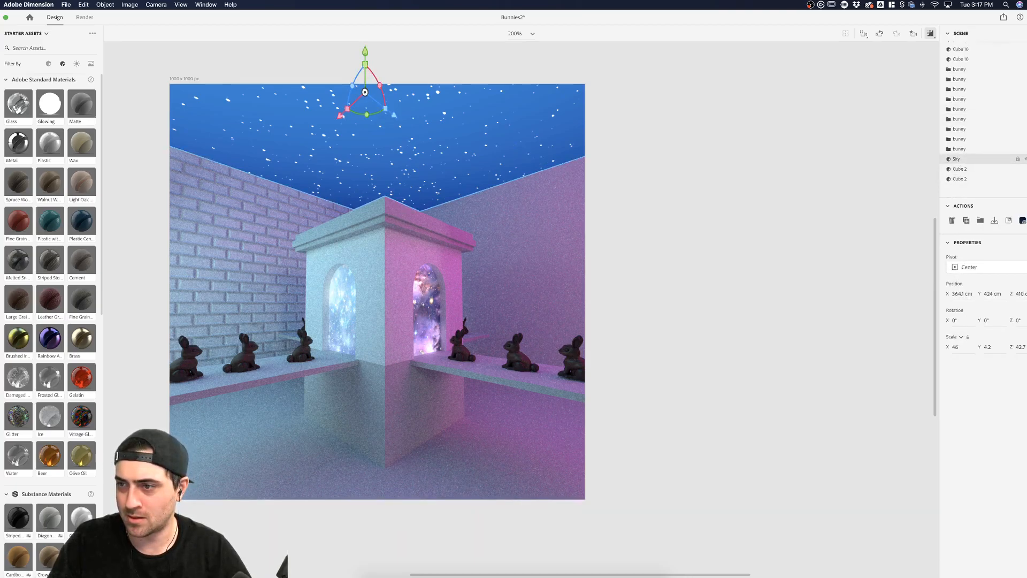
click(1026, 159)
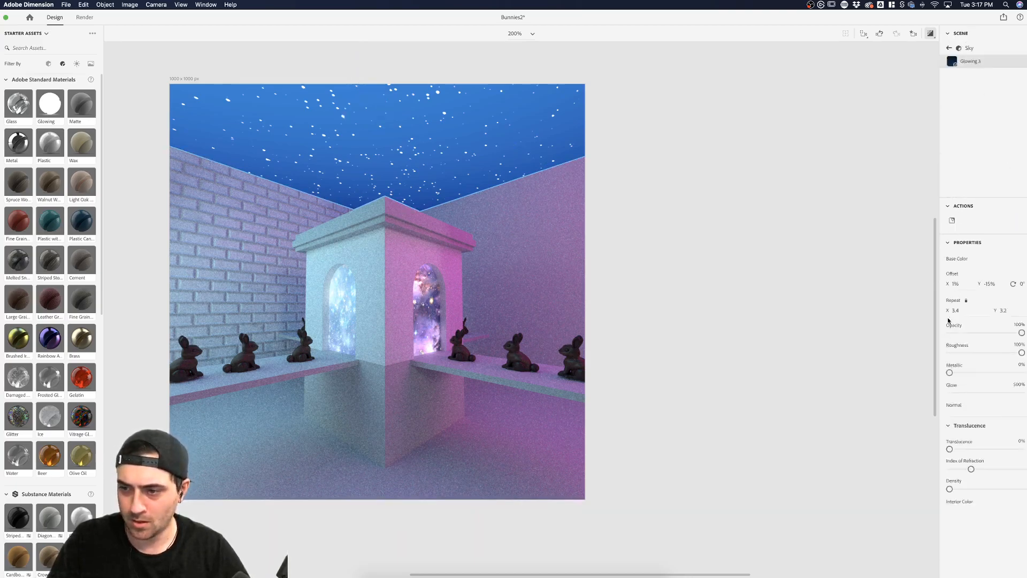
drag(947, 310, 1004, 310)
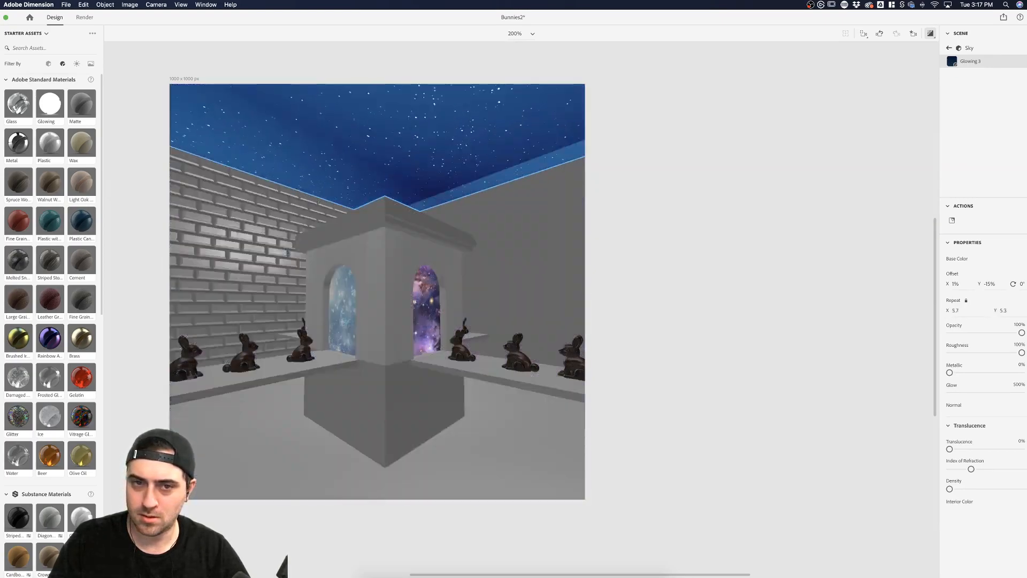
drag(955, 284, 957, 311)
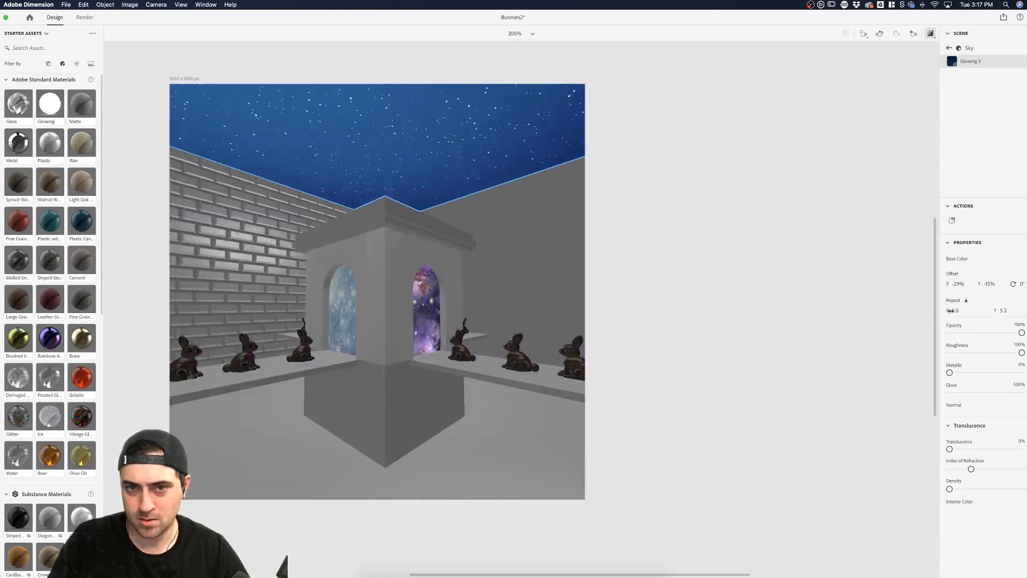
Test the Sky material's glow between 1,000% and lower levels, settle on about 96%, and deselect the block
click(489, 148)
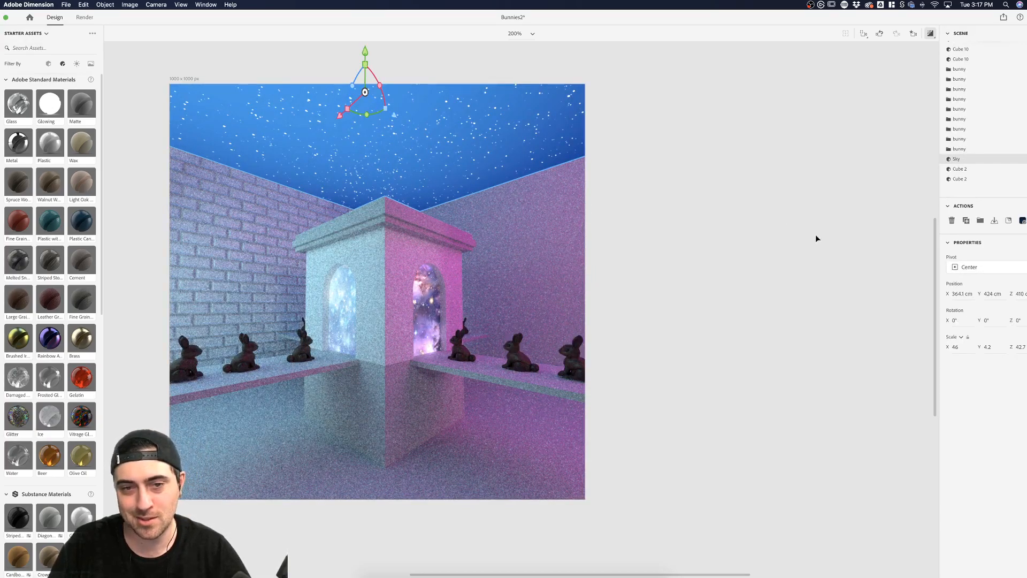
double_click(428, 114)
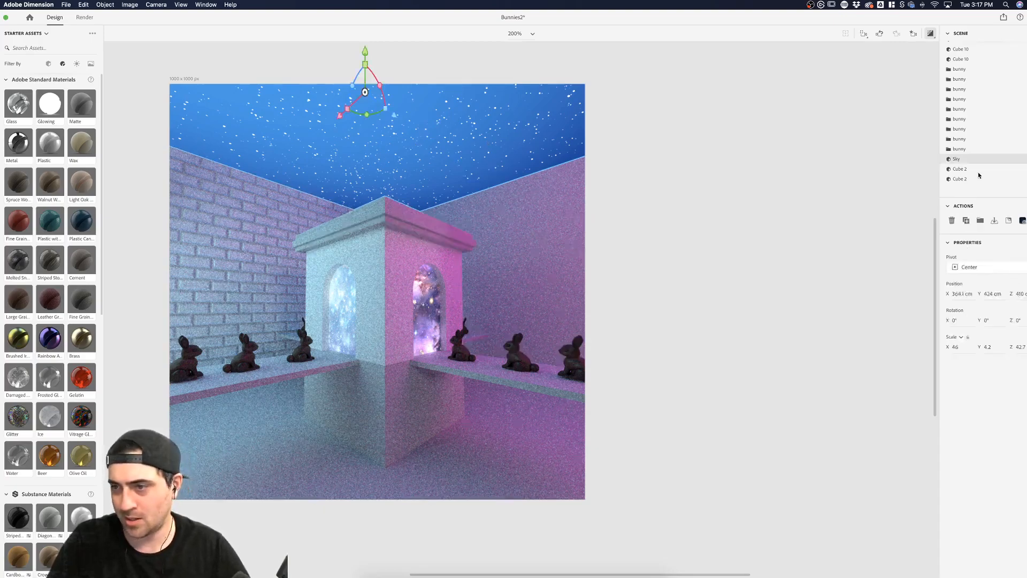
double_click(990, 159)
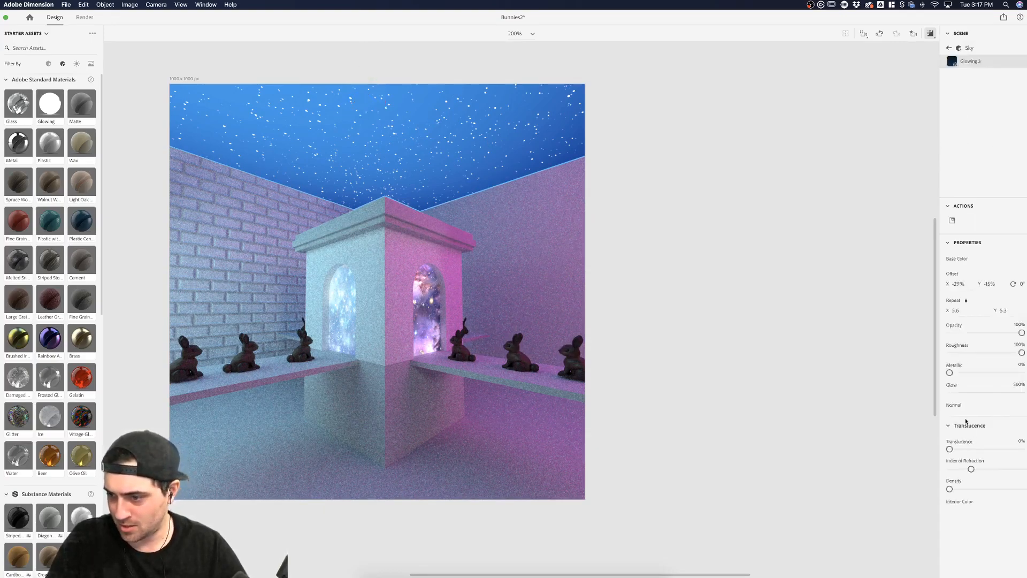
drag(988, 395, 1022, 392)
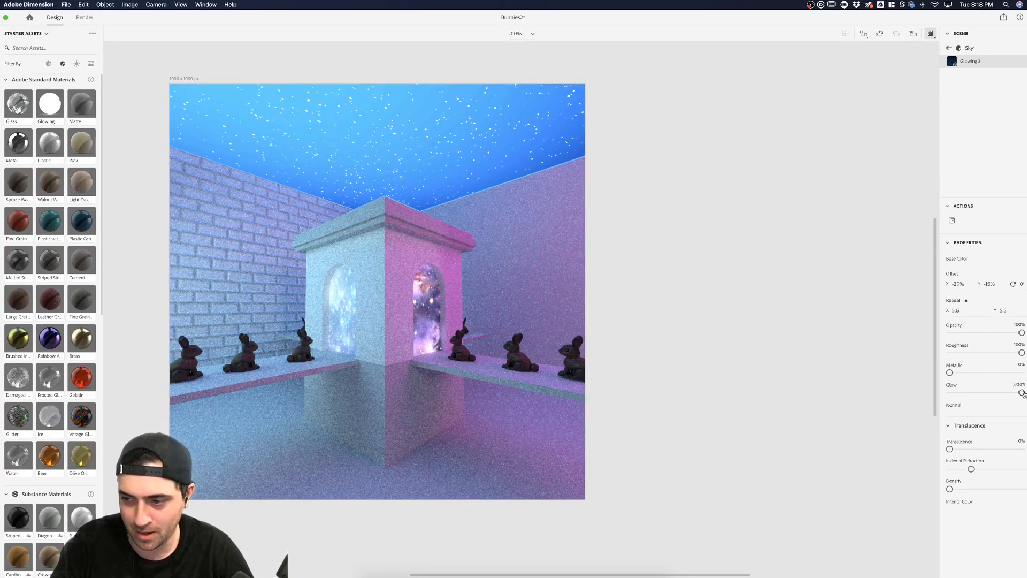
drag(1022, 394, 962, 393)
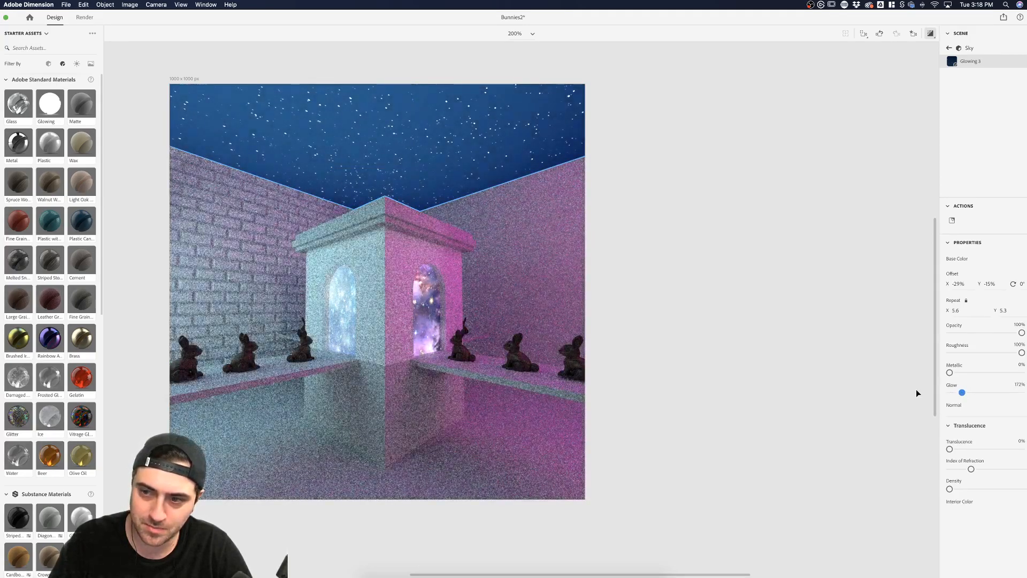
drag(959, 392, 963, 392)
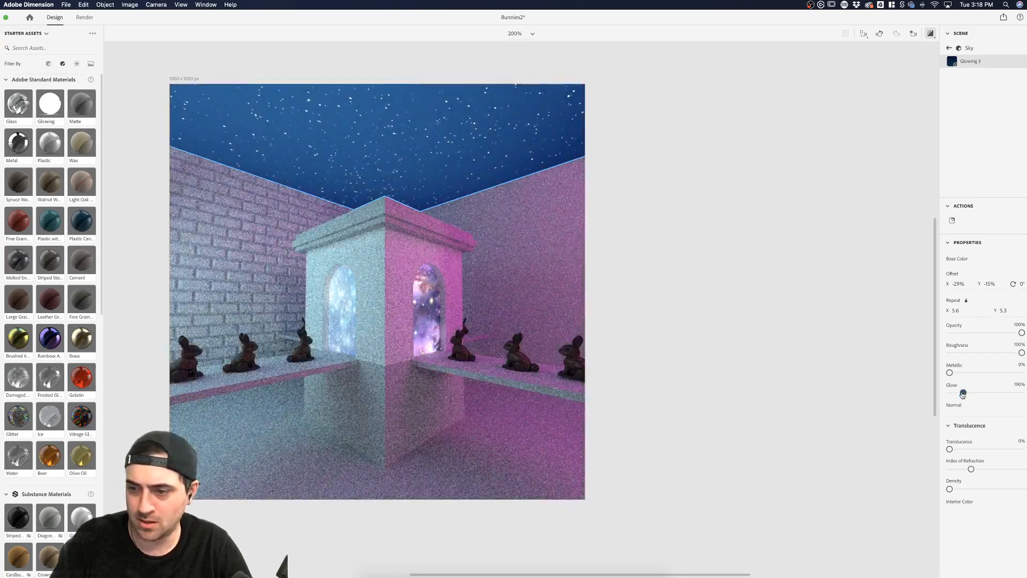
drag(963, 393, 956, 393)
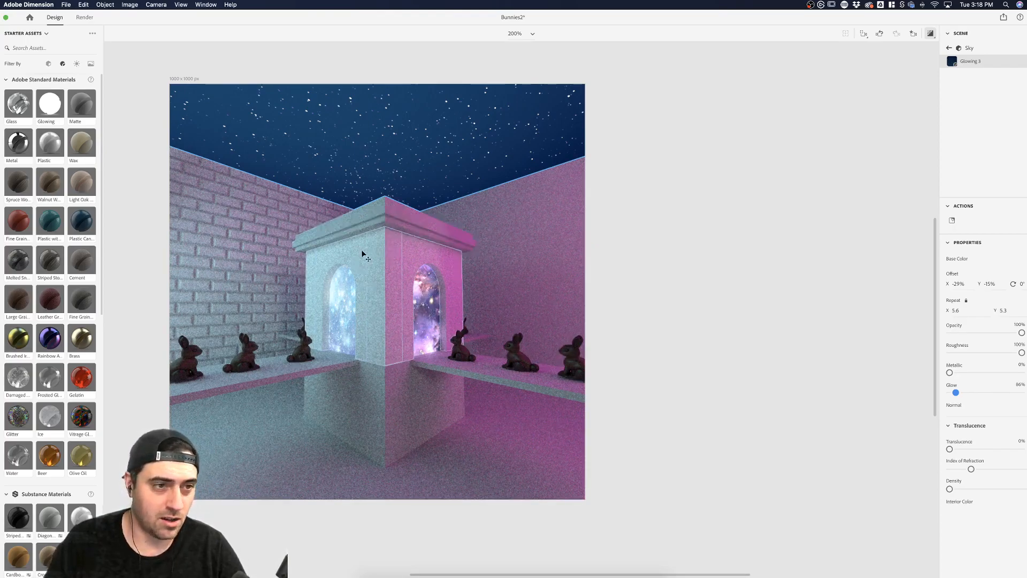
click(779, 201)
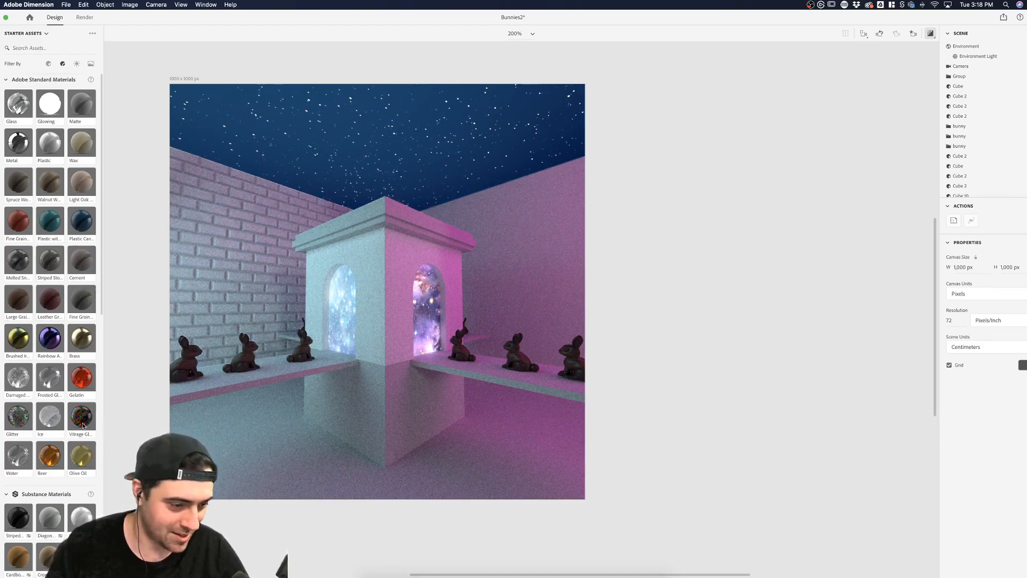
Save the Bunnies2 scene and browse the starter material assets
scroll(49, 364, down, 5)
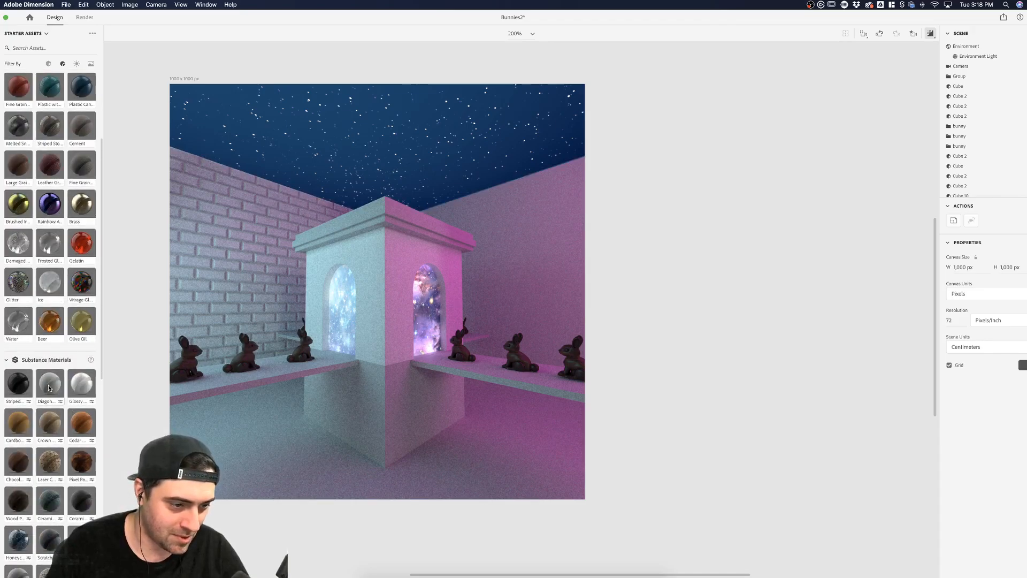
mouse_move(49, 390)
mouse_down()
mouse_move(89, 402)
mouse_move(46, 381)
mouse_up()
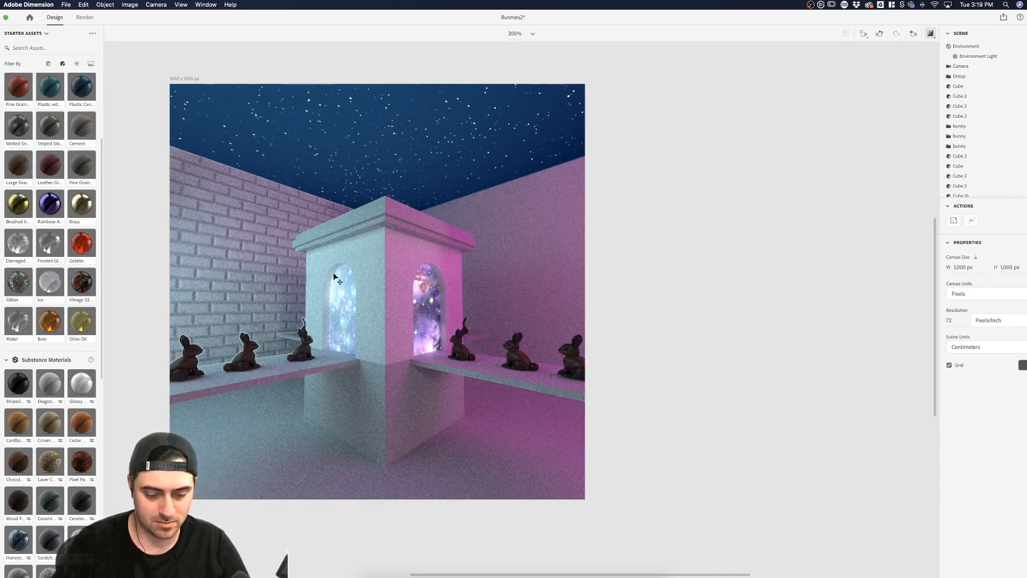
key(super+s)
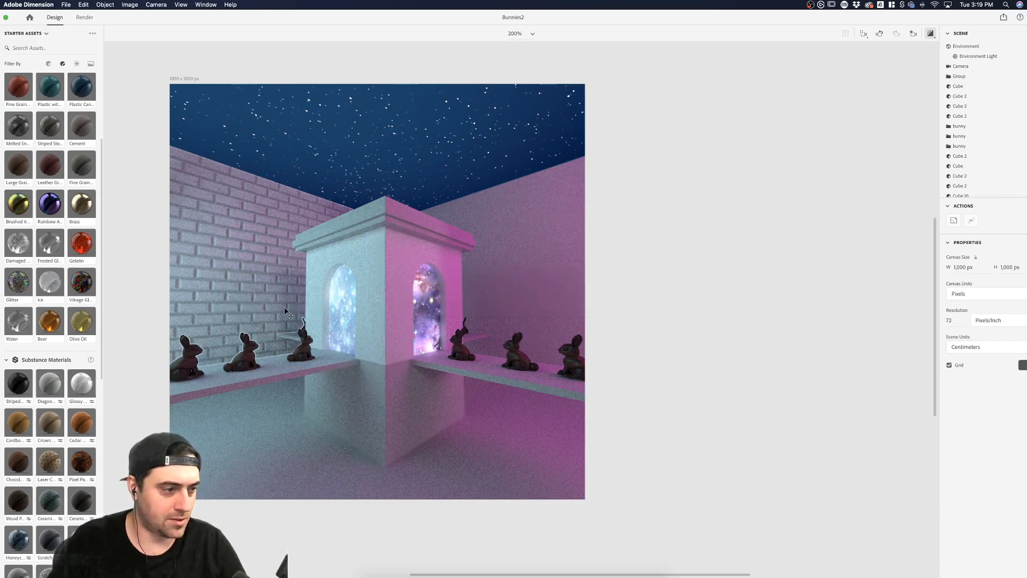
scroll(83, 172, up, 5)
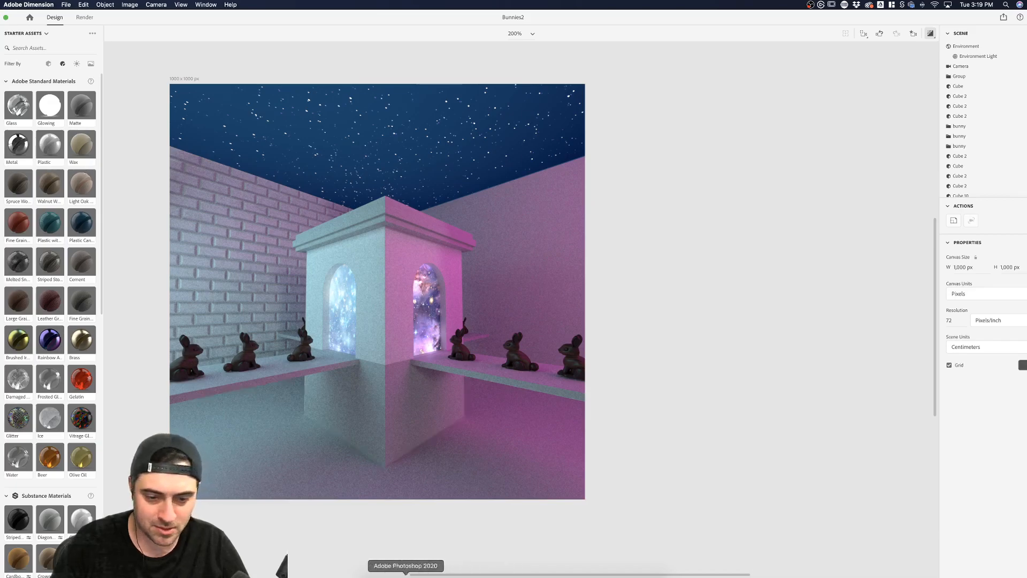
Switch to Adobe Stock in Chrome and search its 3D assets for "tile"
click(390, 568)
click(109, 58)
click(89, 86)
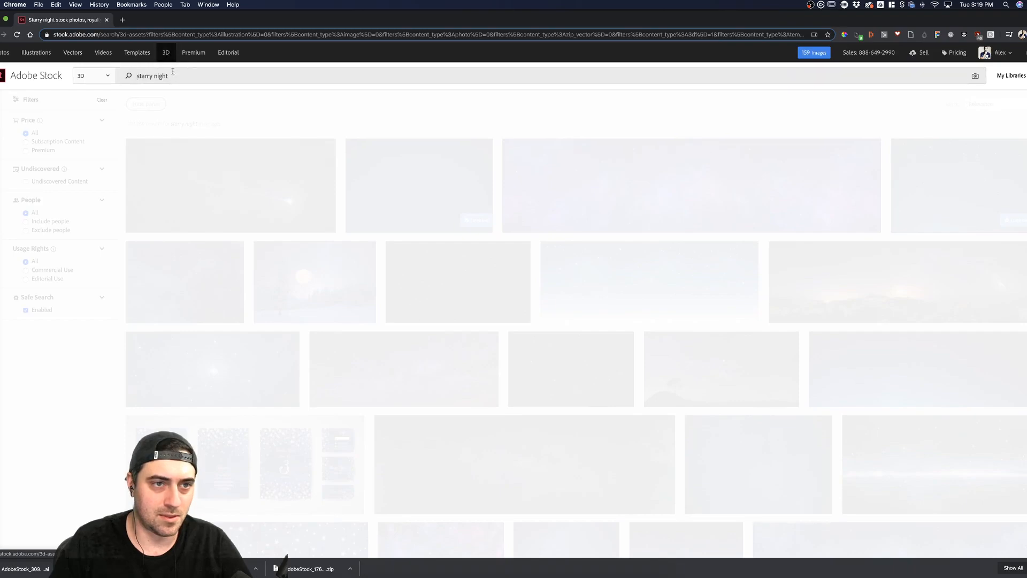
text(tile)
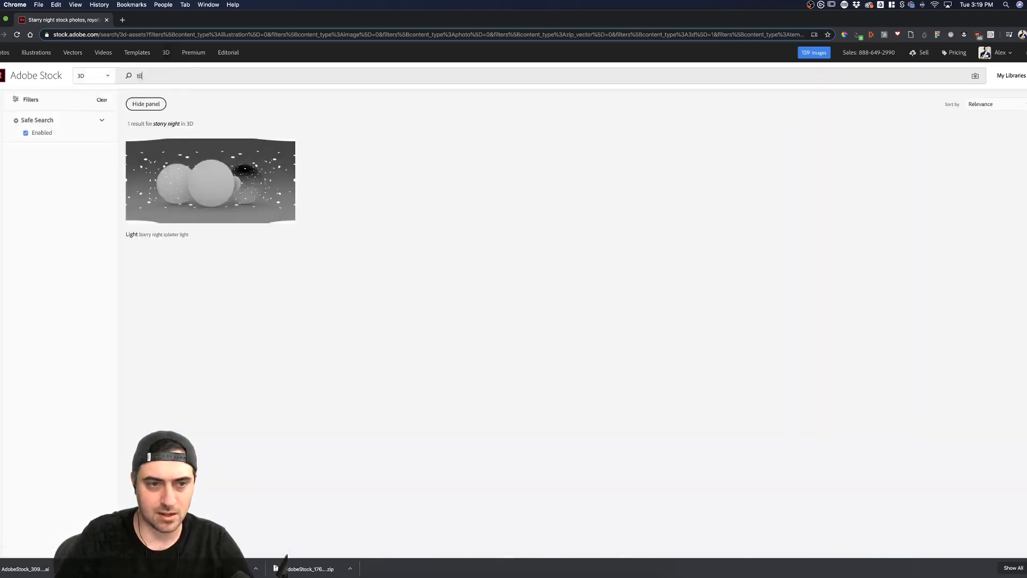
key(Return)
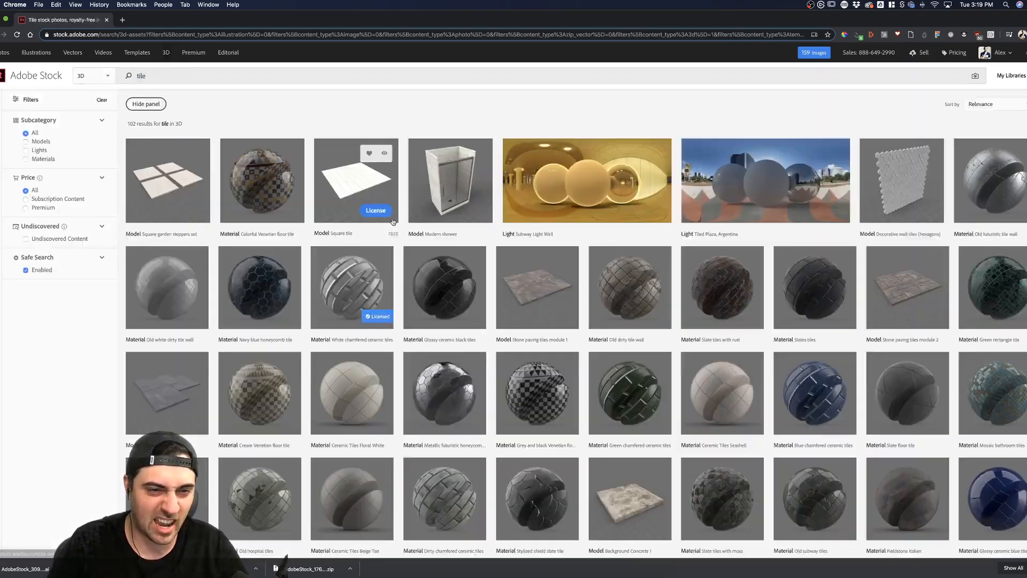
License and download the Navy blue honeycomb tile material from the Adobe Stock results
click(257, 291)
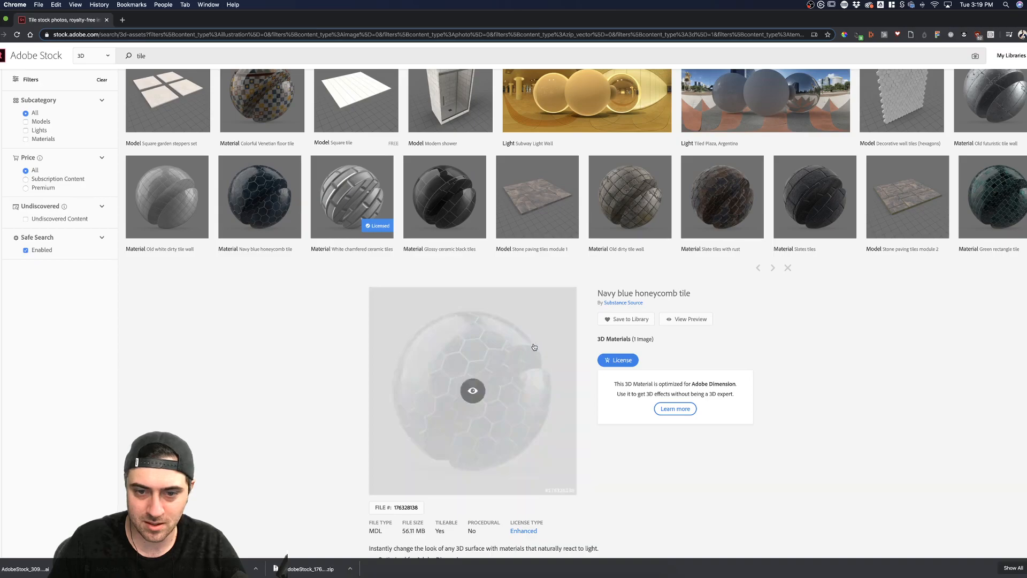
click(636, 362)
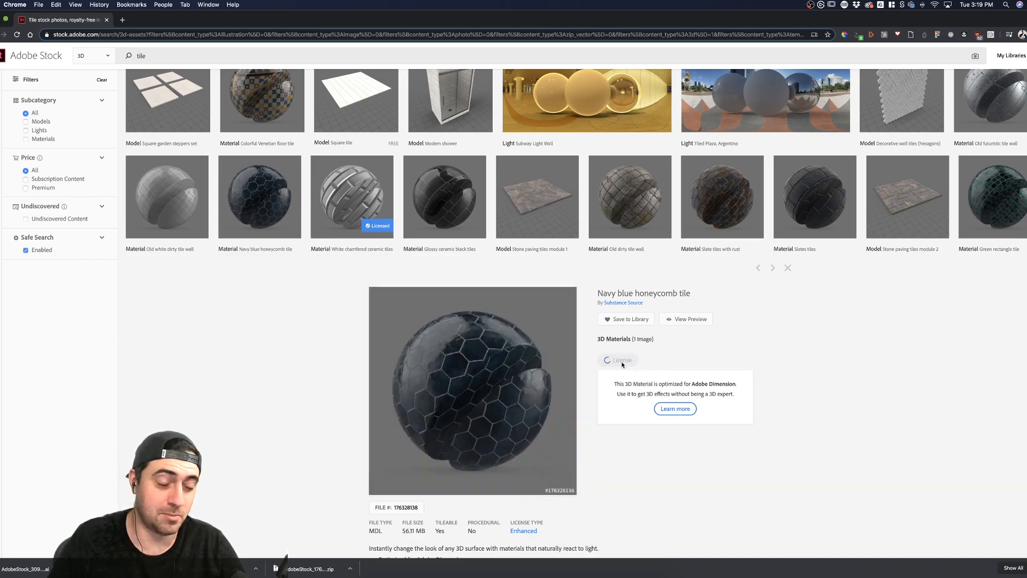
scroll(206, 328, down, 3)
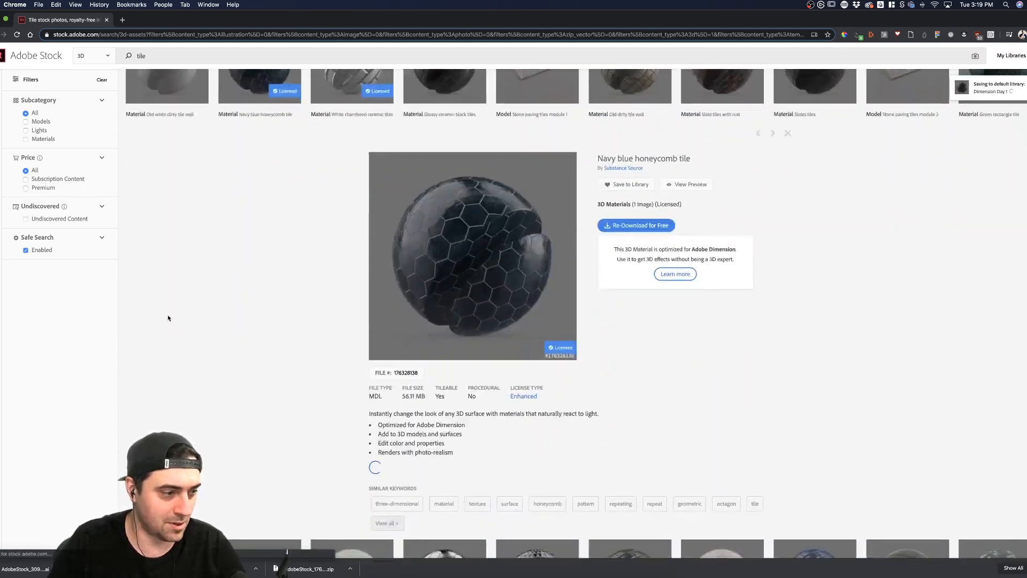
scroll(215, 323, up, 2)
scroll(214, 323, up, 2)
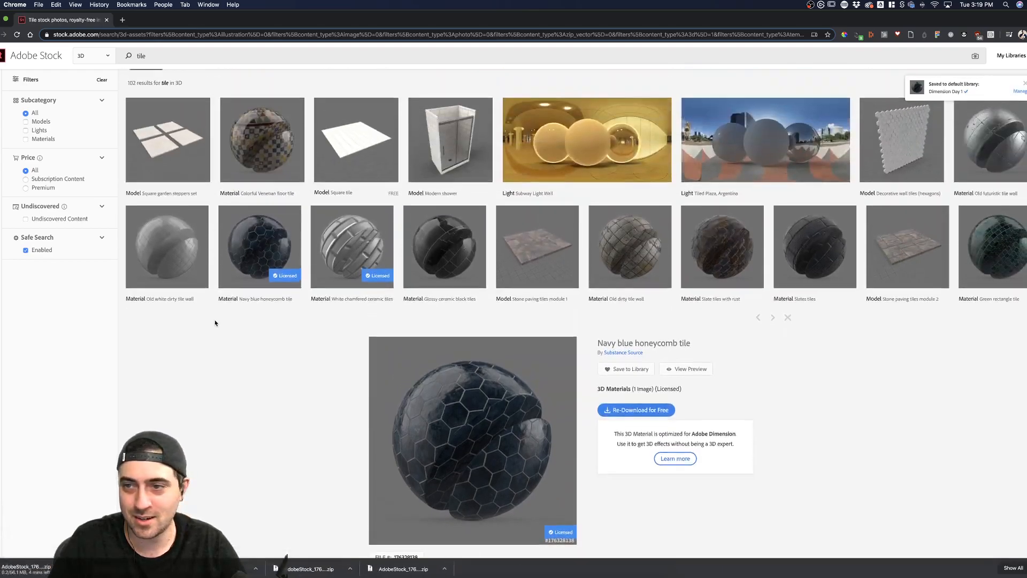
scroll(214, 323, down, 1)
scroll(214, 322, down, 2)
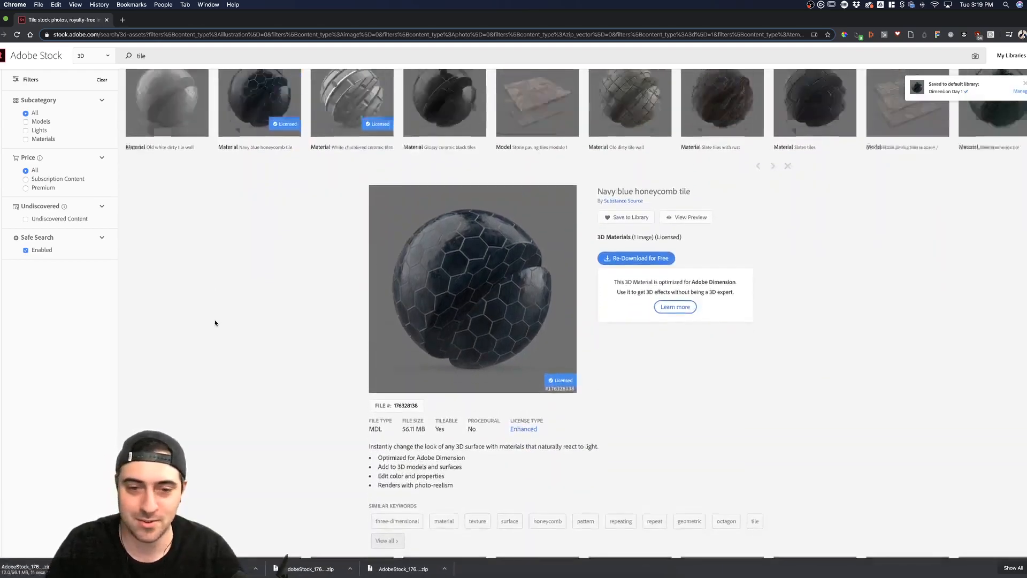
scroll(214, 323, up, 2)
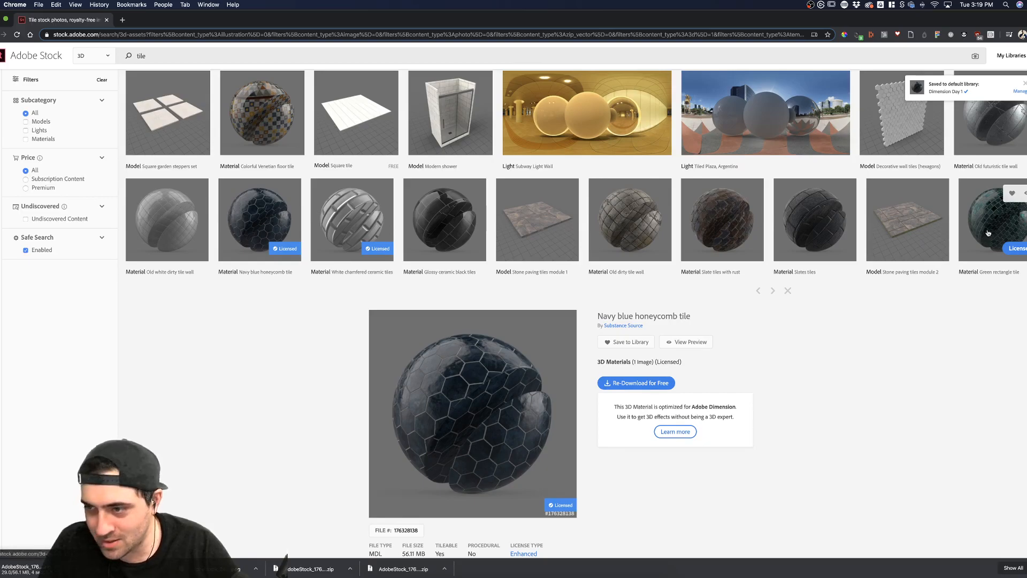
Preview the Green rectangle tile material and open the downloaded honeycomb tile archive
click(990, 232)
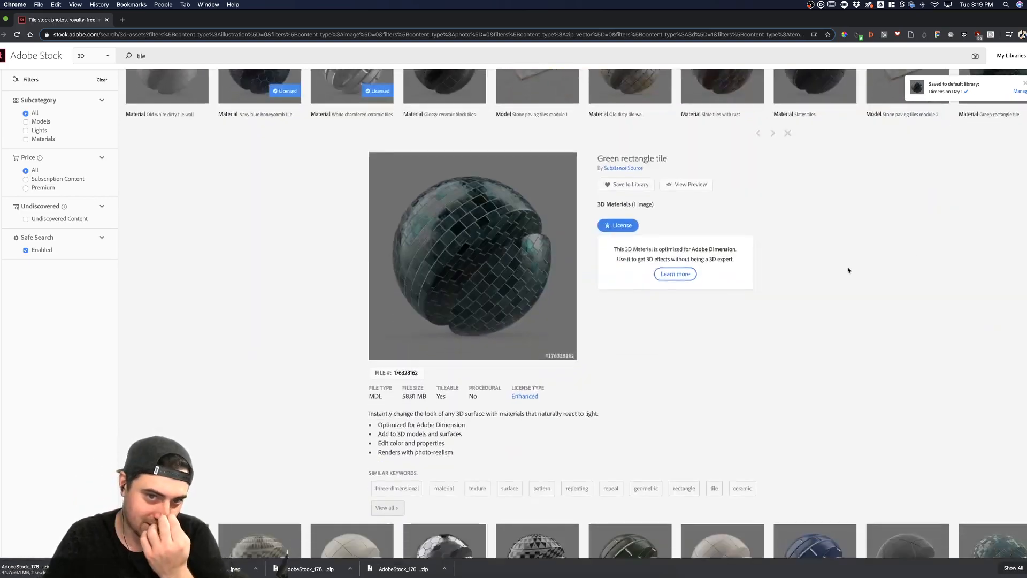
scroll(749, 310, down, 3)
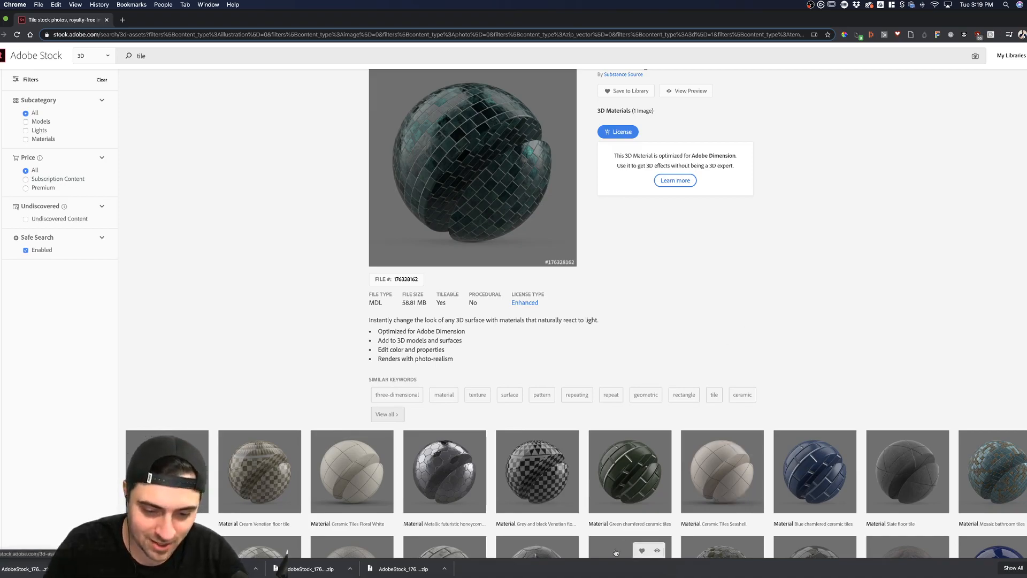
click(32, 569)
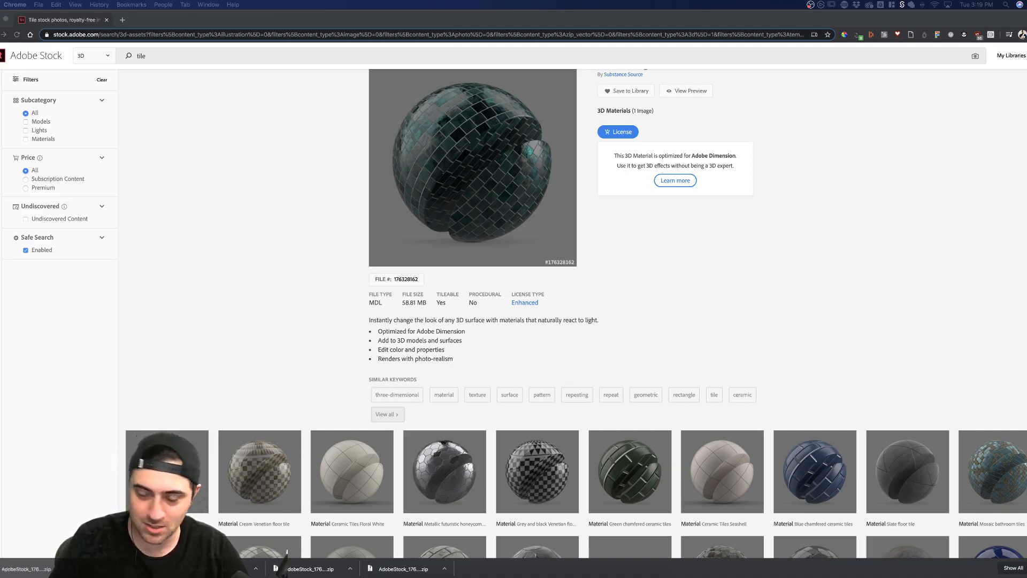
Return to Adobe Dimension, duplicate the floor slab, and raise the copy to about Y 28.8 cm with a Y scale of 1
click(506, 576)
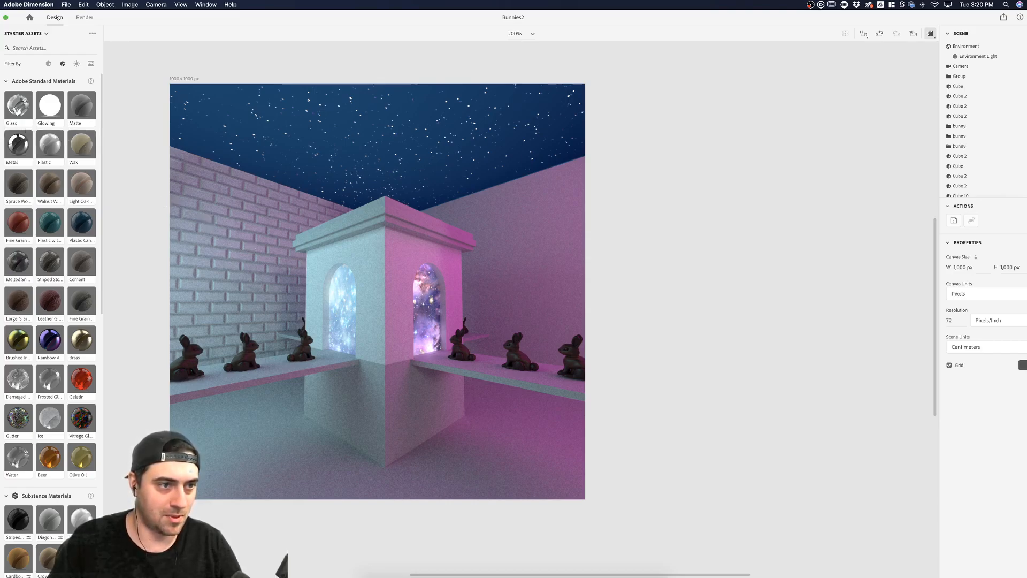
scroll(285, 310, down, 8)
scroll(285, 309, up, 2)
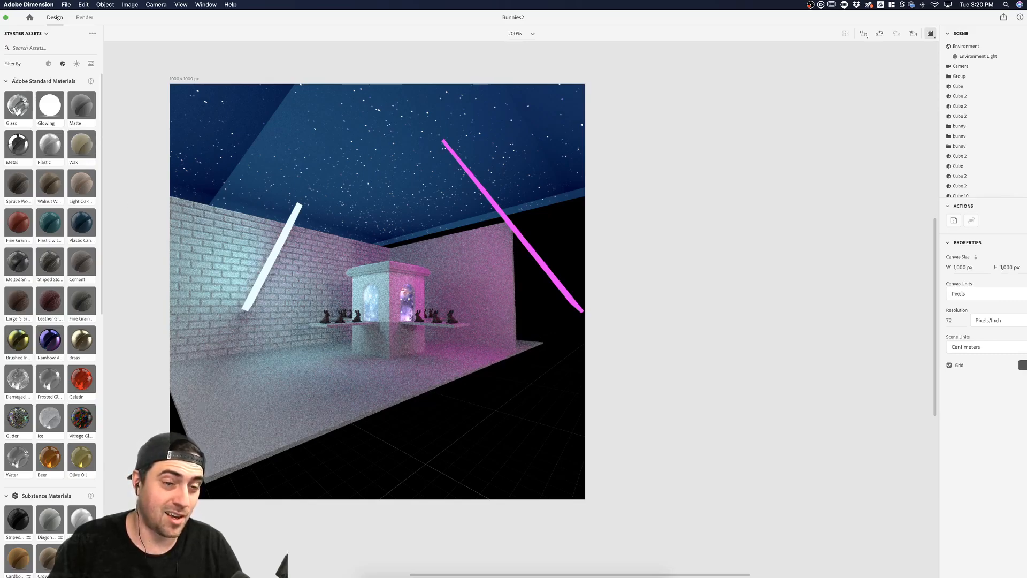
click(483, 164)
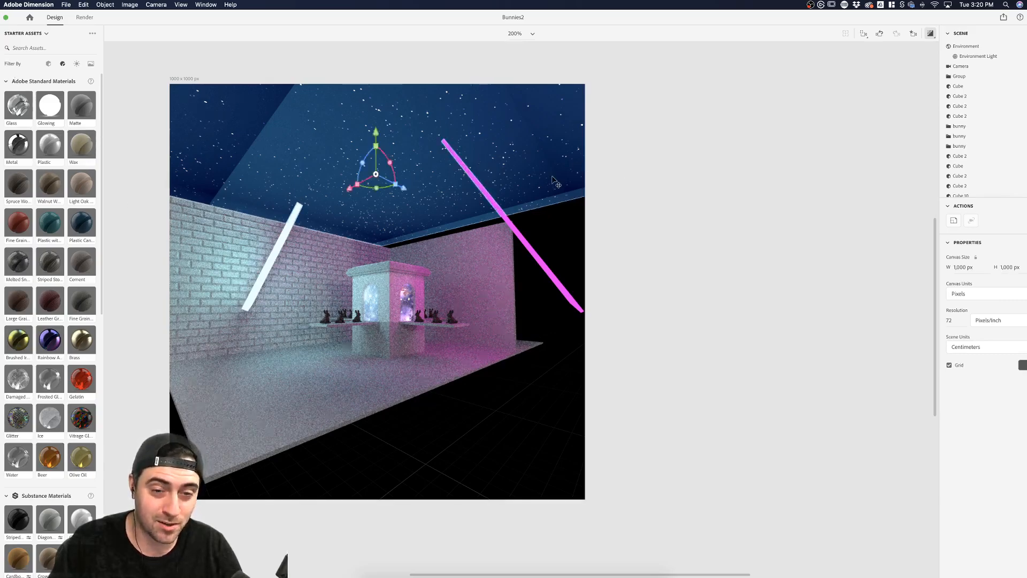
click(638, 210)
click(375, 386)
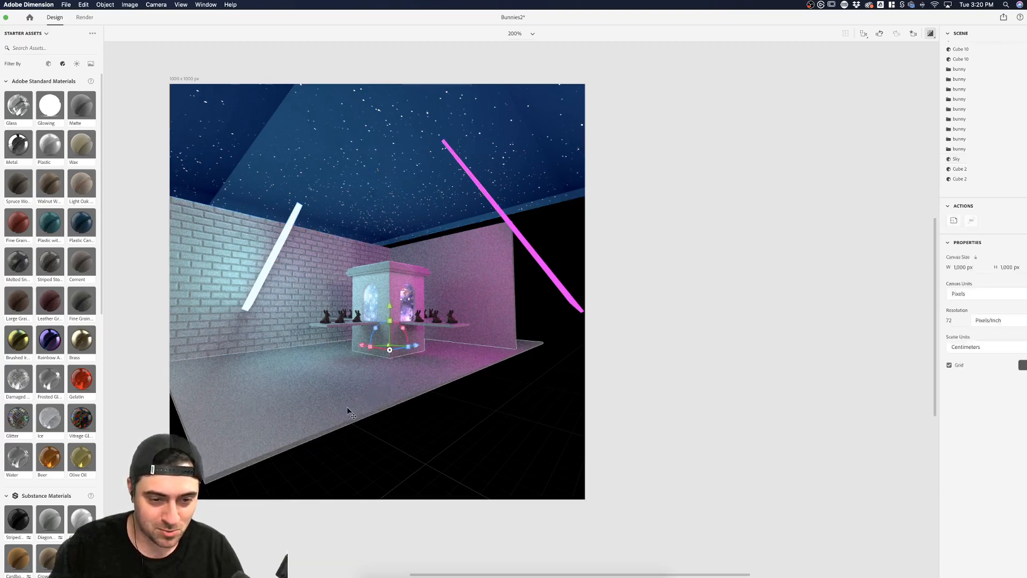
click(348, 399)
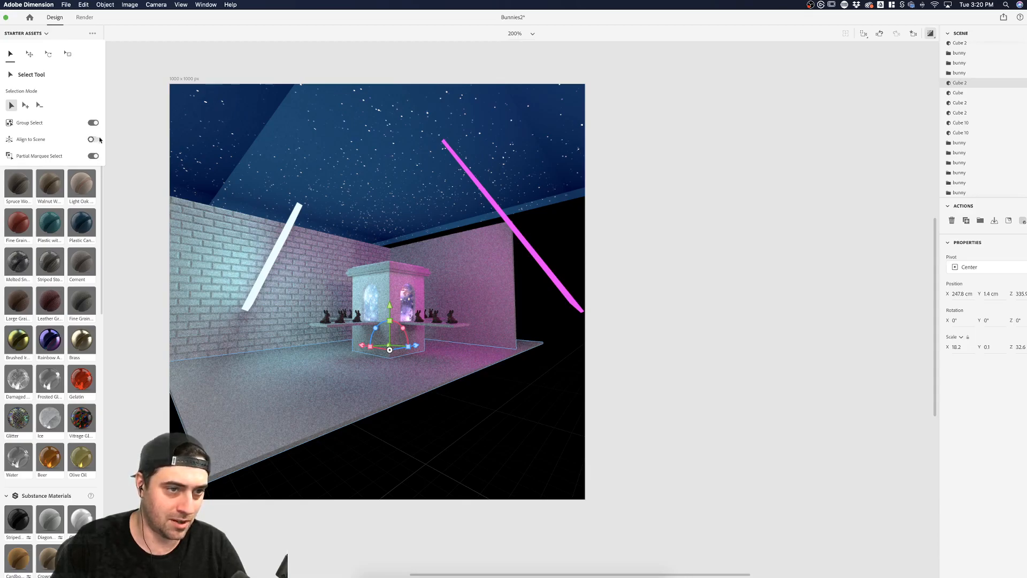
click(384, 417)
click(355, 416)
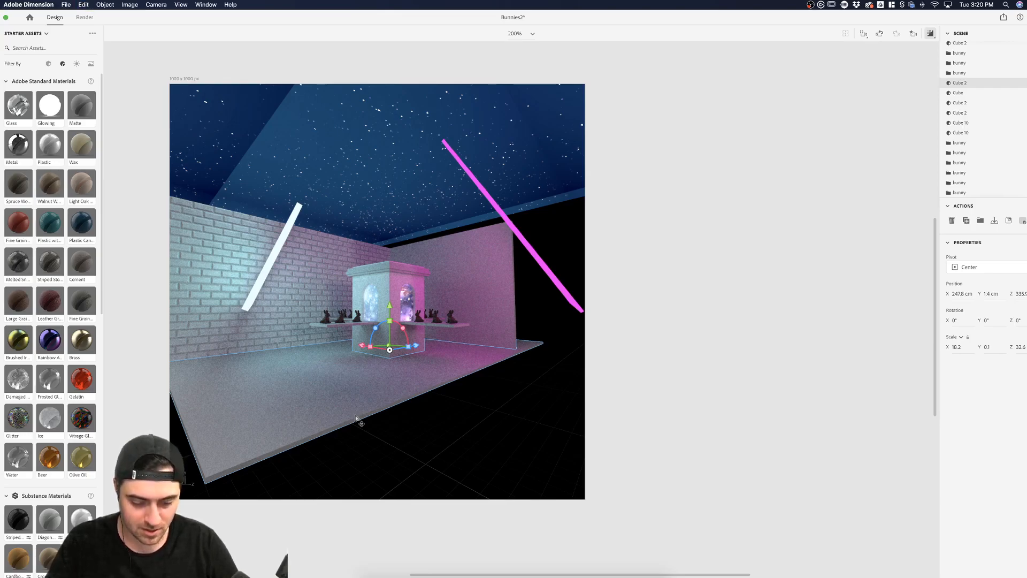
key(super+d)
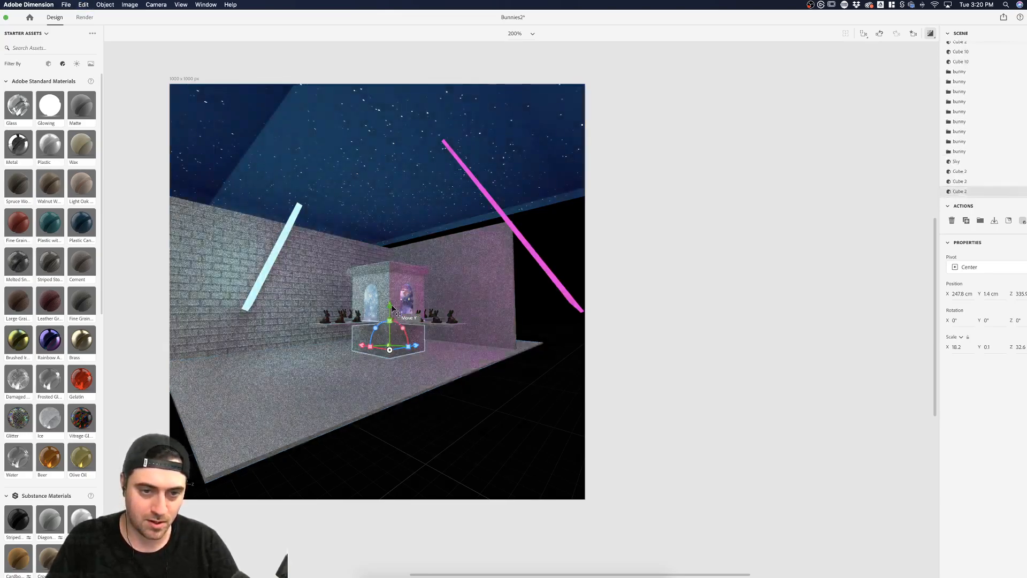
drag(389, 304, 444, 121)
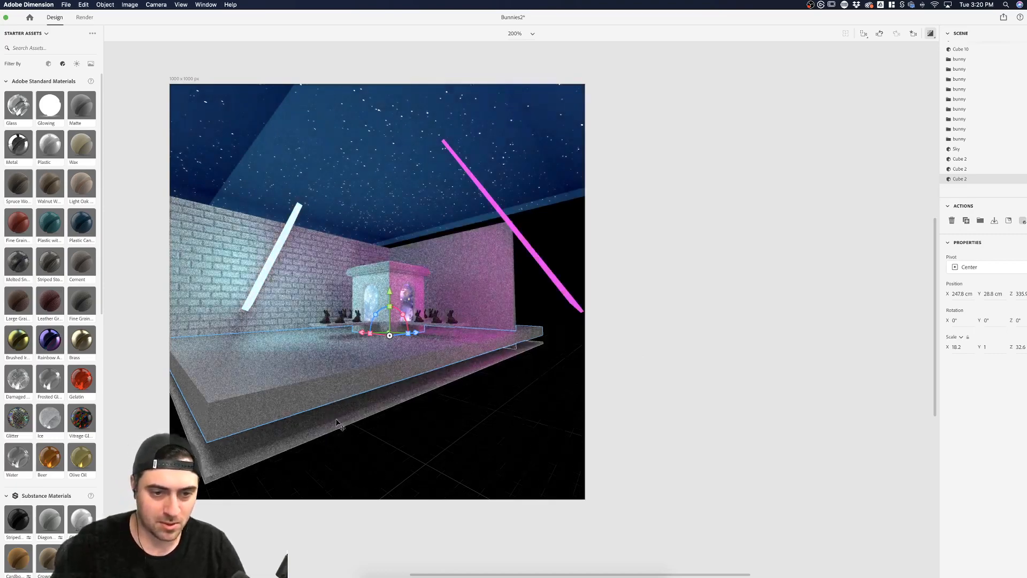
Apply the downloaded honeycomb_tile material to the original thin floor slab
key(super+z)
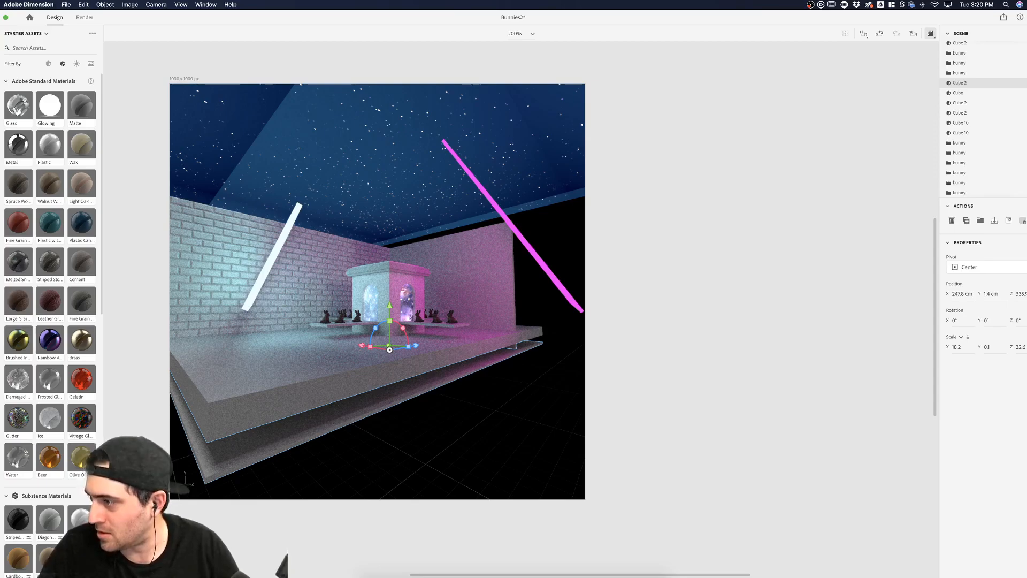
drag(353, 372, 280, 450)
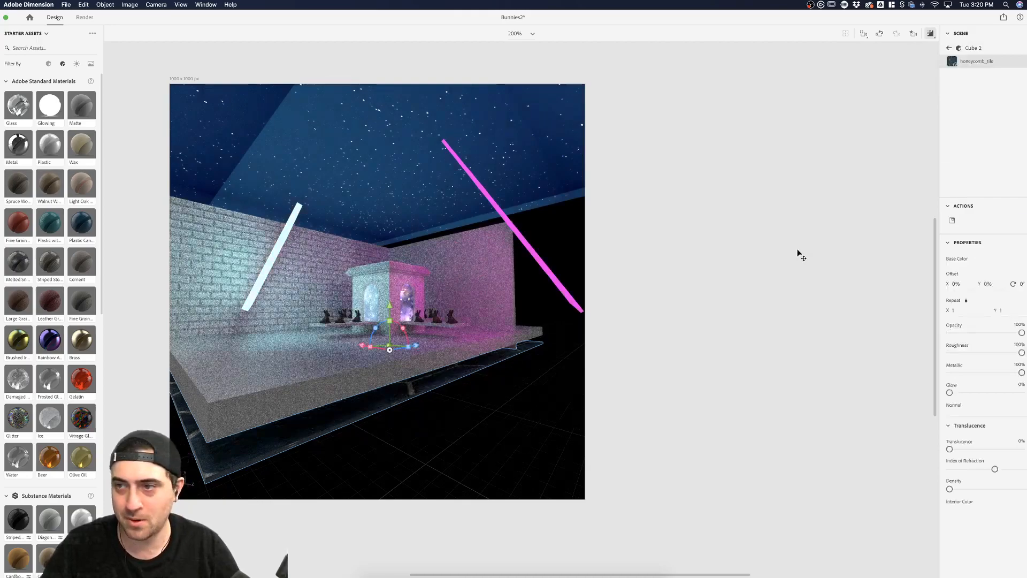
key(Escape)
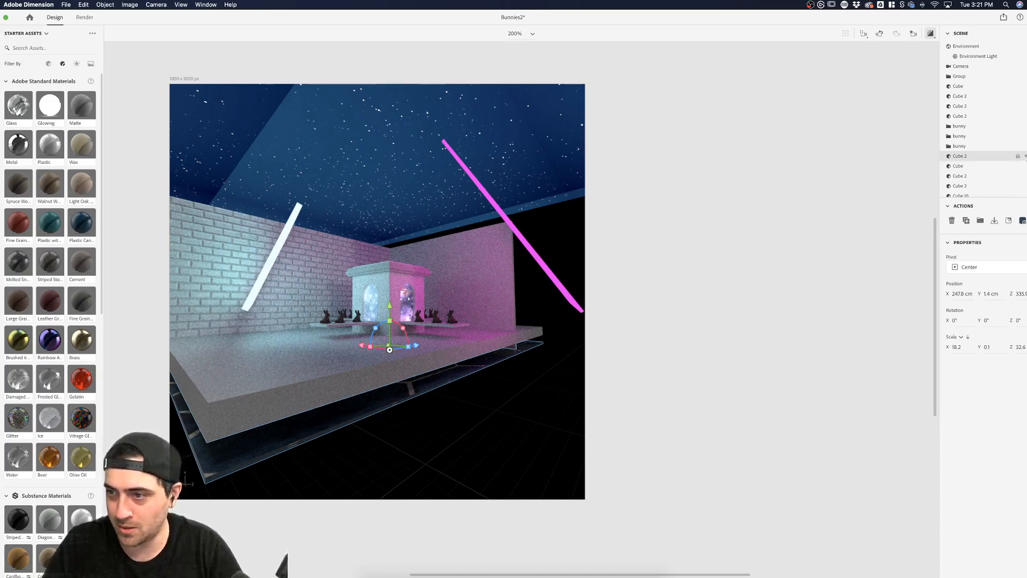
Turn off the render preview and set the honeycomb_tile material's repeat to 24.9 in X and Y
double_click(984, 156)
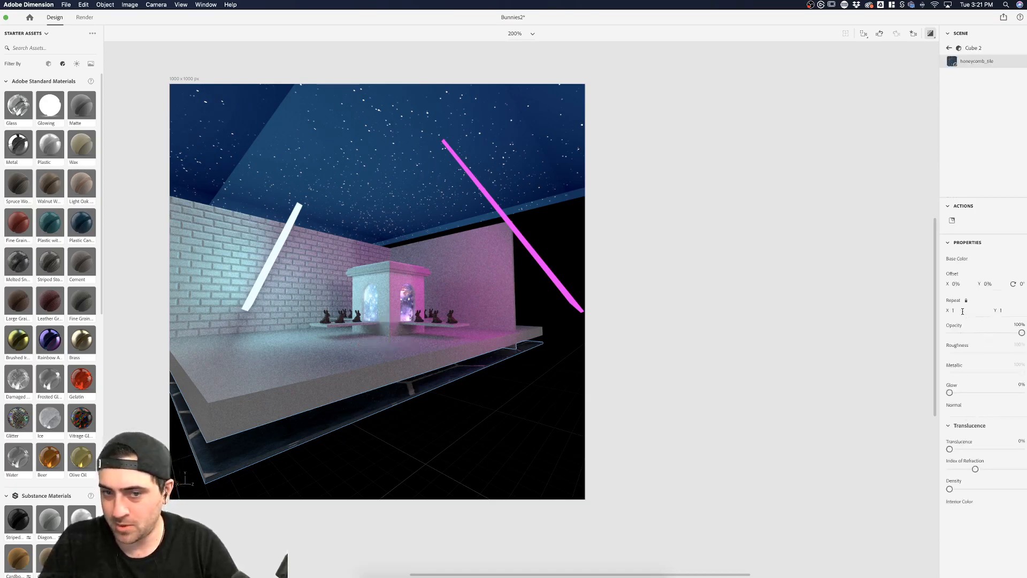
click(930, 35)
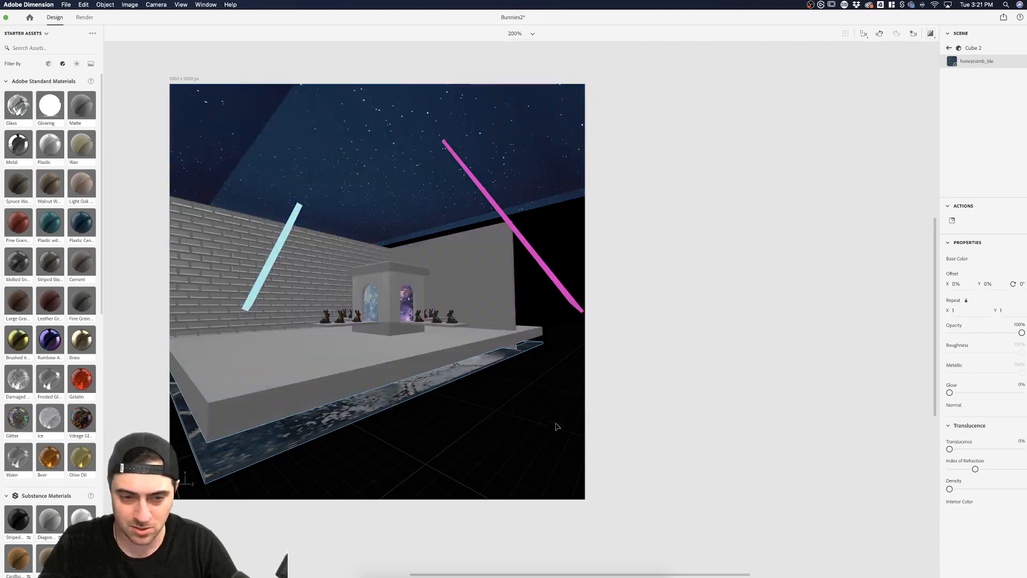
click(951, 311)
text(2.5)
key(Return)
mouse_move(955, 310)
mouse_down()
mouse_move(998, 312)
mouse_move(953, 310)
mouse_up()
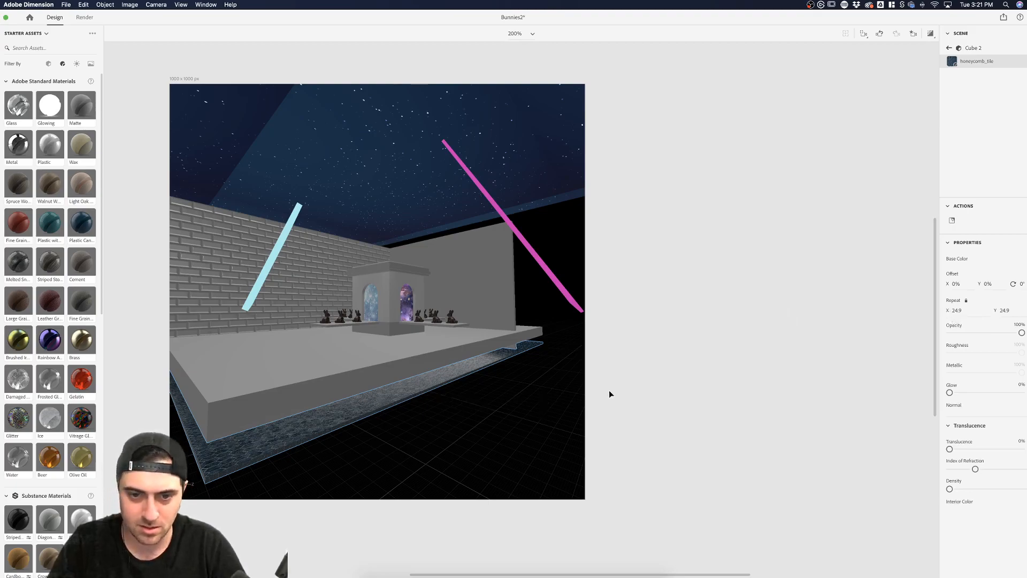
Search the starter assets for "water" and apply the Water material to the raised slab above the floor
click(326, 362)
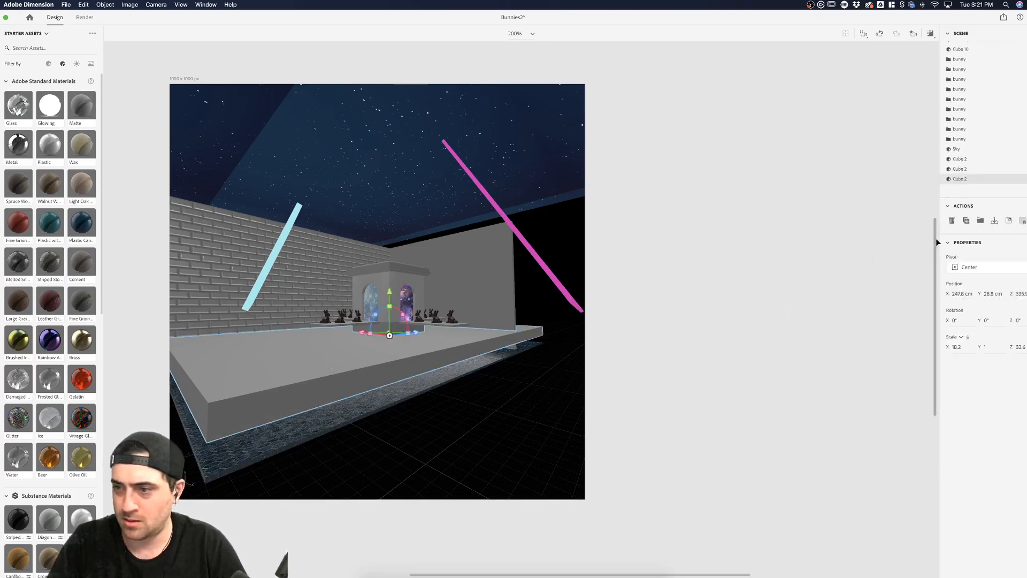
click(1022, 221)
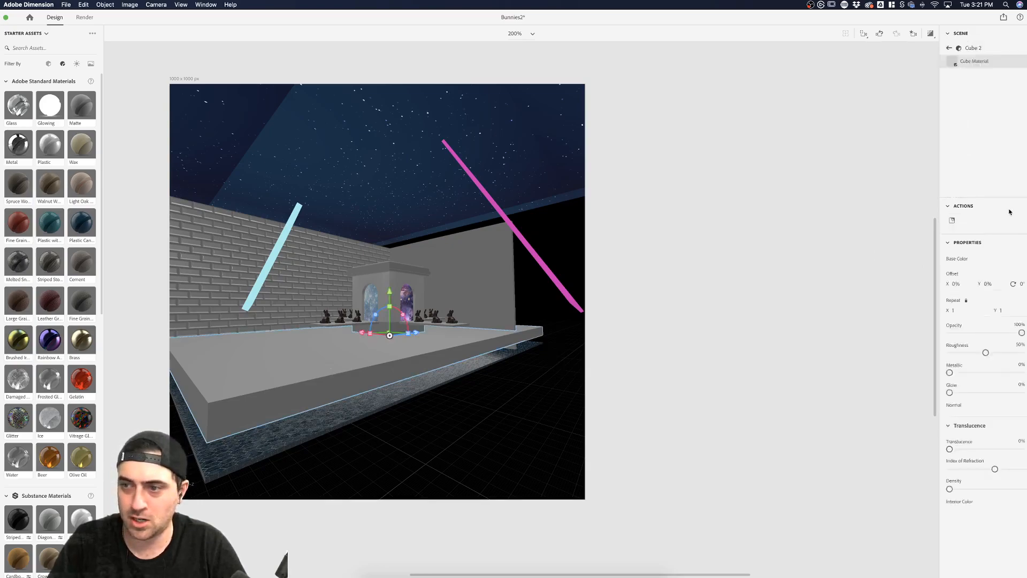
click(30, 49)
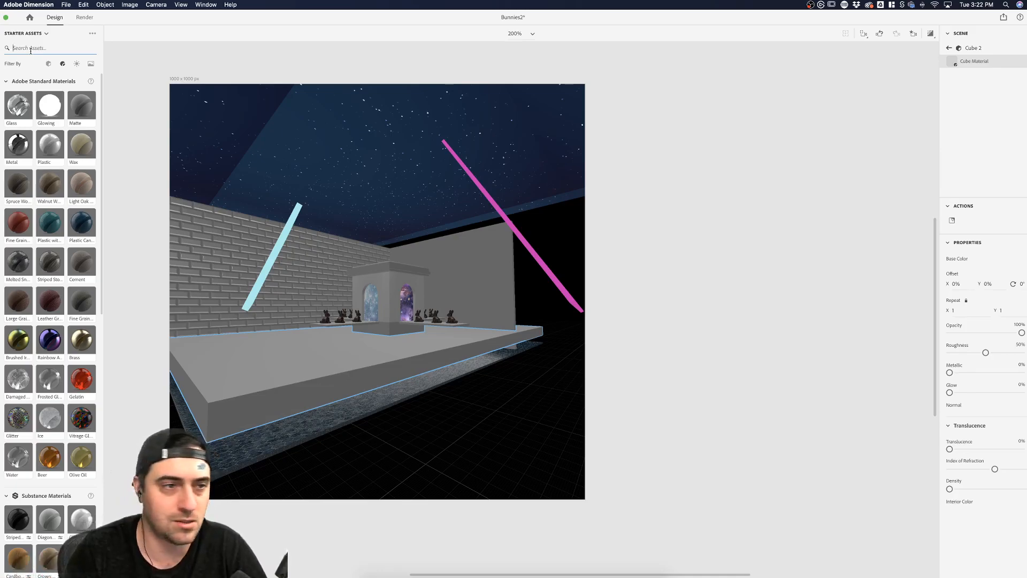
text(water)
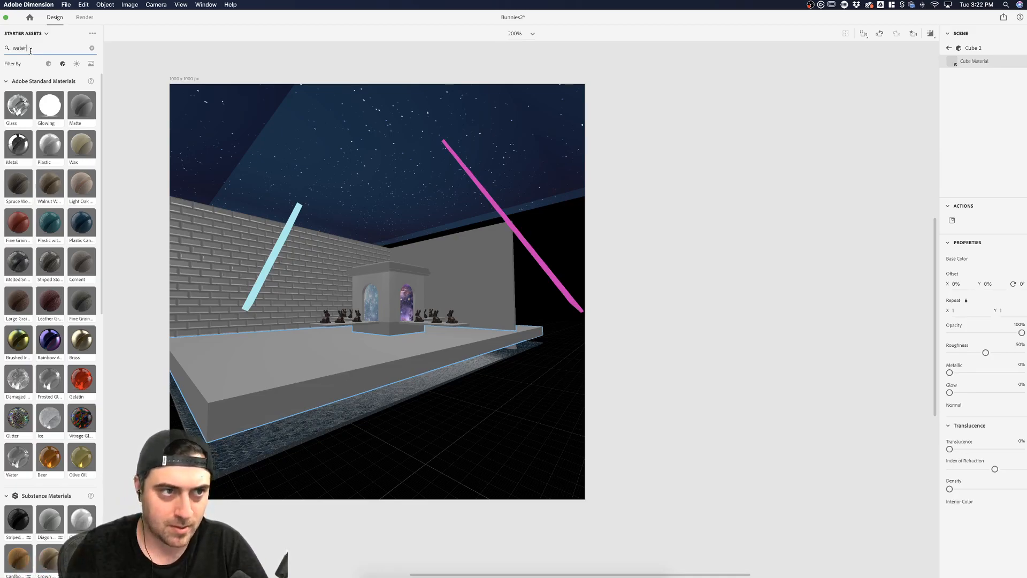
drag(25, 115, 325, 378)
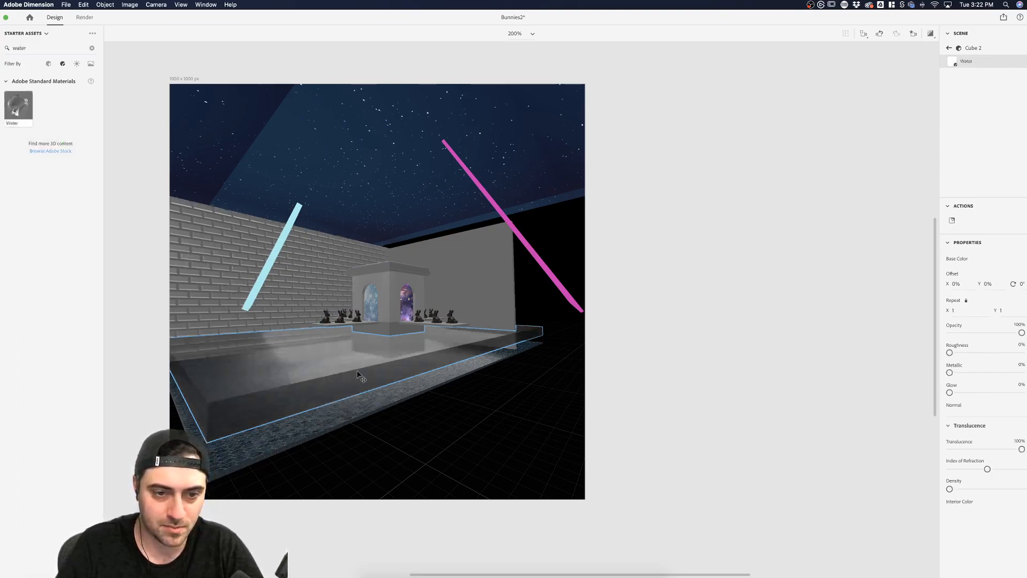
Set the Water material's Base Color to light blue, RGB 130, 240, 255, and deselect the slab
click(1022, 258)
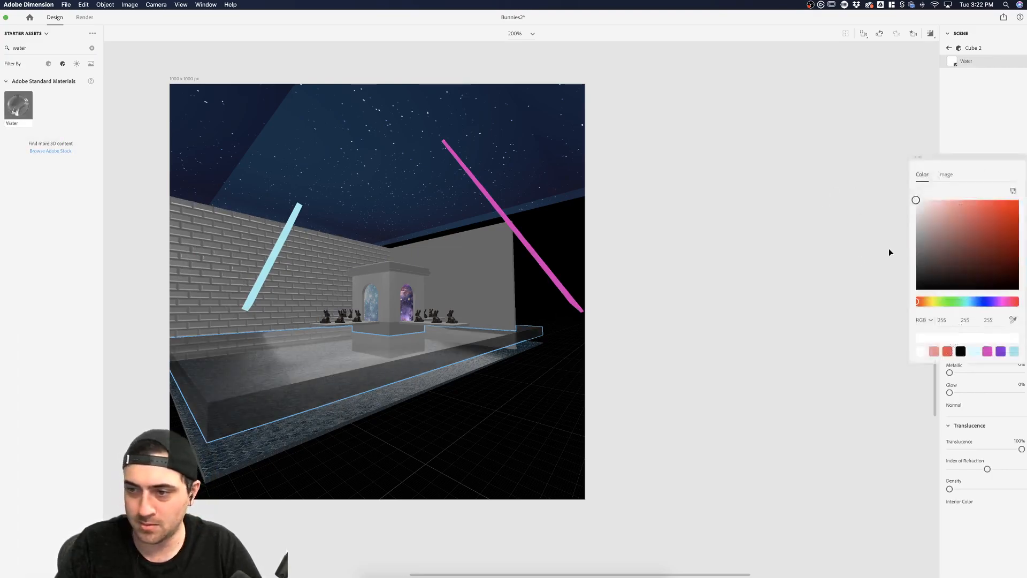
drag(956, 301, 969, 301)
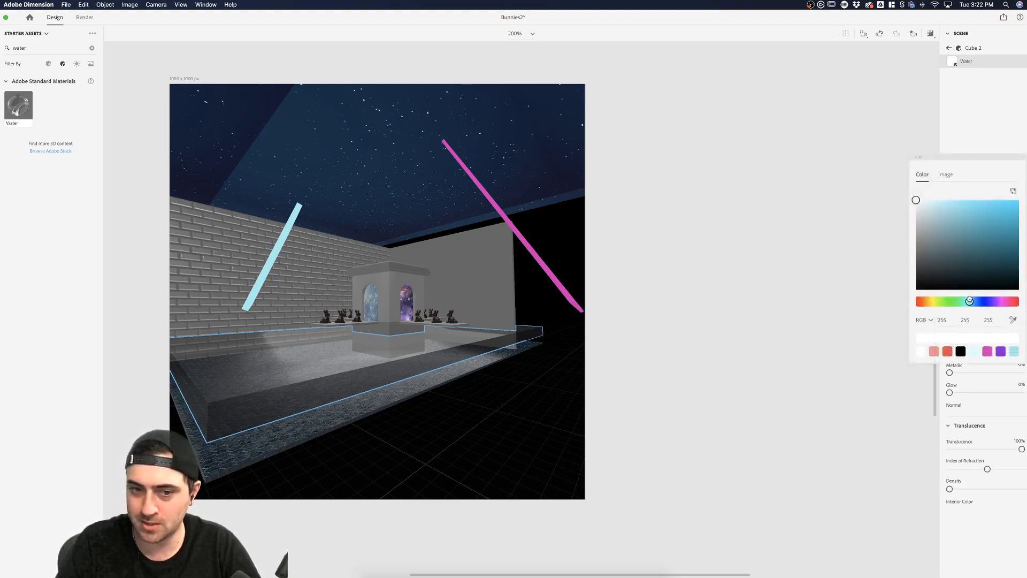
click(966, 200)
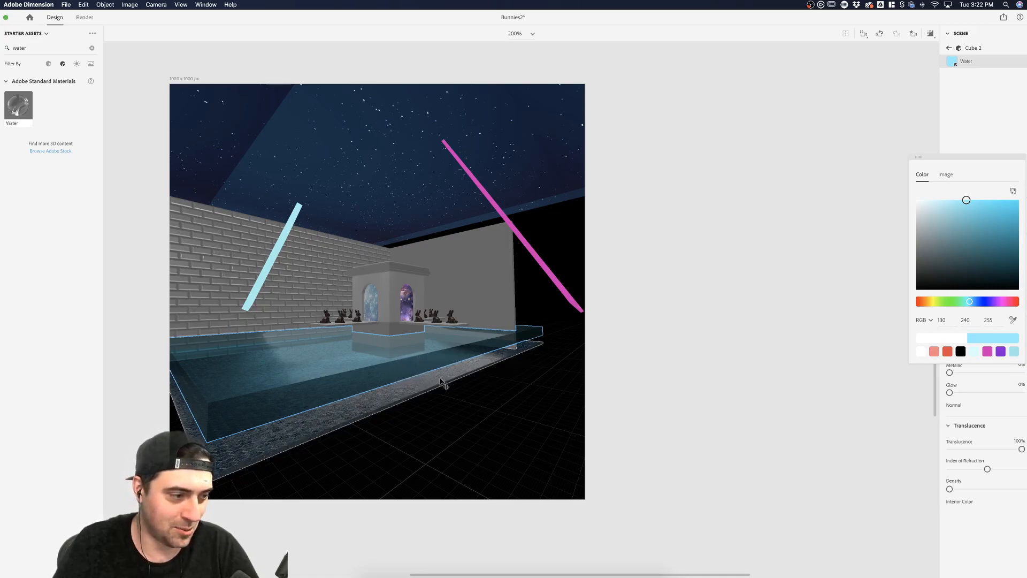
click(616, 370)
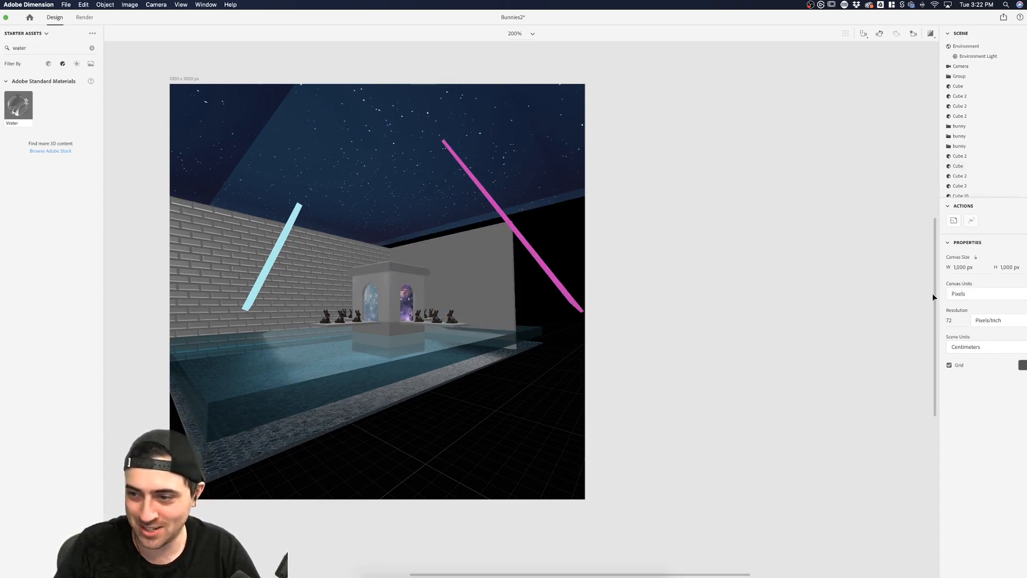
Lower the water slab toward the honeycomb floor to a Y position of about 26 cm, and save the scene
click(365, 381)
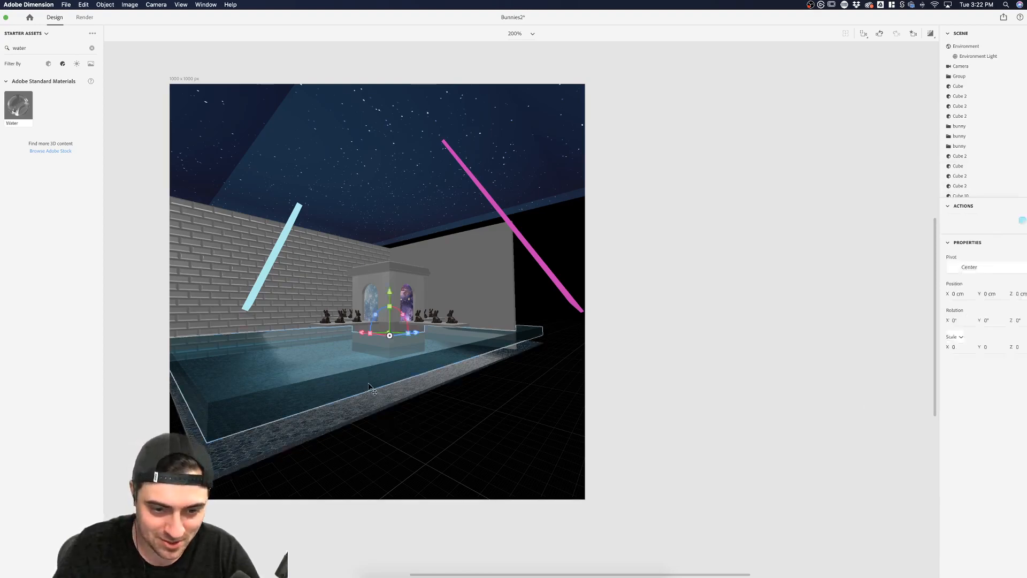
drag(389, 308, 390, 288)
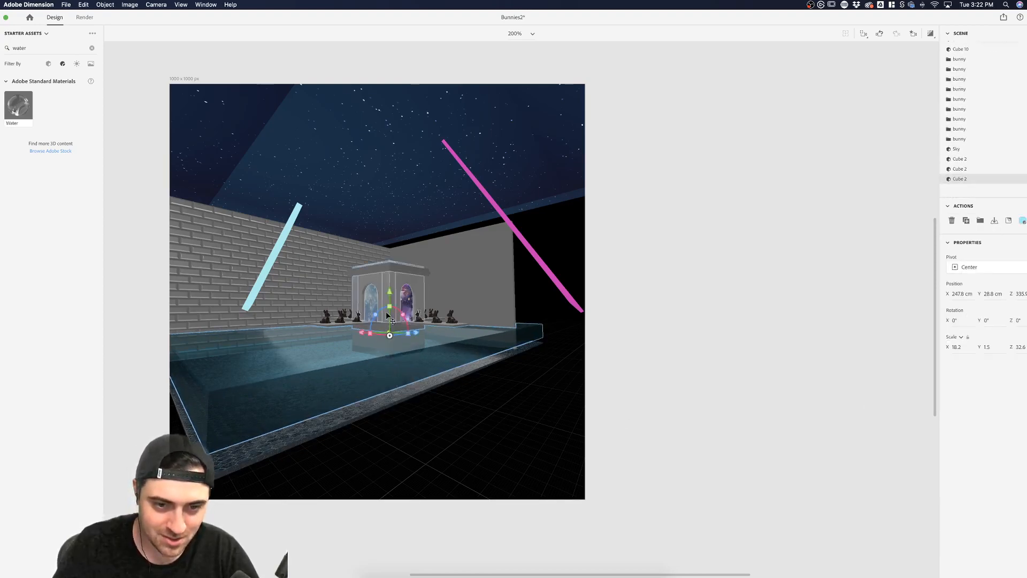
drag(389, 293, 389, 298)
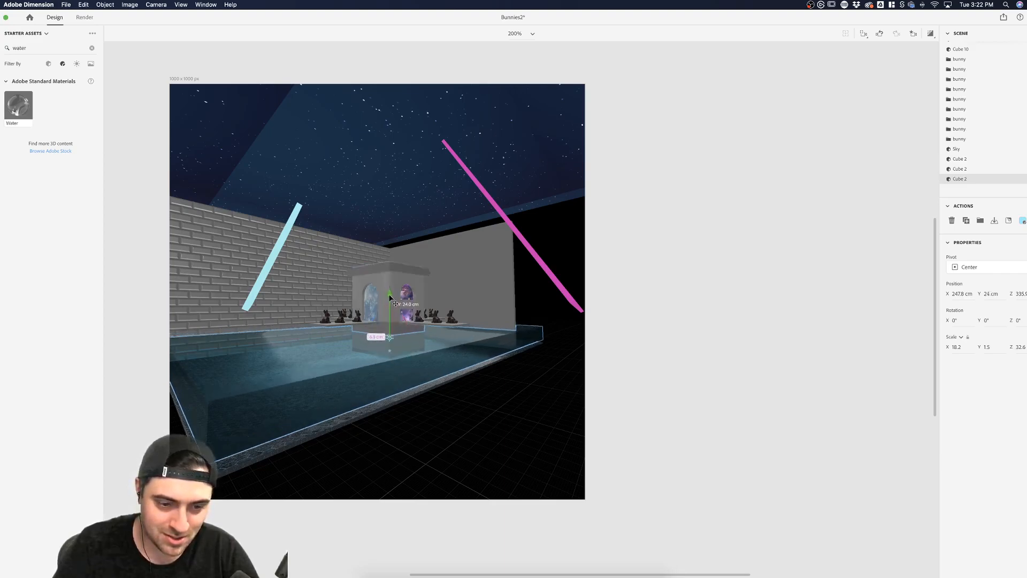
click(694, 288)
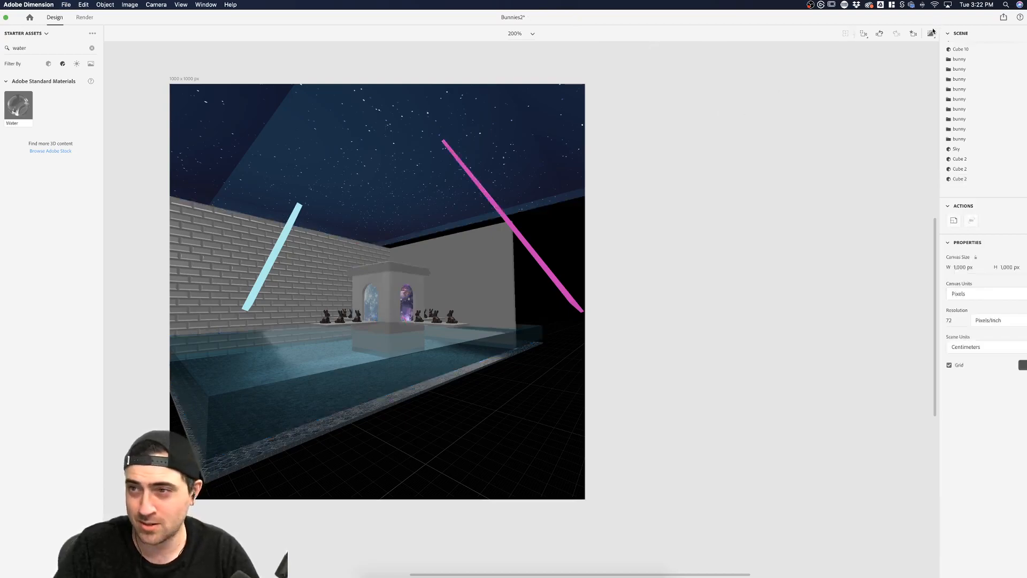
key(super+s)
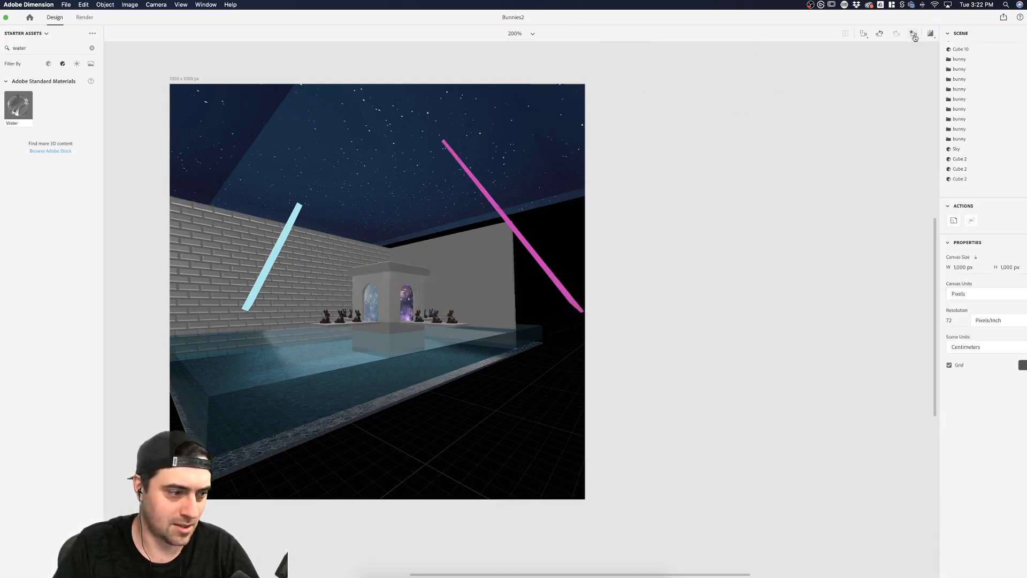
Switch to the Straight camera bookmark and turn on the render preview to check the water
click(913, 34)
click(873, 65)
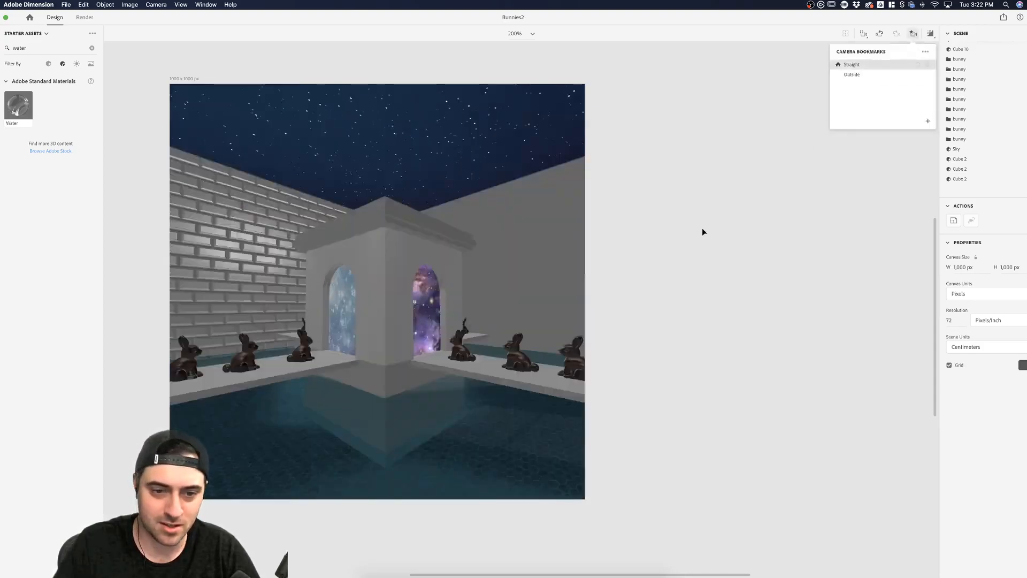
click(931, 33)
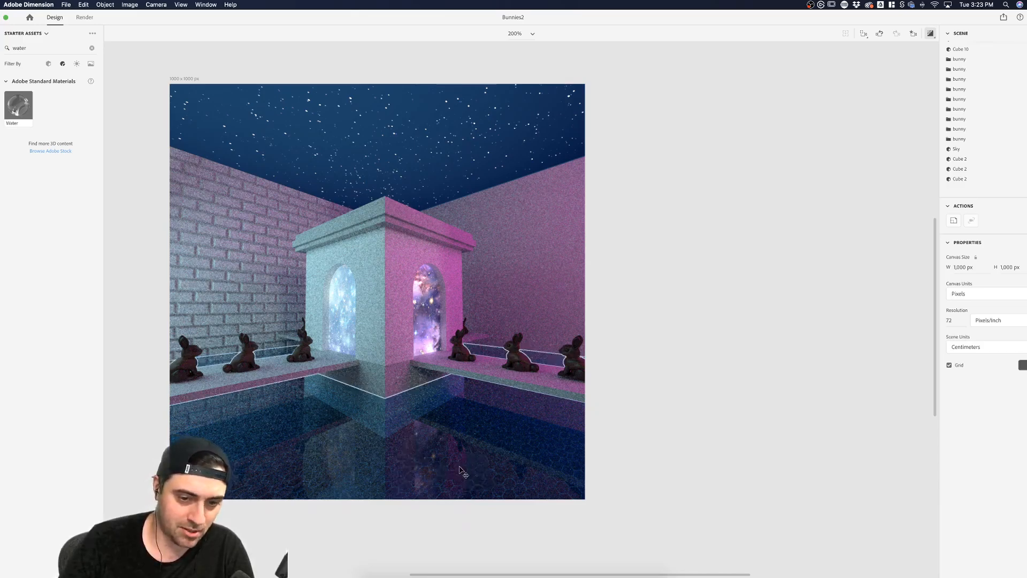
From the Outside camera bookmark, set the water slab's pivot to Top Center and stretch it downward to a Y scale of 2
drag(323, 412, 353, 431)
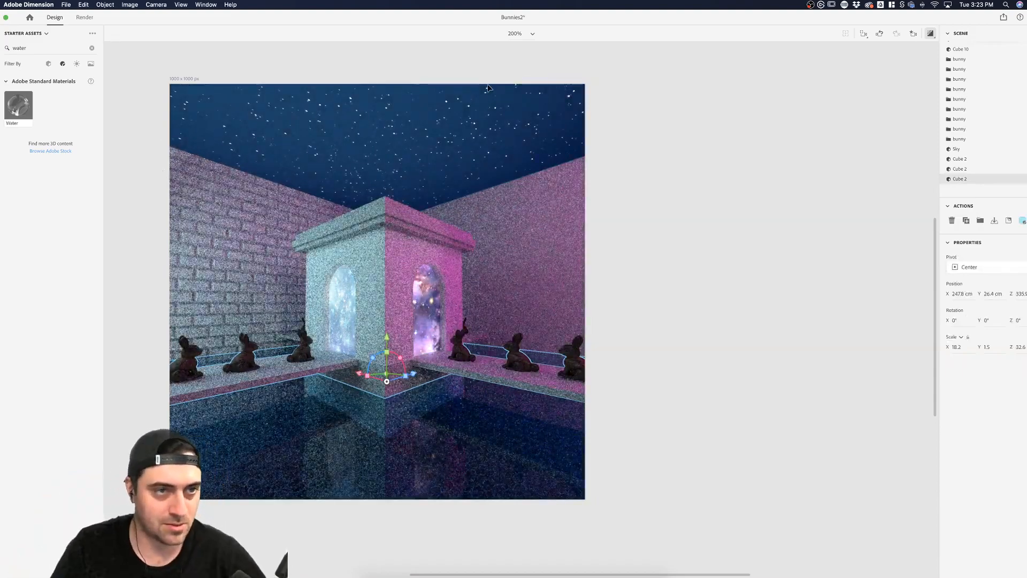
click(914, 33)
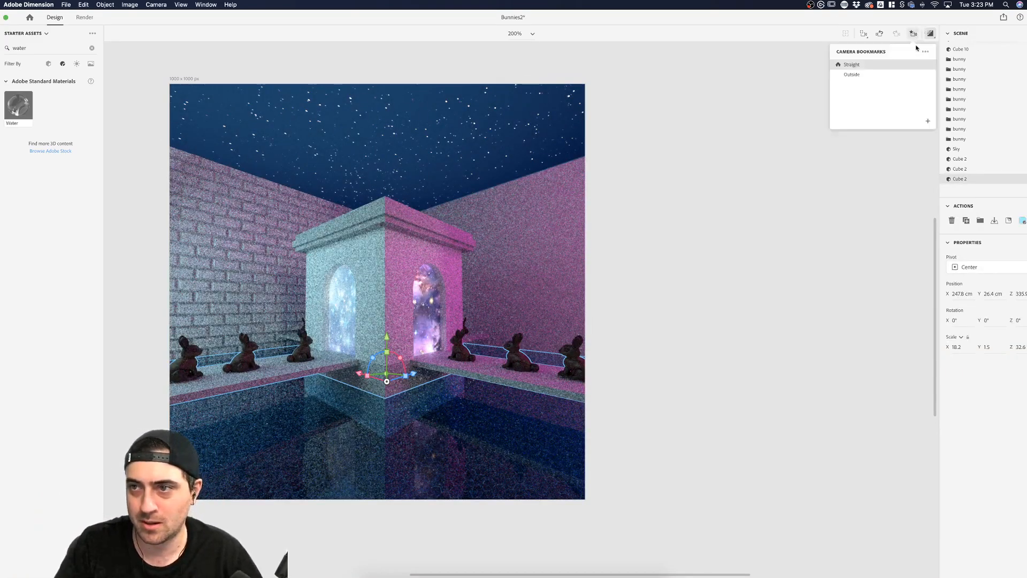
click(870, 75)
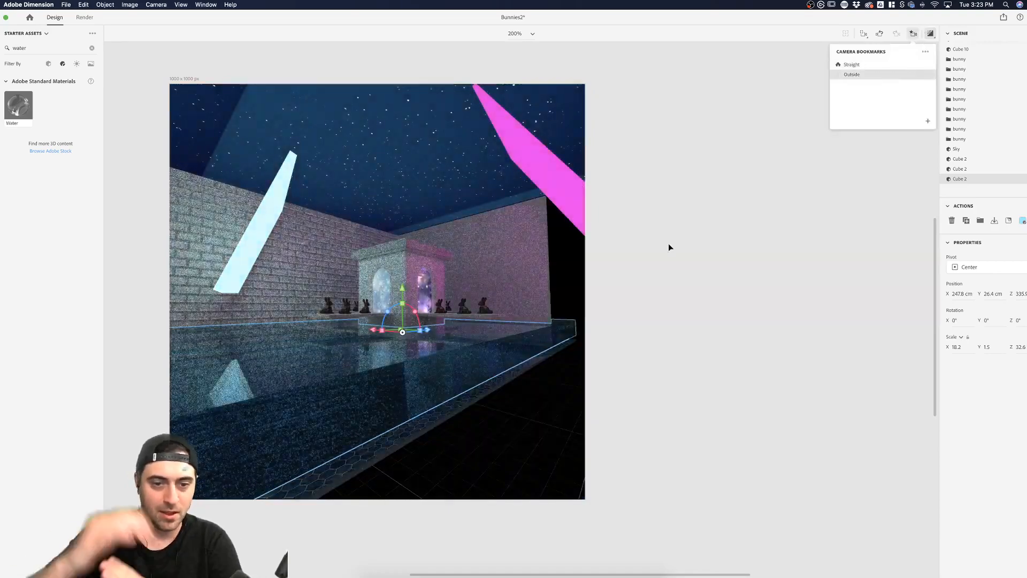
click(795, 332)
click(512, 359)
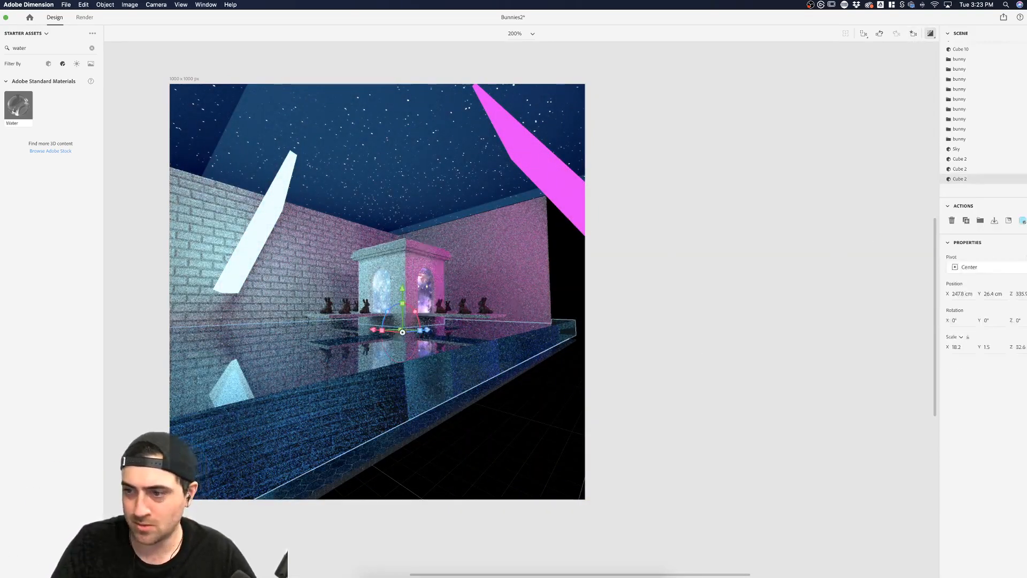
click(988, 269)
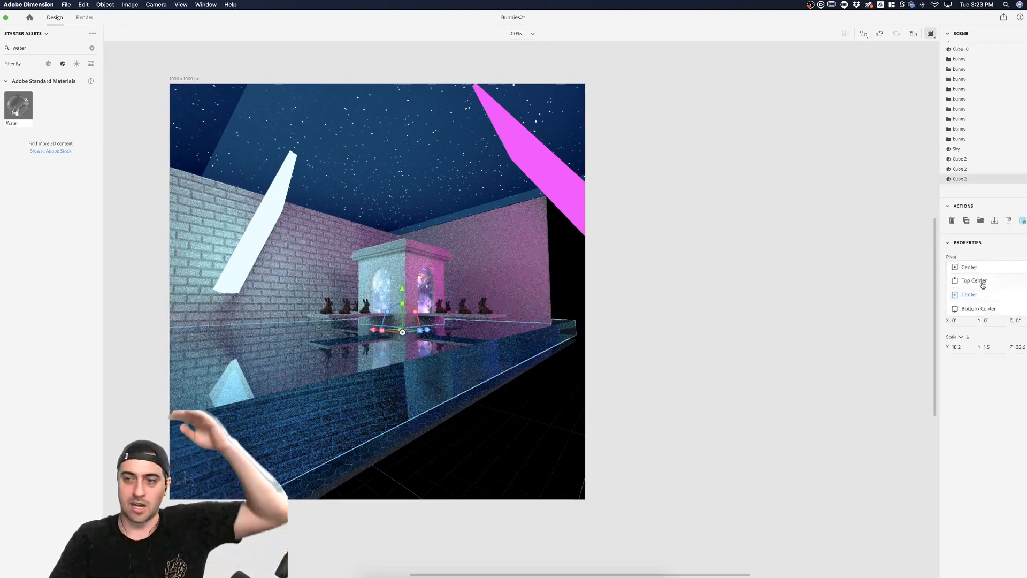
click(983, 284)
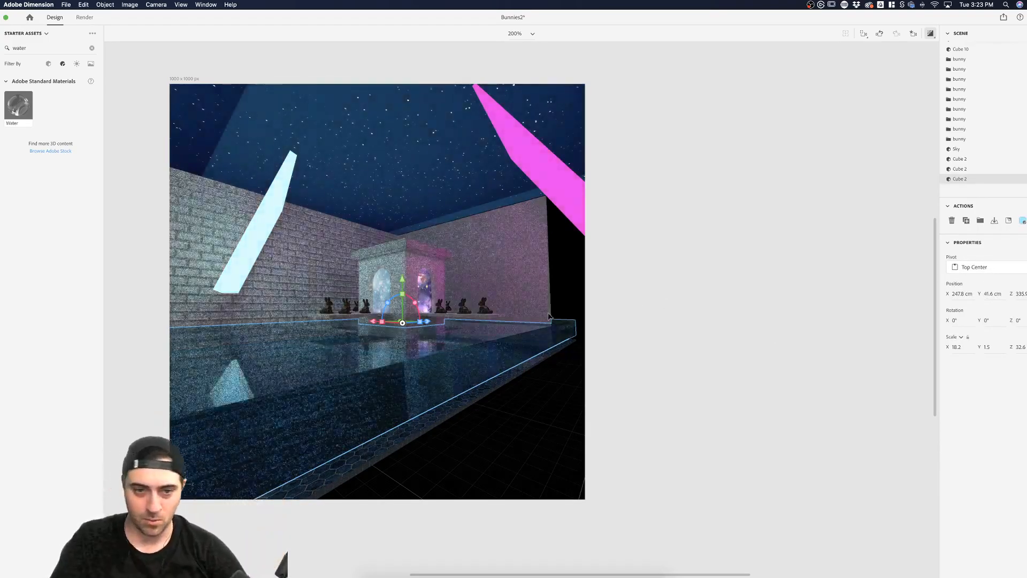
drag(402, 292, 400, 284)
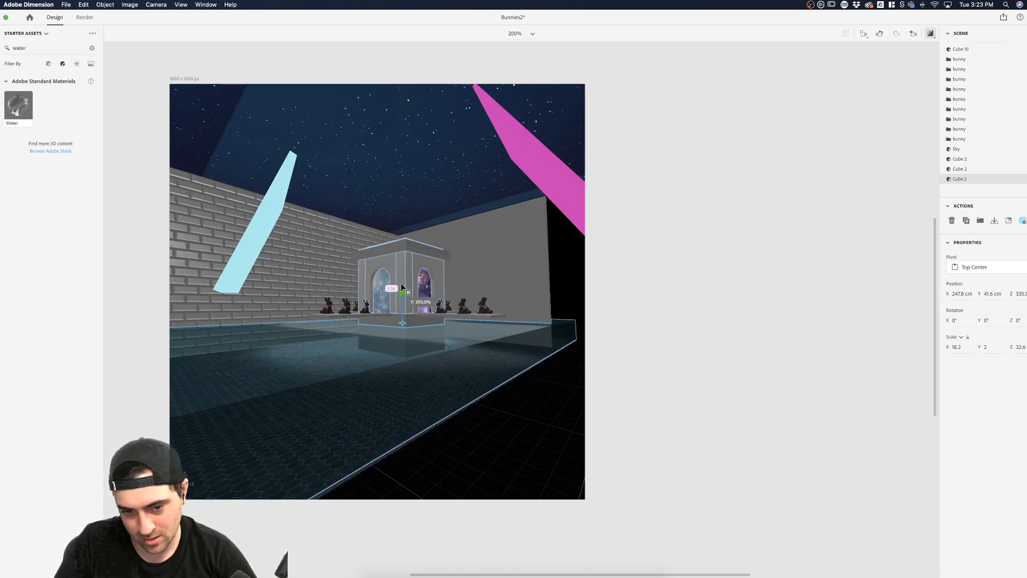
click(697, 337)
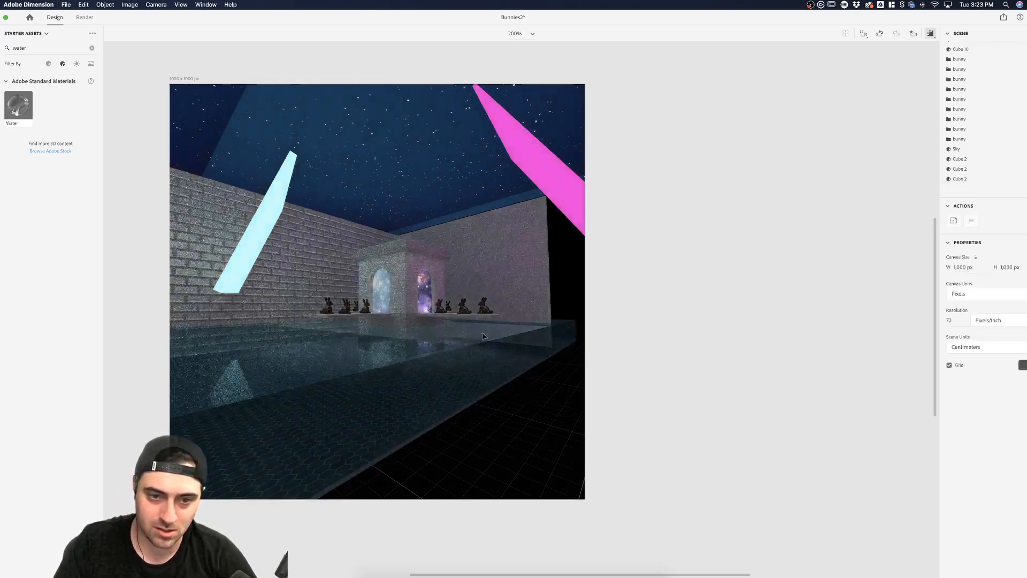
Return to the Straight camera bookmark and examine the rendered water, honeycomb floor and walls
click(914, 33)
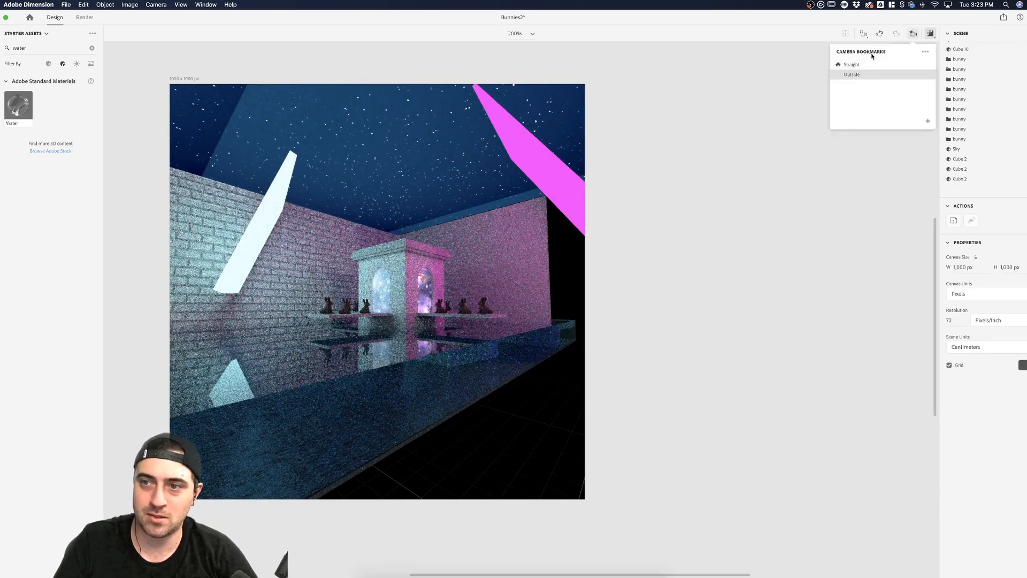
click(864, 64)
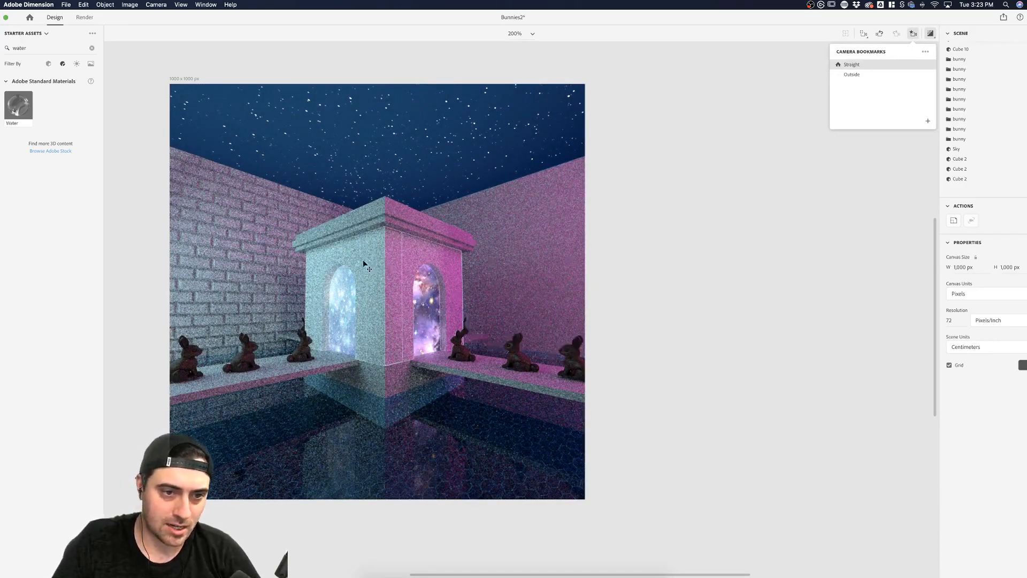
click(297, 245)
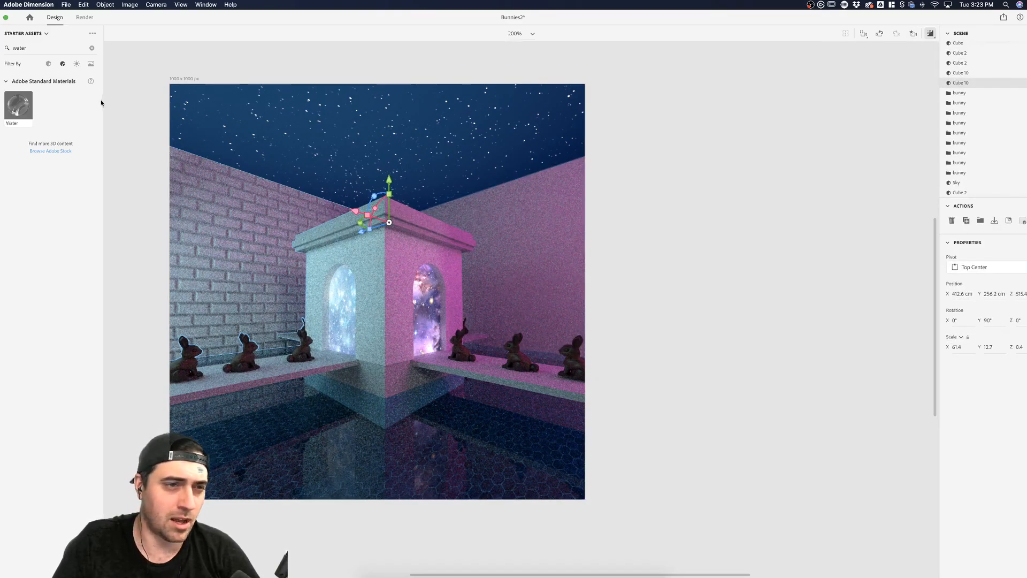
click(121, 96)
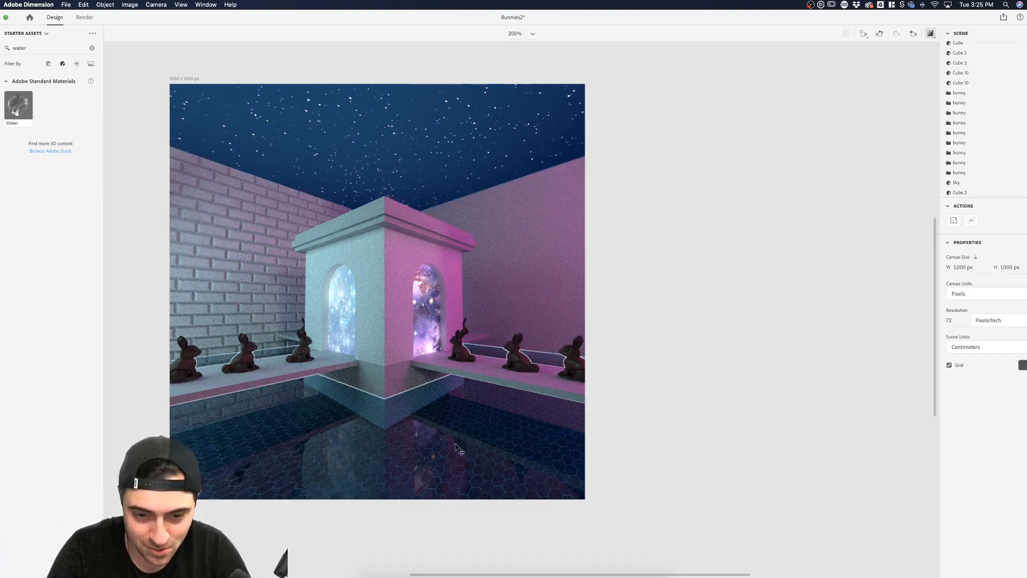
click(406, 260)
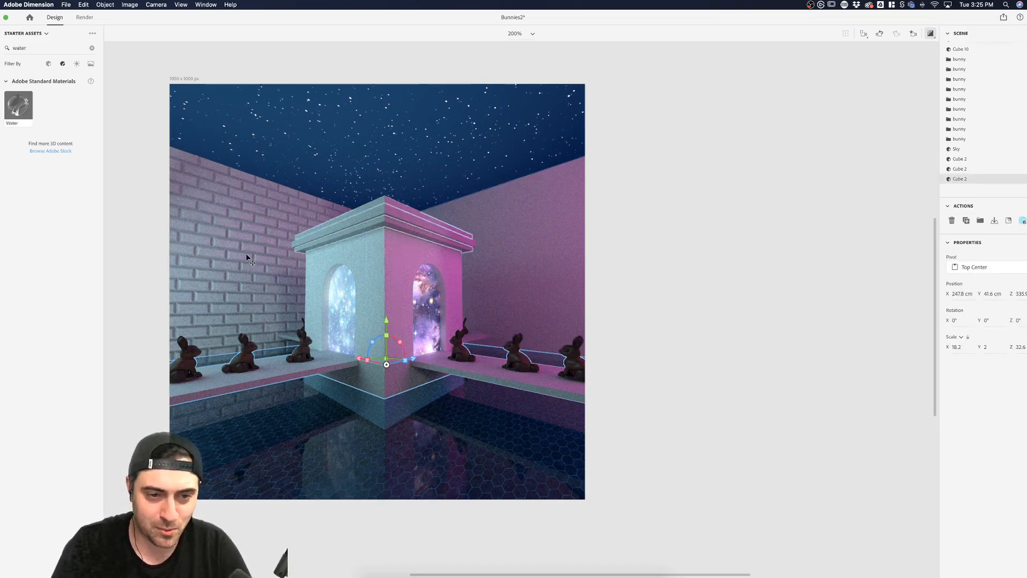
click(687, 327)
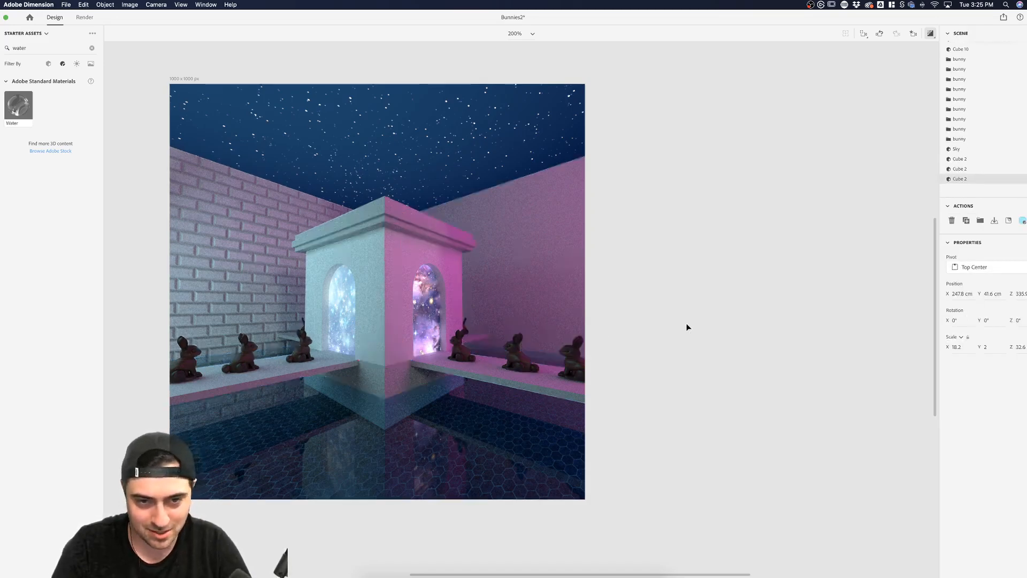